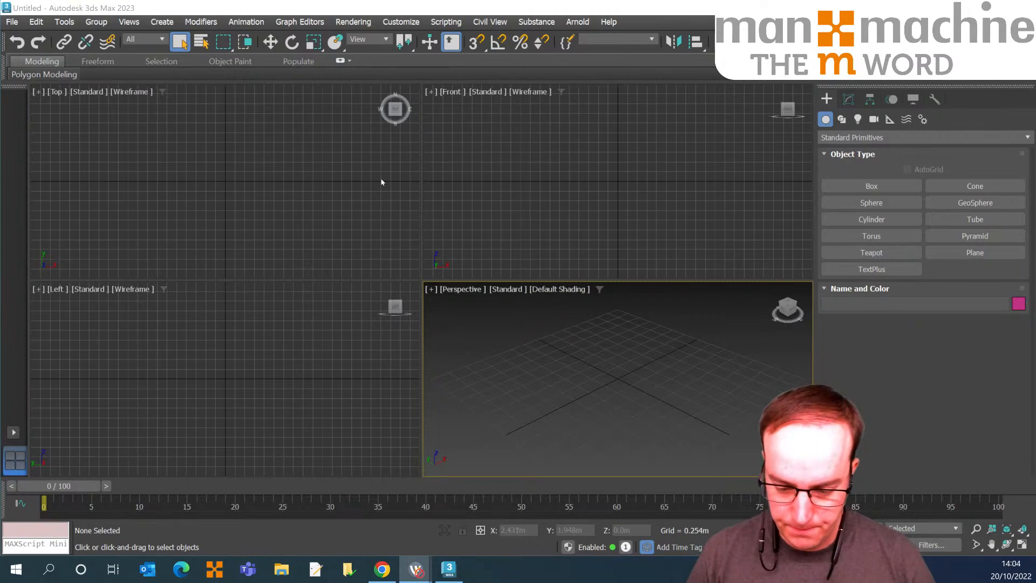
Maximise the Perspective view and create a sphere with a radius of about 1.05 m at the grid's origin.
{"action": "key", "text": "alt+w"}
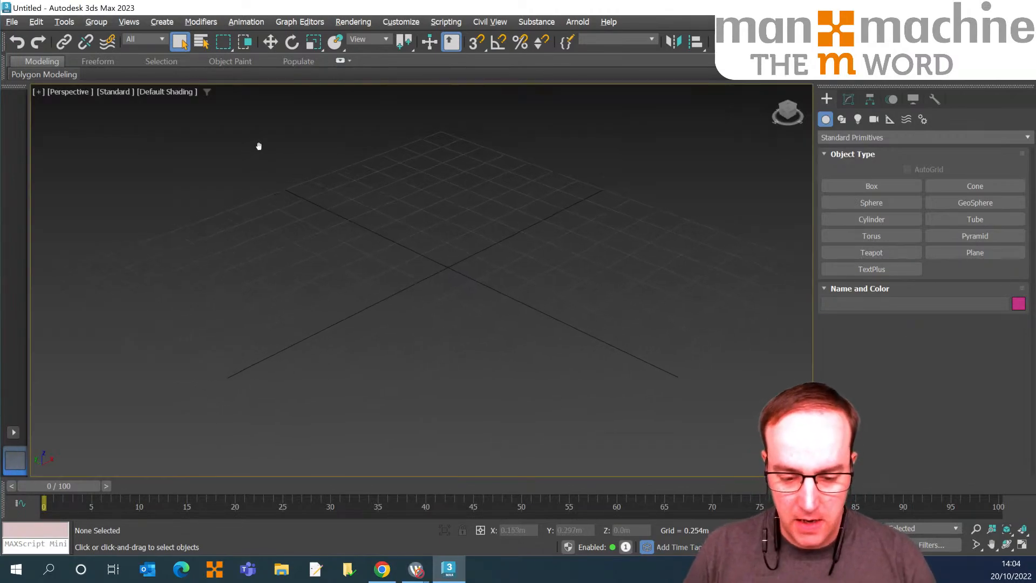
{"action": "key", "text": "ctrl+r"}
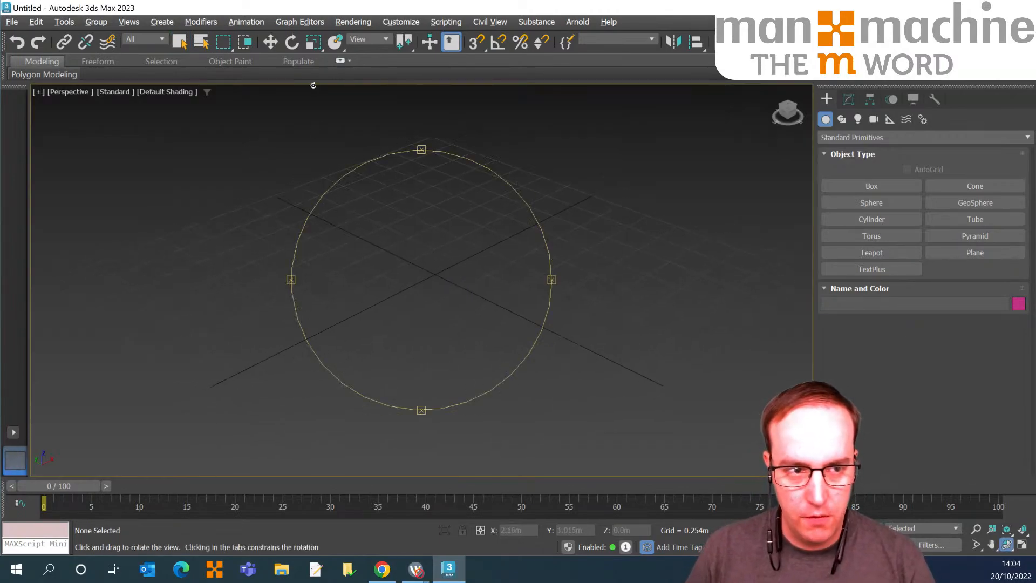
{"action": "left_click_drag", "start_coordinate": [234, 166], "coordinate": [261, 162]}
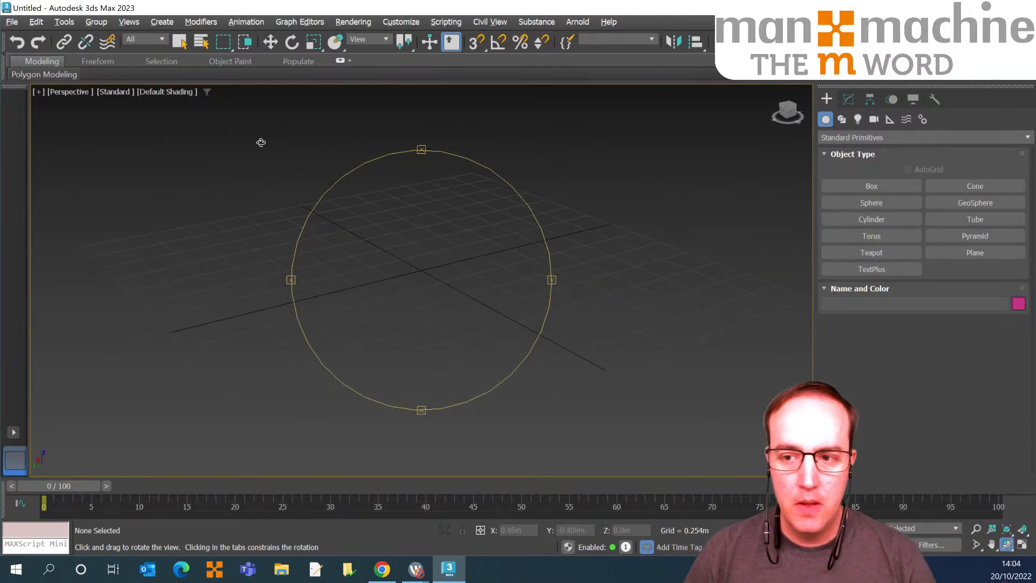
{"action": "left_click_drag", "start_coordinate": [276, 147], "coordinate": [279, 149]}
{"action": "key", "text": "Escape"}
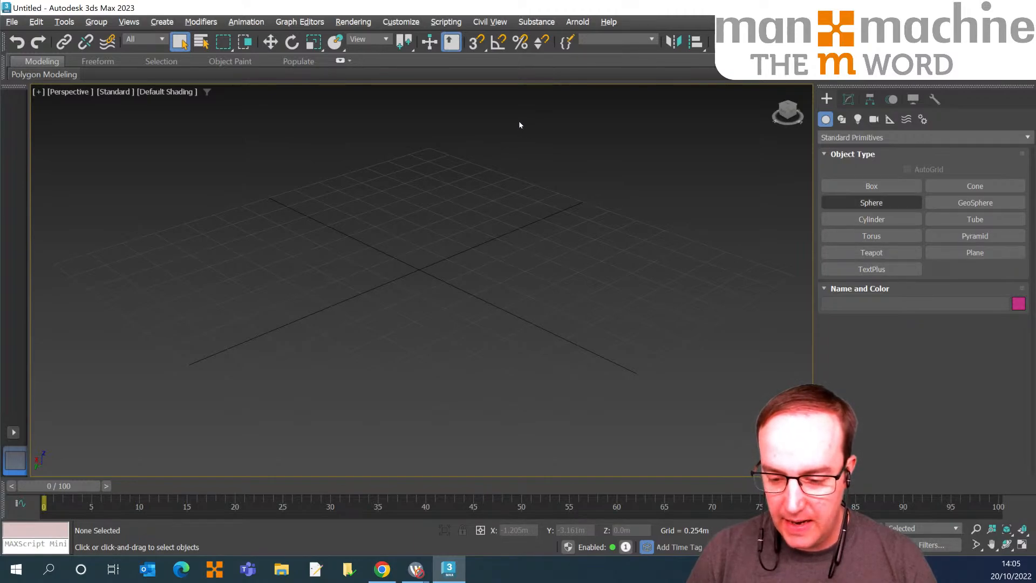
{"action": "left_click", "coordinate": [869, 205]}
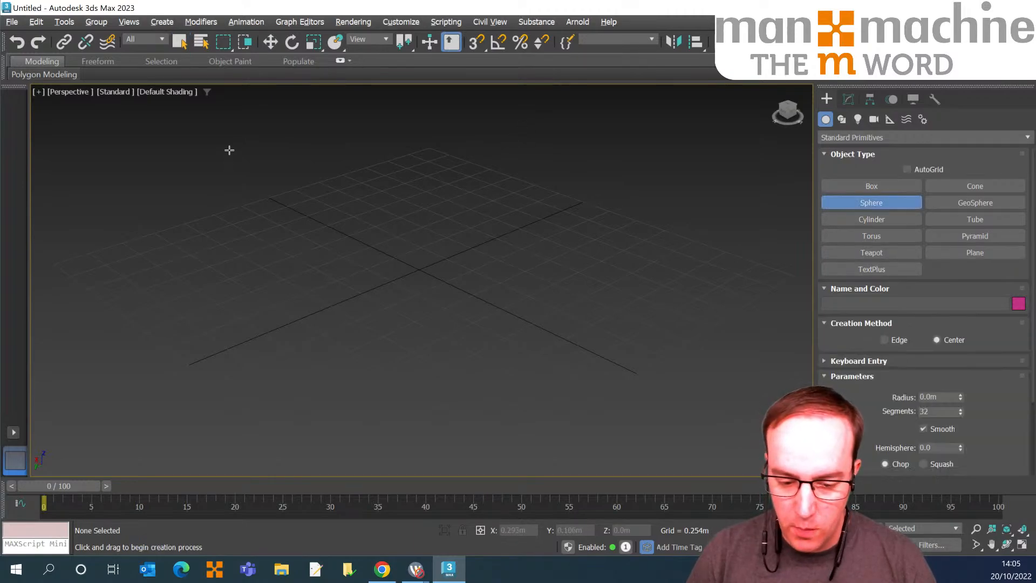
{"action": "left_click_drag", "start_coordinate": [419, 268], "coordinate": [447, 337]}
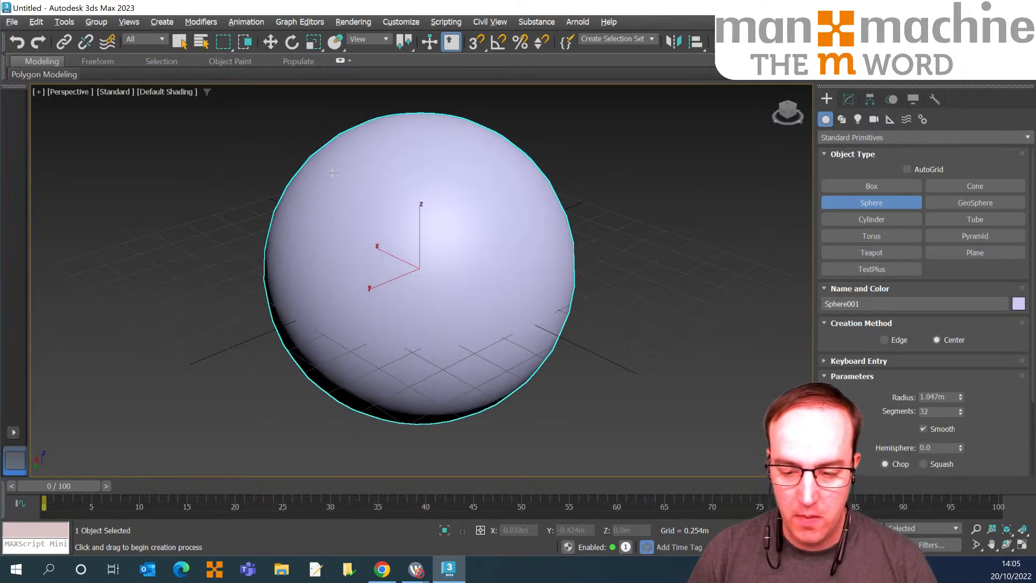
{"action": "left_click", "coordinate": [848, 99]}
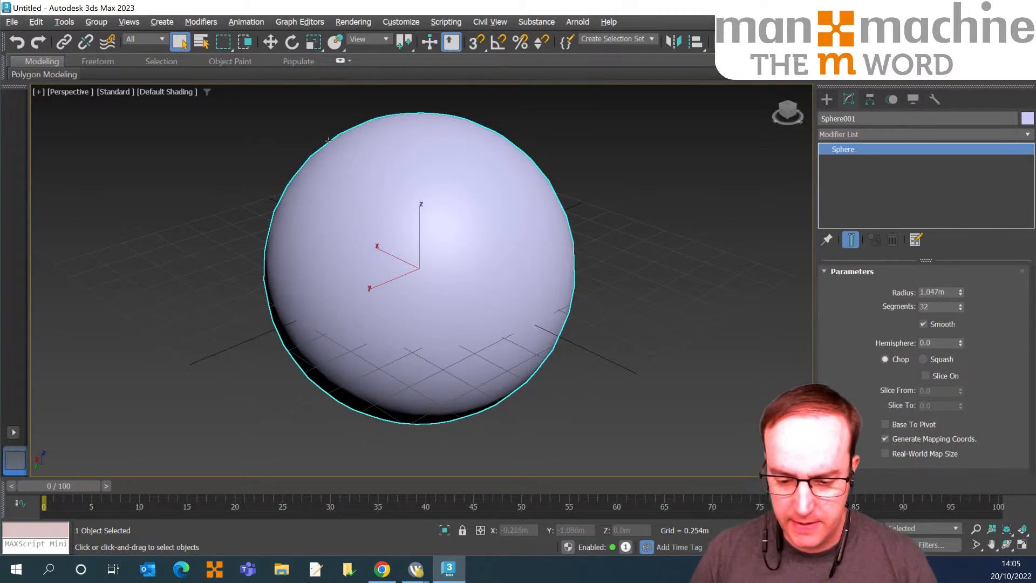
Hide the home grid in the Perspective view.
{"action": "middle_click_drag", "start_coordinate": [325, 138], "coordinate": [344, 145]}
{"action": "scroll", "coordinate": [344, 145], "scroll_direction": "down", "scroll_amount": 1}
{"action": "scroll", "coordinate": [344, 145], "scroll_direction": "up", "scroll_amount": 1}
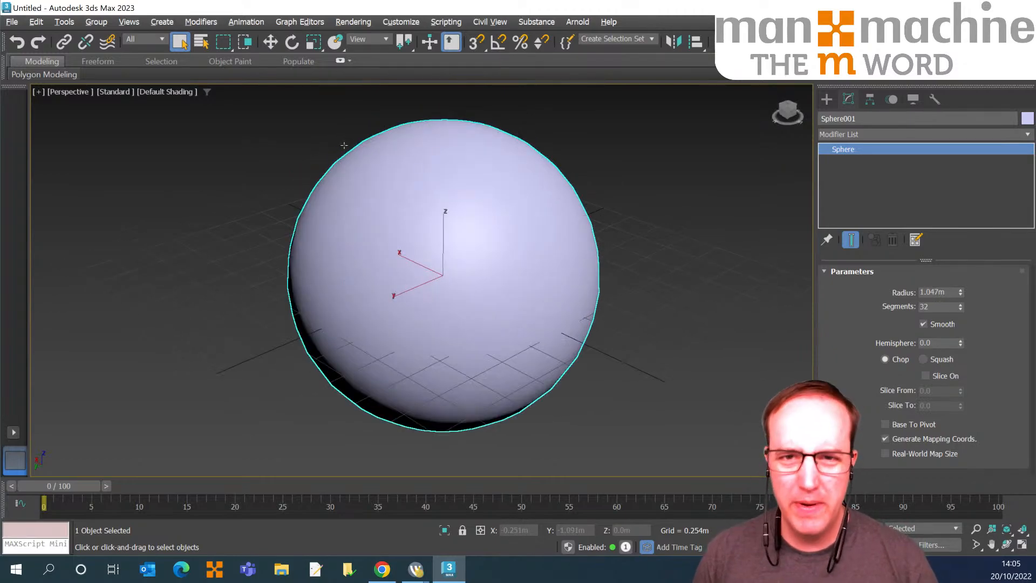
{"action": "mouse_move", "coordinate": [349, 164]}
{"action": "middle_mouse_down"}
{"action": "mouse_move", "coordinate": [365, 166]}
{"action": "mouse_move", "coordinate": [365, 179]}
{"action": "mouse_move", "coordinate": [353, 174]}
{"action": "middle_mouse_up"}
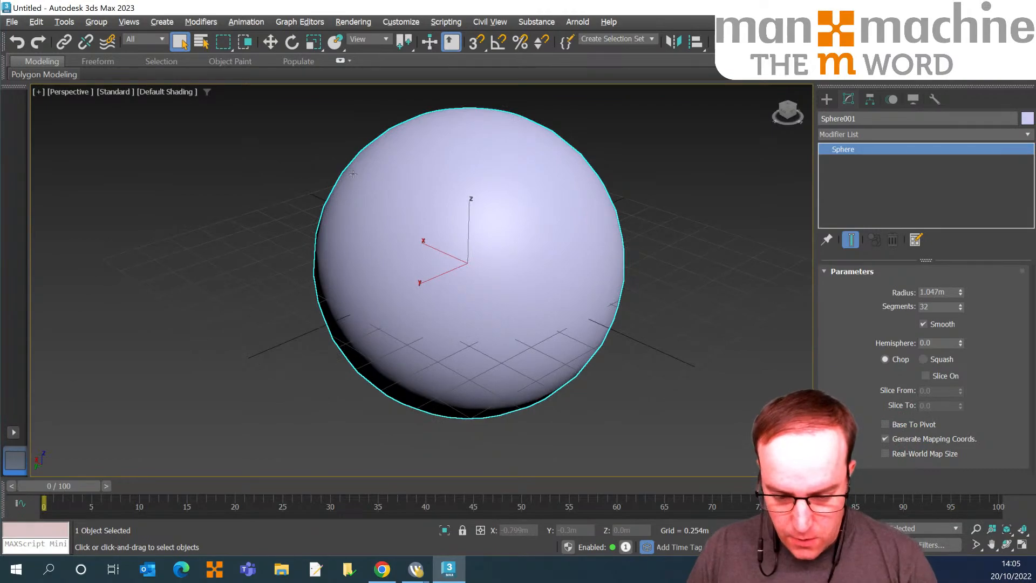
{"action": "key", "text": "g"}
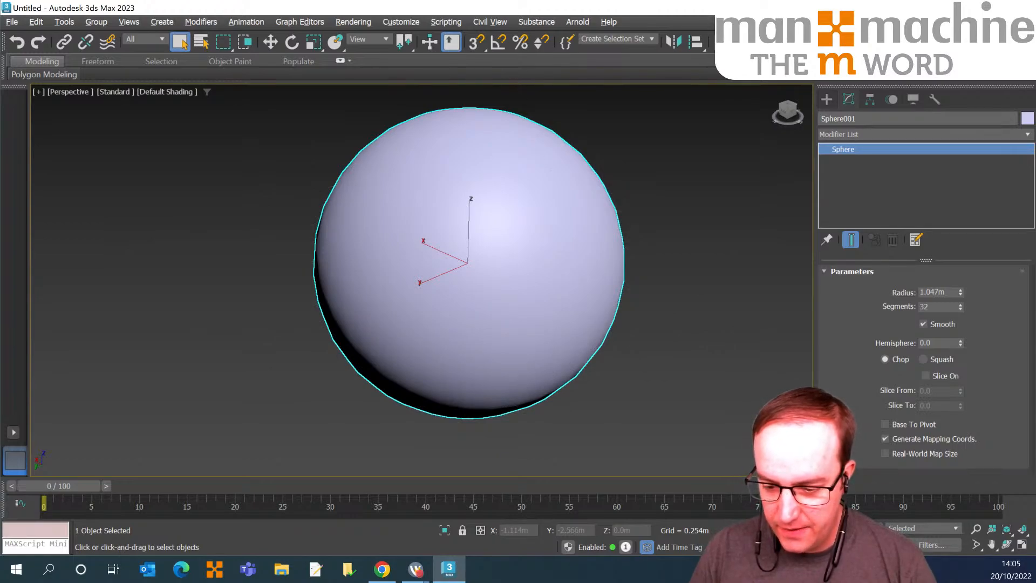
Try radii of 1 m and 0.75 m on the sphere, then set its radius to 0.5 m.
{"action": "double_click", "coordinate": [932, 292]}
{"action": "type", "text": "1"}
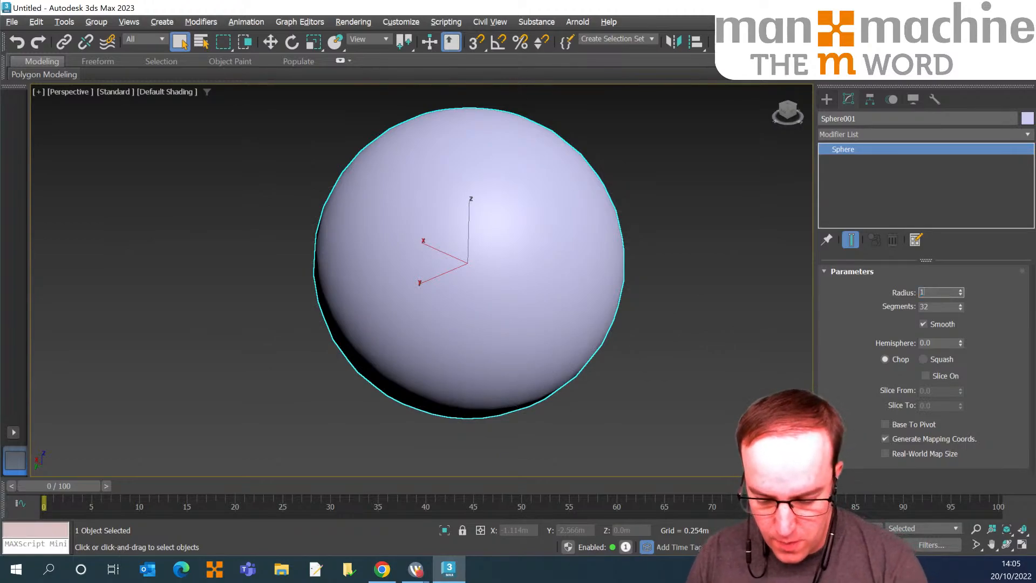
{"action": "key", "text": "Return"}
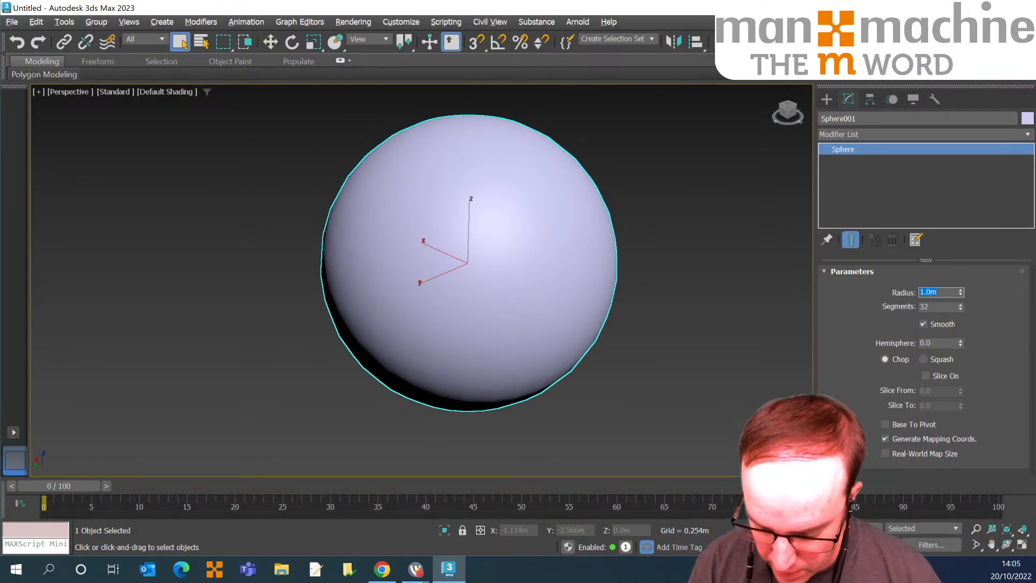
{"action": "type", "text": "0.75"}
{"action": "key", "text": "Return"}
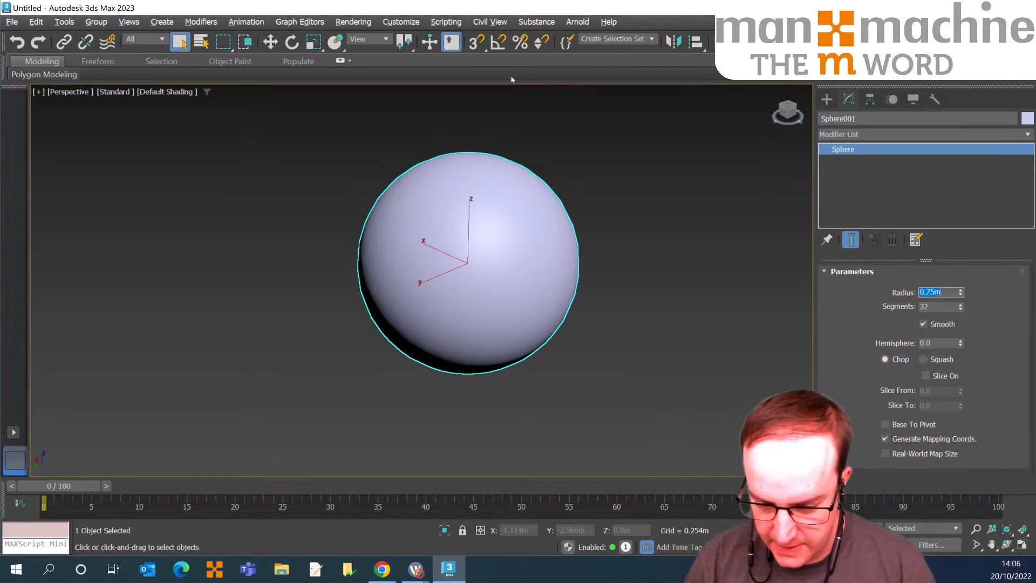
{"action": "type", "text": "0.5"}
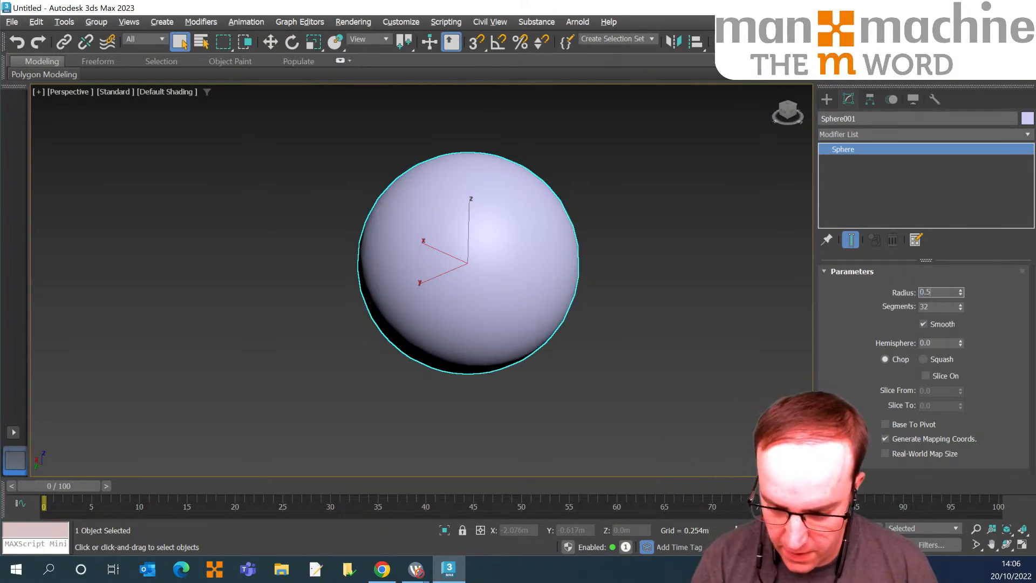
{"action": "key", "text": "Return"}
{"action": "key", "text": "z"}
{"action": "middle_click_drag", "start_coordinate": [325, 213], "coordinate": [290, 185]}
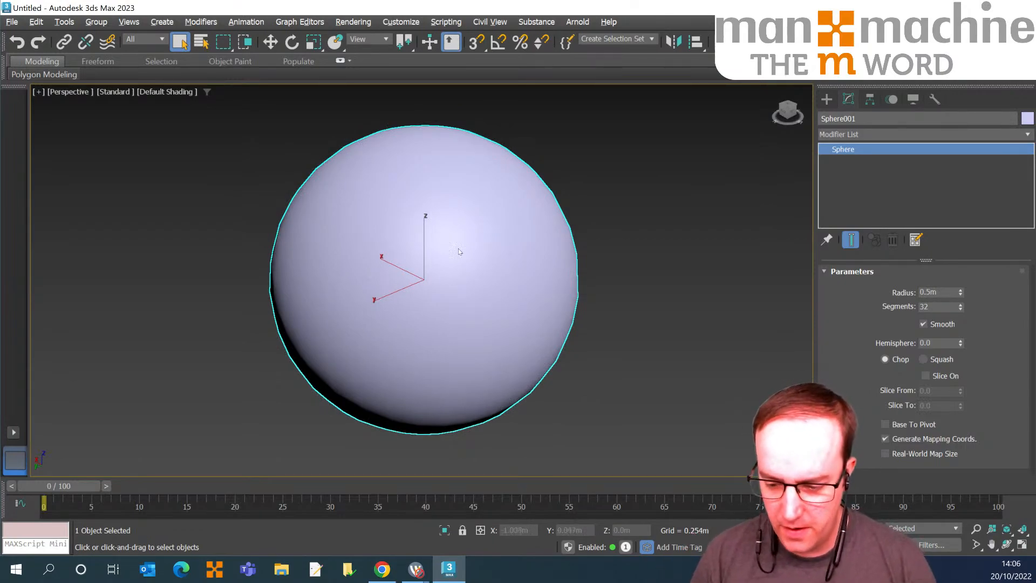
Try 16 segments on the sphere, and restore its segment count to 32.
{"action": "double_click", "coordinate": [939, 306]}
{"action": "type", "text": "16"}
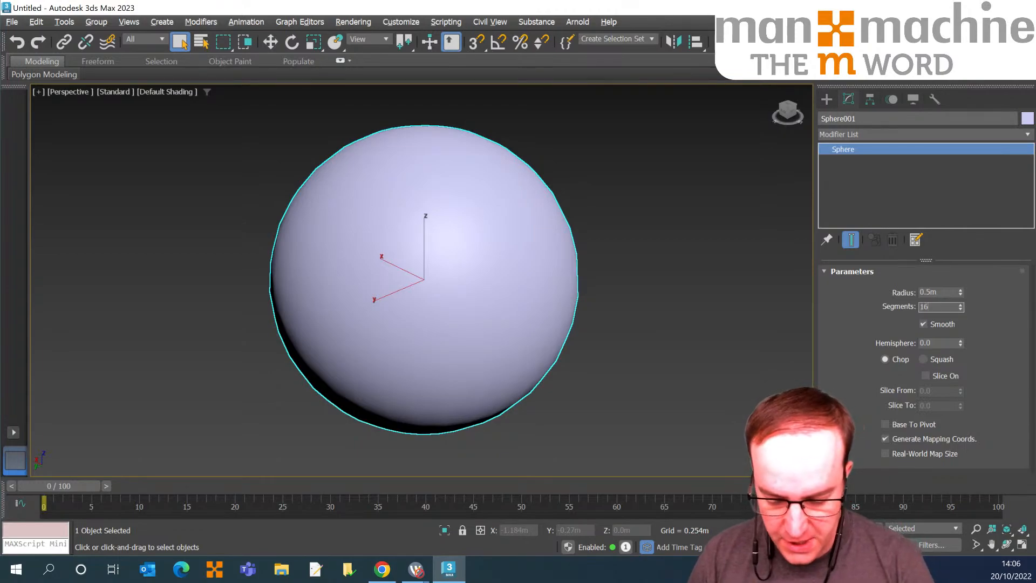
{"action": "key", "text": "Return"}
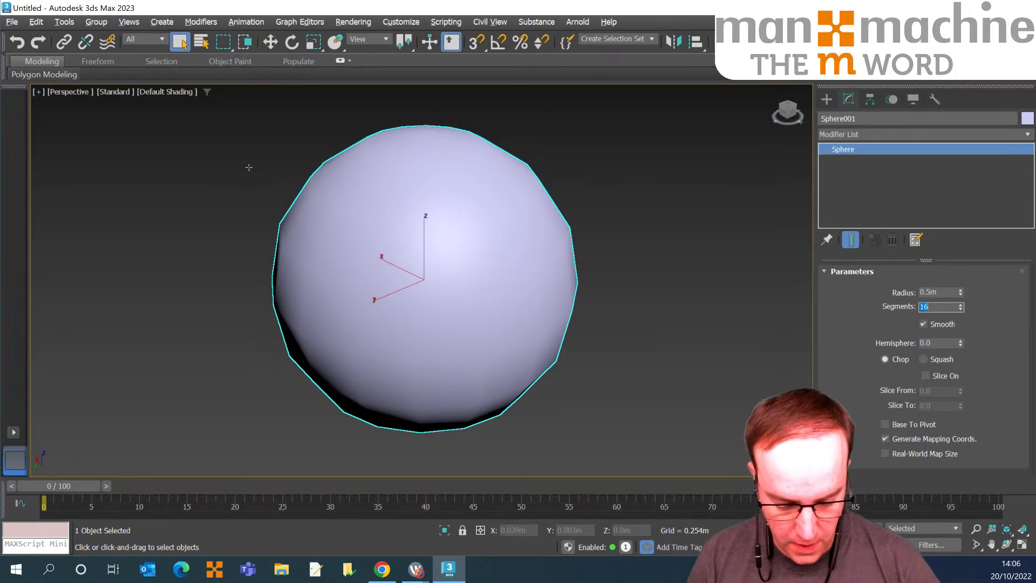
{"action": "type", "text": "32"}
{"action": "key", "text": "Return"}
Display edged faces in the view and set the sphere's segments to 24.
{"action": "key", "text": "F4"}
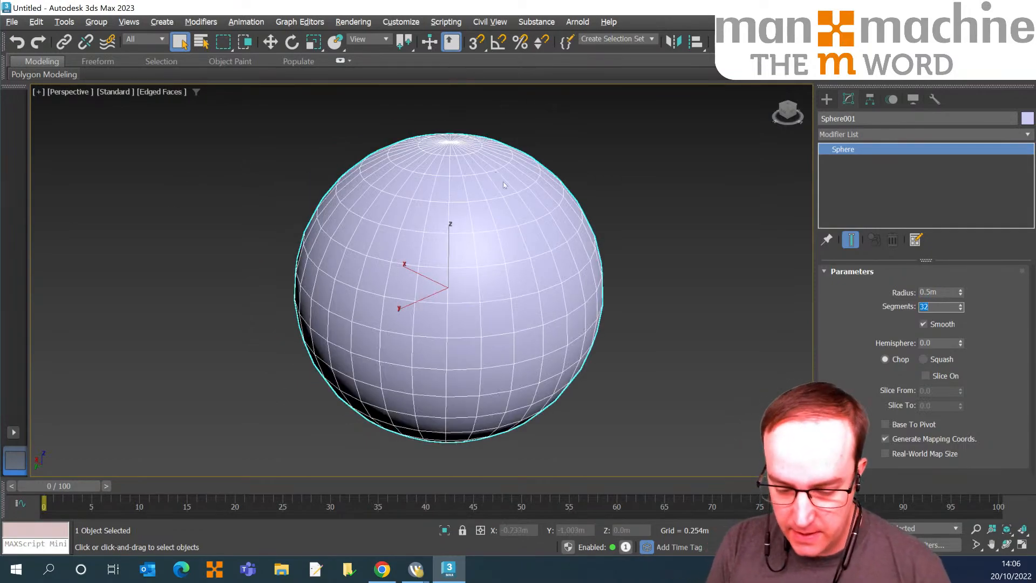
{"action": "type", "text": "24"}
{"action": "key", "text": "Return"}
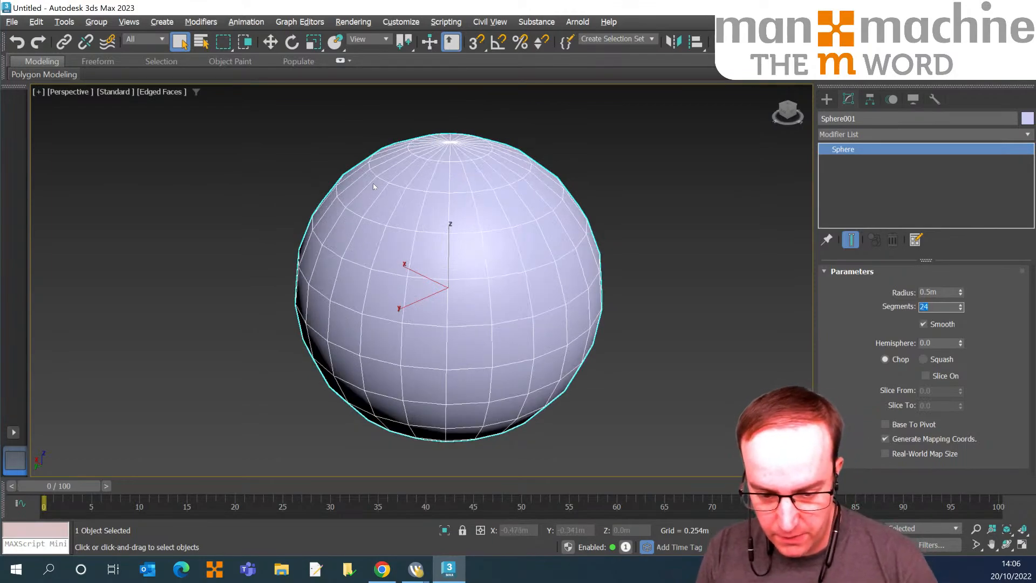
{"action": "mouse_move", "coordinate": [314, 137]}
{"action": "middle_mouse_down"}
{"action": "mouse_move", "coordinate": [316, 126]}
{"action": "mouse_move", "coordinate": [318, 142]}
{"action": "middle_mouse_up"}
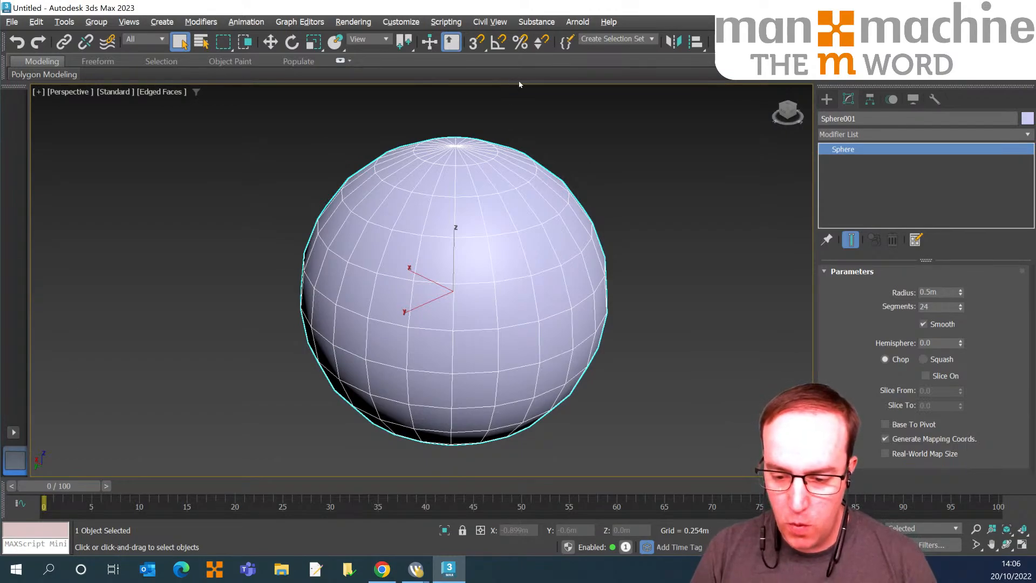
Add an Edit Poly modifier to the sphere.
{"action": "left_click", "coordinate": [923, 135]}
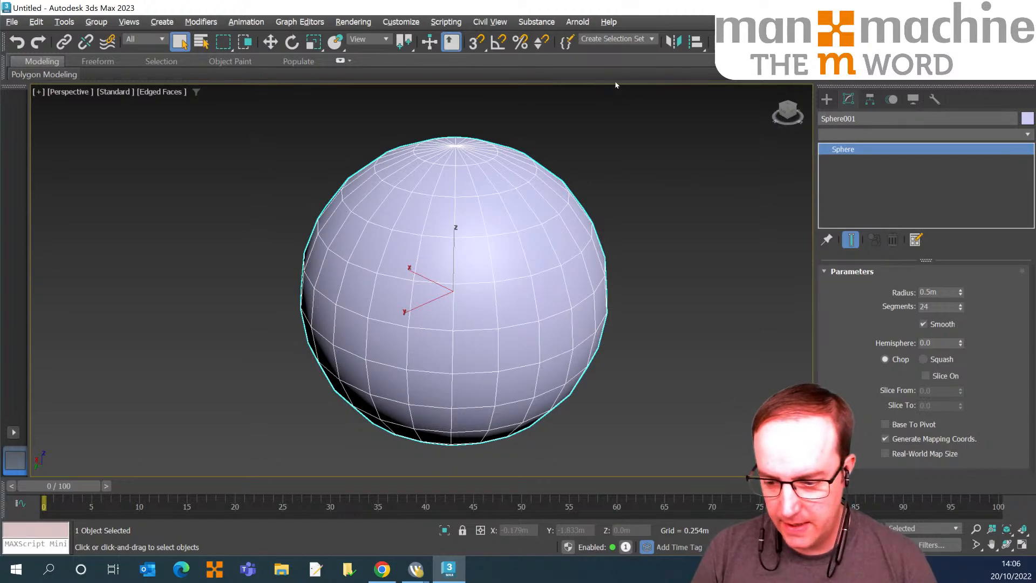
{"action": "double_click", "coordinate": [597, 6]}
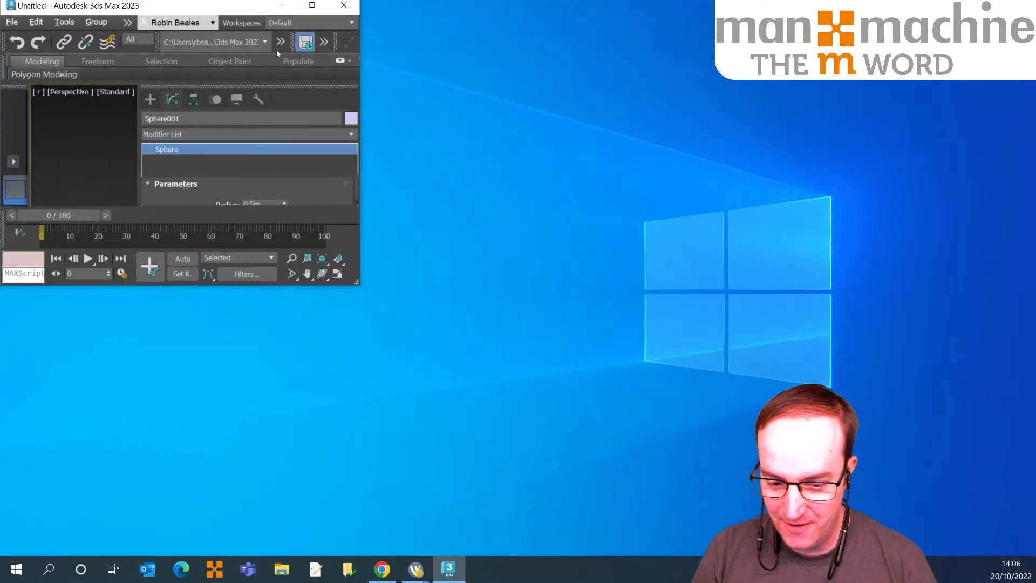
{"action": "left_click_drag", "start_coordinate": [222, 35], "coordinate": [232, 0]}
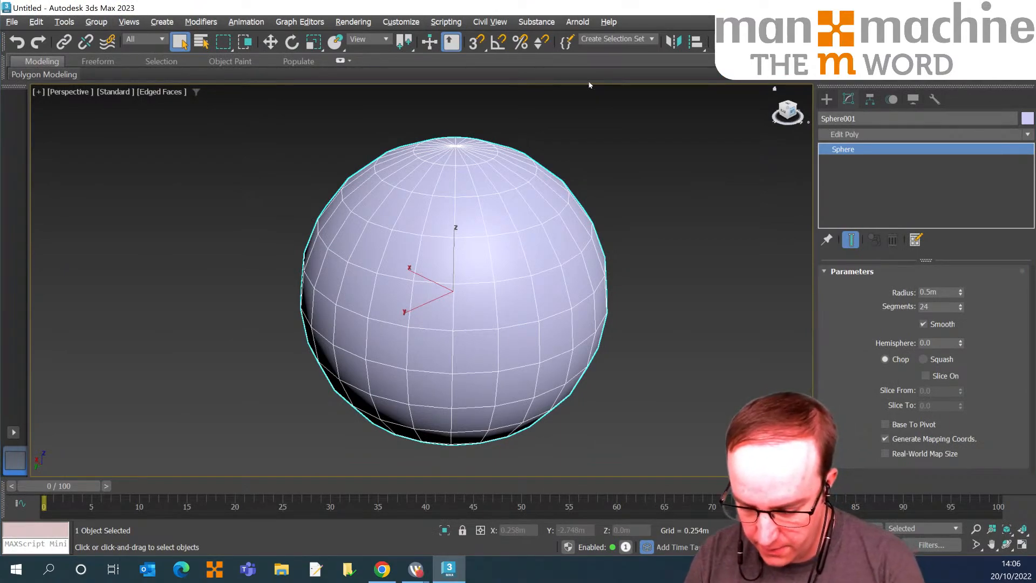
{"action": "key", "text": "Return"}
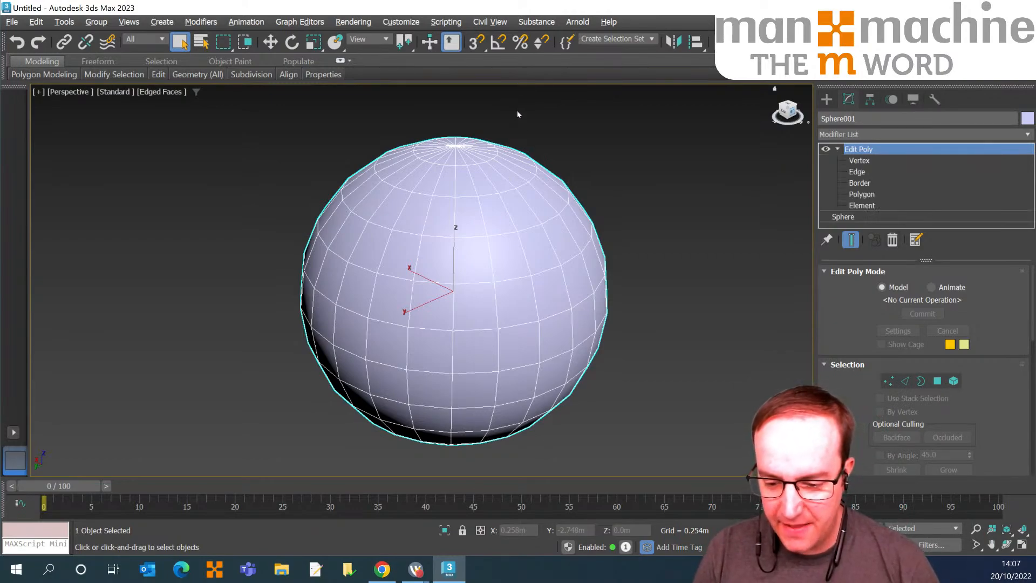
Switch the Edit Poly to Edge level and select one vertical edge loop running from the sphere's top pole to its bottom.
{"action": "key", "text": "2"}
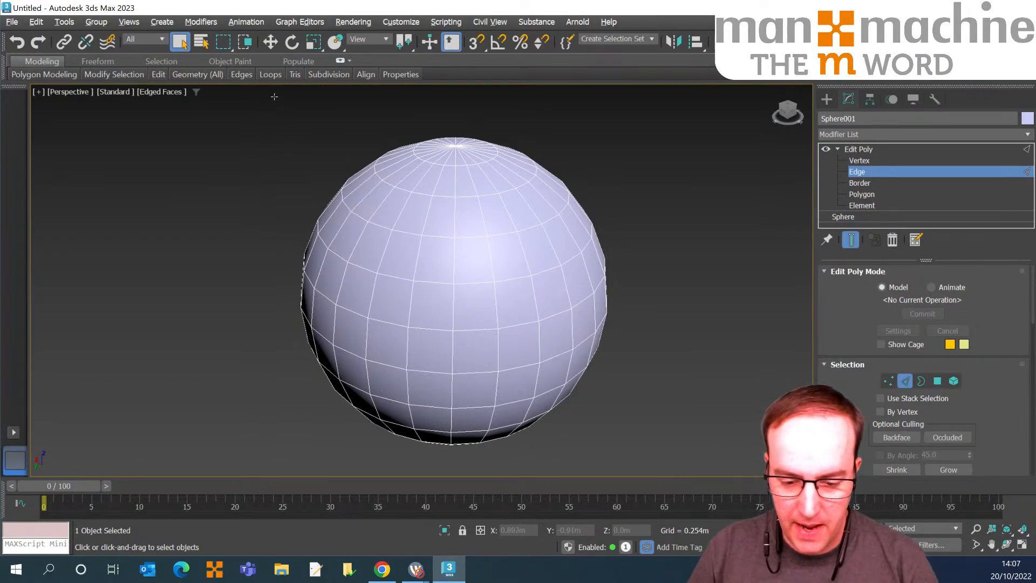
{"action": "key", "text": "ctrl+z"}
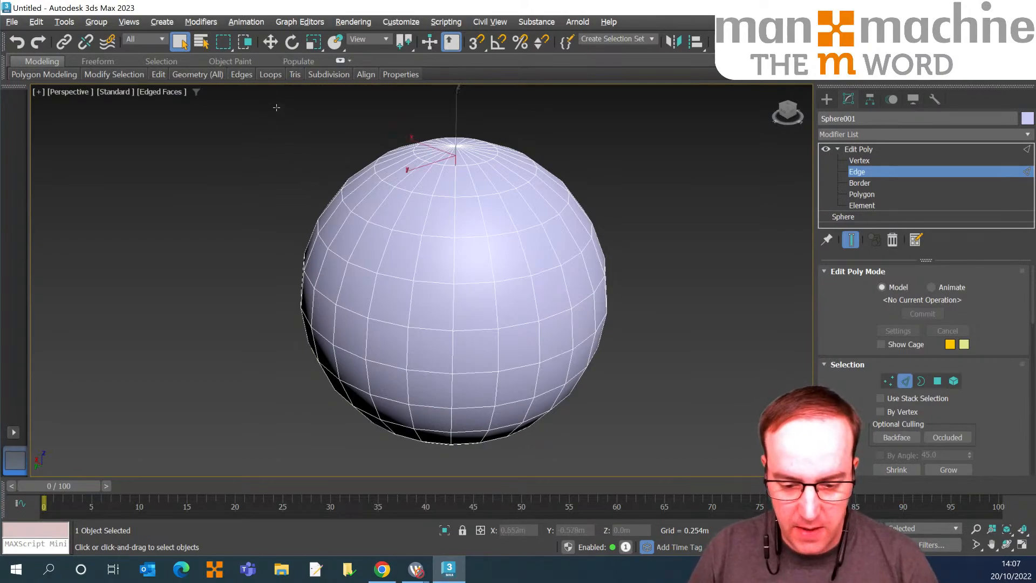
{"action": "scroll", "coordinate": [276, 108], "scroll_direction": "up", "scroll_amount": 5}
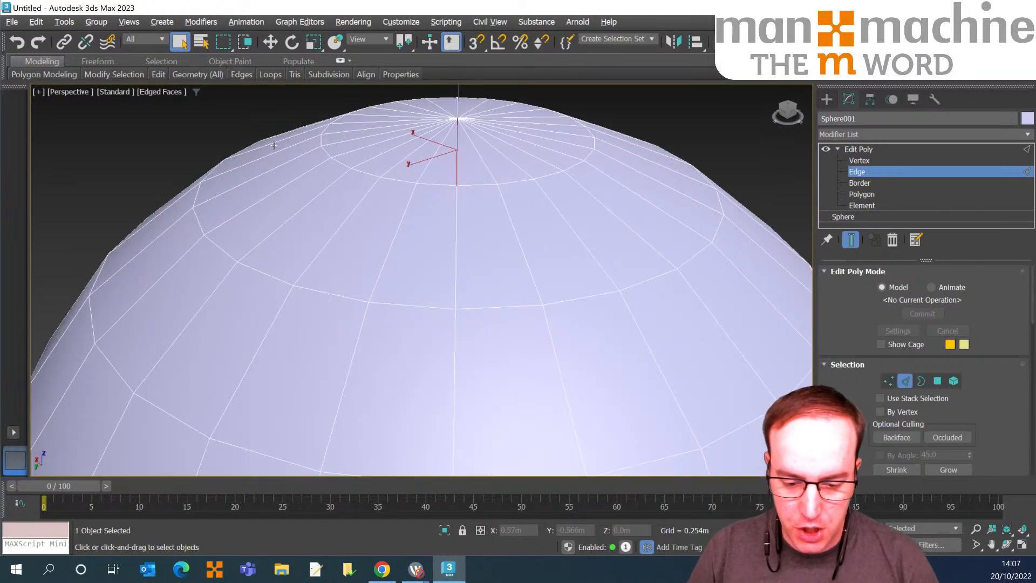
{"action": "key", "text": "ctrl+z"}
{"action": "key", "text": "alt+l"}
{"action": "key", "text": "alt+l"}
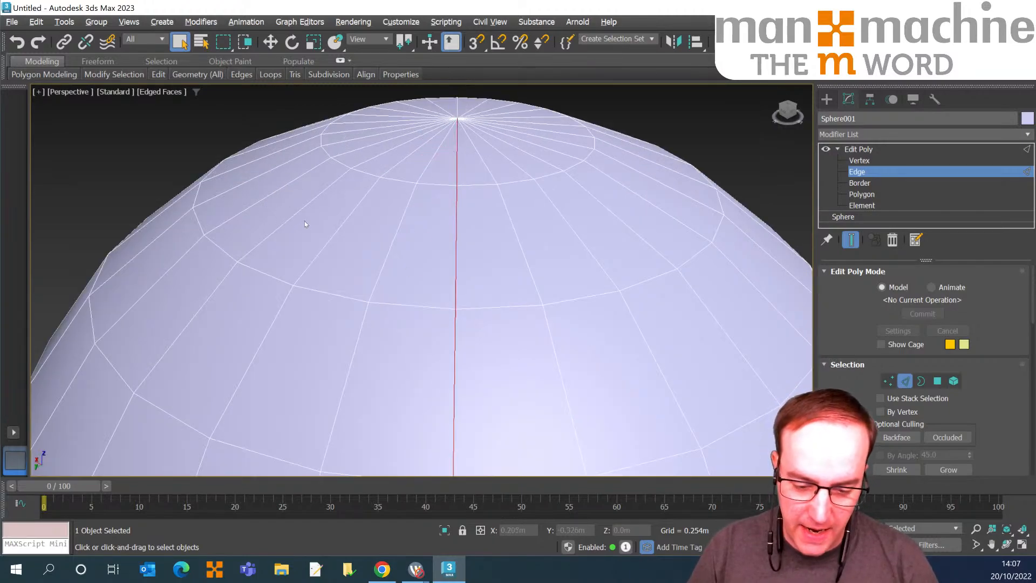
{"action": "scroll", "coordinate": [294, 173], "scroll_direction": "down", "scroll_amount": 5}
{"action": "middle_click_drag", "start_coordinate": [294, 173], "coordinate": [276, 94]}
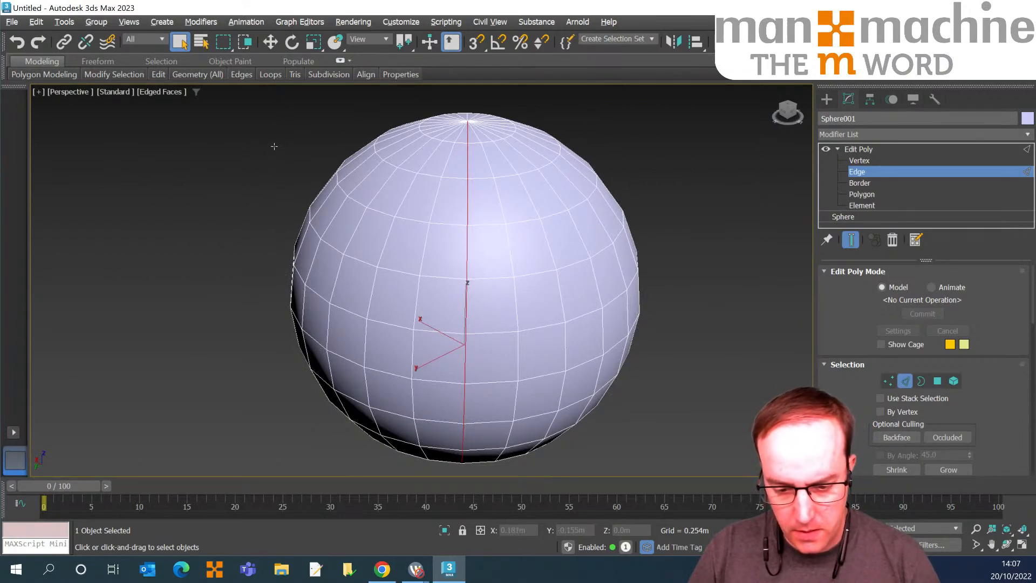
Add two more pole-to-pole edge loops to the selection, each four segments on from the previous one.
{"action": "middle_click_drag", "start_coordinate": [278, 124], "coordinate": [280, 153], "text": "alt"}
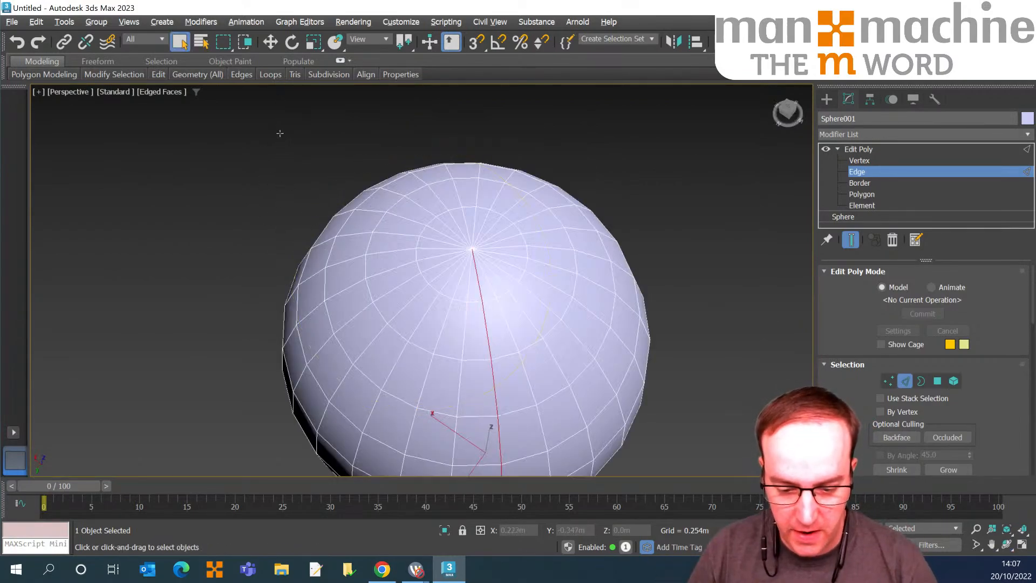
{"action": "middle_click_drag", "start_coordinate": [275, 118], "coordinate": [343, 162], "text": "alt"}
{"action": "middle_click_drag", "start_coordinate": [286, 89], "coordinate": [294, 140], "text": "alt"}
{"action": "scroll", "coordinate": [294, 139], "scroll_direction": "up", "scroll_amount": 3}
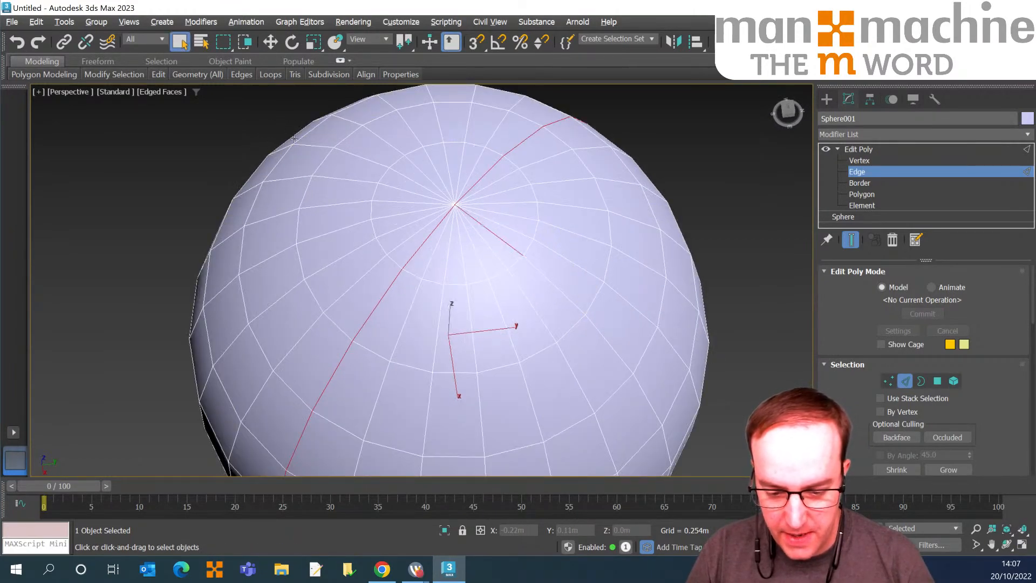
{"action": "left_click", "coordinate": [326, 165], "text": "ctrl"}
{"action": "double_click", "coordinate": [360, 203], "text": "ctrl"}
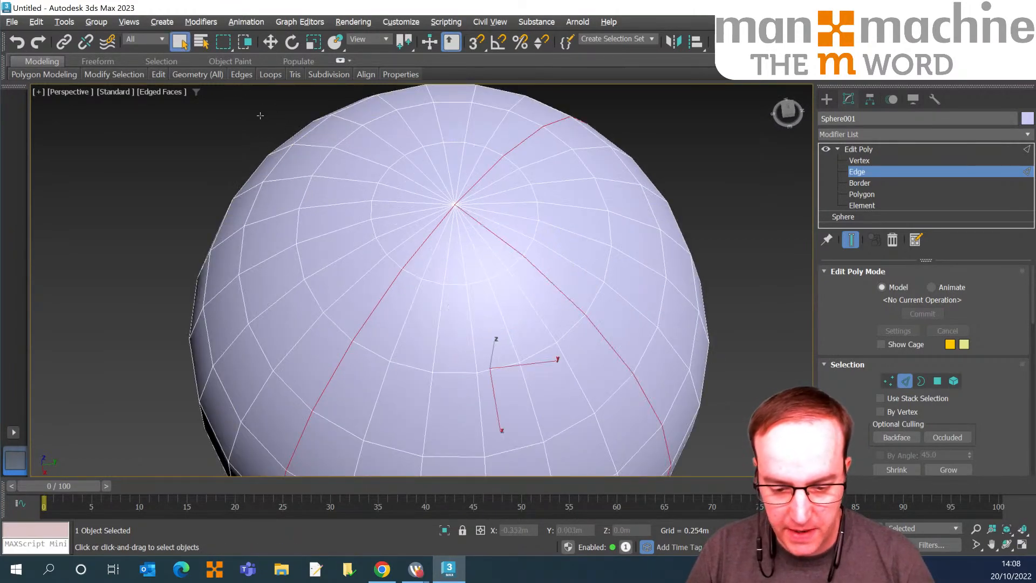
Add three more pole-to-pole edge loops to the selection so that six evenly spaced loops radiate from the pole.
{"action": "left_click", "coordinate": [237, 101], "text": "ctrl"}
{"action": "left_click", "coordinate": [203, 88], "text": "ctrl"}
{"action": "left_click", "coordinate": [296, 144], "text": "ctrl"}
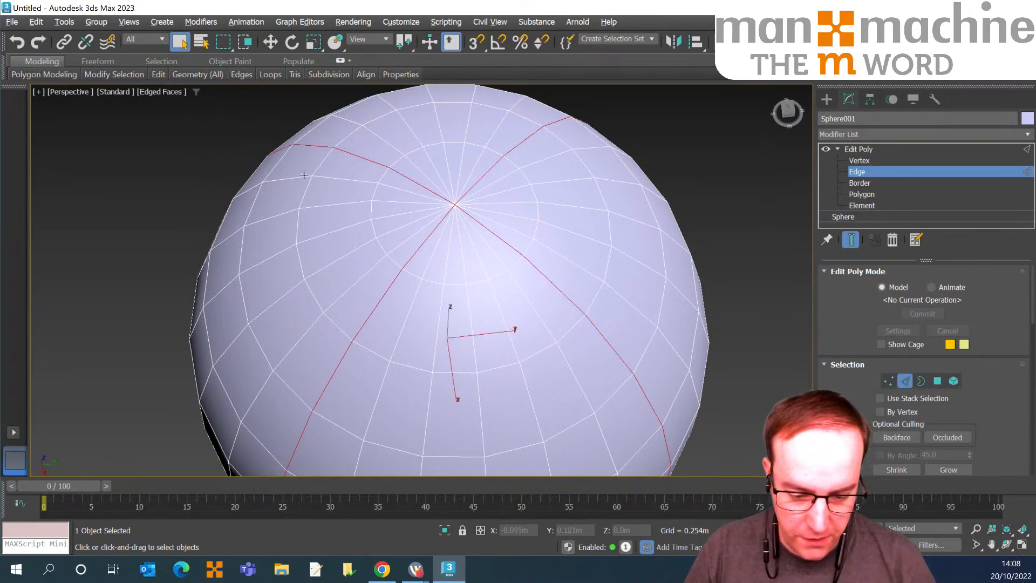
{"action": "left_click", "coordinate": [238, 128], "text": "ctrl"}
{"action": "left_click", "coordinate": [192, 142], "text": "ctrl"}
{"action": "double_click", "coordinate": [162, 153], "text": "ctrl"}
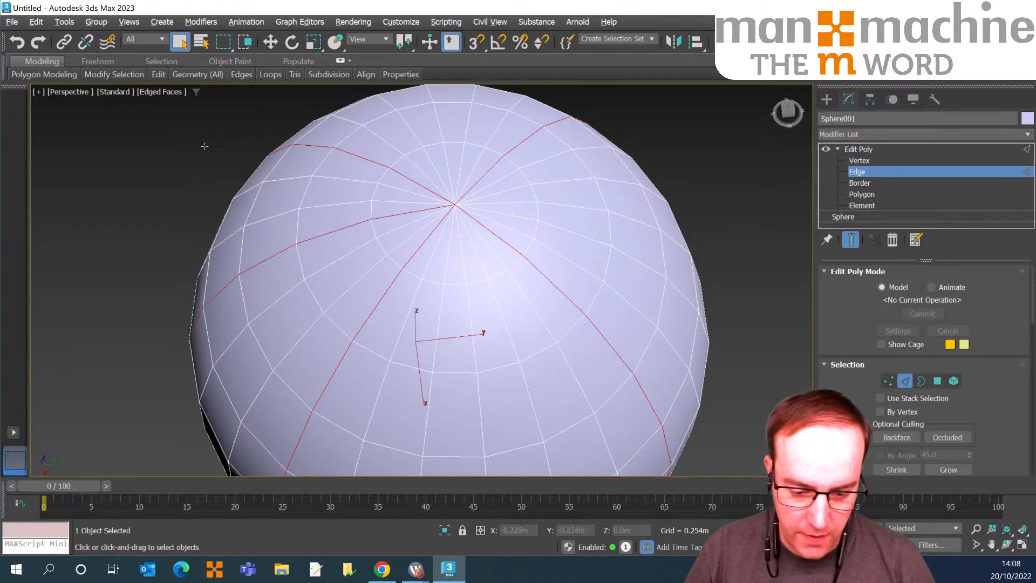
{"action": "left_click", "coordinate": [301, 123], "text": "ctrl"}
{"action": "left_click", "coordinate": [341, 125], "text": "ctrl"}
{"action": "double_click", "coordinate": [373, 129], "text": "ctrl"}
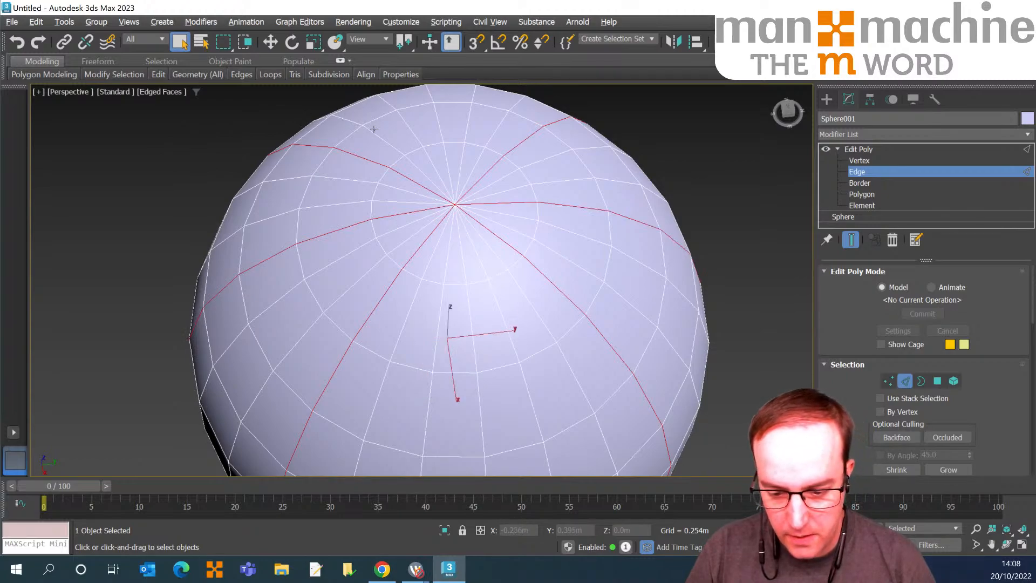
Add the last two opposite pole-to-pole edge loops to the selection so that eight evenly spaced loops radiate from the pole.
{"action": "left_click", "coordinate": [276, 148], "text": "ctrl"}
{"action": "left_click", "coordinate": [290, 217], "text": "ctrl"}
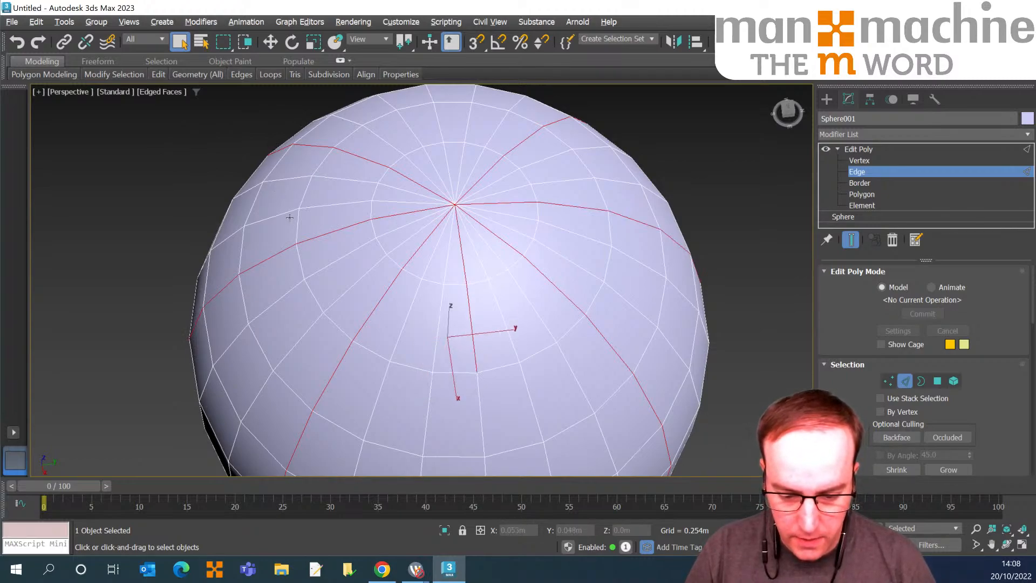
{"action": "double_click", "coordinate": [290, 248], "text": "ctrl"}
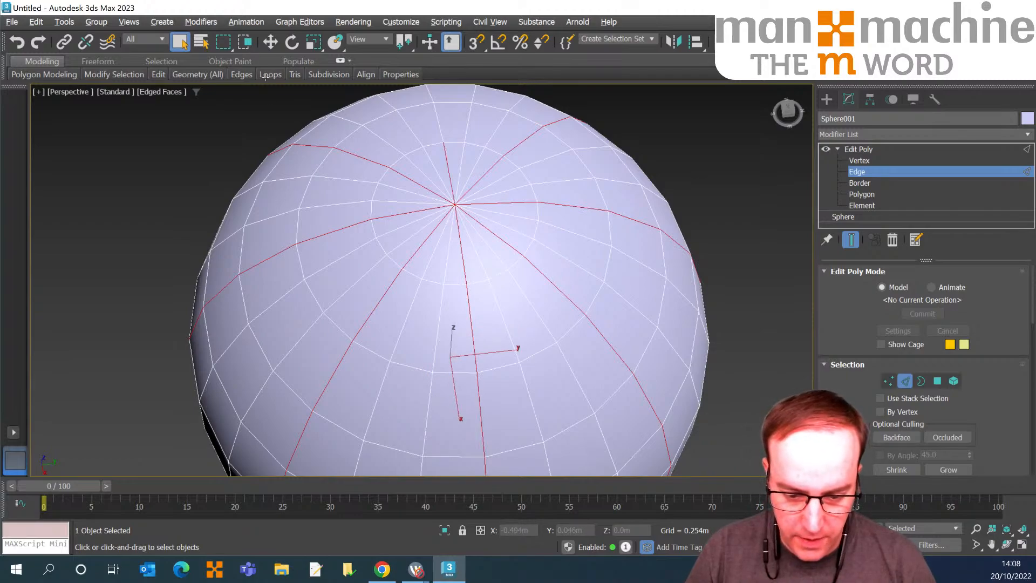
Scale the selected edge loops uniformly inward to form shallow vertical grooves around the sphere, and leave Edge level.
{"action": "scroll", "coordinate": [286, 147], "scroll_direction": "down", "scroll_amount": 5}
{"action": "middle_click_drag", "start_coordinate": [311, 159], "coordinate": [252, 93]}
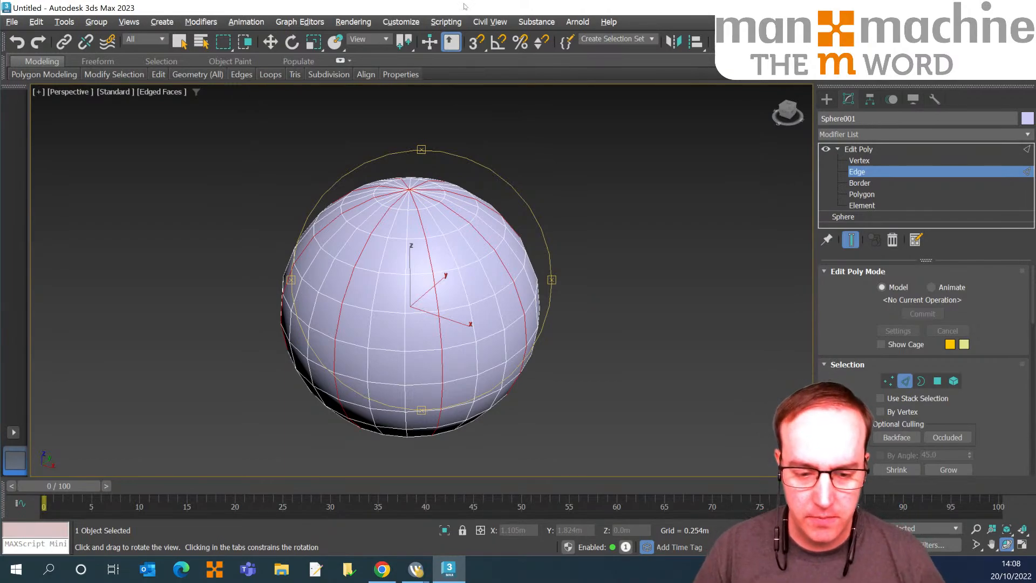
{"action": "left_click", "coordinate": [313, 42]}
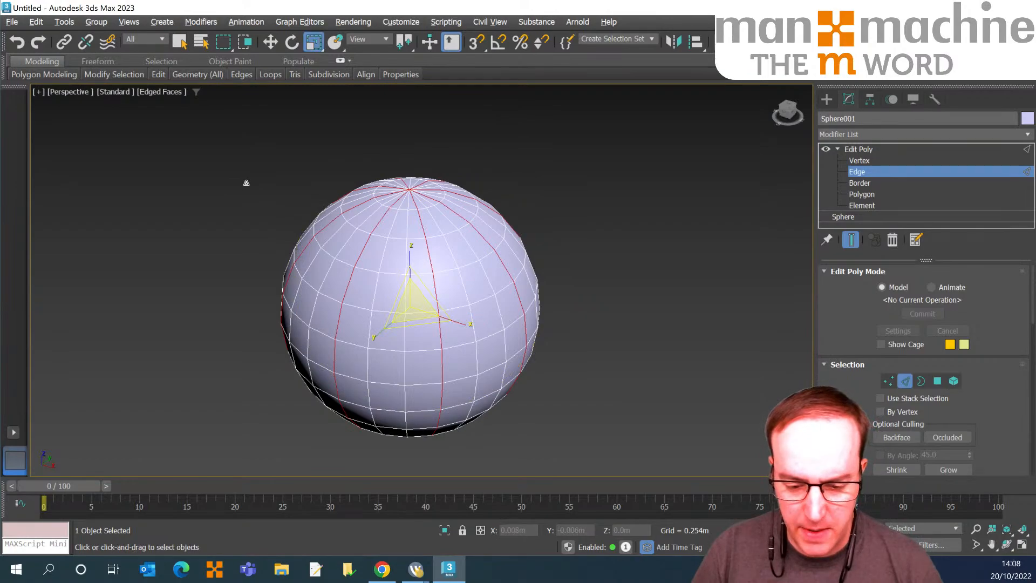
{"action": "left_click_drag", "start_coordinate": [246, 182], "coordinate": [242, 181]}
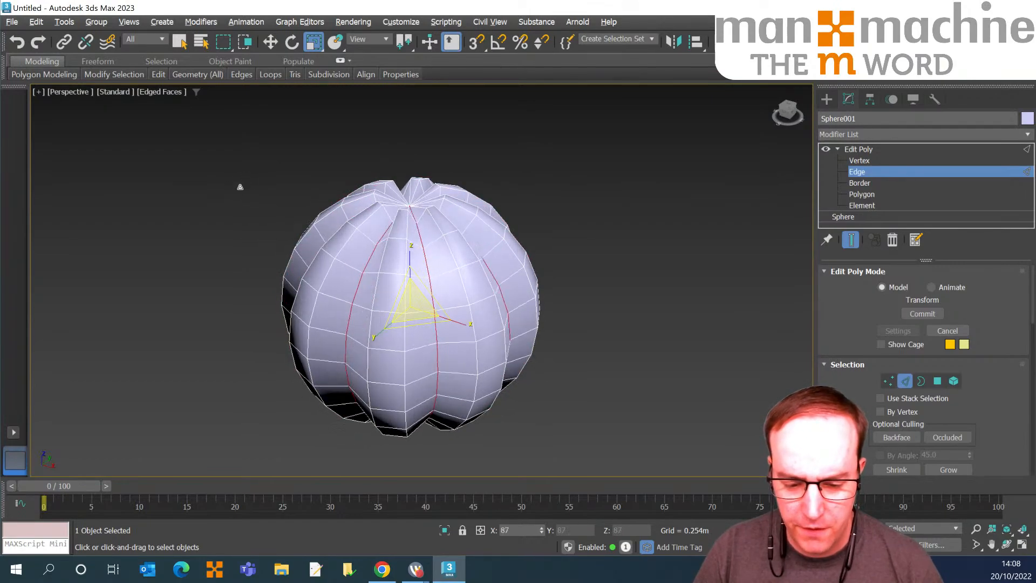
{"action": "left_click_drag", "start_coordinate": [230, 240], "coordinate": [248, 169]}
{"action": "middle_click_drag", "start_coordinate": [248, 168], "coordinate": [292, 170], "text": "alt"}
{"action": "key", "text": "2"}
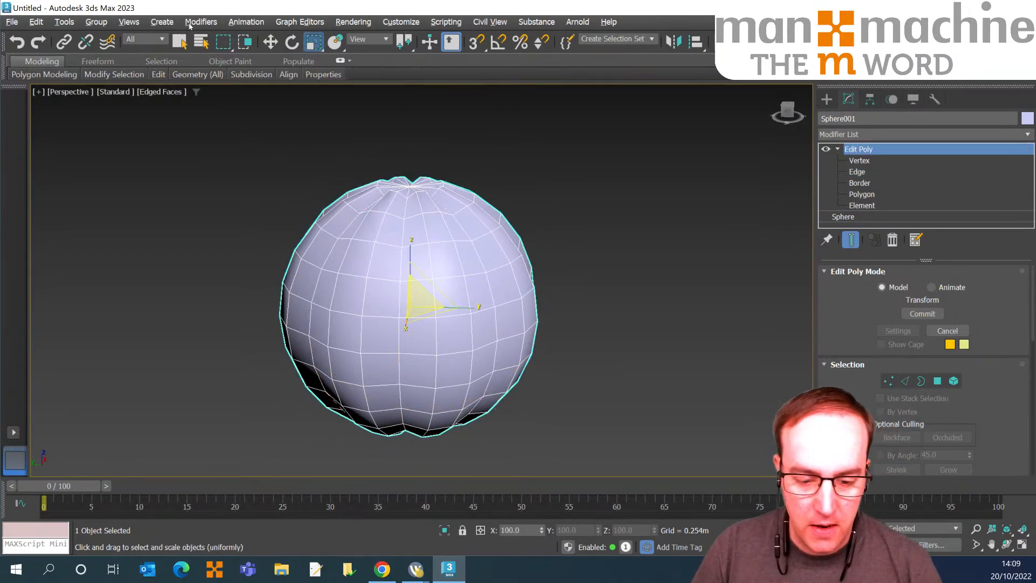
Squash the whole grooved sphere along Z to about 81% height while widening it to about 115%.
{"action": "key", "text": "r"}
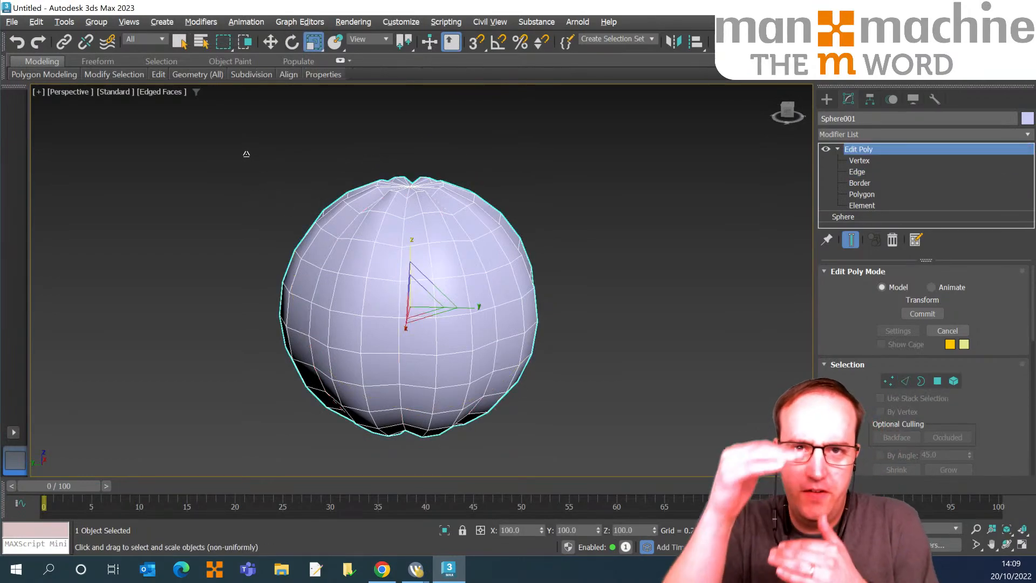
{"action": "mouse_move", "coordinate": [246, 154]}
{"action": "left_mouse_down"}
{"action": "mouse_move", "coordinate": [222, 161]}
{"action": "mouse_move", "coordinate": [288, 187]}
{"action": "left_mouse_up"}
{"action": "key", "text": "ctrl+r"}
{"action": "key", "text": "r"}
{"action": "key", "text": "F6"}
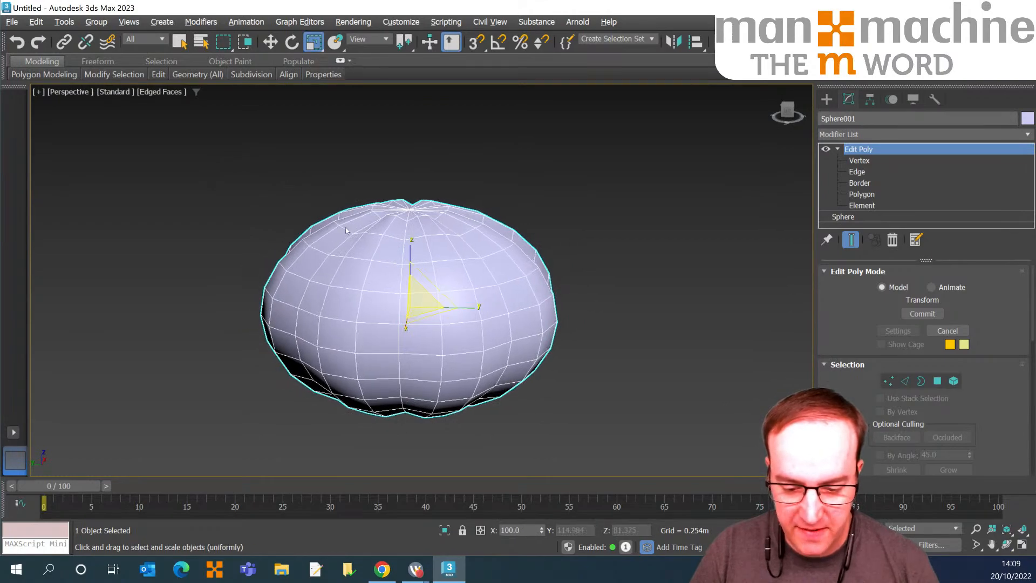
Deselect the object and switch the viewport from Edged Faces to plain Default Shading.
{"action": "left_click", "coordinate": [320, 209]}
{"action": "middle_click_drag", "start_coordinate": [254, 189], "coordinate": [280, 193], "text": "alt"}
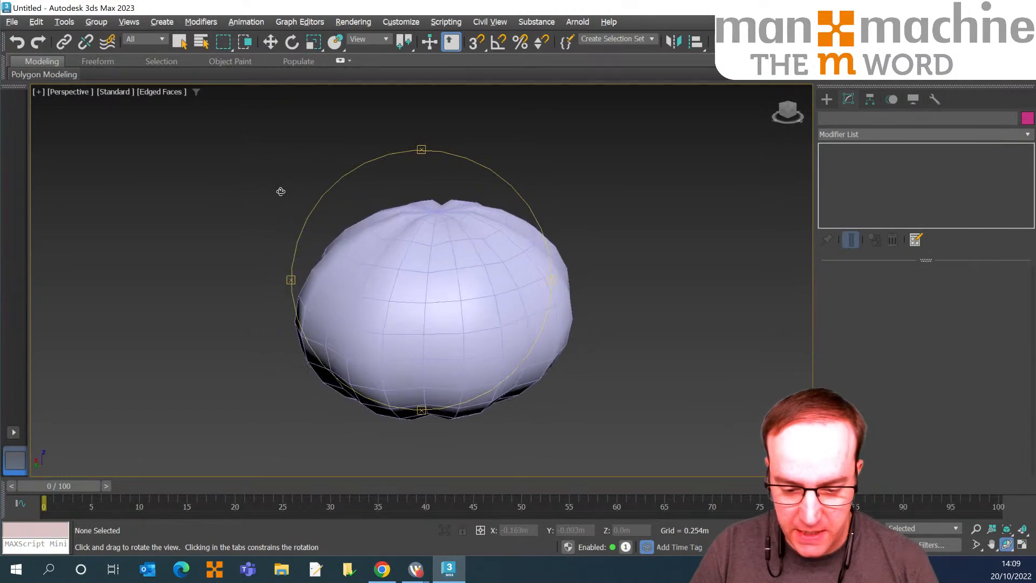
{"action": "key", "text": "F4"}
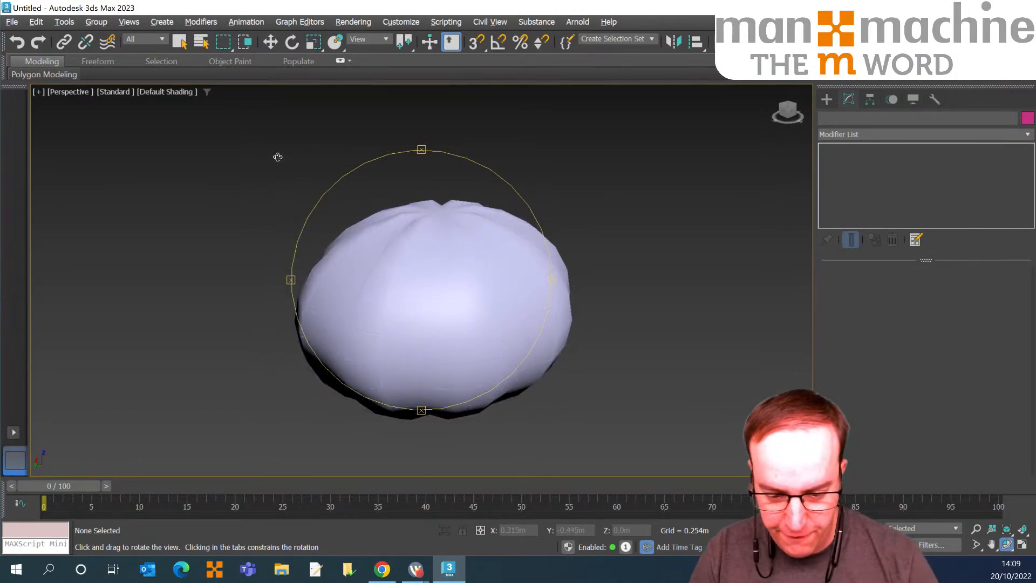
{"action": "mouse_move", "coordinate": [277, 157]}
{"action": "middle_mouse_down", "text": "alt"}
{"action": "mouse_move", "coordinate": [308, 146]}
{"action": "mouse_move", "coordinate": [312, 127]}
{"action": "mouse_move", "coordinate": [283, 123]}
{"action": "mouse_move", "coordinate": [252, 137]}
{"action": "mouse_move", "coordinate": [261, 164]}
{"action": "mouse_move", "coordinate": [289, 183]}
{"action": "mouse_move", "coordinate": [259, 148]}
{"action": "mouse_move", "coordinate": [273, 155]}
{"action": "middle_mouse_up", "text": "alt"}
Rename the squashed sphere Pumpkin and set its object colour to orange.
{"action": "left_click", "coordinate": [345, 245]}
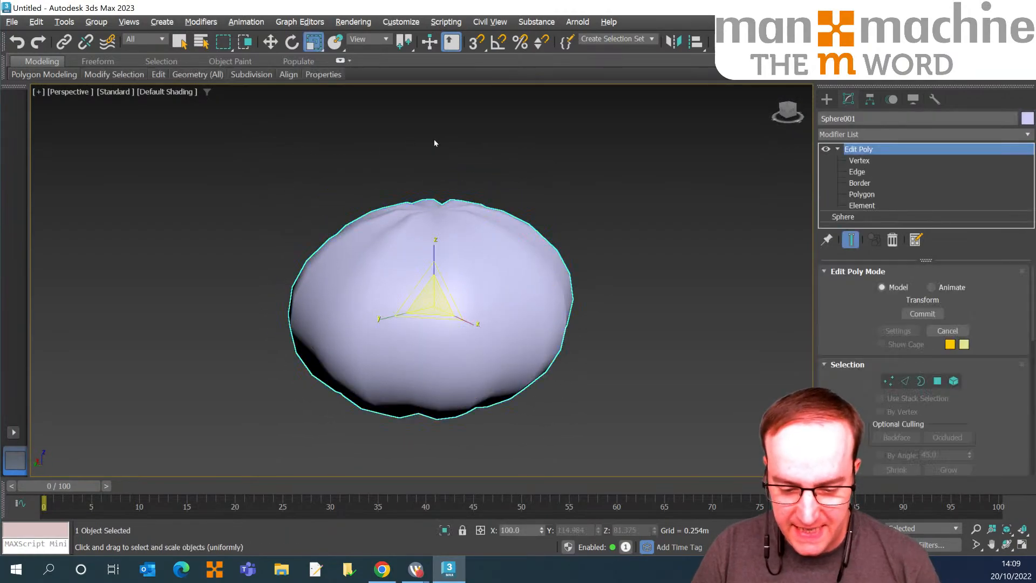
{"action": "left_click", "coordinate": [917, 118]}
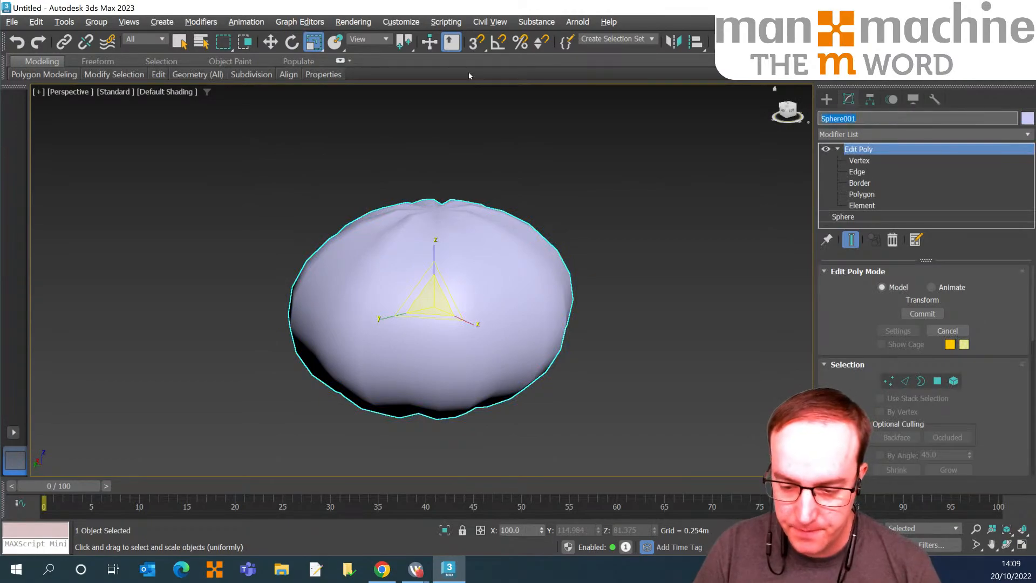
{"action": "type", "text": "Pumpkin"}
{"action": "key", "text": "Return"}
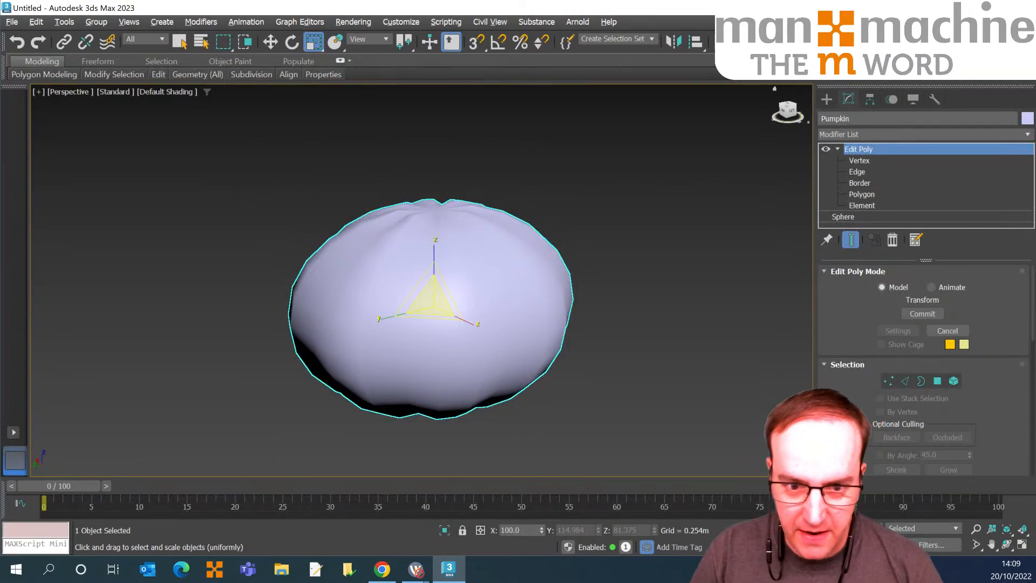
{"action": "key", "text": "Return"}
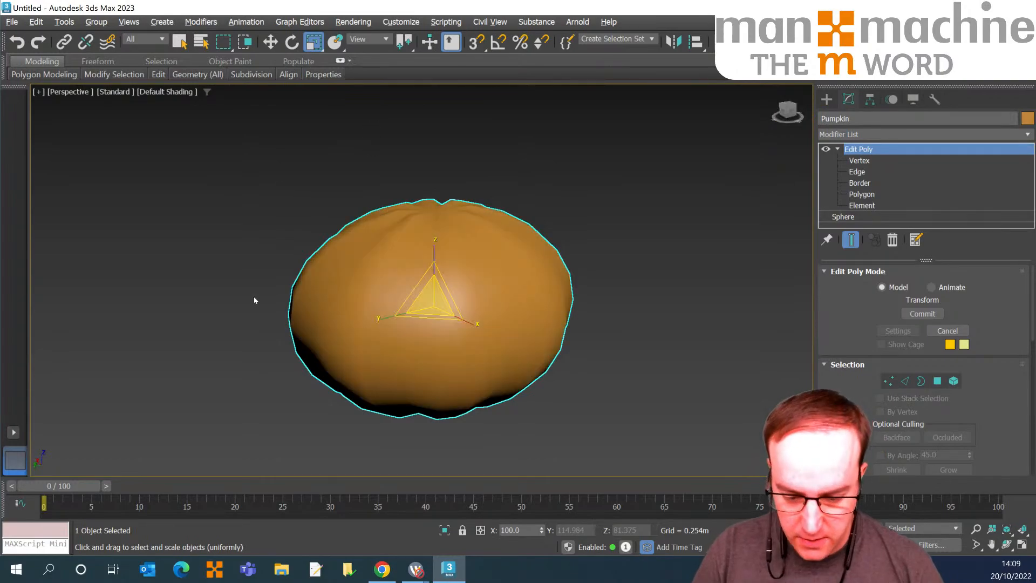
Switch to a new Edge browser window, search the web for textures and look up pumpkin on textures.com.
{"action": "right_click", "coordinate": [181, 569]}
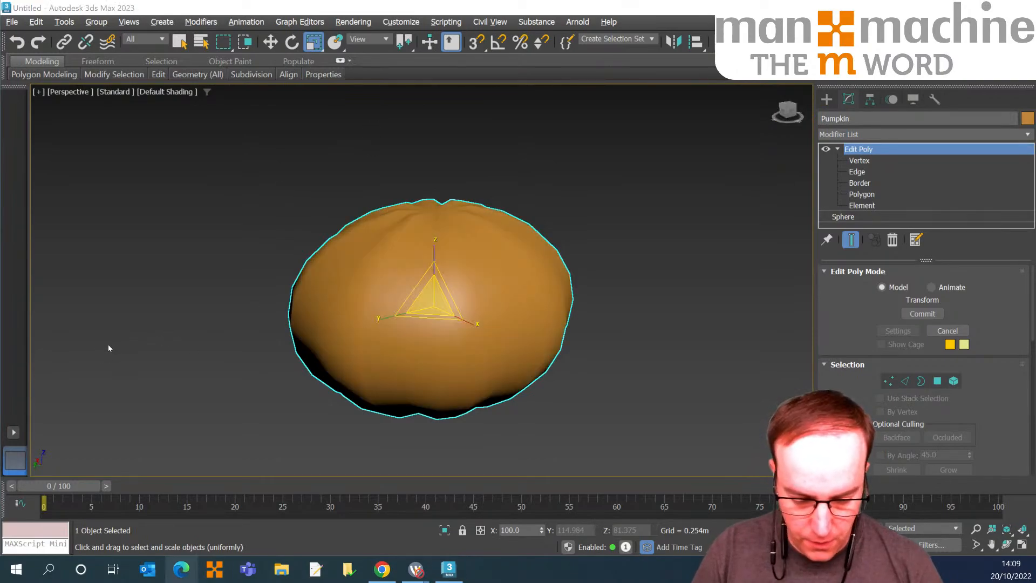
{"action": "left_click", "coordinate": [151, 518]}
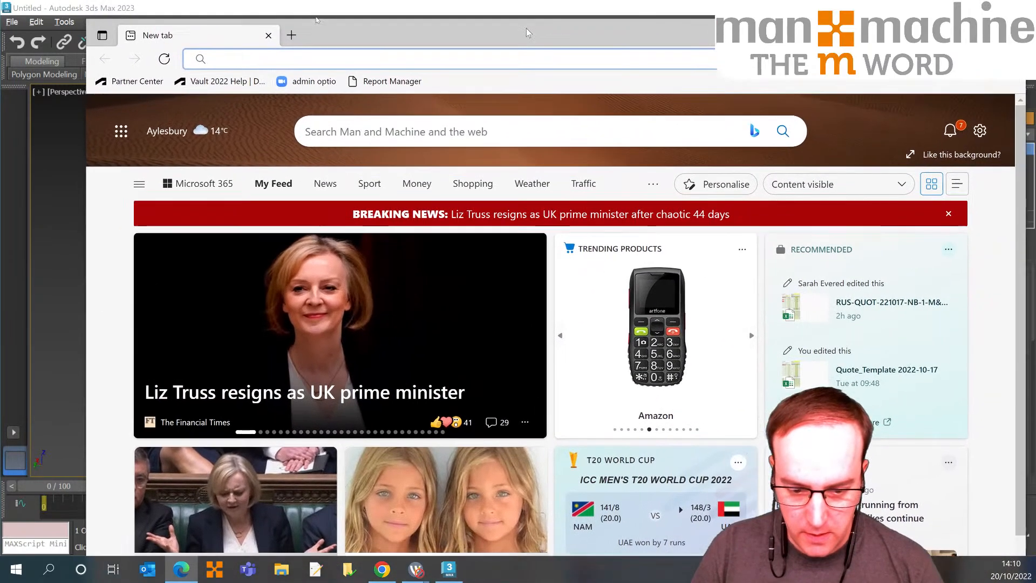
{"action": "type", "text": "text"}
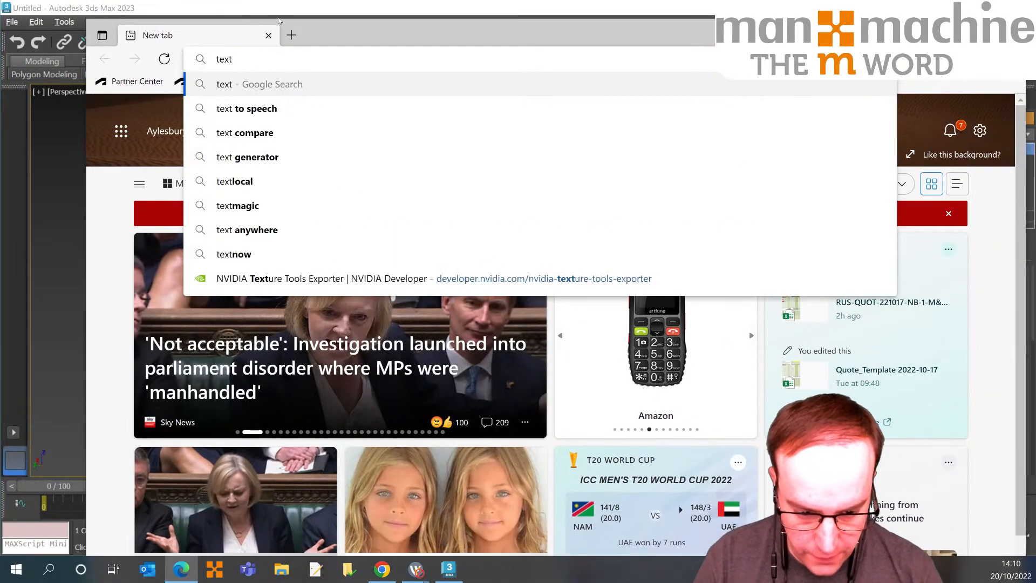
{"action": "type", "text": "ures"}
{"action": "key", "text": "Return"}
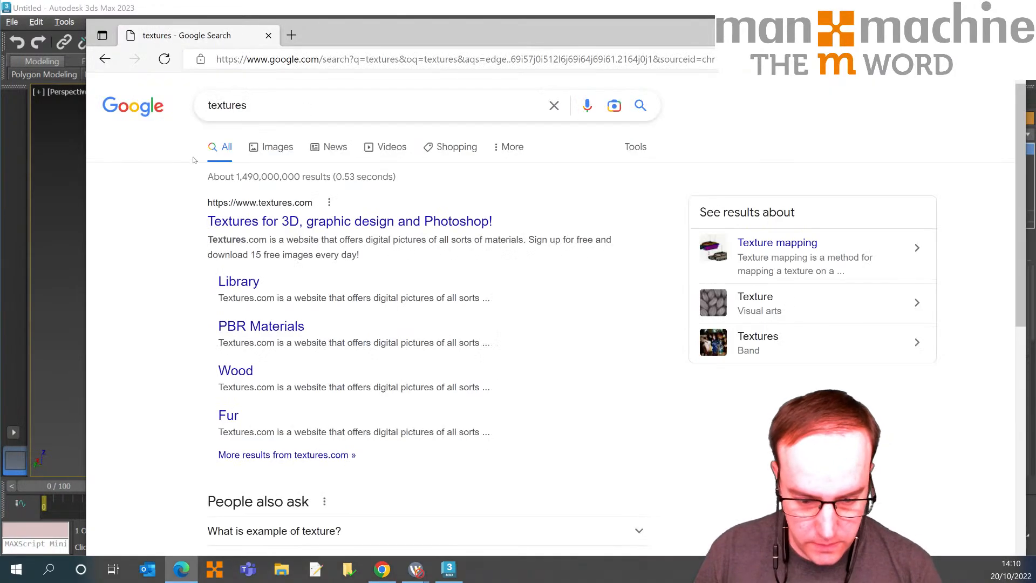
{"action": "double_click", "coordinate": [329, 31]}
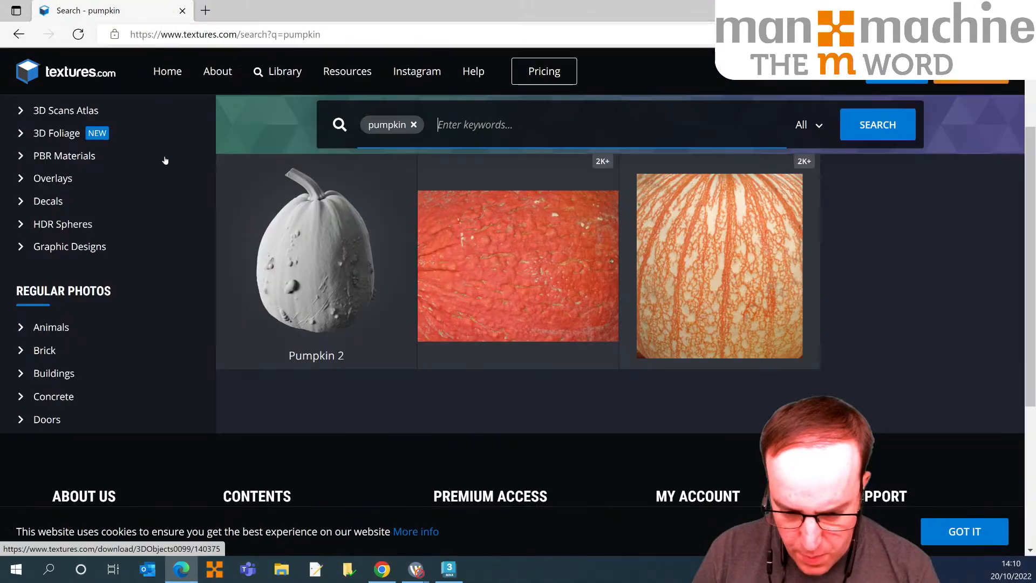
Look through the pumpkin results on textures.com, viewing the Pumpkin 2 object page and closing it again.
{"action": "scroll", "coordinate": [164, 159], "scroll_direction": "down", "scroll_amount": 3}
{"action": "scroll", "coordinate": [164, 160], "scroll_direction": "up", "scroll_amount": 1}
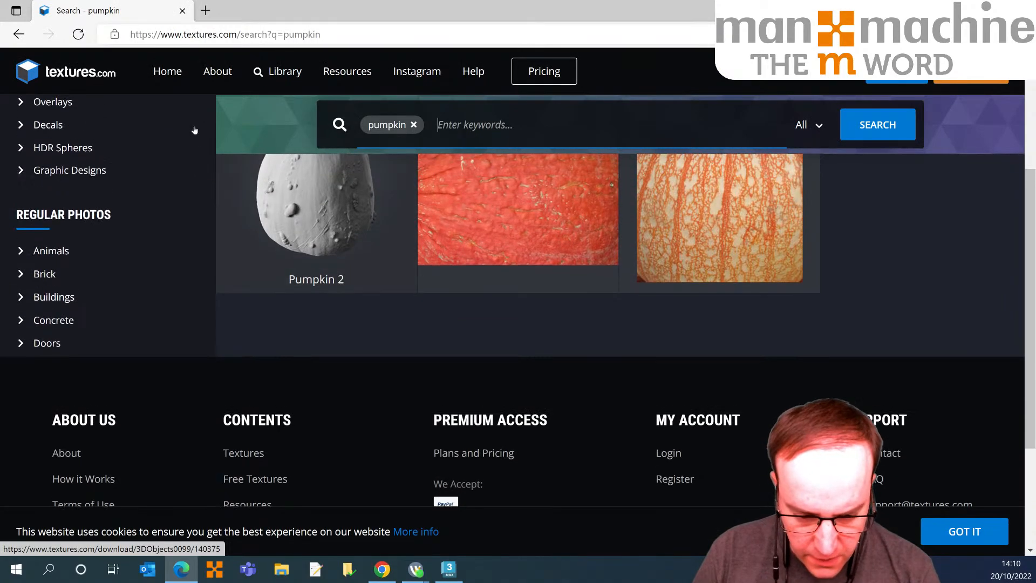
{"action": "left_click", "coordinate": [232, 150]}
{"action": "scroll", "coordinate": [256, 186], "scroll_direction": "down", "scroll_amount": 5}
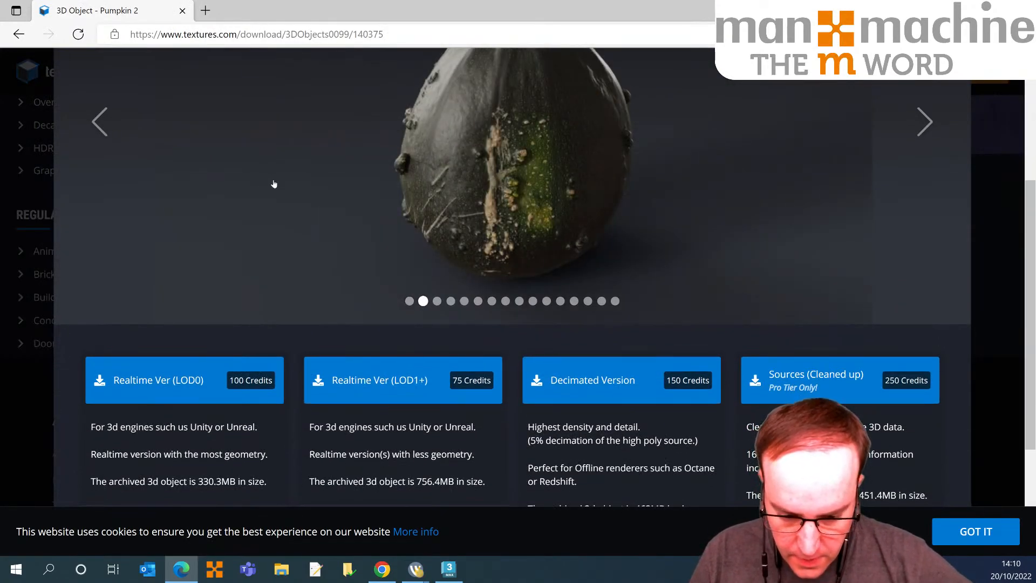
{"action": "scroll", "coordinate": [299, 182], "scroll_direction": "up", "scroll_amount": 5}
{"action": "left_click", "coordinate": [558, 68]}
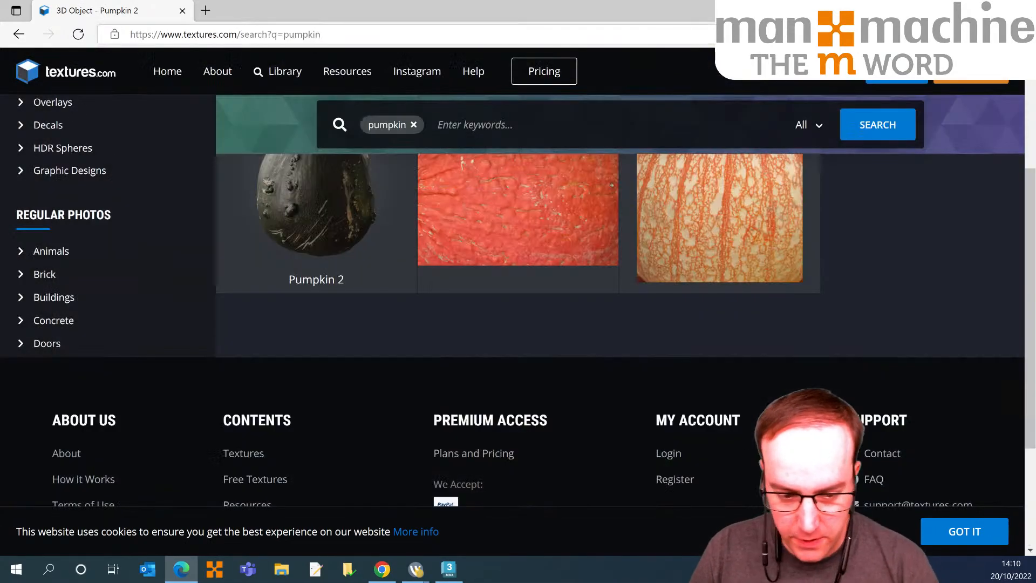
Search Google Images for "pumpkin texture".
{"action": "left_click", "coordinate": [178, 34]}
{"action": "type", "text": "pump"}
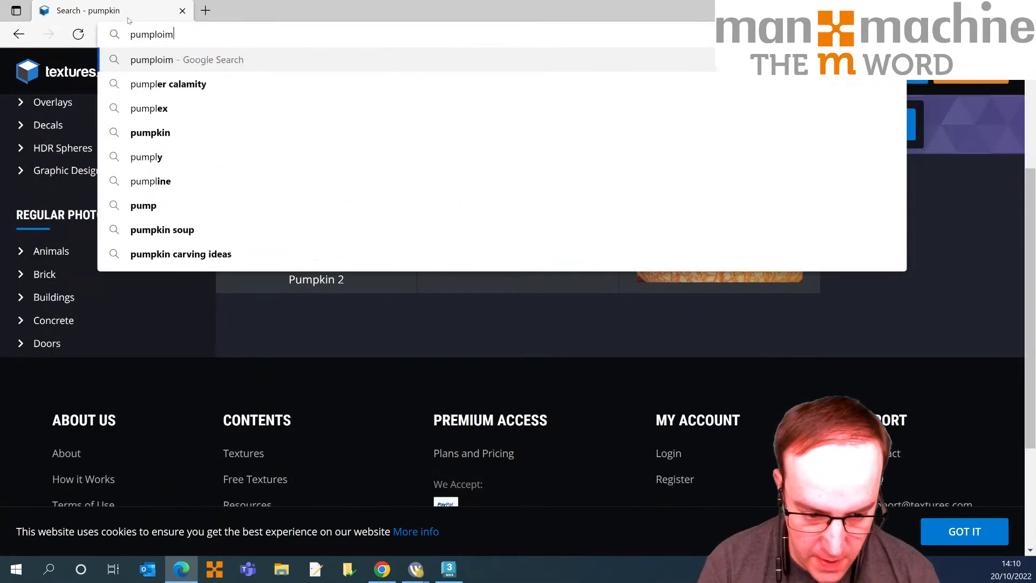
{"action": "type", "text": "kin texture"}
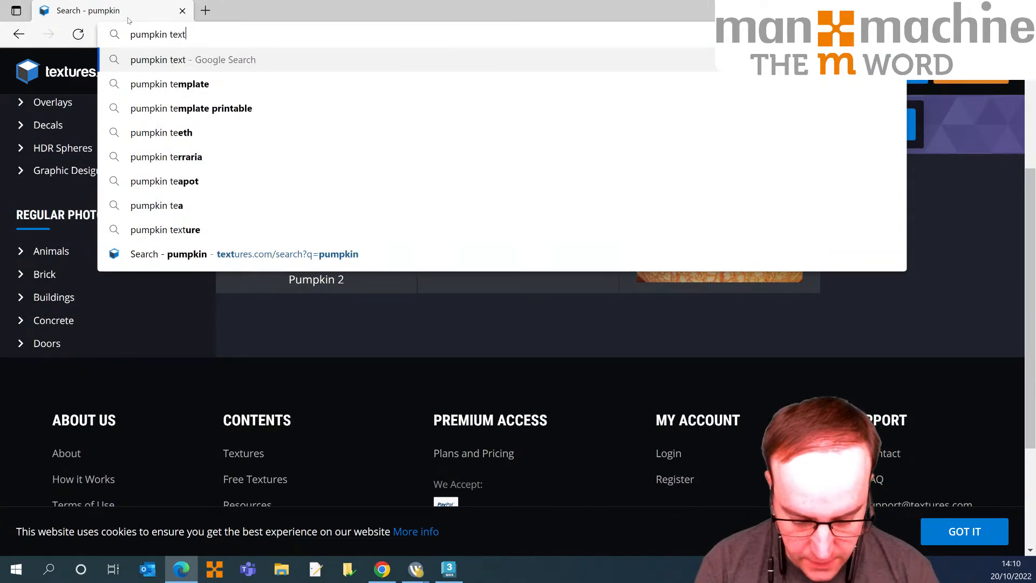
{"action": "key", "text": "Return"}
{"action": "left_click", "coordinate": [198, 122]}
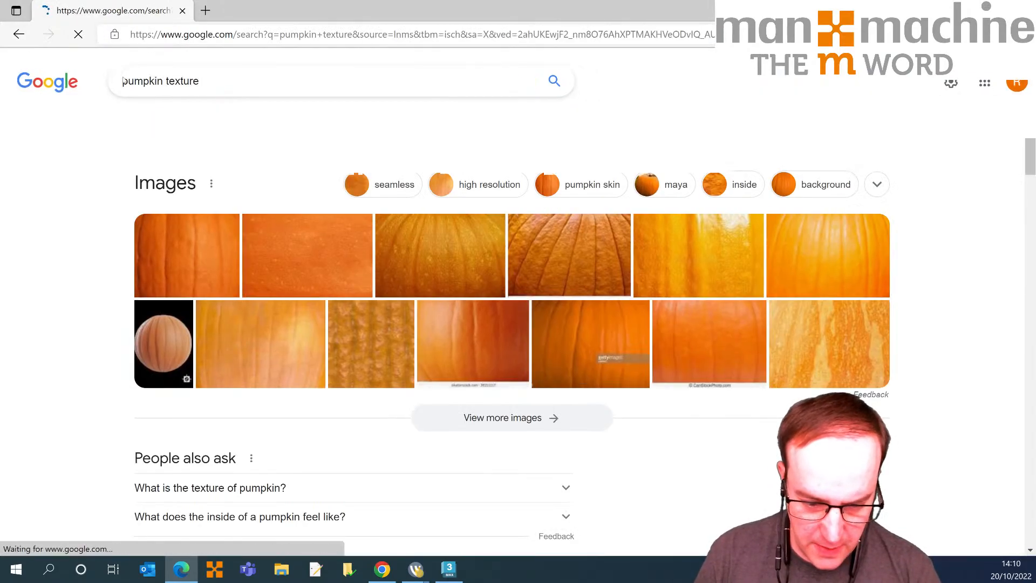
Examine the pumpkin texture image results for a skin texture suitable for the model.
{"action": "scroll", "coordinate": [232, 117], "scroll_direction": "down", "scroll_amount": 1}
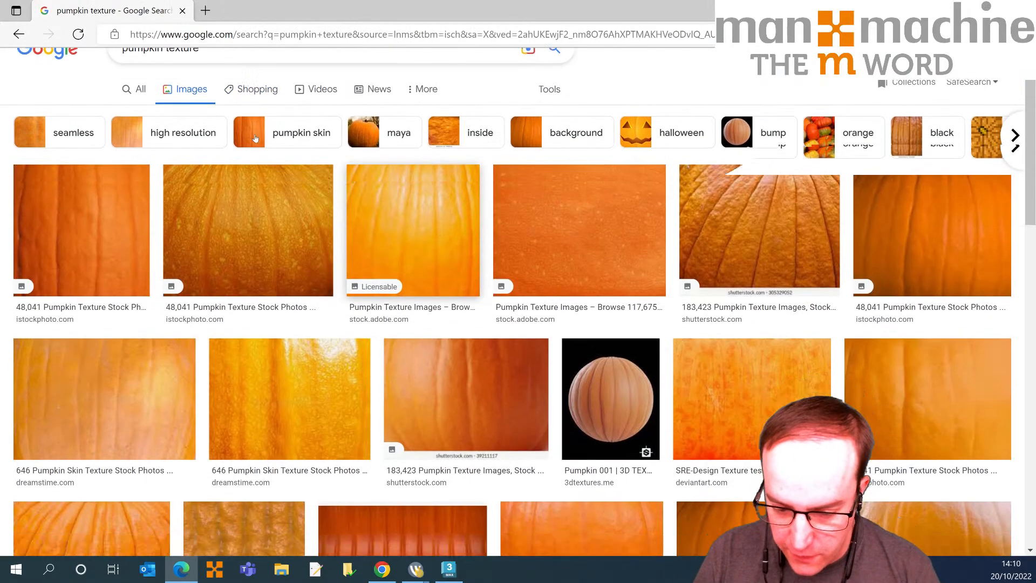
{"action": "scroll", "coordinate": [232, 117], "scroll_direction": "down", "scroll_amount": 1}
{"action": "scroll", "coordinate": [278, 155], "scroll_direction": "up", "scroll_amount": 3}
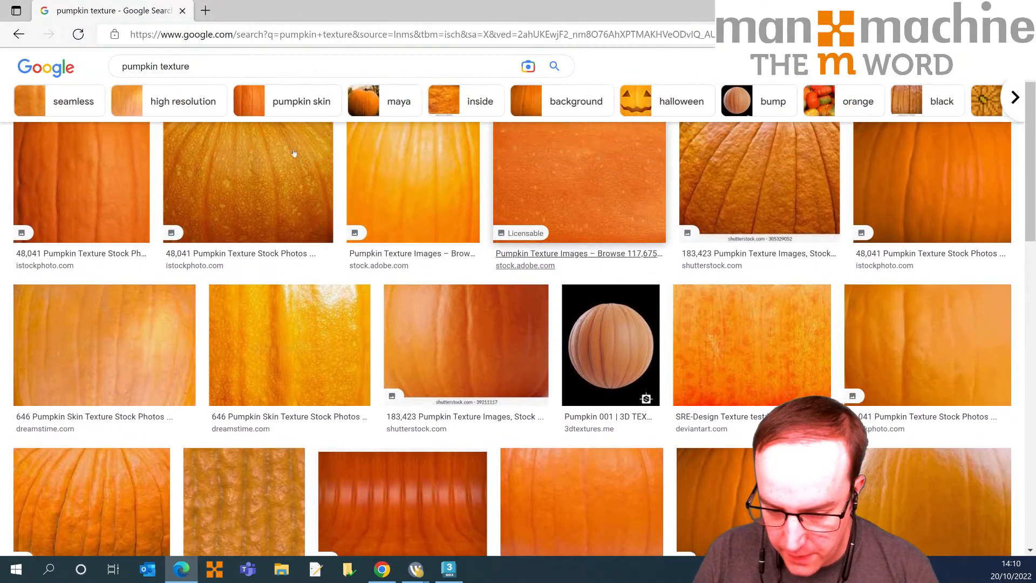
{"action": "scroll", "coordinate": [278, 155], "scroll_direction": "down", "scroll_amount": 1}
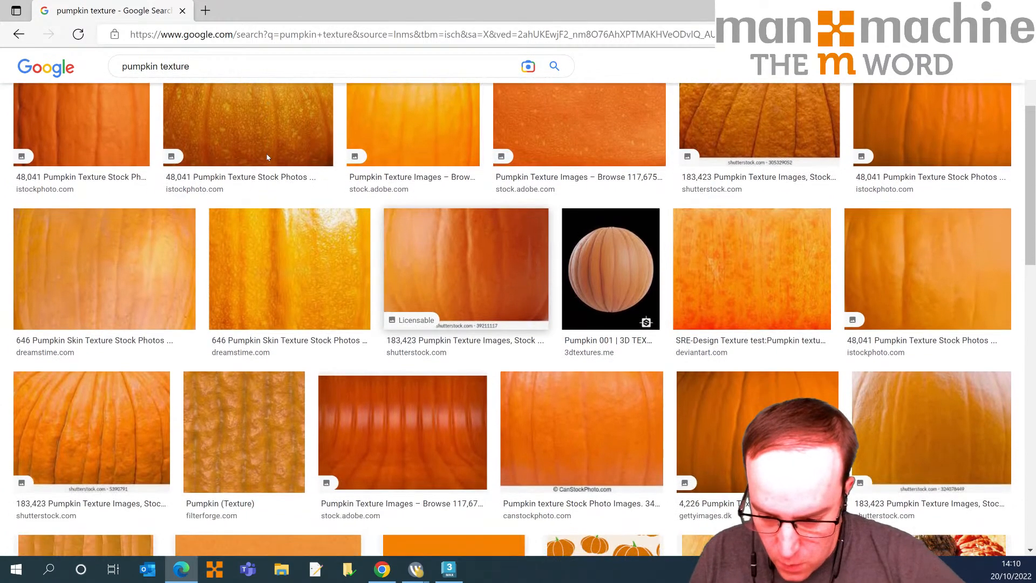
{"action": "scroll", "coordinate": [267, 157], "scroll_direction": "down", "scroll_amount": 2}
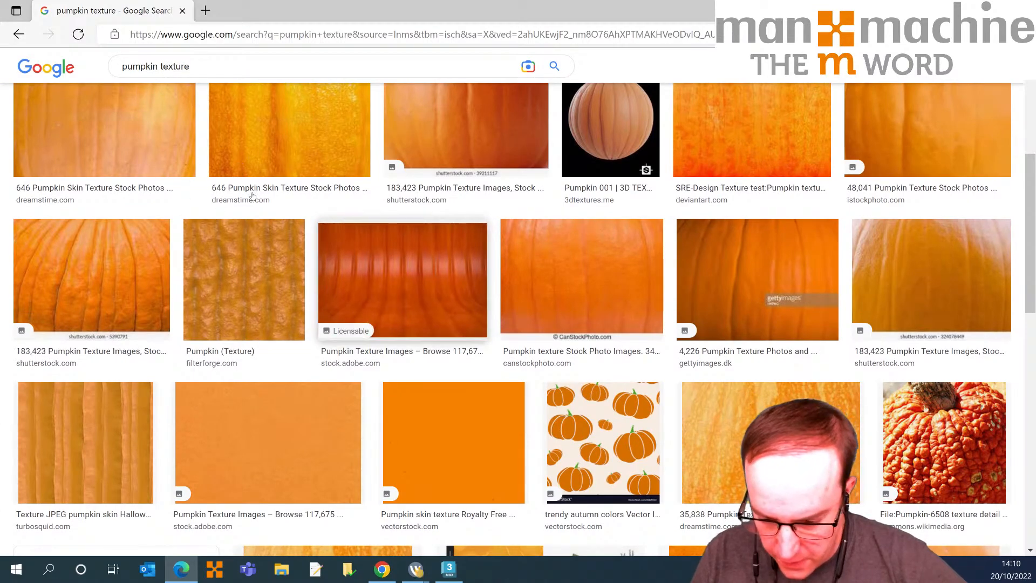
{"action": "scroll", "coordinate": [252, 195], "scroll_direction": "down", "scroll_amount": 2}
{"action": "scroll", "coordinate": [179, 177], "scroll_direction": "up", "scroll_amount": 6}
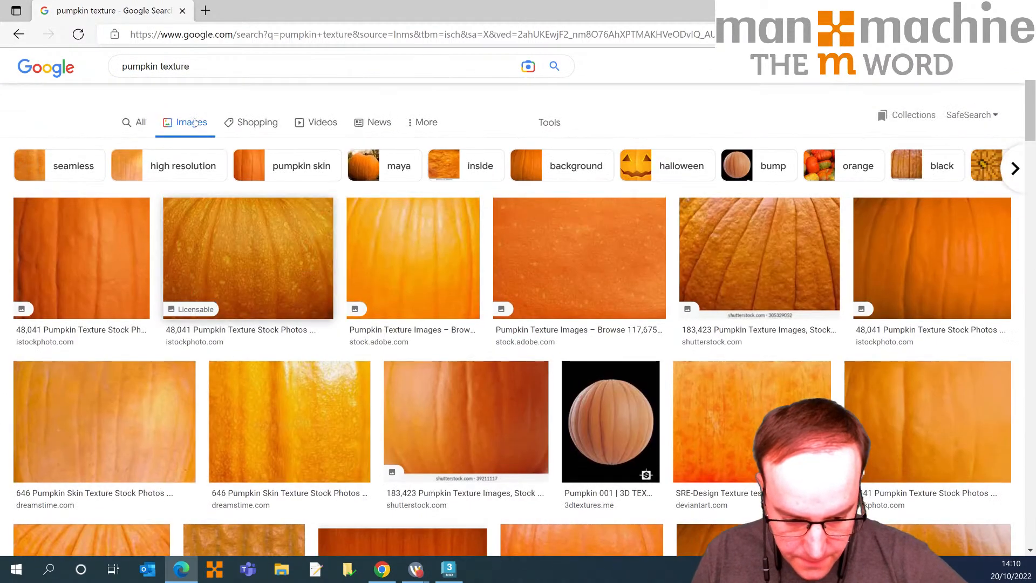
Refine the image search to "pumpkin texture tileable".
{"action": "left_click", "coordinate": [243, 81]}
{"action": "type", "text": "tileable"}
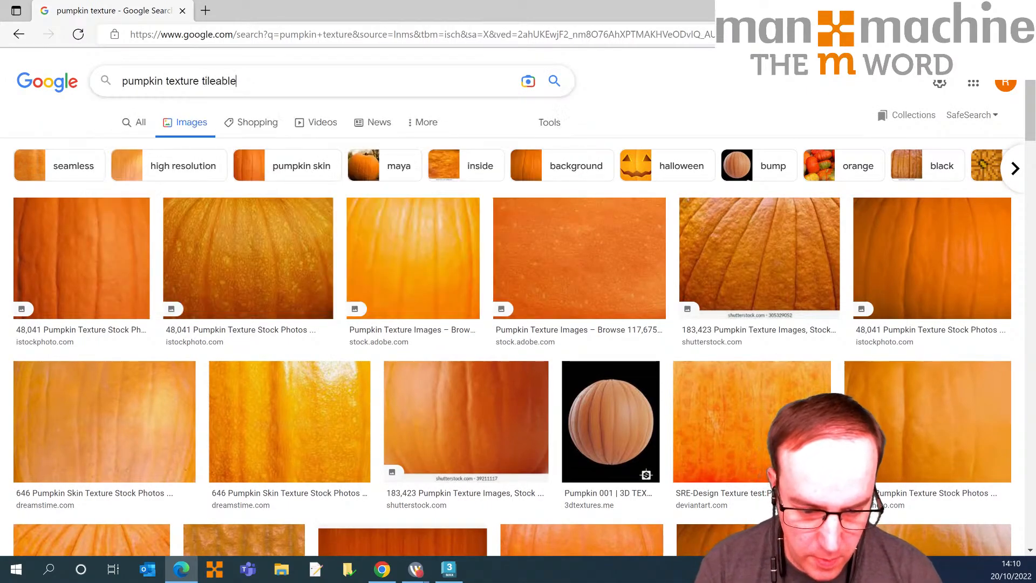
{"action": "key", "text": "Return"}
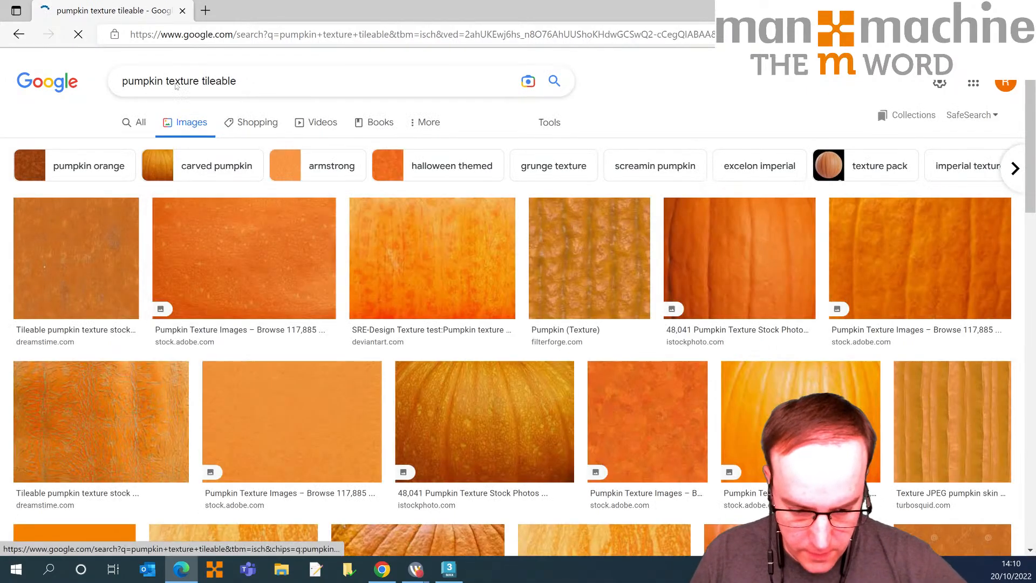
Replace the word tileable in the image search with "seemless" and look through the pumpkin texture results.
{"action": "double_click", "coordinate": [219, 81]}
{"action": "type", "text": "eem"}
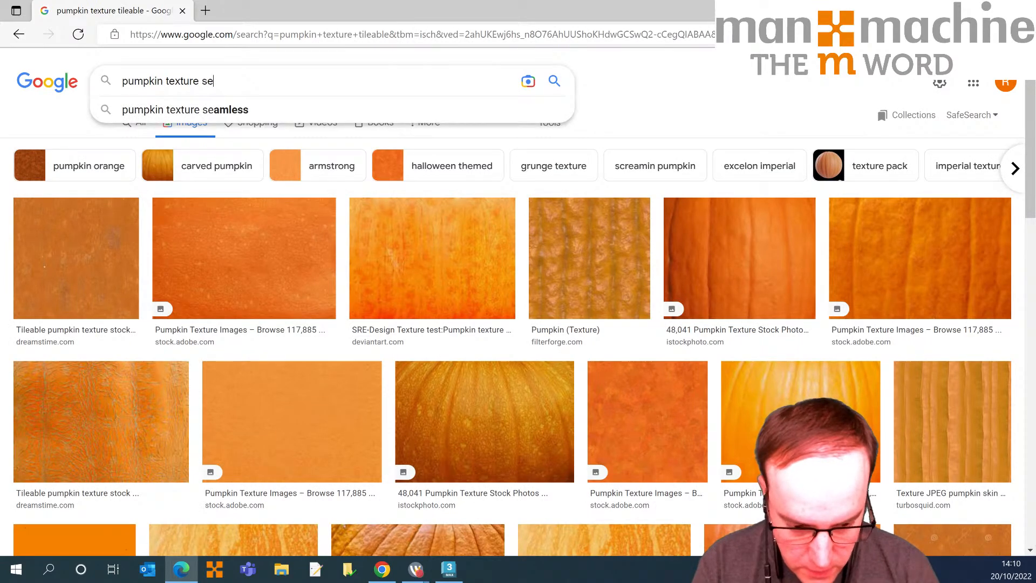
{"action": "type", "text": "less"}
{"action": "key", "text": "Return"}
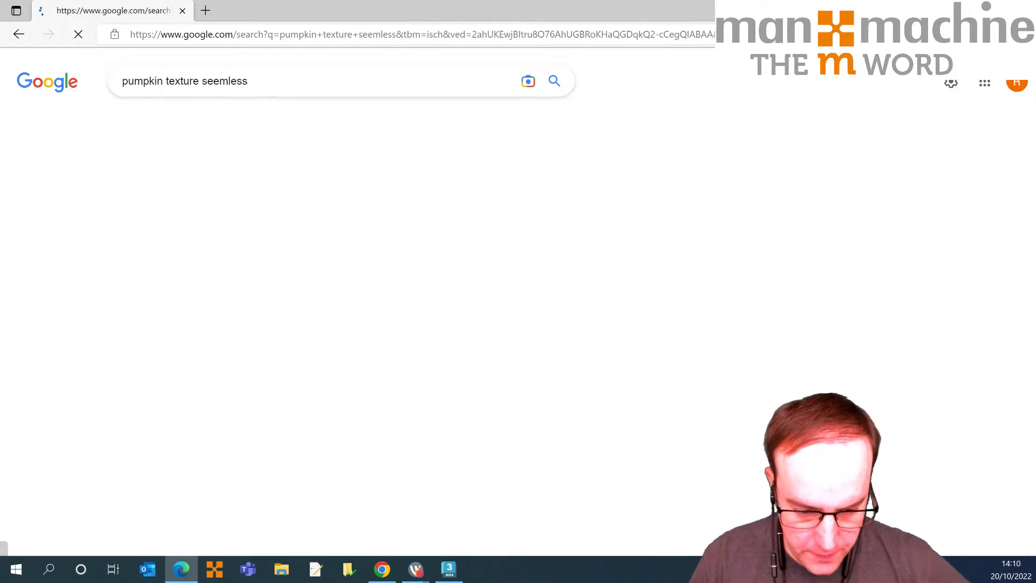
{"action": "scroll", "coordinate": [112, 177], "scroll_direction": "down", "scroll_amount": 1}
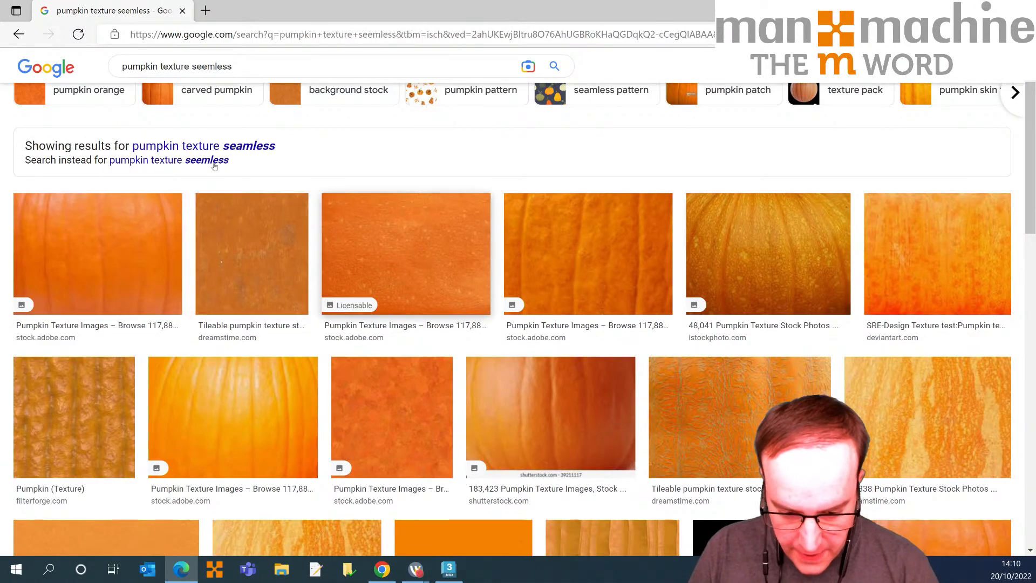
Save the evenly mottled orange Adobe Stock pumpkin texture to the Desktop as a JPEG and return to 3ds Max.
{"action": "scroll", "coordinate": [232, 151], "scroll_direction": "down", "scroll_amount": 2}
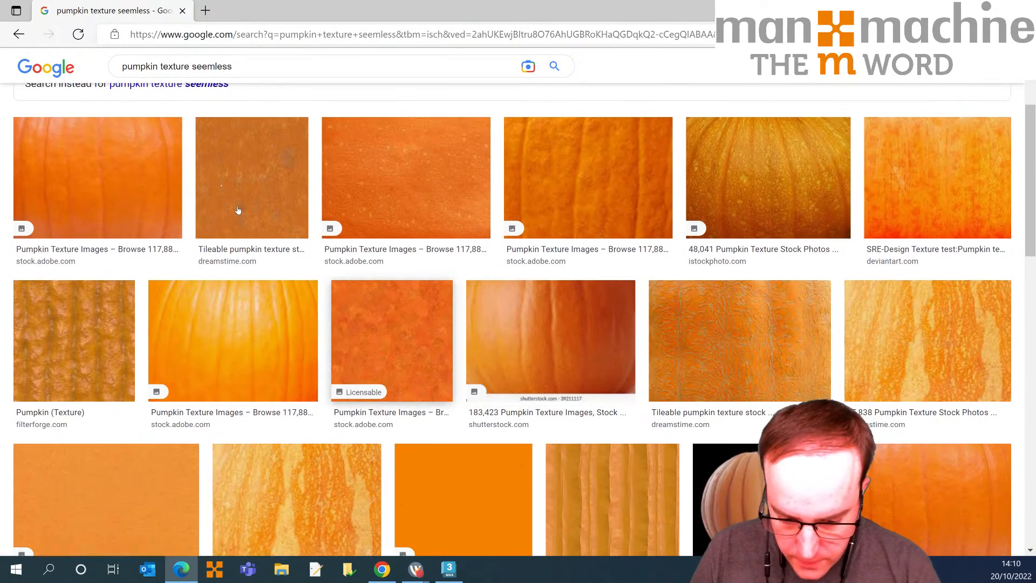
{"action": "left_click", "coordinate": [391, 340]}
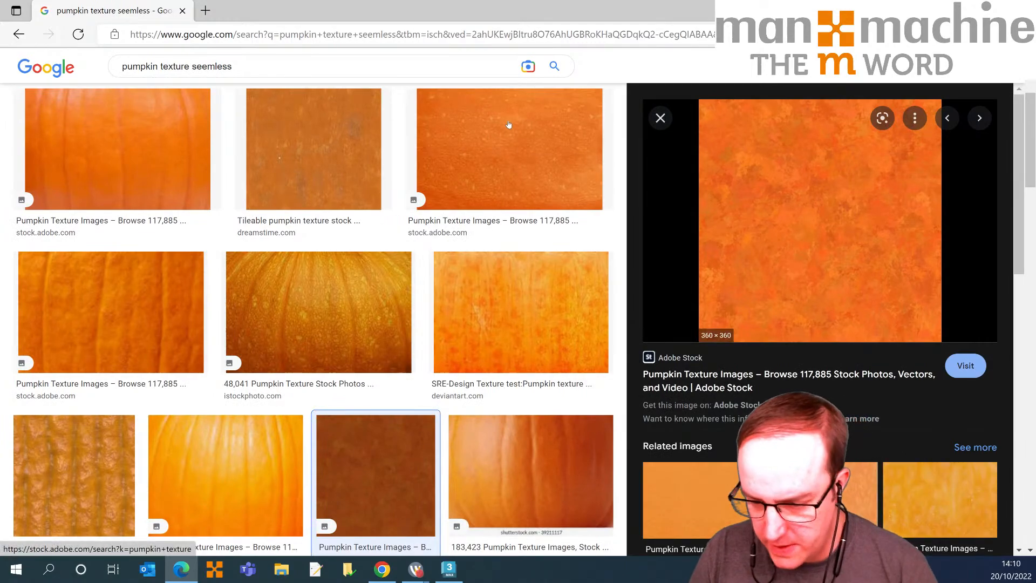
{"action": "right_click", "coordinate": [816, 247]}
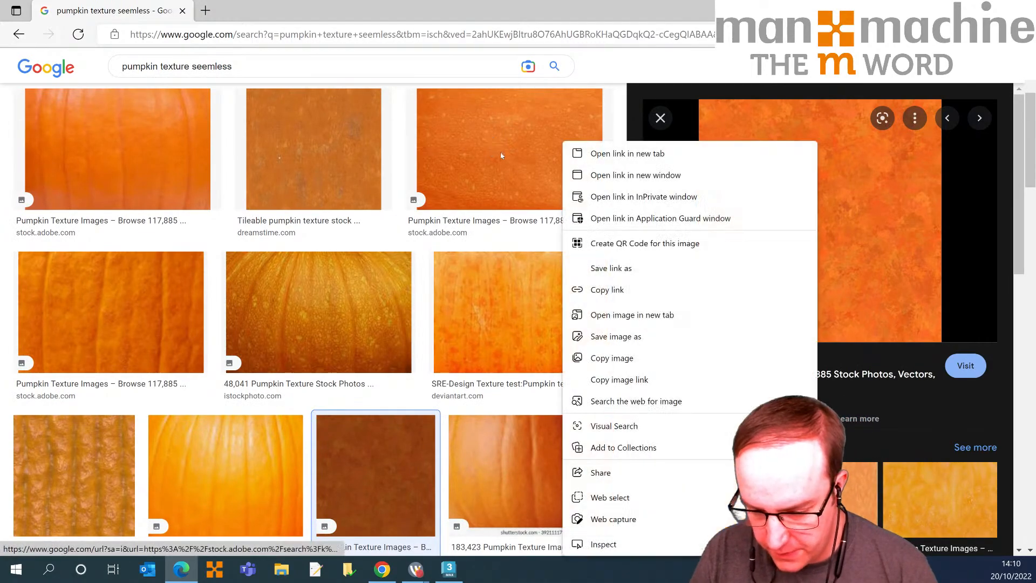
{"action": "left_click", "coordinate": [615, 336]}
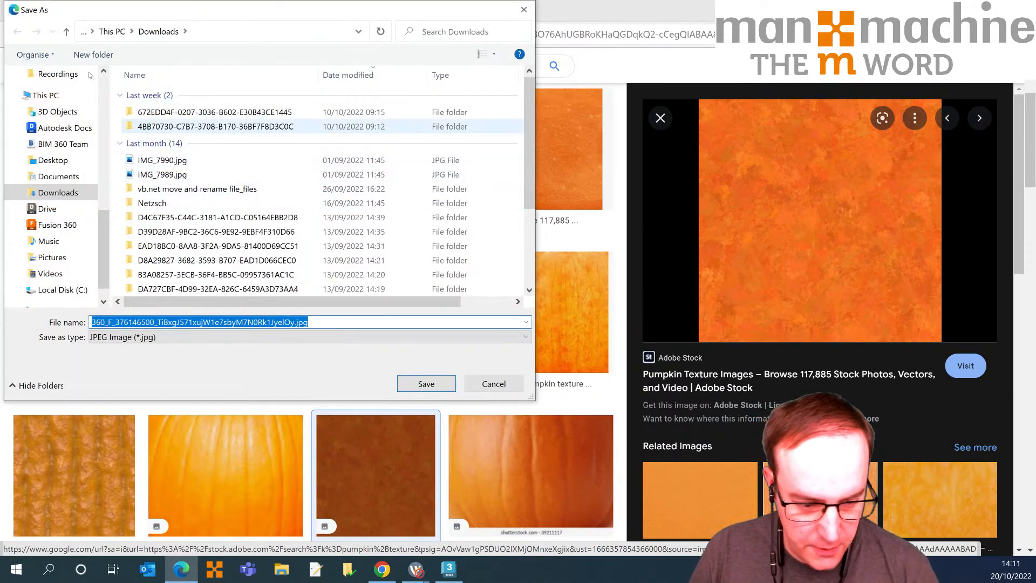
{"action": "left_click", "coordinate": [53, 159]}
{"action": "left_click", "coordinate": [426, 384]}
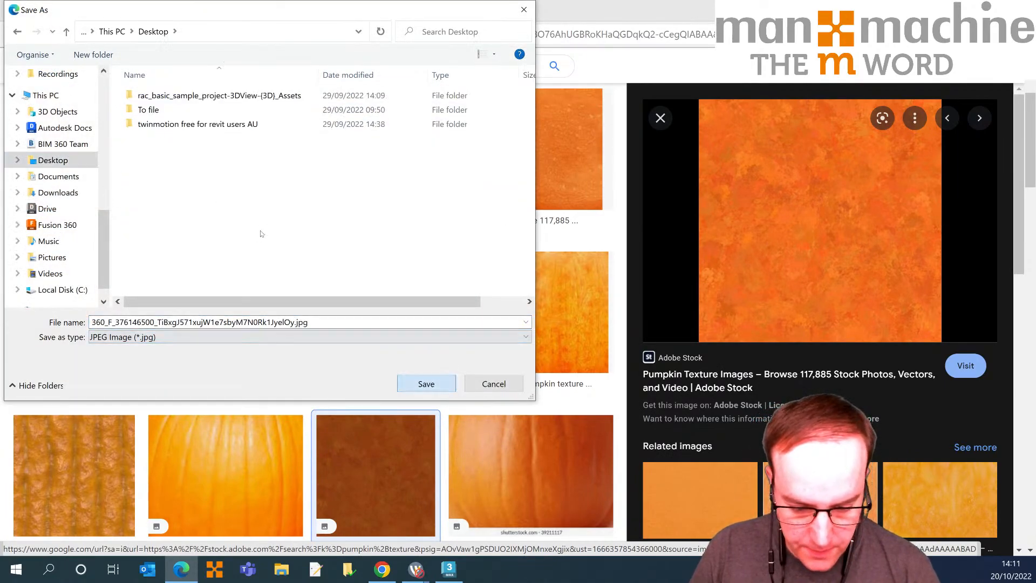
{"action": "left_click", "coordinate": [958, 9]}
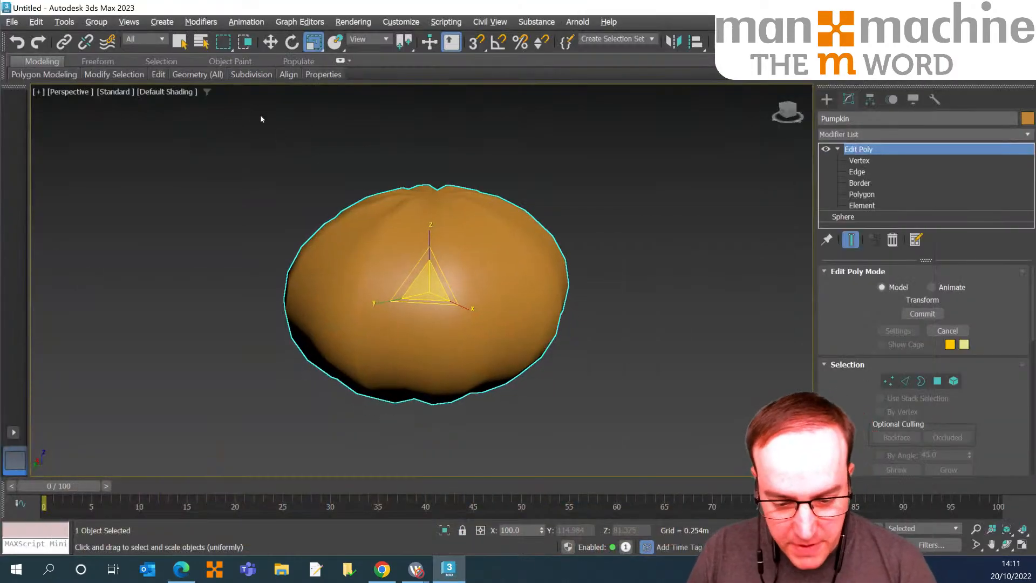
Create a Physical Material in the Slate Material Editor with the pumpkin JPG from the Desktop as its Base Color bitmap.
{"action": "key", "text": "m"}
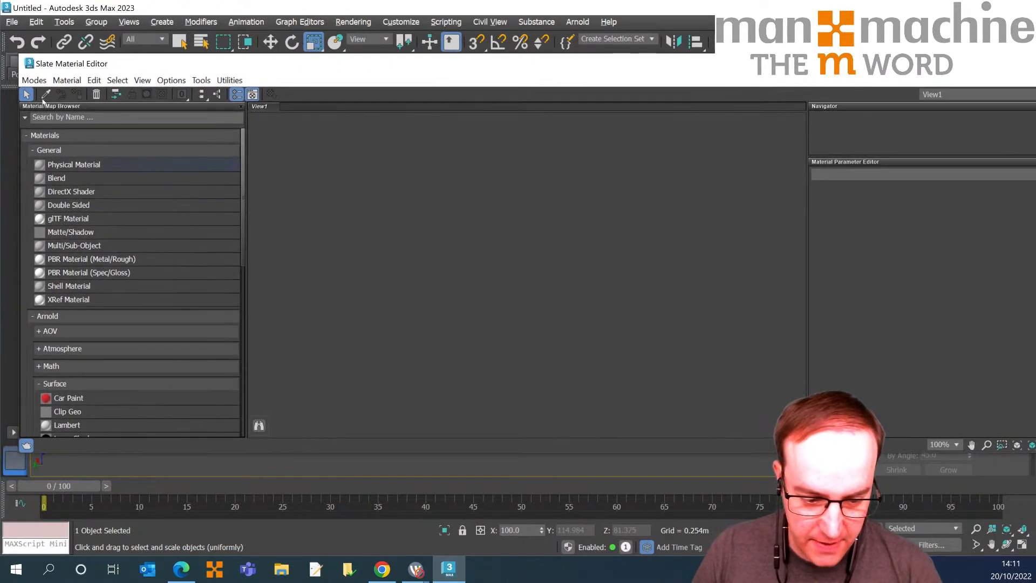
{"action": "double_click", "coordinate": [75, 164]}
{"action": "scroll", "coordinate": [301, 127], "scroll_direction": "up", "scroll_amount": 3}
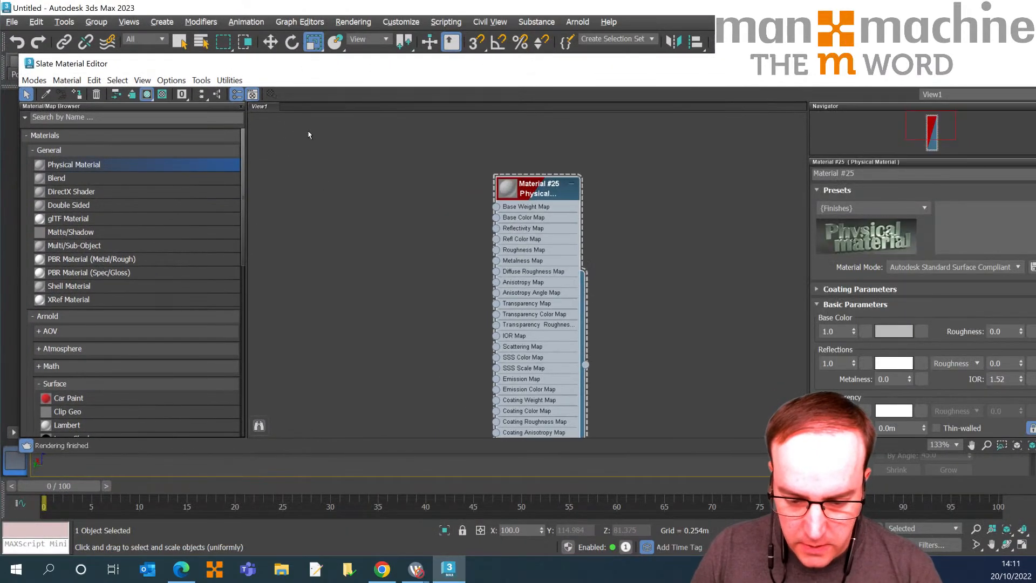
{"action": "left_click_drag", "start_coordinate": [495, 217], "coordinate": [440, 198]}
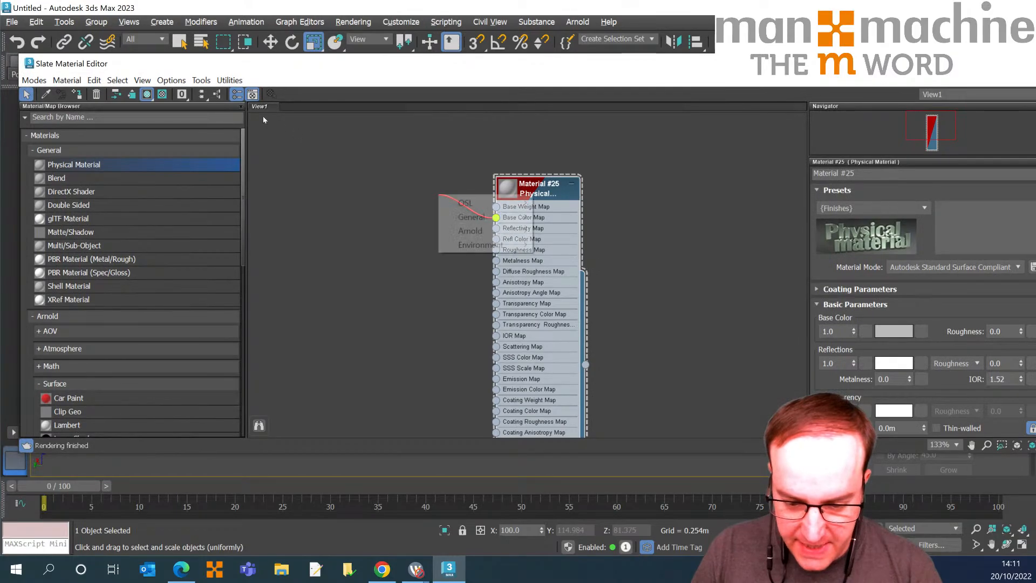
{"action": "mouse_move", "coordinate": [471, 217]}
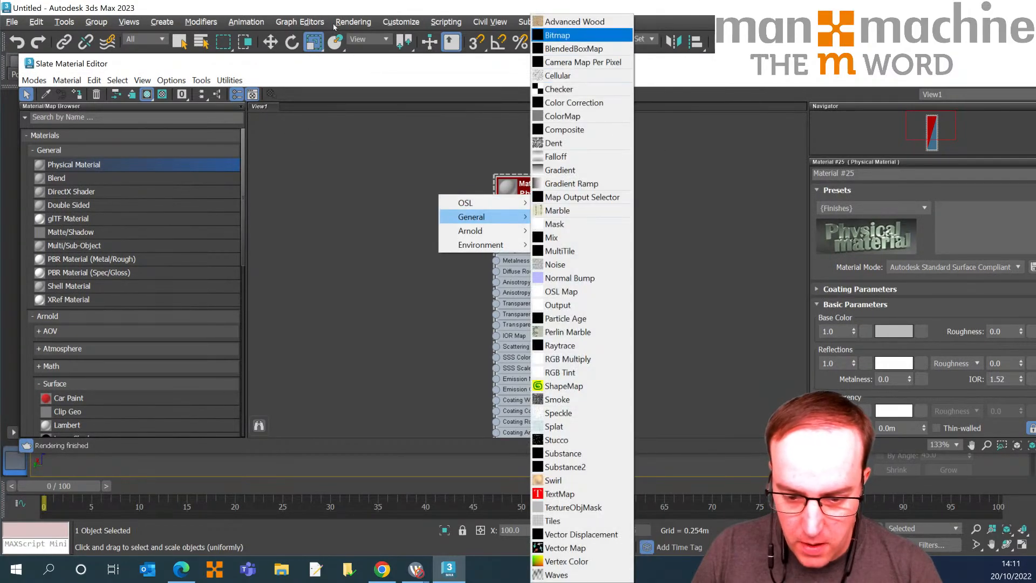
{"action": "left_click", "coordinate": [558, 35]}
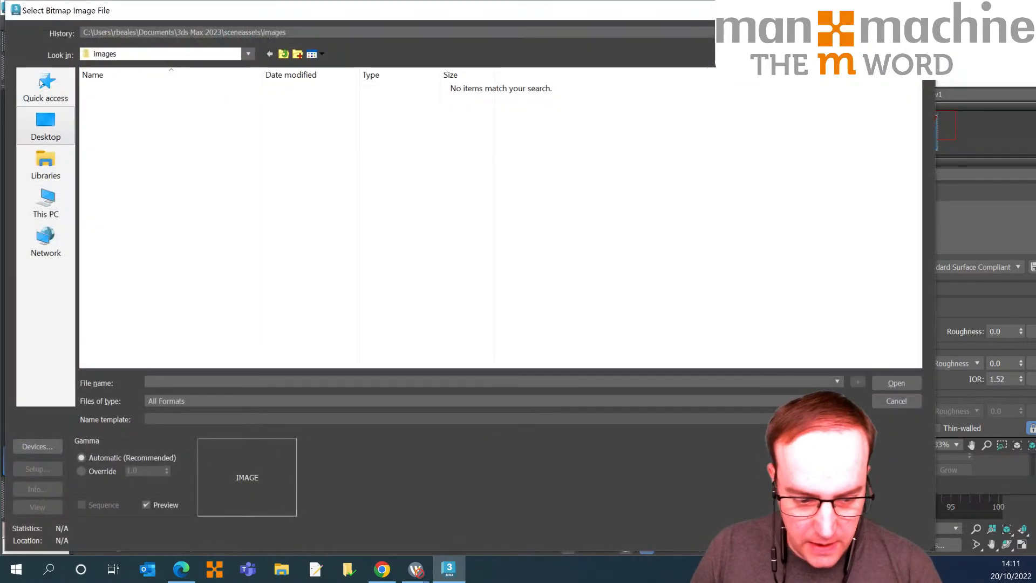
{"action": "left_click", "coordinate": [45, 125]}
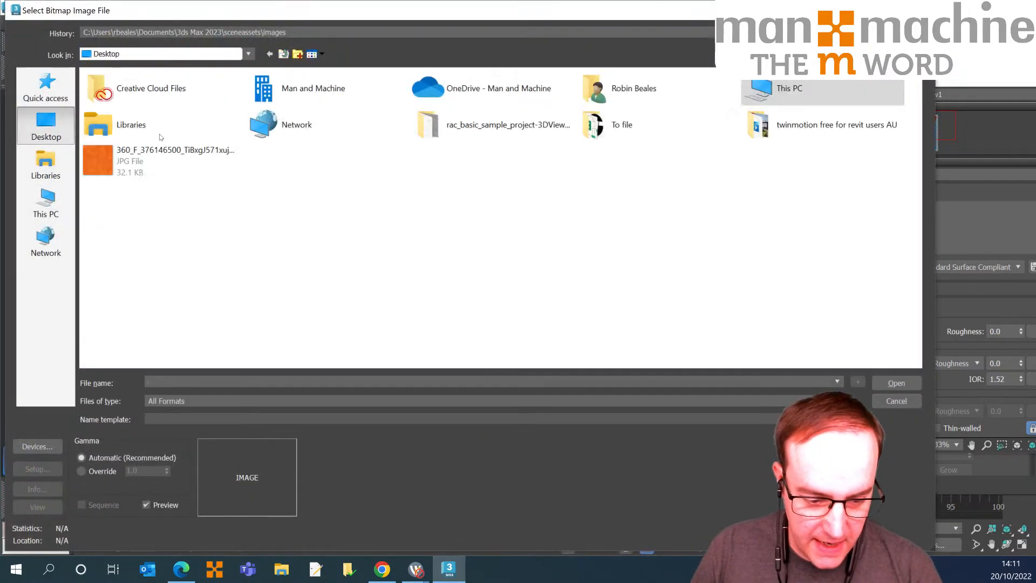
{"action": "double_click", "coordinate": [162, 159]}
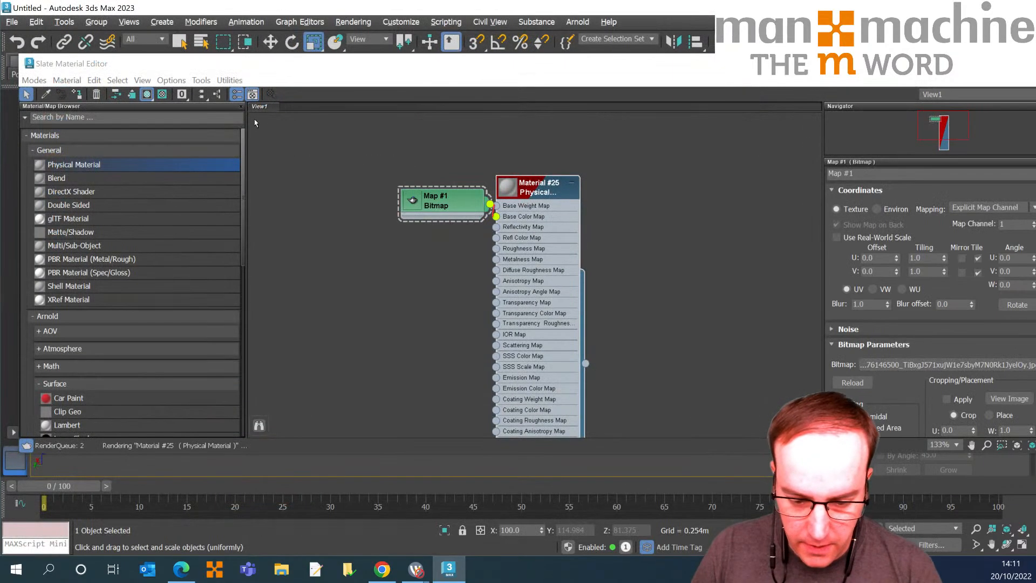
Rename the new physical material to "Pumpkin" and assign it to the selected pumpkin object.
{"action": "left_click_drag", "start_coordinate": [541, 186], "coordinate": [518, 176]}
{"action": "double_click", "coordinate": [517, 175]}
{"action": "left_click", "coordinate": [874, 174]}
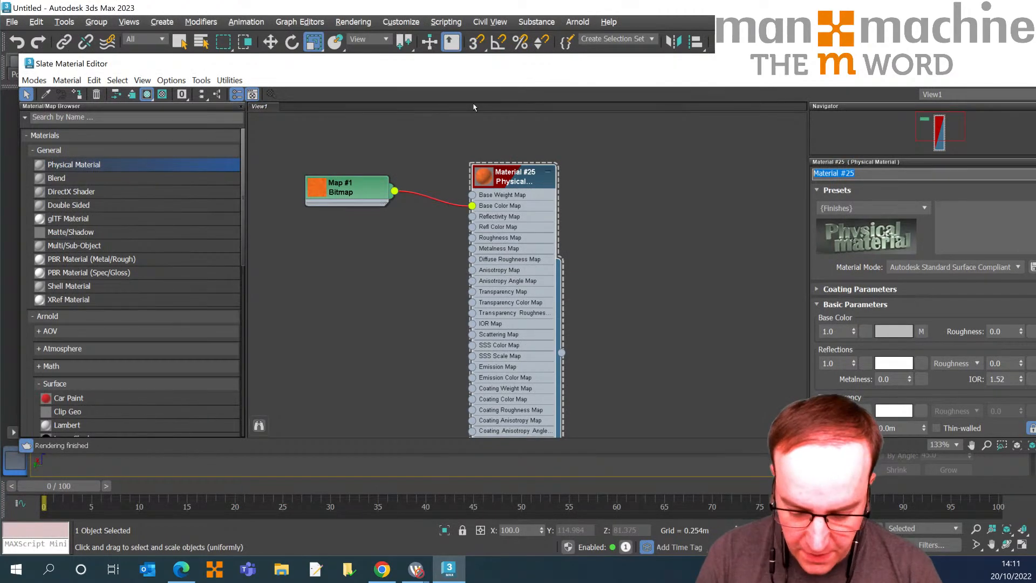
{"action": "type", "text": "Pumpkin"}
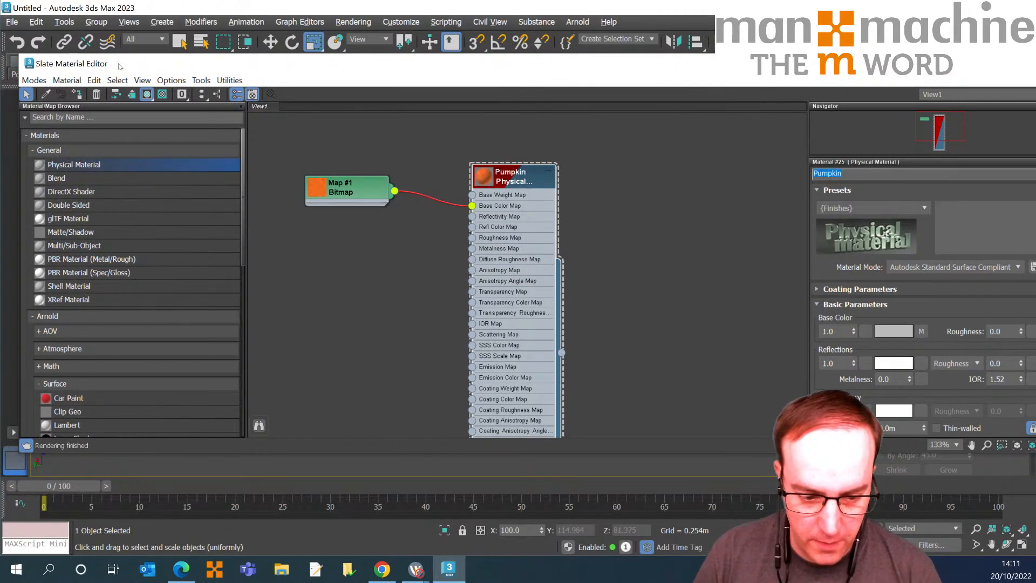
{"action": "left_click", "coordinate": [77, 94]}
Set the Pumpkin material's reflections weight to 0.1 and close the material editor.
{"action": "left_click_drag", "start_coordinate": [153, 61], "coordinate": [242, 121]}
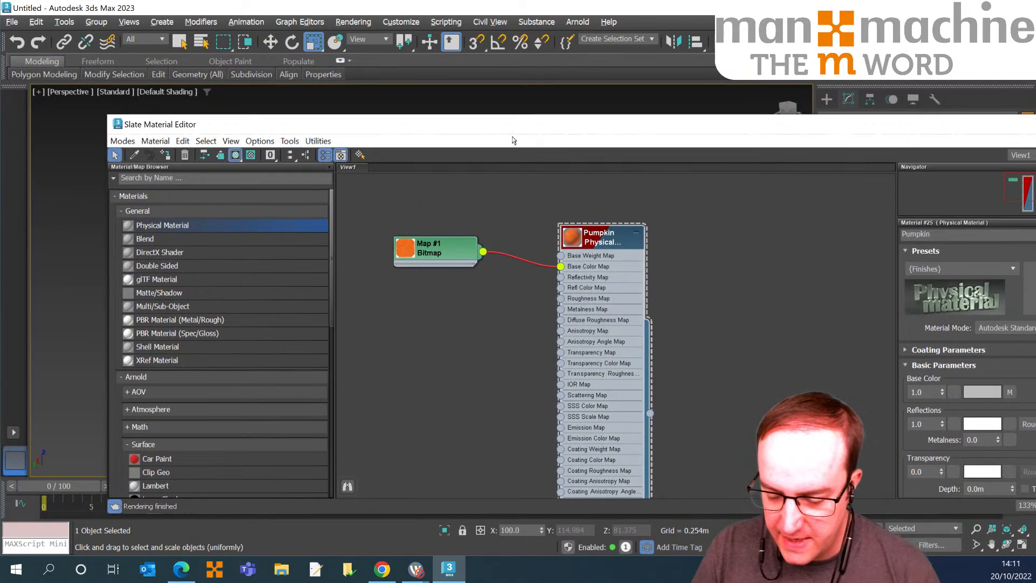
{"action": "left_click_drag", "start_coordinate": [855, 124], "coordinate": [663, 77]}
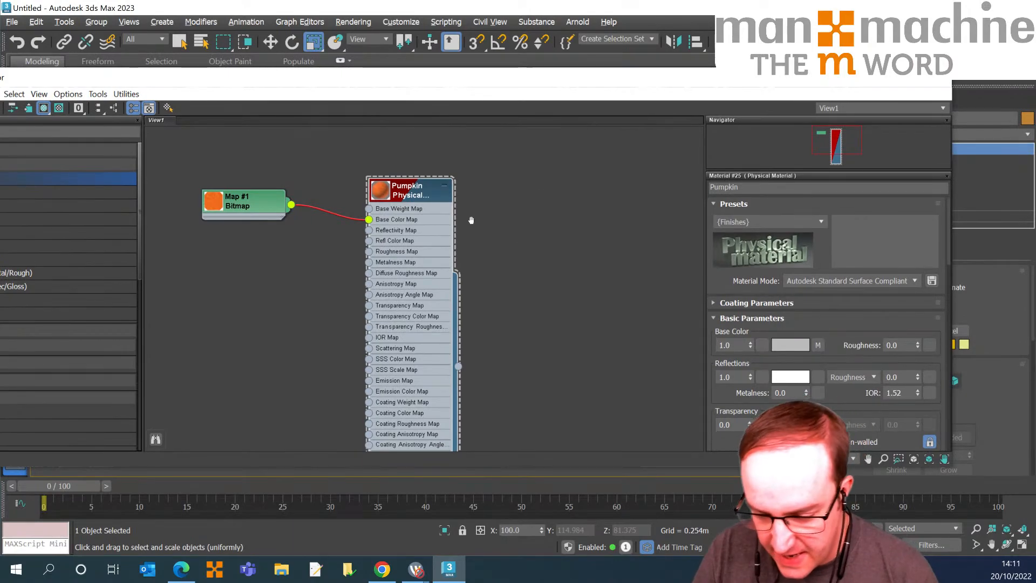
{"action": "scroll", "coordinate": [785, 218], "scroll_direction": "down", "scroll_amount": 1}
{"action": "double_click", "coordinate": [726, 351]}
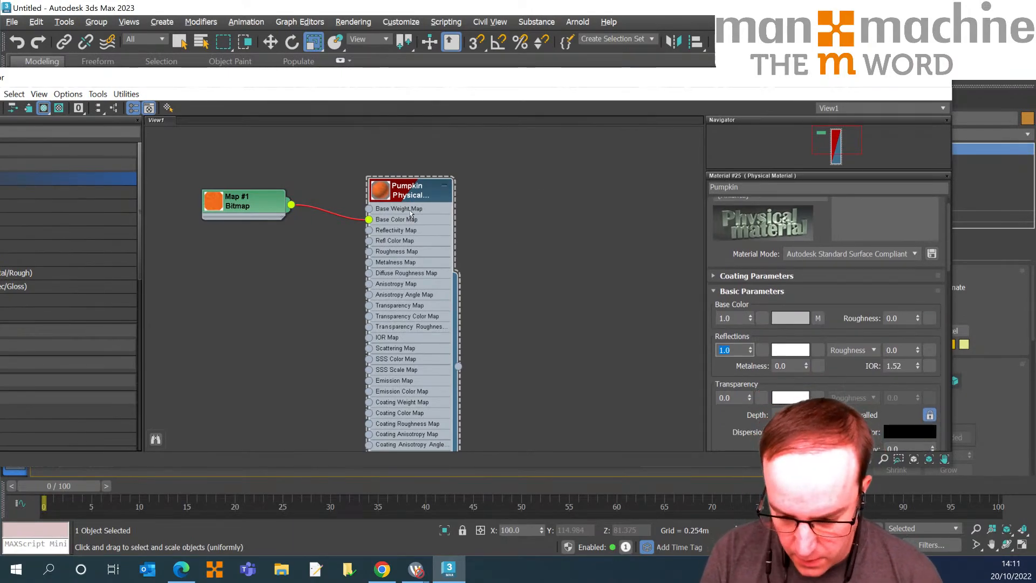
{"action": "type", "text": "0.1"}
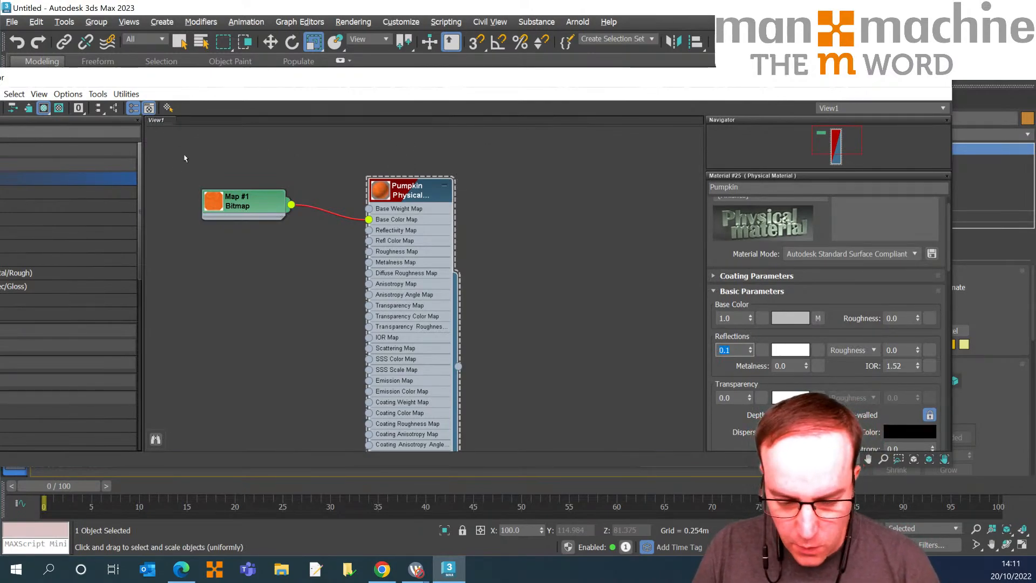
{"action": "key", "text": "m"}
Add a UVW Map modifier to the pumpkin and set its mapping to Spherical.
{"action": "key", "text": "Return"}
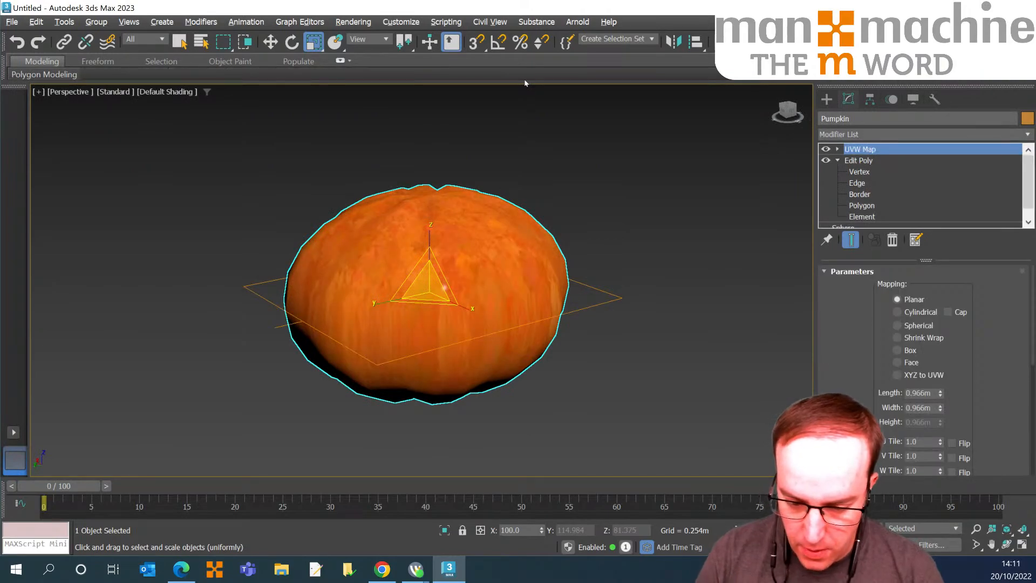
{"action": "left_click", "coordinate": [896, 325]}
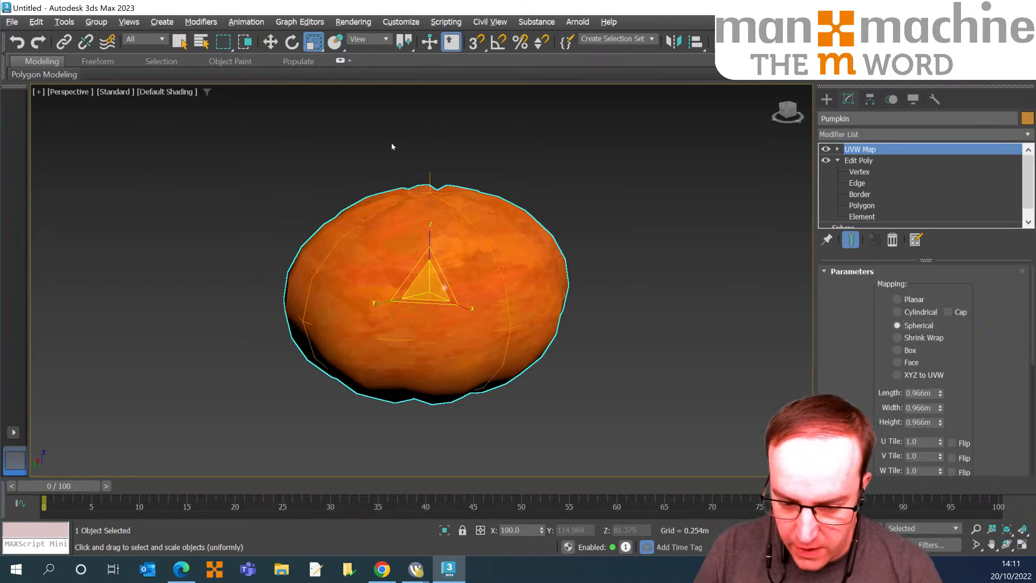
Examine the spherically mapped texture on the pumpkin from several sides.
{"action": "key", "text": "ctrl+r"}
{"action": "mouse_move", "coordinate": [296, 166]}
{"action": "left_mouse_down"}
{"action": "mouse_move", "coordinate": [173, 129]}
{"action": "mouse_move", "coordinate": [155, 180]}
{"action": "mouse_move", "coordinate": [144, 137]}
{"action": "mouse_move", "coordinate": [164, 157]}
{"action": "mouse_move", "coordinate": [226, 167]}
{"action": "mouse_move", "coordinate": [283, 142]}
{"action": "left_mouse_up"}
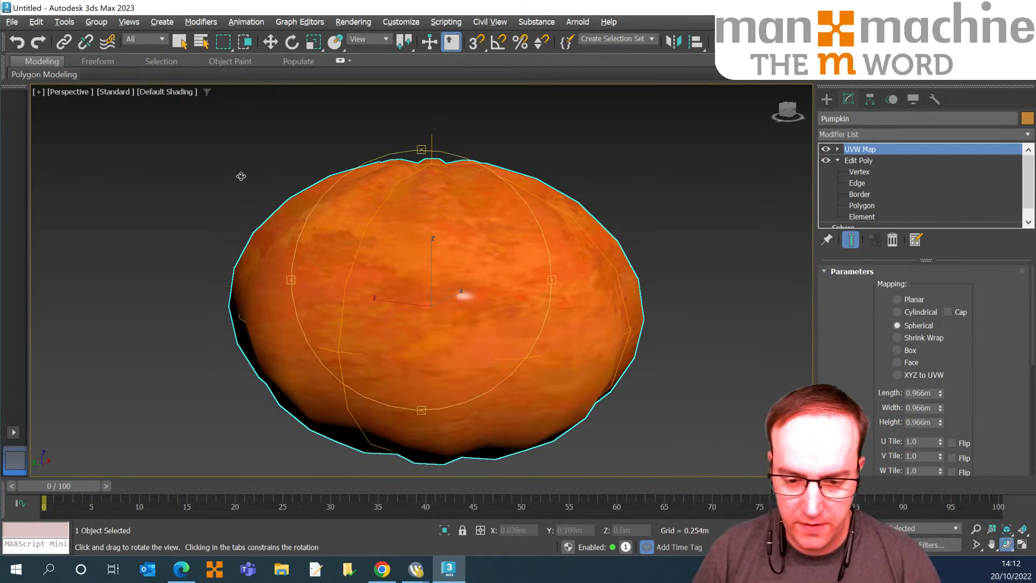
{"action": "left_click_drag", "start_coordinate": [244, 180], "coordinate": [281, 166]}
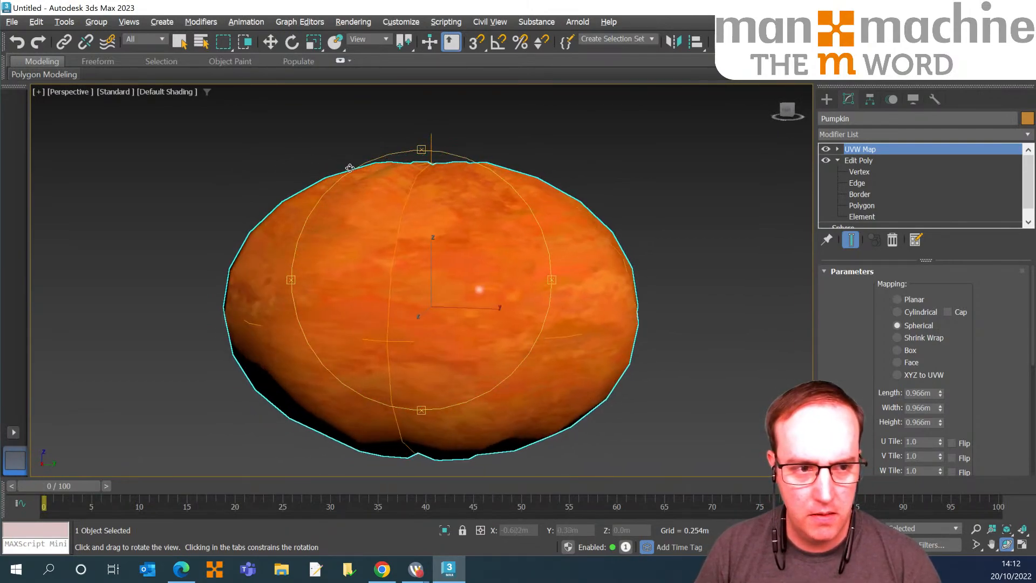
{"action": "left_click_drag", "start_coordinate": [349, 167], "coordinate": [268, 155]}
{"action": "key", "text": "r"}
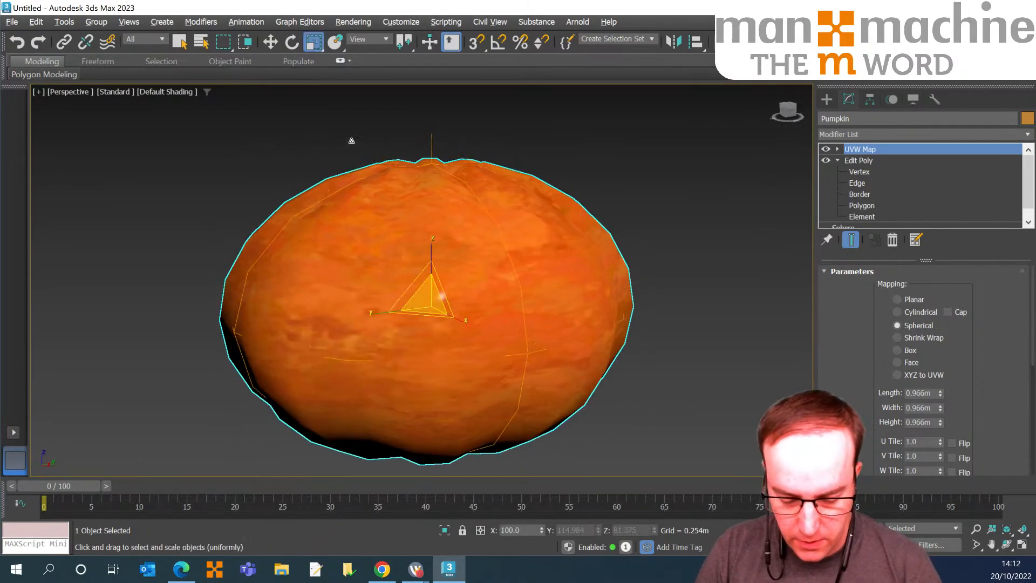
{"action": "middle_click_drag", "start_coordinate": [351, 141], "coordinate": [351, 172]}
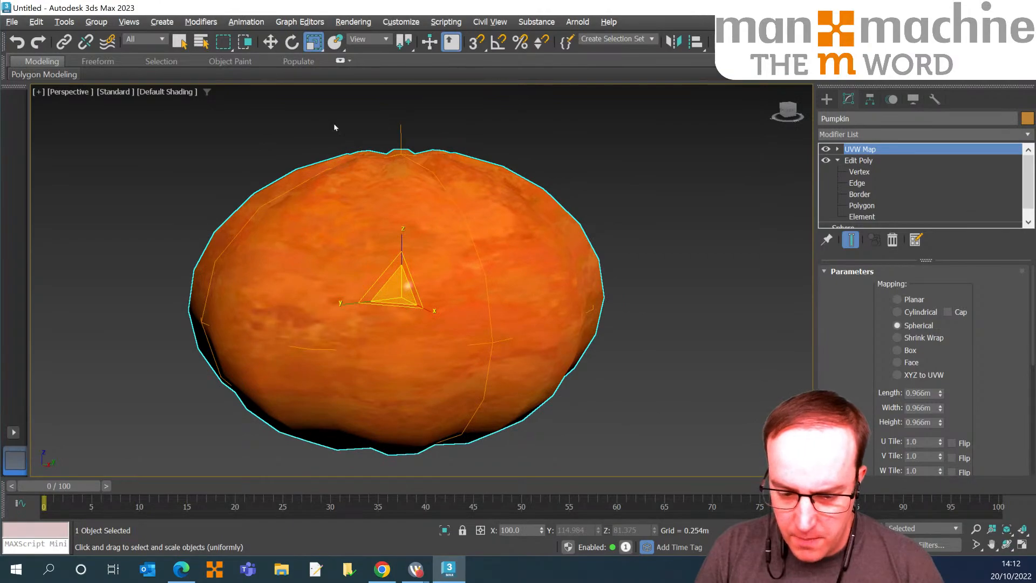
{"action": "scroll", "coordinate": [312, 150], "scroll_direction": "down", "scroll_amount": 2}
{"action": "scroll", "coordinate": [295, 147], "scroll_direction": "up", "scroll_amount": 2}
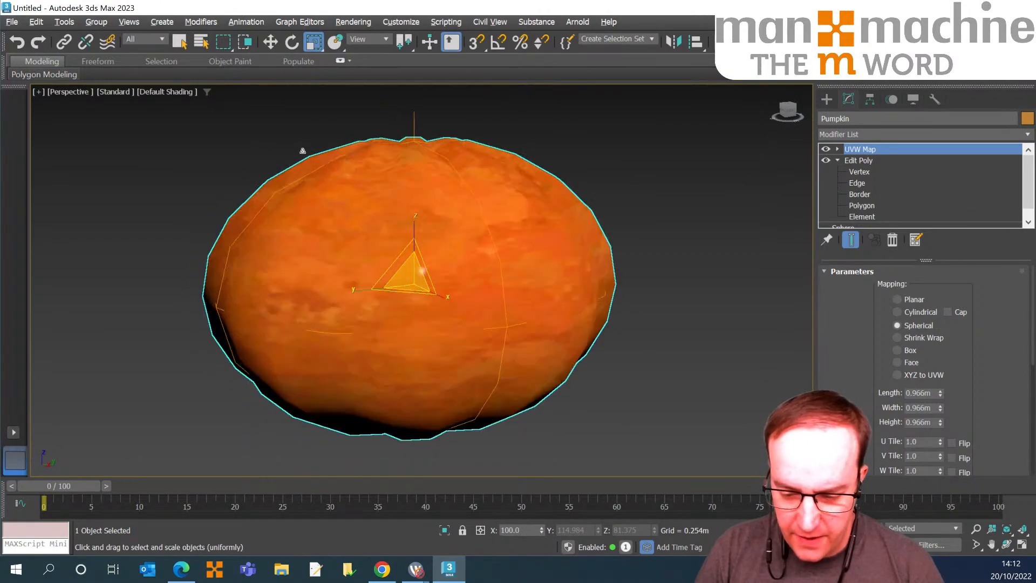
{"action": "middle_click_drag", "start_coordinate": [304, 150], "coordinate": [292, 162]}
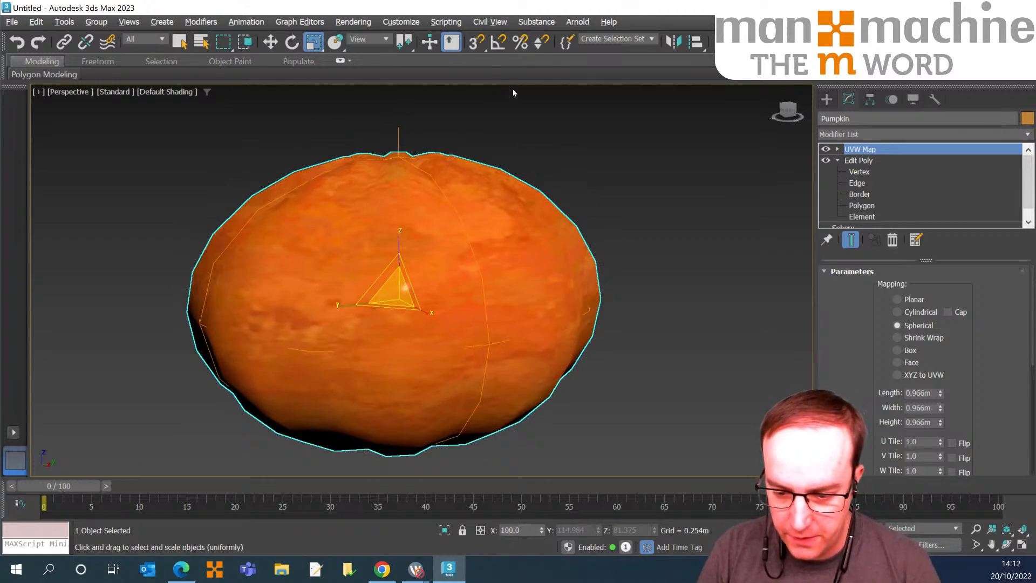
Open the pumpkin's Edit Poly modifier at Vertex level and frame the model in the Front view.
{"action": "key", "text": "1"}
{"action": "key", "text": "1"}
{"action": "key", "text": "Down"}
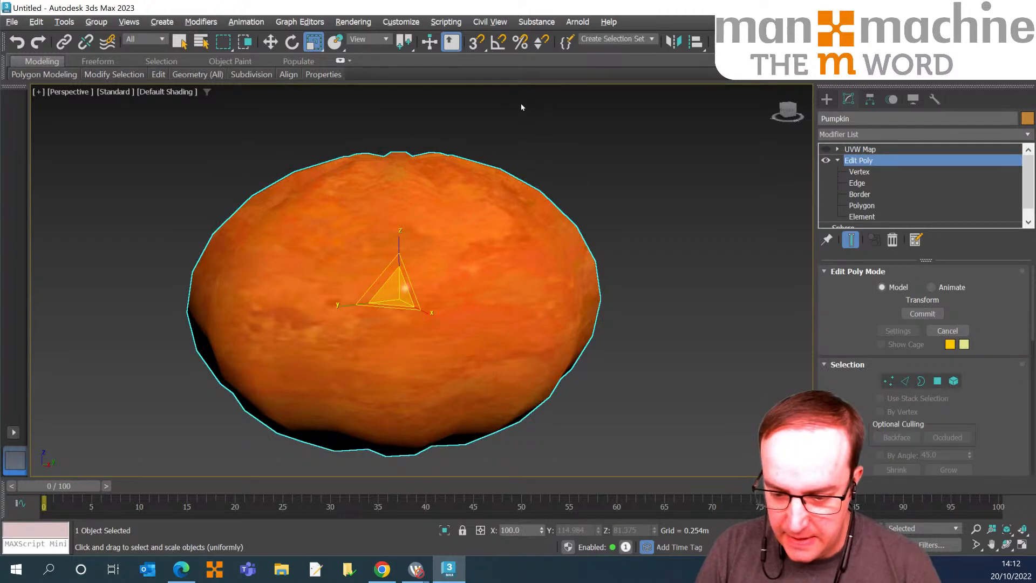
{"action": "key", "text": "1"}
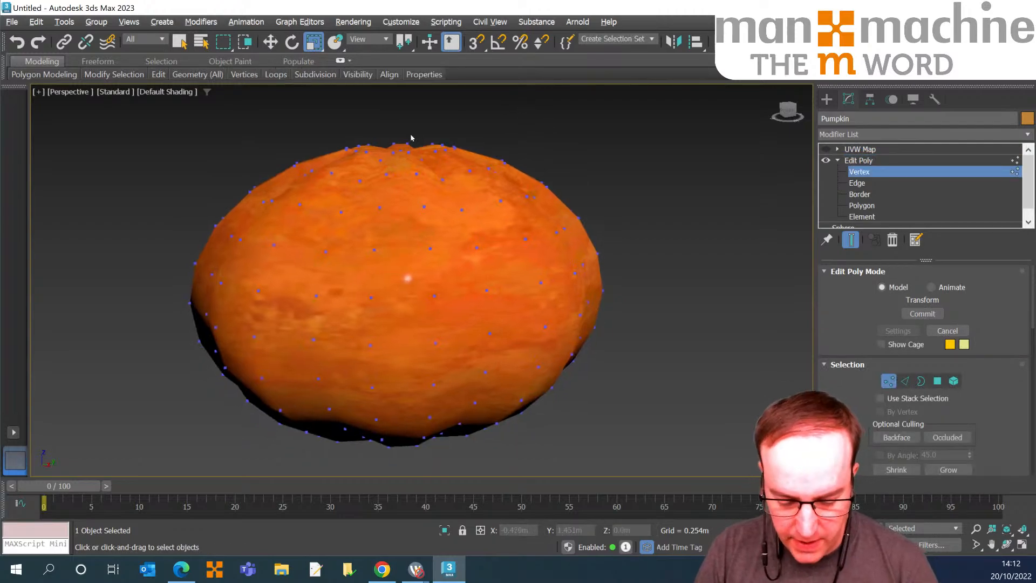
{"action": "key", "text": "f"}
{"action": "key", "text": "z"}
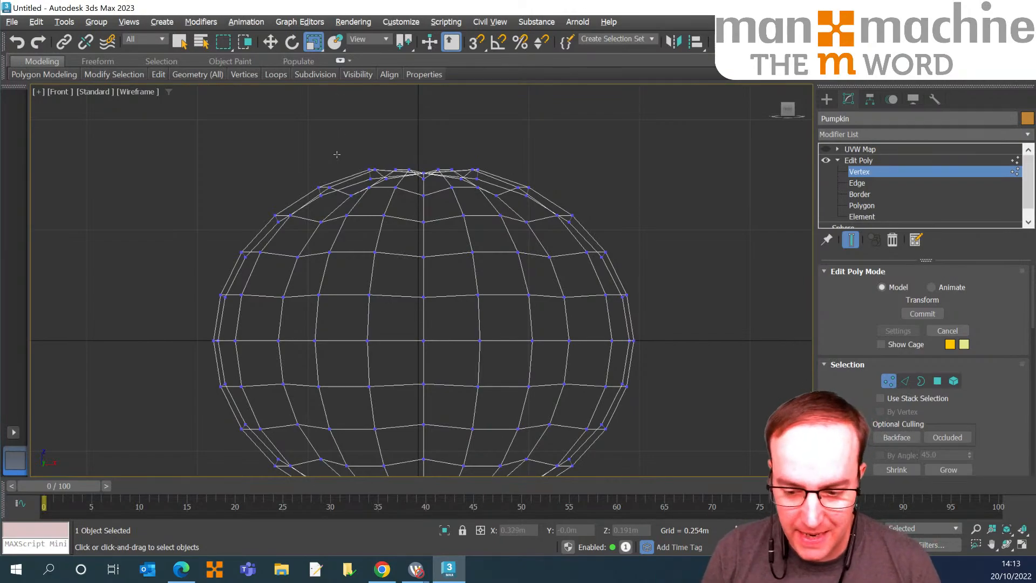
Examine the rows of vertices along the pumpkin's top and sides in the Front wireframe view.
{"action": "scroll", "coordinate": [299, 187], "scroll_direction": "up", "scroll_amount": 2}
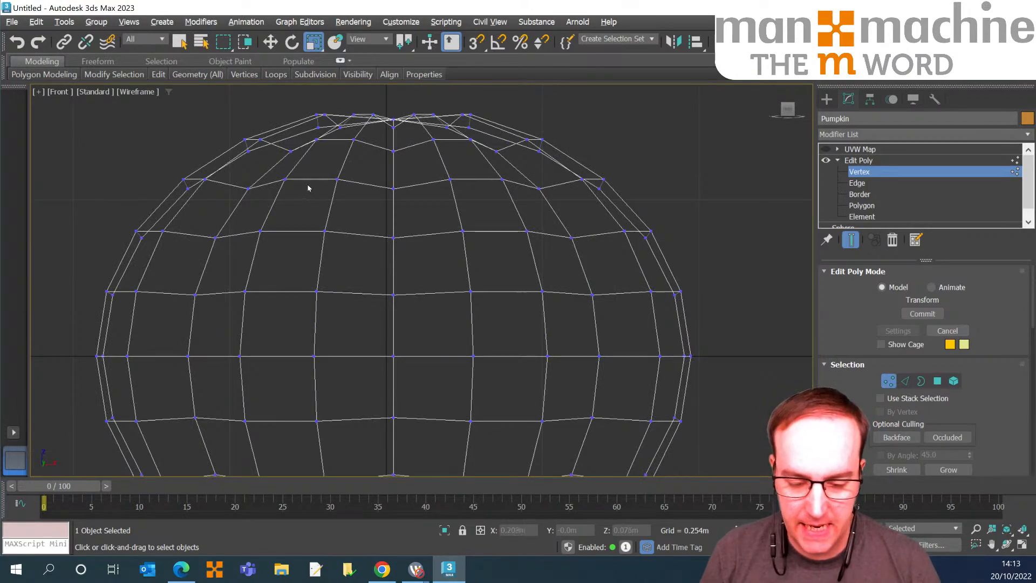
{"action": "middle_click_drag", "start_coordinate": [309, 188], "coordinate": [294, 168]}
{"action": "scroll", "coordinate": [398, 157], "scroll_direction": "down", "scroll_amount": 2}
{"action": "scroll", "coordinate": [399, 157], "scroll_direction": "up", "scroll_amount": 2}
{"action": "middle_click_drag", "start_coordinate": [654, 130], "coordinate": [519, 133]}
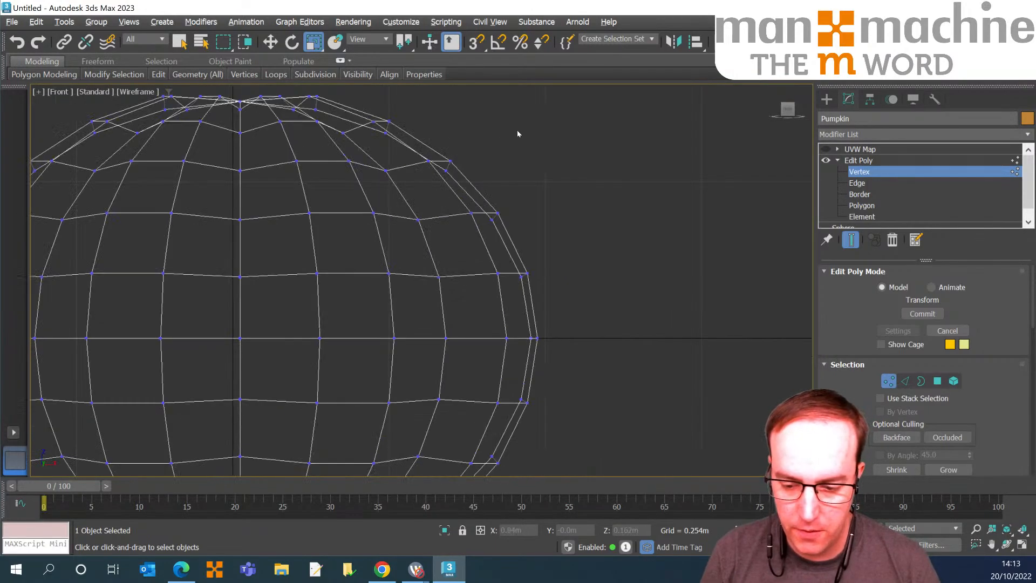
{"action": "key", "text": "z"}
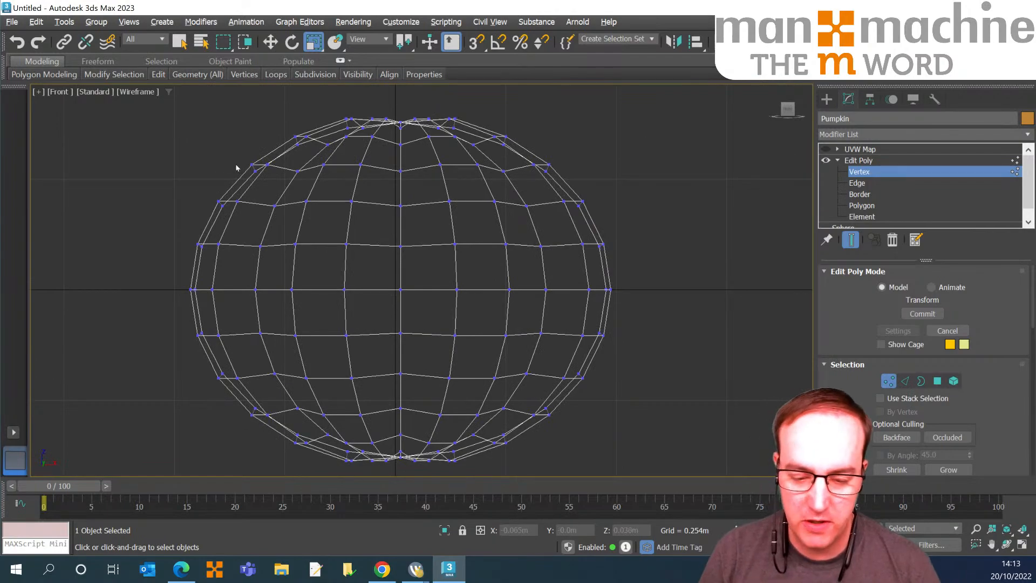
{"action": "middle_click_drag", "start_coordinate": [236, 168], "coordinate": [231, 149]}
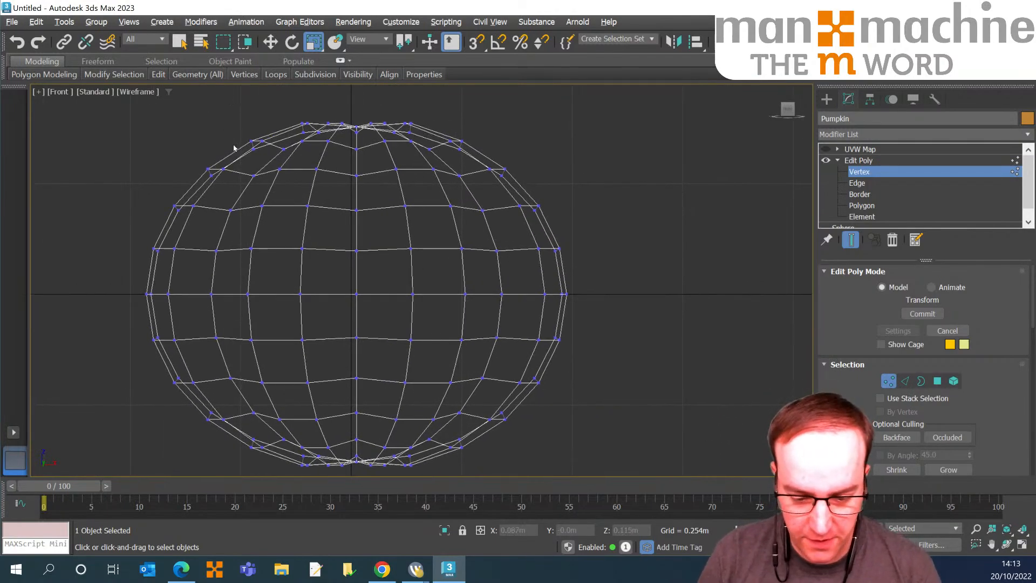
{"action": "middle_click_drag", "start_coordinate": [241, 137], "coordinate": [218, 160]}
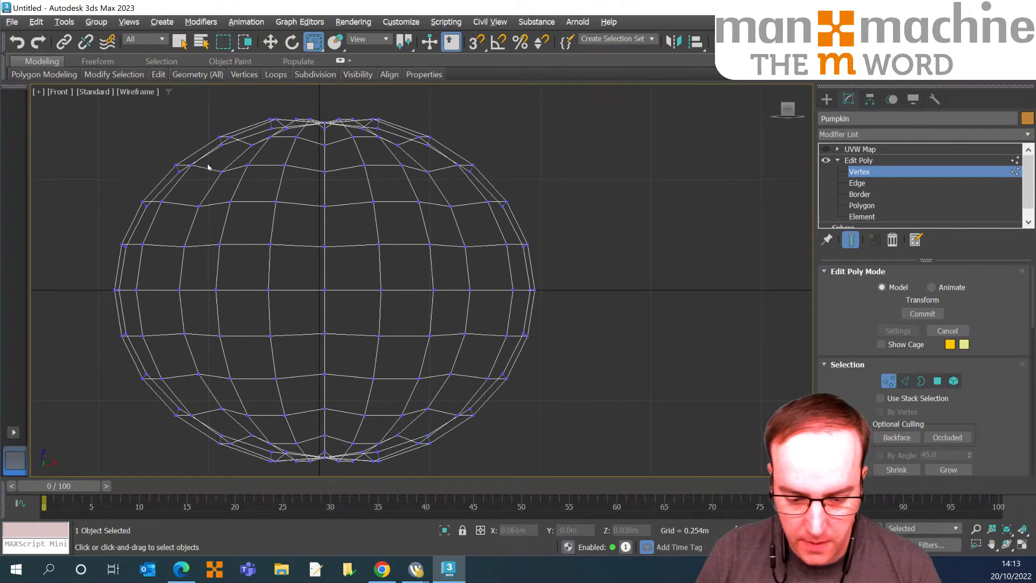
Widen the command panel to two columns and connect two diagonally opposite vertices in the pumpkin's upper-right front to form the eye's lower inner edge.
{"action": "key", "text": "ctrl+z"}
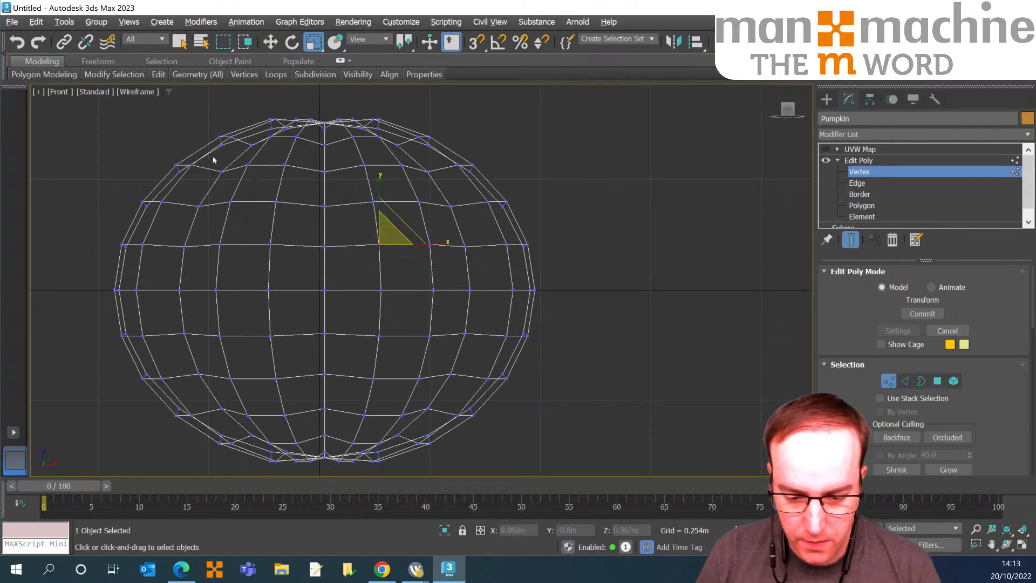
{"action": "key", "text": "ctrl+z"}
{"action": "key", "text": "ctrl+z"}
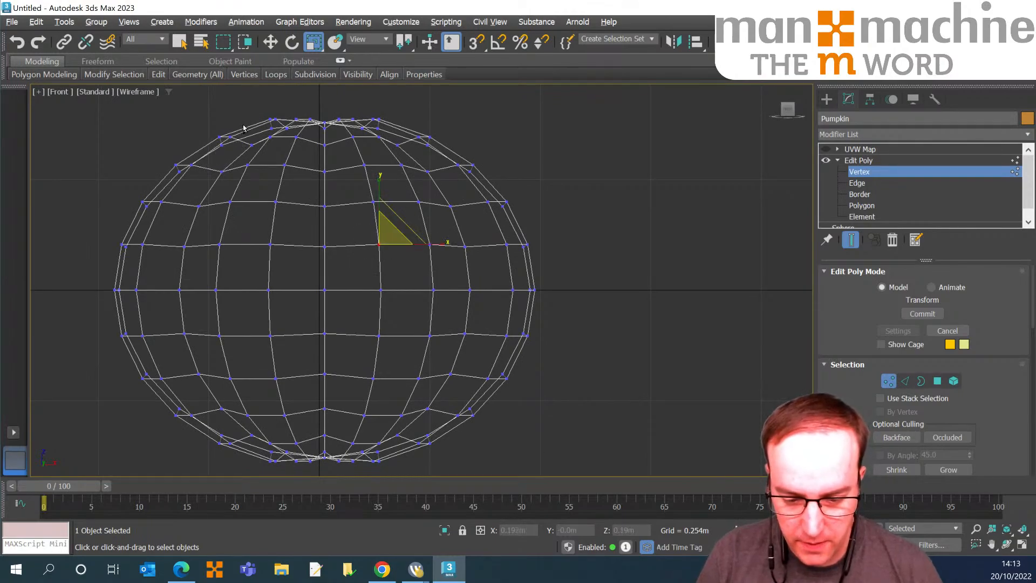
{"action": "scroll", "coordinate": [252, 121], "scroll_direction": "up", "scroll_amount": 5}
{"action": "key", "text": "q"}
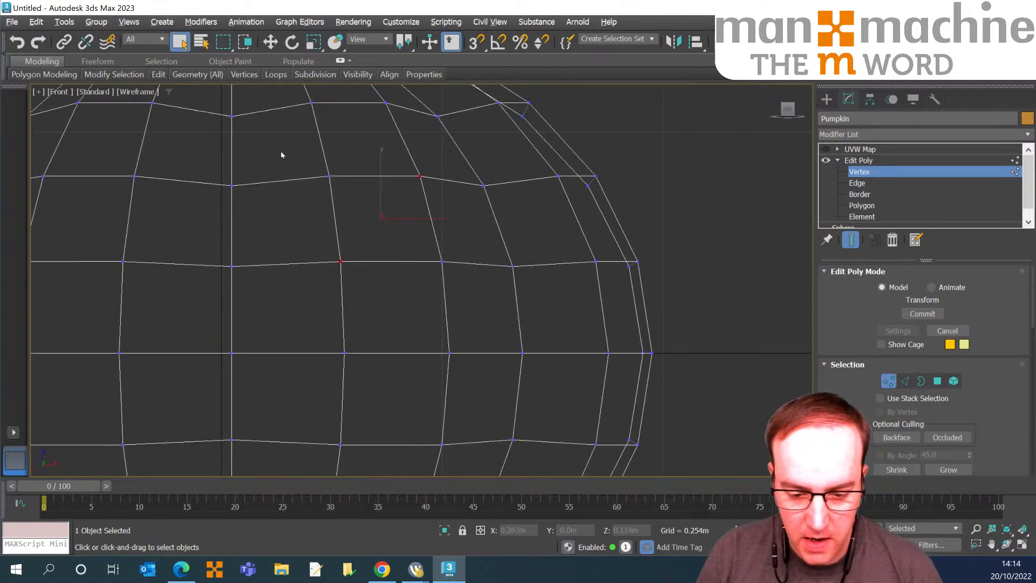
{"action": "left_click", "coordinate": [420, 176], "text": "ctrl"}
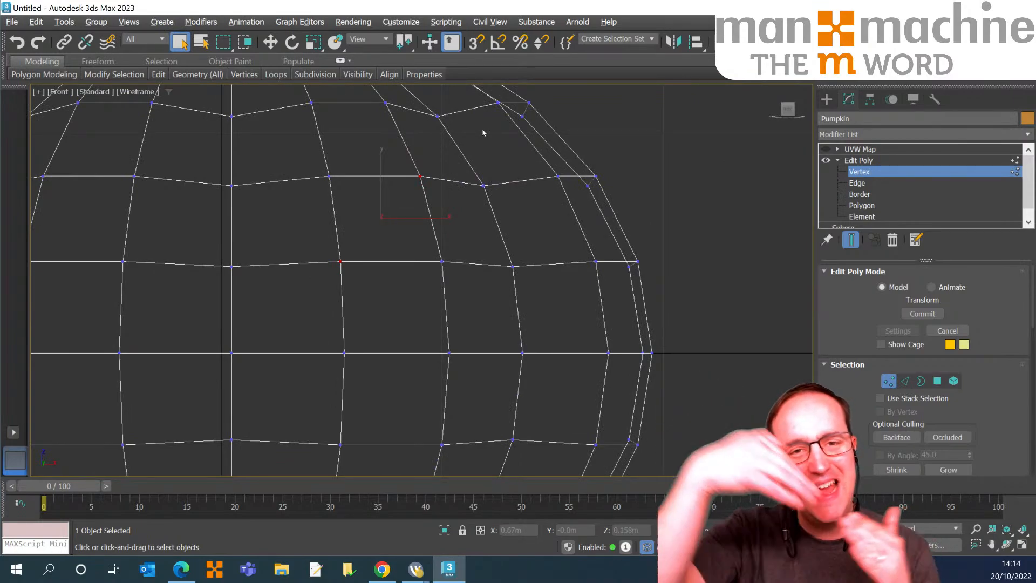
{"action": "scroll", "coordinate": [224, 139], "scroll_direction": "down", "scroll_amount": 5}
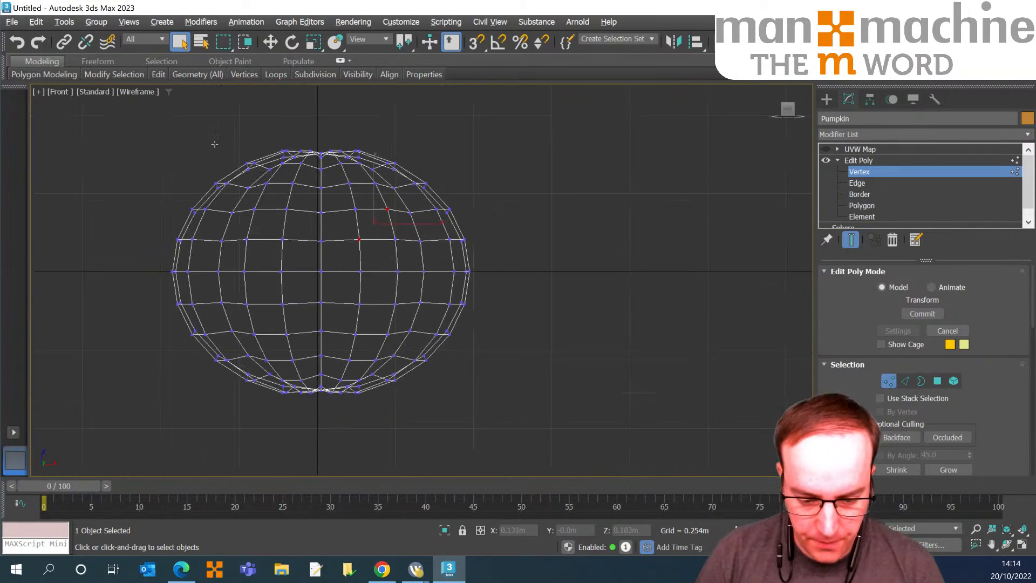
{"action": "scroll", "coordinate": [220, 123], "scroll_direction": "up", "scroll_amount": 4}
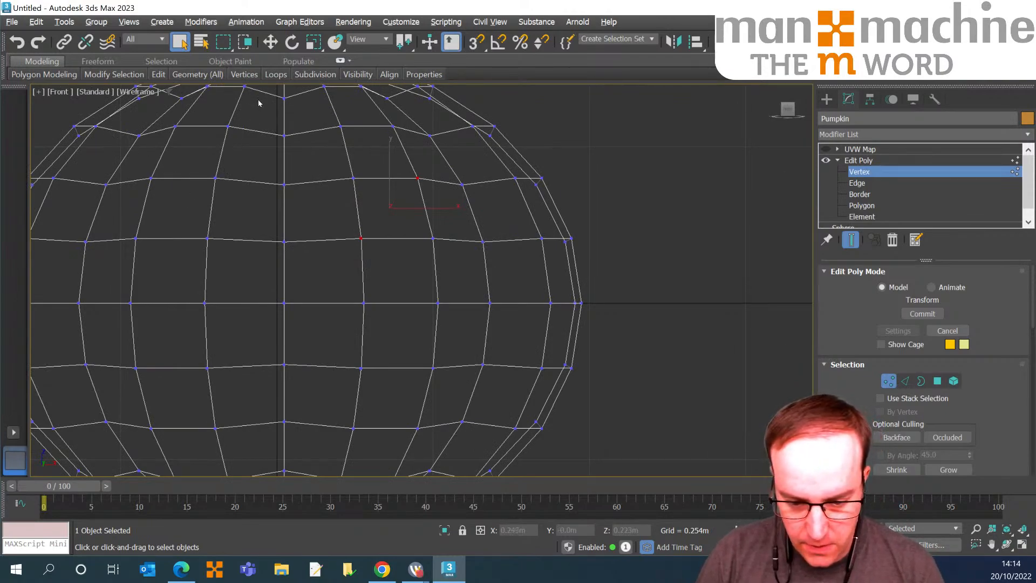
{"action": "scroll", "coordinate": [226, 129], "scroll_direction": "down", "scroll_amount": 2}
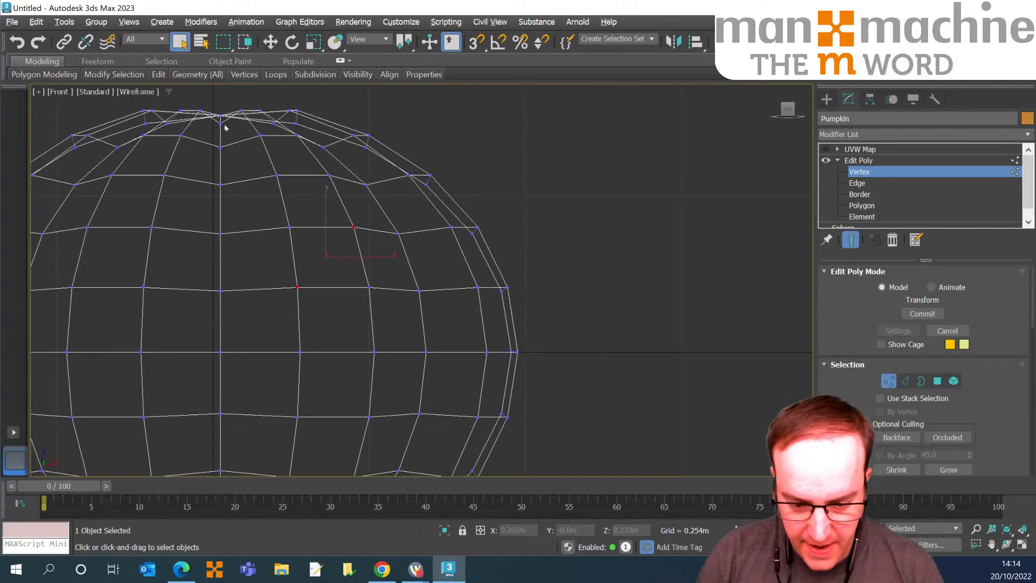
{"action": "scroll", "coordinate": [508, 178], "scroll_direction": "down", "scroll_amount": 5}
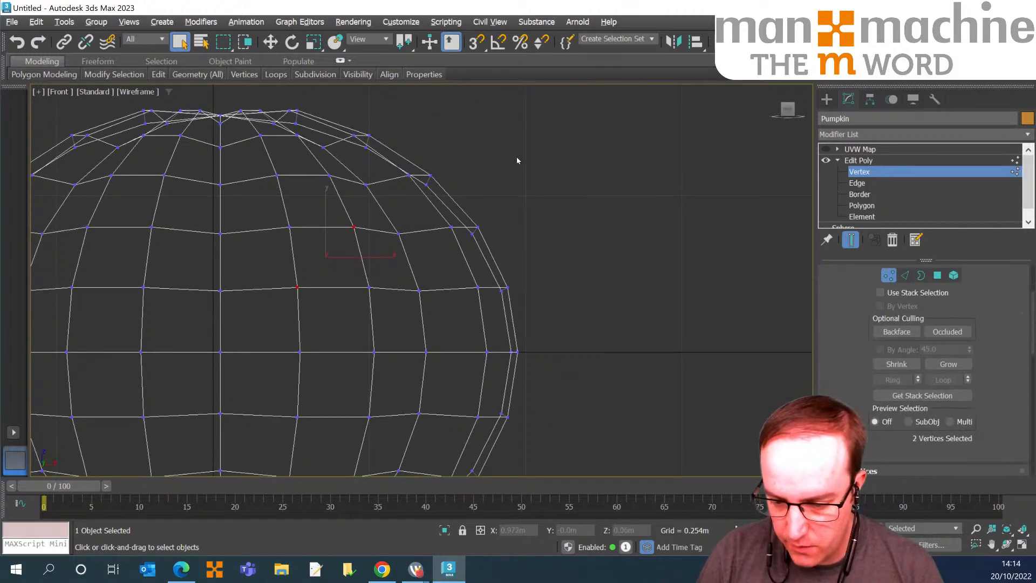
{"action": "left_click_drag", "start_coordinate": [489, 183], "coordinate": [457, 187]}
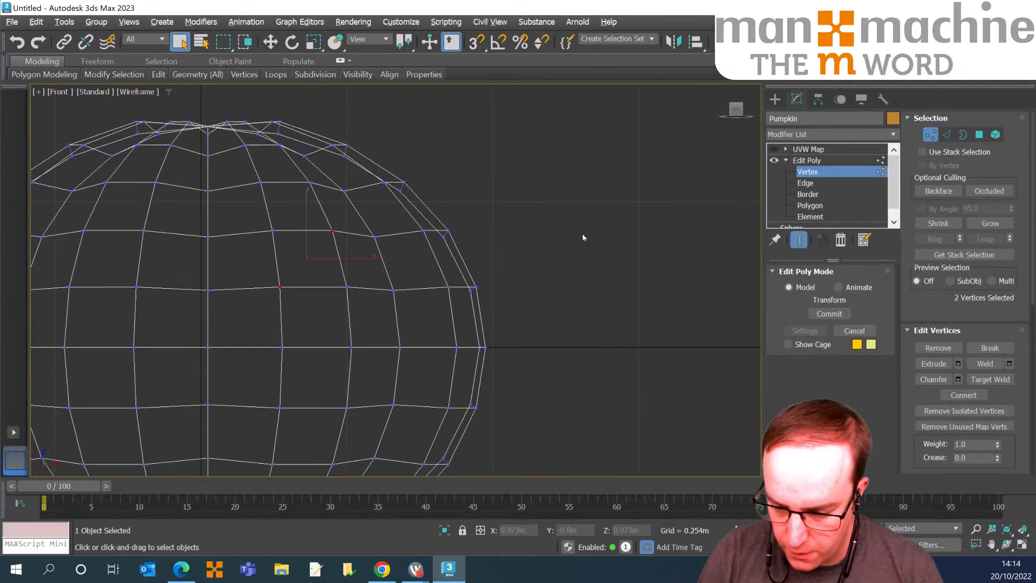
{"action": "key", "text": "ctrl+shift+e"}
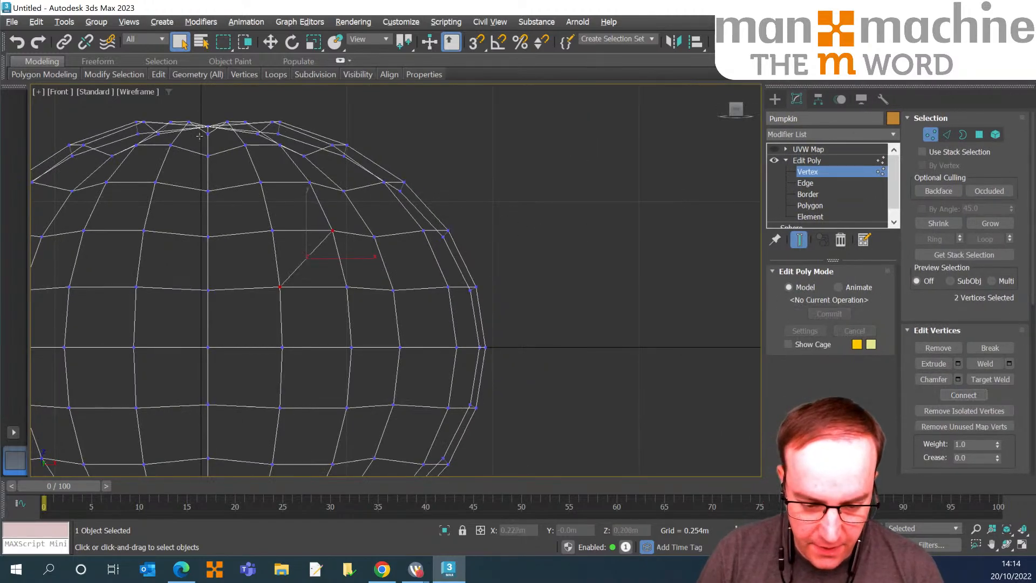
At Polygon level, inspect the faces beside the new diagonal edge by selecting them individually.
{"action": "middle_click_drag", "start_coordinate": [188, 164], "coordinate": [215, 165]}
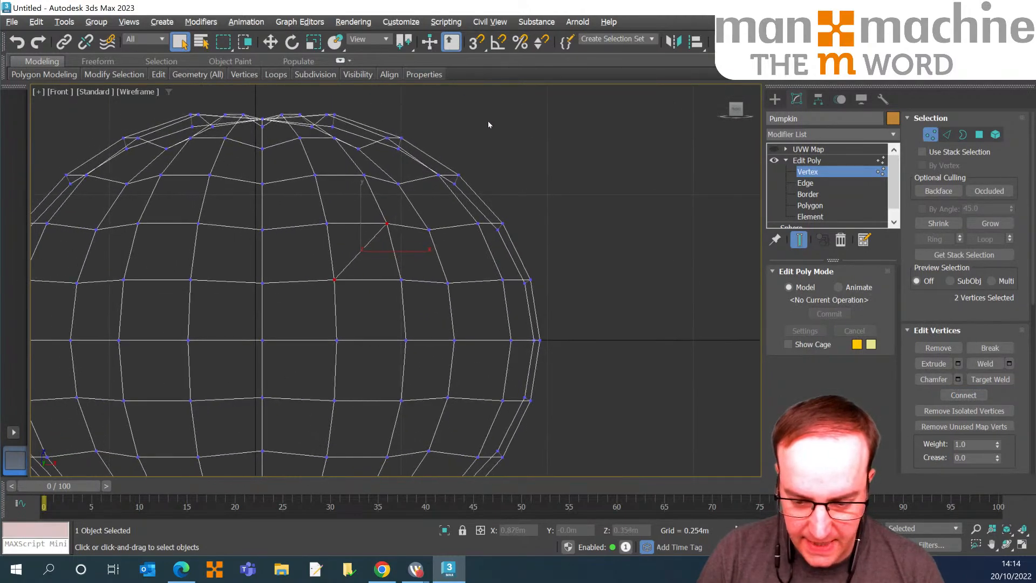
{"action": "key", "text": "4"}
{"action": "left_click", "coordinate": [219, 142]}
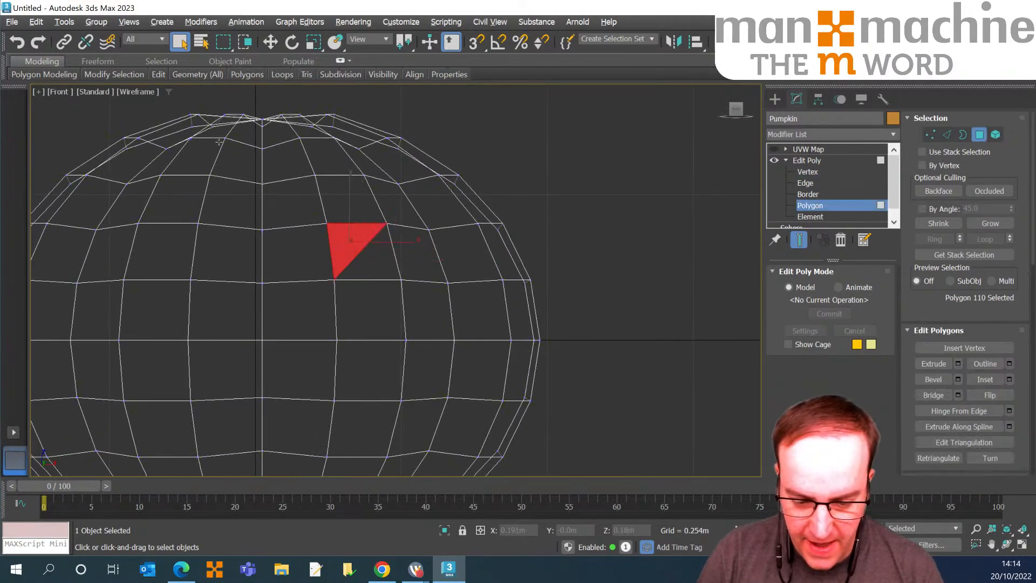
{"action": "left_click", "coordinate": [191, 156]}
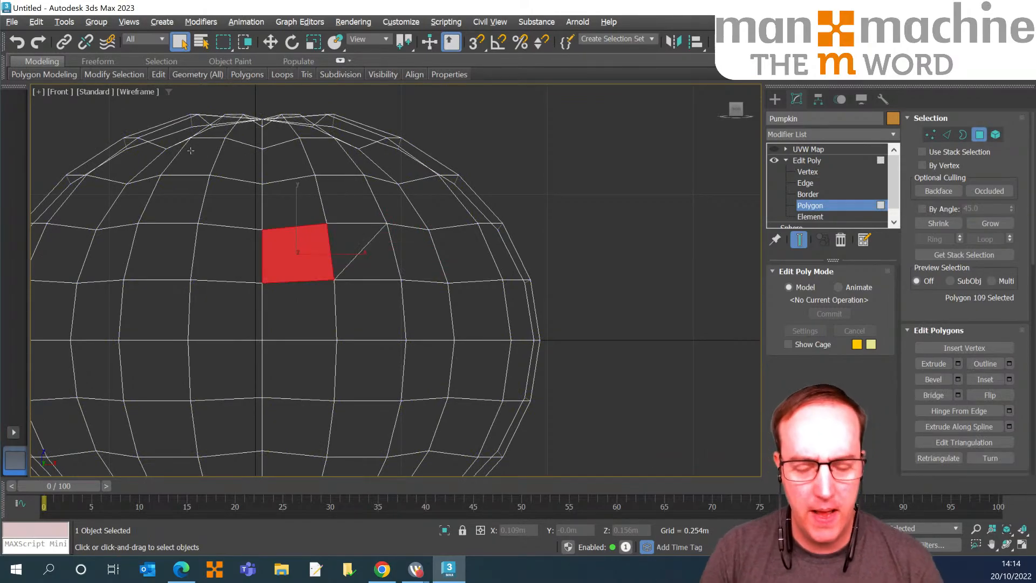
At Vertex level, connect the diagonal edge's upper vertex to the groove vertex above it, completing the right-hand eye's inner side.
{"action": "middle_click_drag", "start_coordinate": [205, 148], "coordinate": [249, 154], "text": "alt"}
{"action": "key", "text": "1"}
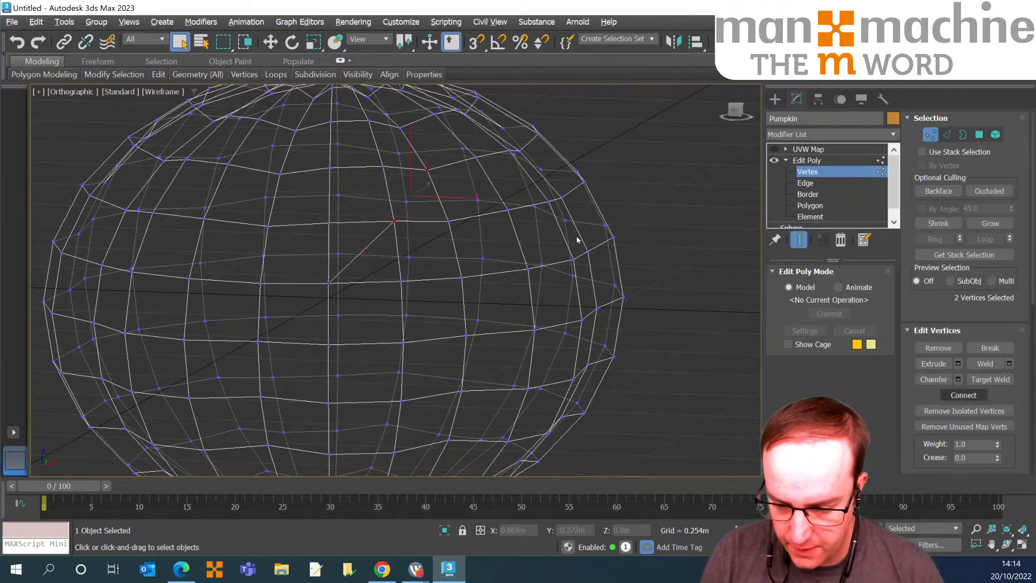
{"action": "left_click", "coordinate": [964, 395]}
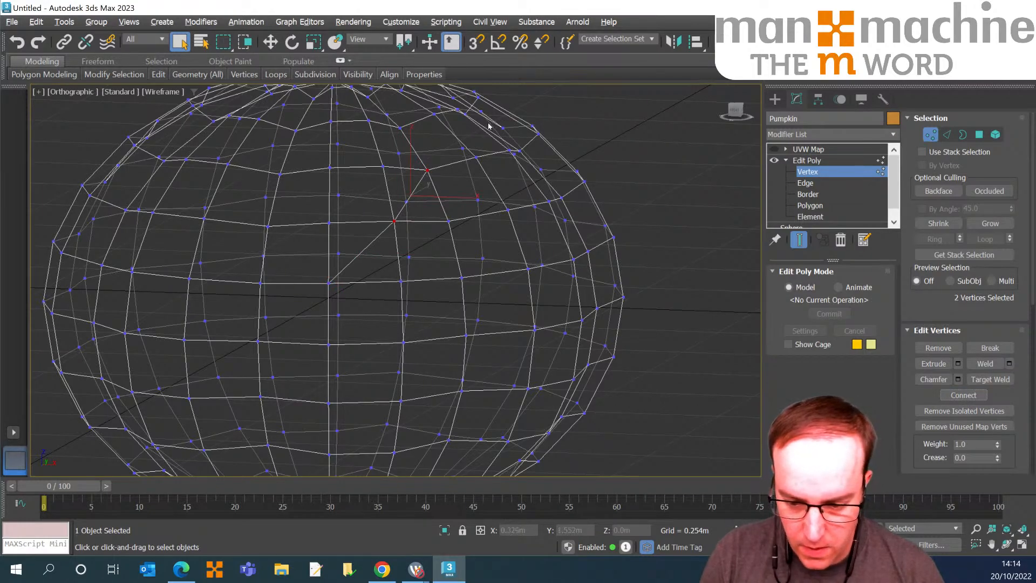
Select the three polygons that form the right-hand triangular eye.
{"action": "key", "text": "4"}
{"action": "left_click", "coordinate": [377, 261]}
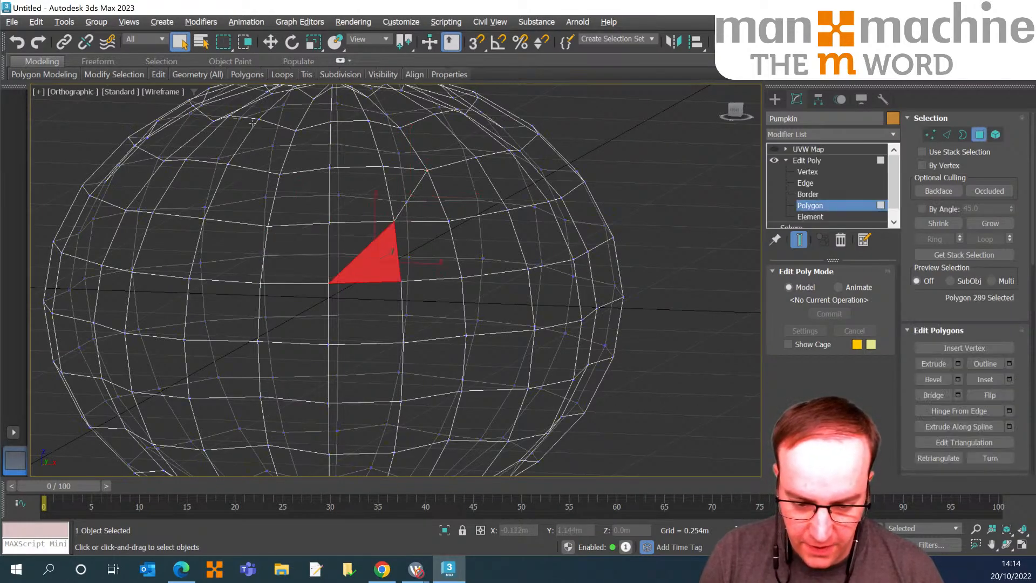
{"action": "left_click", "coordinate": [424, 205], "text": "ctrl"}
{"action": "left_click", "coordinate": [432, 254], "text": "ctrl"}
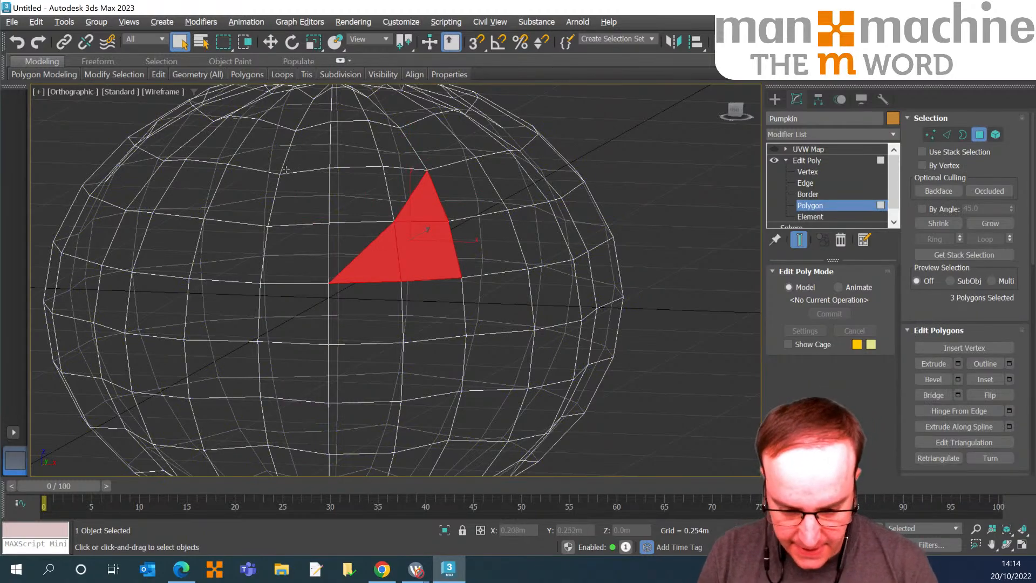
In the Front view, connect the mirrored pair of diagonally opposite vertices to form the left-hand eye's lower inner edge.
{"action": "key", "text": "f"}
{"action": "scroll", "coordinate": [288, 158], "scroll_direction": "up", "scroll_amount": 8}
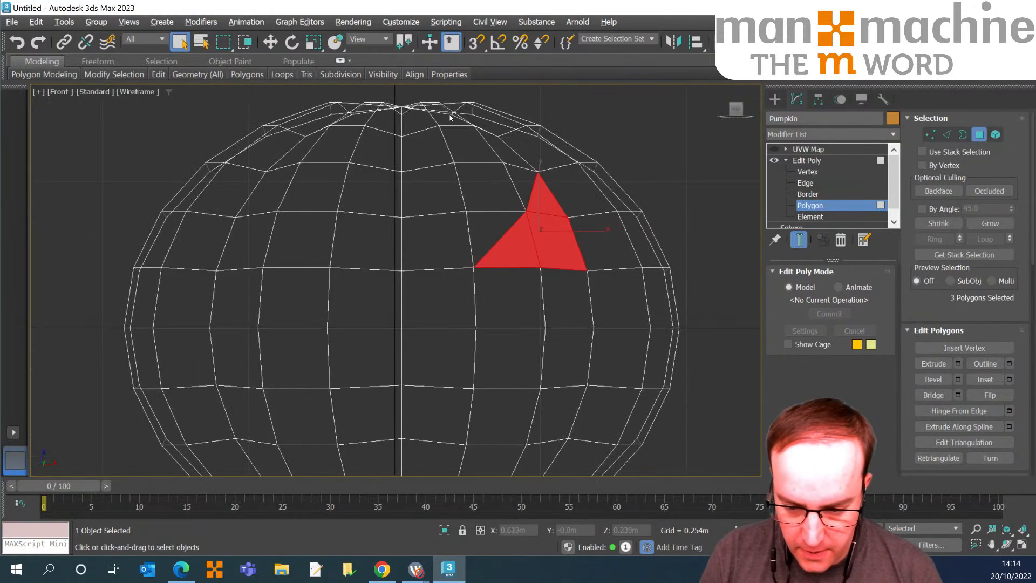
{"action": "key", "text": "1"}
{"action": "key", "text": "ctrl+z"}
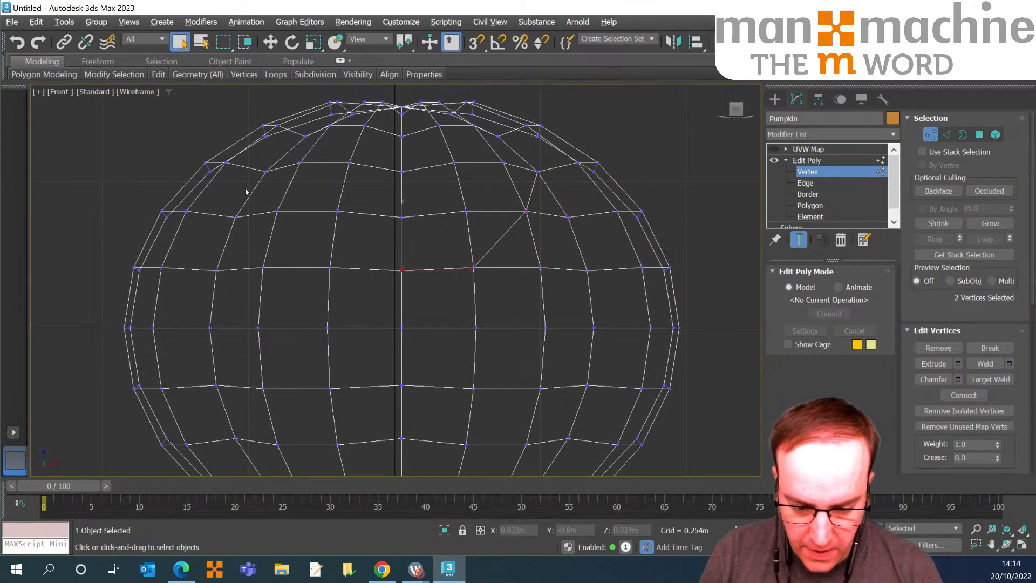
{"action": "key", "text": "ctrl+z"}
{"action": "key", "text": "ctrl+z"}
{"action": "key", "text": "ctrl+z"}
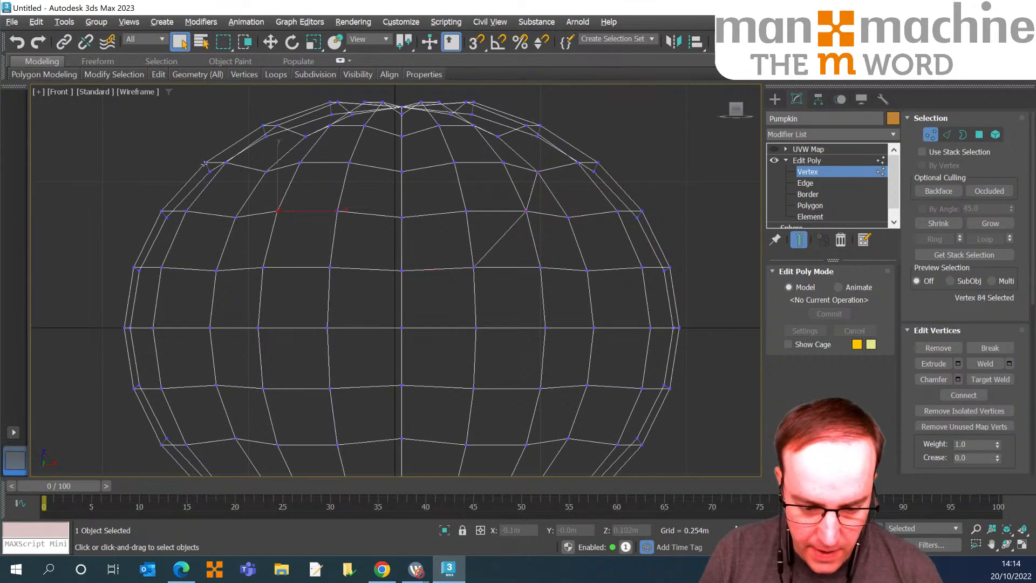
{"action": "key", "text": "ctrl+z"}
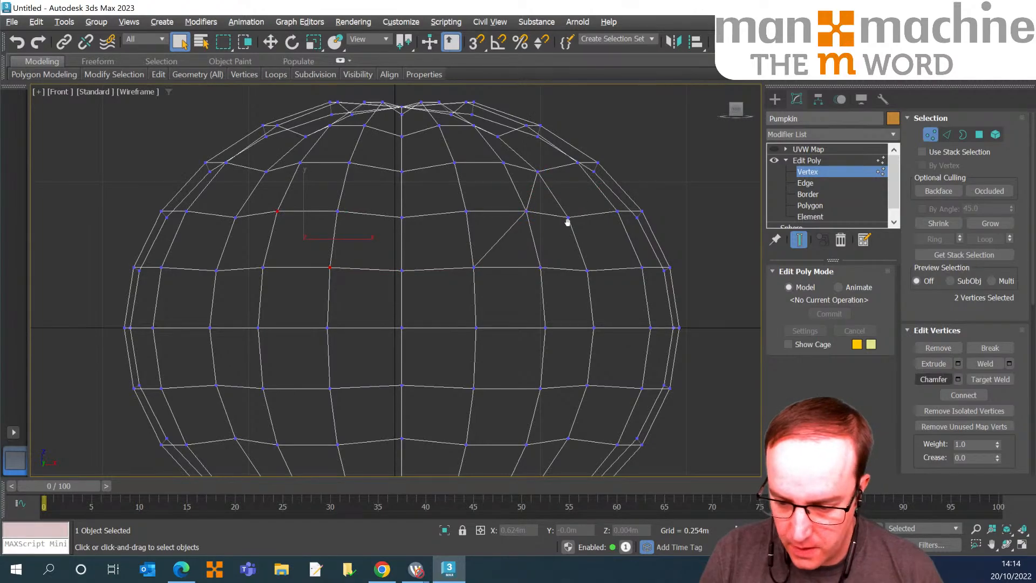
{"action": "key", "text": "ctrl+shift+e"}
Connect the left-hand eye edge's upper vertex to the groove vertex above it, completing that eye's inner side.
{"action": "middle_click_drag", "start_coordinate": [278, 211], "coordinate": [362, 236]}
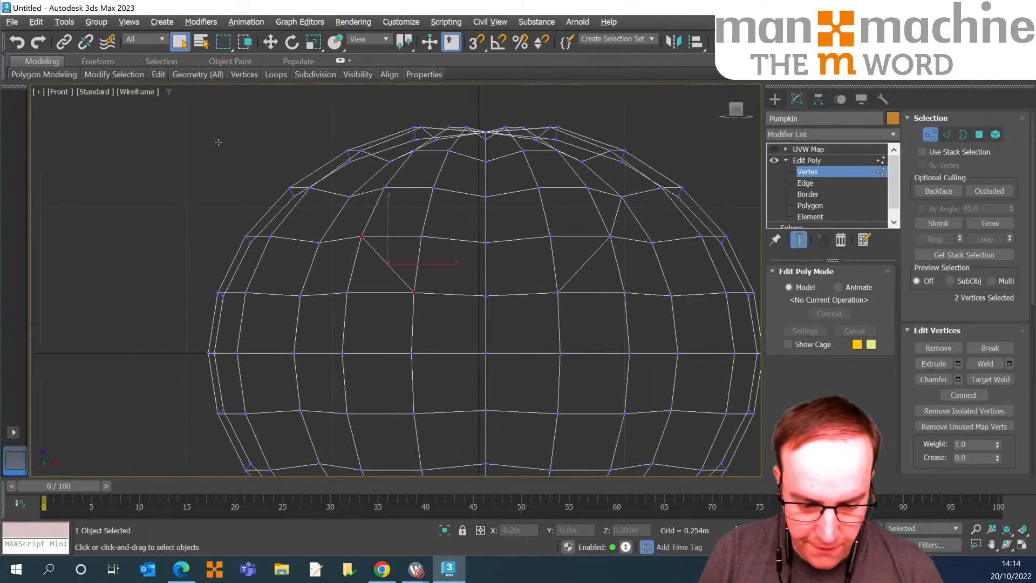
{"action": "left_click", "coordinate": [362, 236]}
{"action": "left_click", "coordinate": [349, 197], "text": "ctrl"}
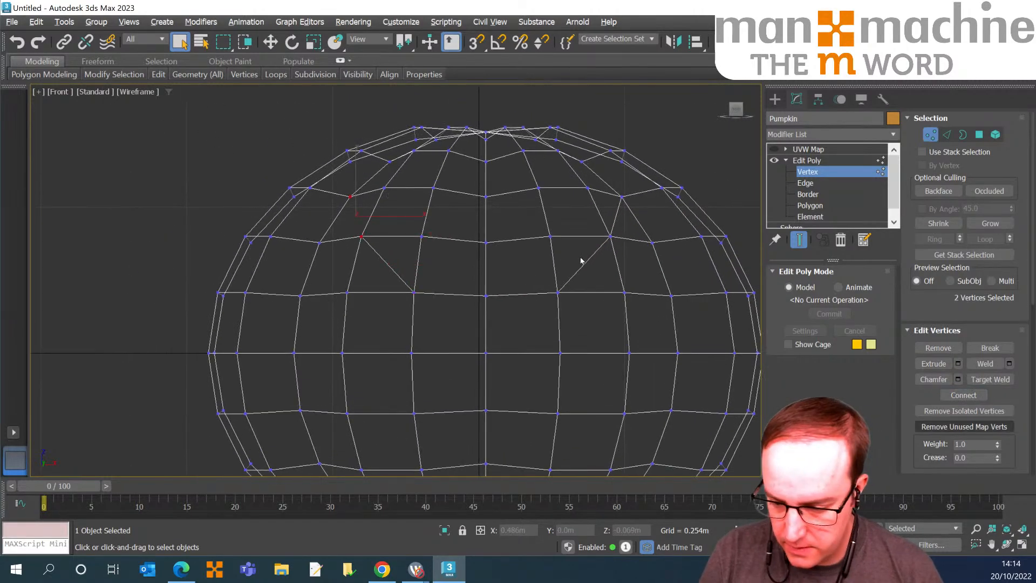
{"action": "key", "text": "ctrl+shift+e"}
Select the three polygons of each triangular eye and delete them to cut both eye openings.
{"action": "key", "text": "4"}
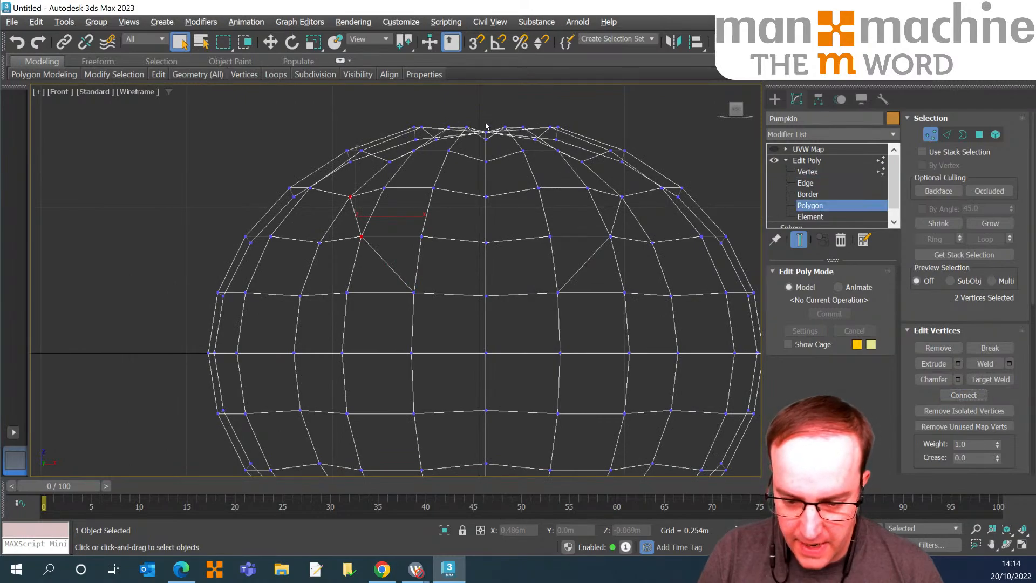
{"action": "left_click", "coordinate": [332, 269], "text": "ctrl"}
{"action": "left_click", "coordinate": [372, 274], "text": "ctrl"}
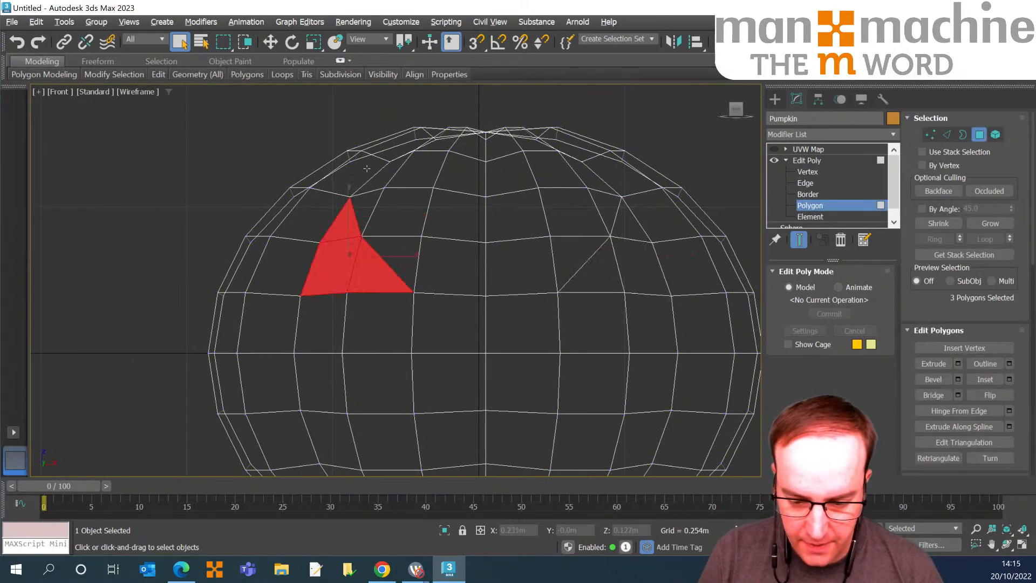
{"action": "left_click", "coordinate": [590, 269], "text": "ctrl"}
{"action": "left_click", "coordinate": [638, 268], "text": "ctrl"}
{"action": "left_click", "coordinate": [628, 223], "text": "ctrl"}
Examine the two eye openings on the textured pumpkin in the shaded Perspective view.
{"action": "middle_click_drag", "start_coordinate": [308, 227], "coordinate": [277, 182]}
{"action": "middle_click_drag", "start_coordinate": [260, 146], "coordinate": [267, 192]}
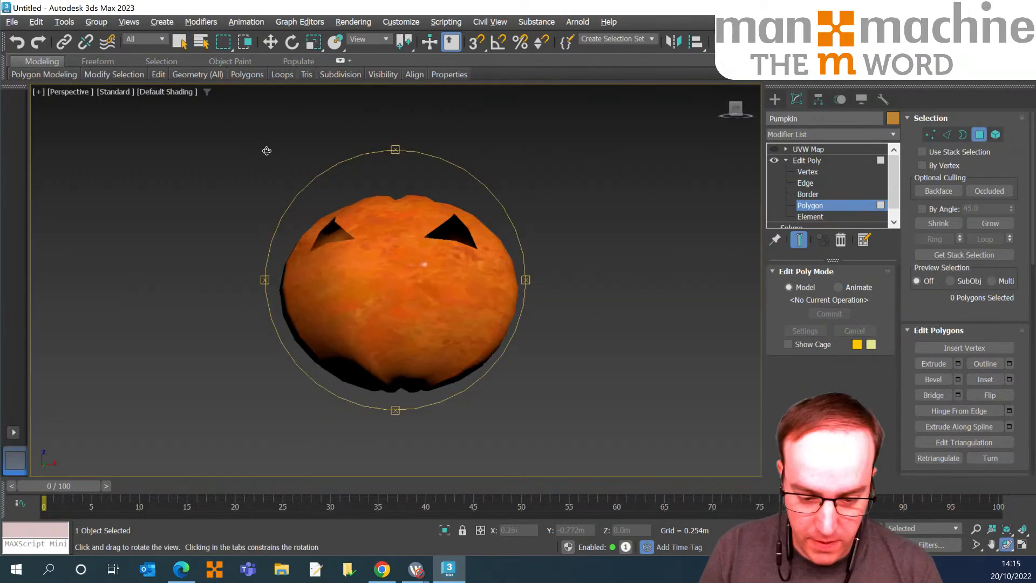
{"action": "mouse_move", "coordinate": [245, 157]}
{"action": "left_mouse_down"}
{"action": "mouse_move", "coordinate": [279, 151]}
{"action": "mouse_move", "coordinate": [268, 160]}
{"action": "mouse_move", "coordinate": [302, 168]}
{"action": "mouse_move", "coordinate": [269, 156]}
{"action": "left_mouse_up"}
{"action": "right_click", "coordinate": [270, 156]}
In the Front view at Vertex level, connect vertices on the equator and the row below with two diagonal edges, starting a zigzag mouth on the left.
{"action": "key", "text": "f"}
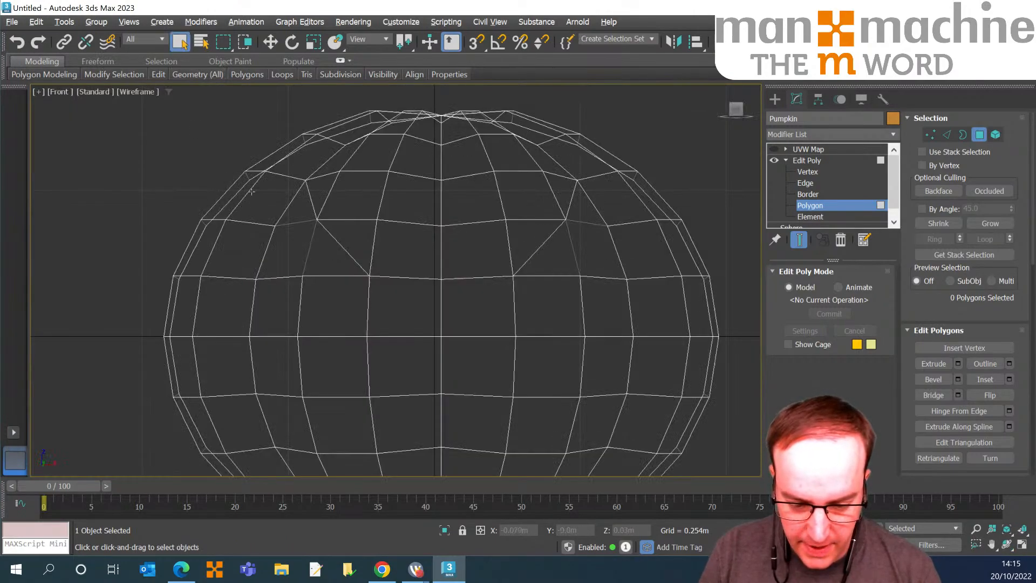
{"action": "scroll", "coordinate": [250, 226], "scroll_direction": "up", "scroll_amount": 2}
{"action": "scroll", "coordinate": [250, 227], "scroll_direction": "down", "scroll_amount": 2}
{"action": "middle_click_drag", "start_coordinate": [230, 267], "coordinate": [224, 183]}
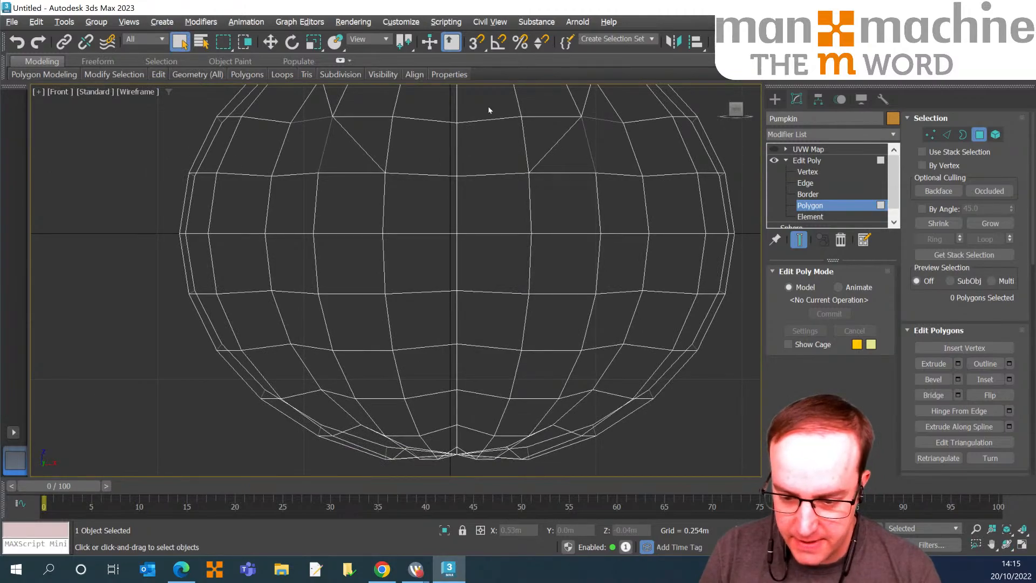
{"action": "key", "text": "1"}
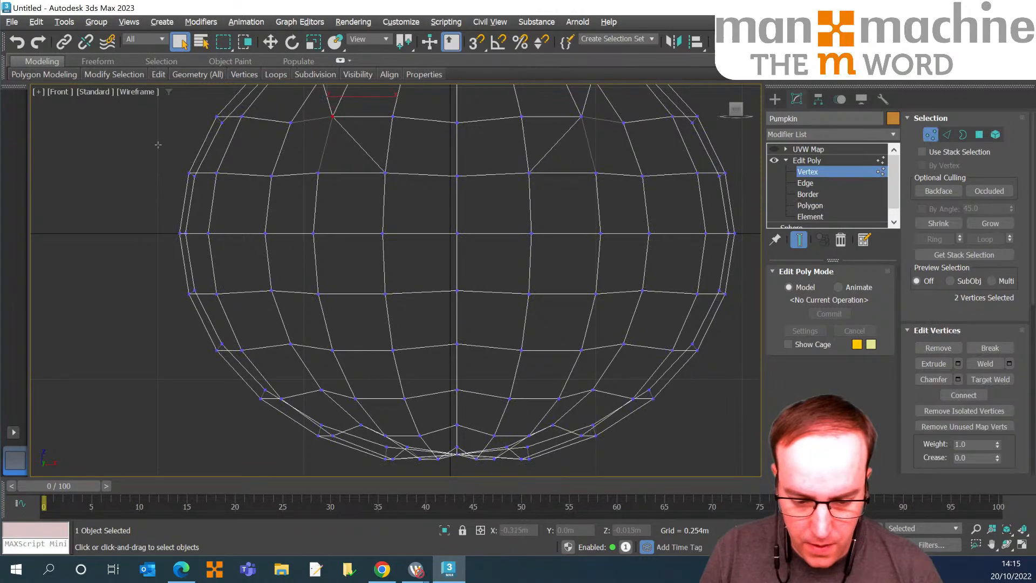
{"action": "left_click", "coordinate": [265, 233]}
{"action": "left_click", "coordinate": [318, 294], "text": "ctrl"}
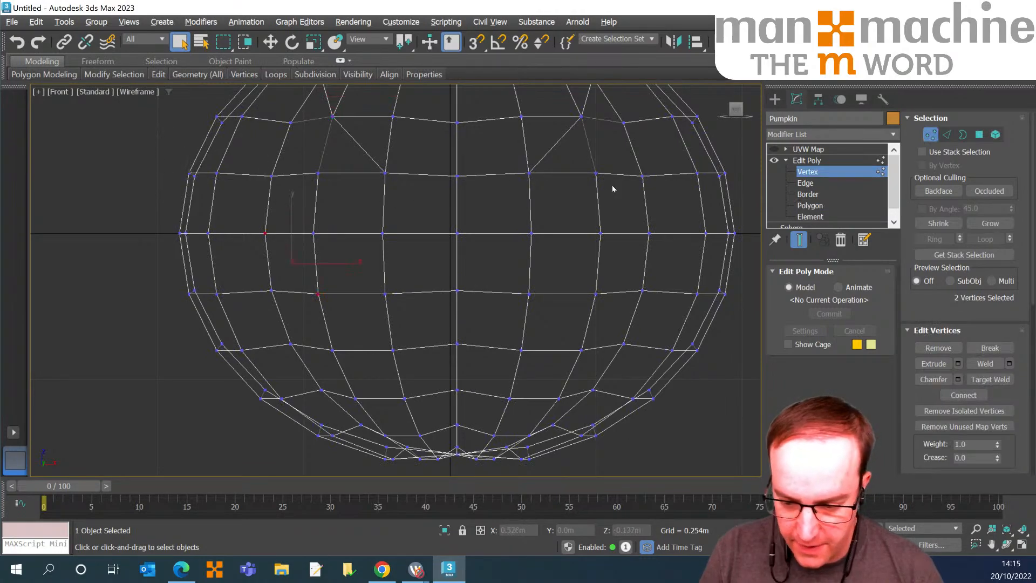
{"action": "key", "text": "ctrl+shift+e"}
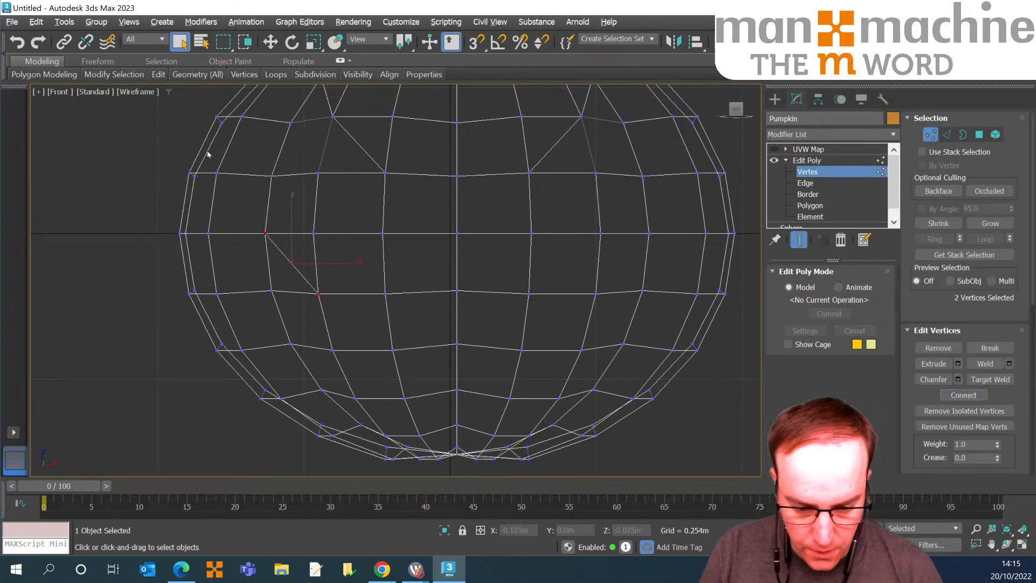
{"action": "left_click", "coordinate": [318, 294]}
{"action": "left_click", "coordinate": [382, 233], "text": "ctrl"}
{"action": "key", "text": "ctrl+shift+e"}
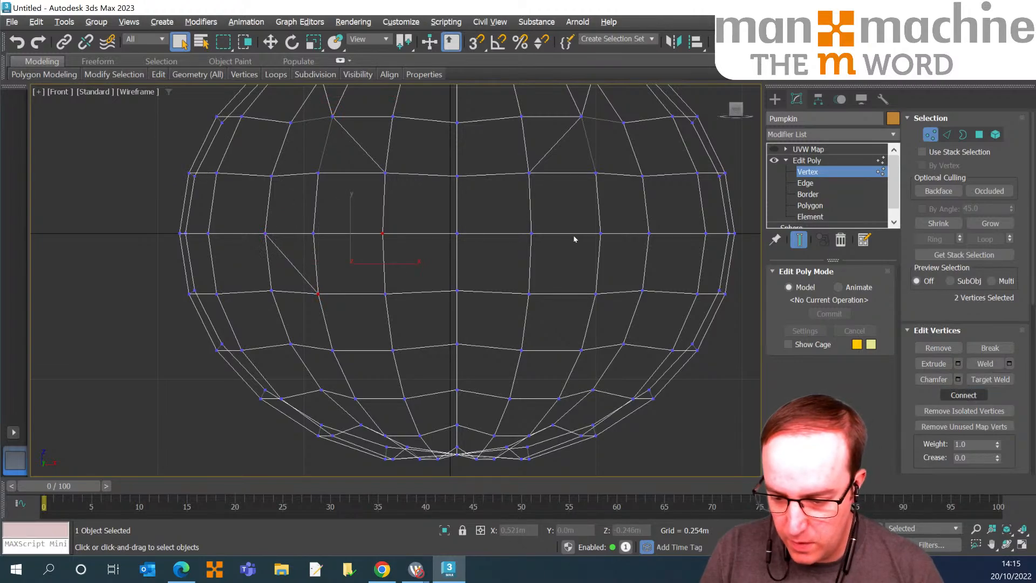
Continue the zigzag mouth line with two diagonal edges, down to the centre vertex below the equator and back up to the equator.
{"action": "left_click", "coordinate": [383, 233]}
{"action": "left_click", "coordinate": [457, 290], "text": "ctrl"}
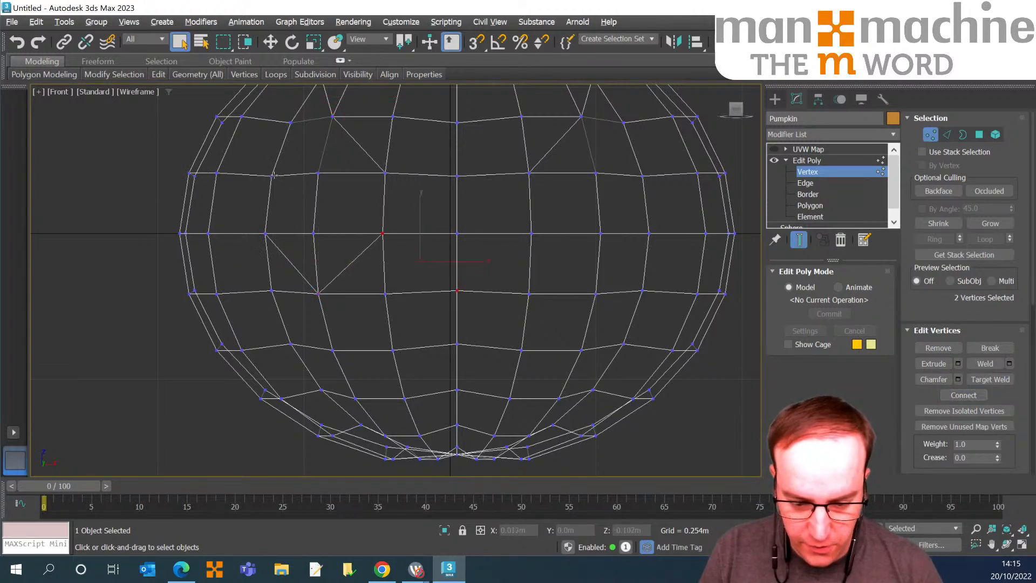
{"action": "key", "text": "ctrl+shift+e"}
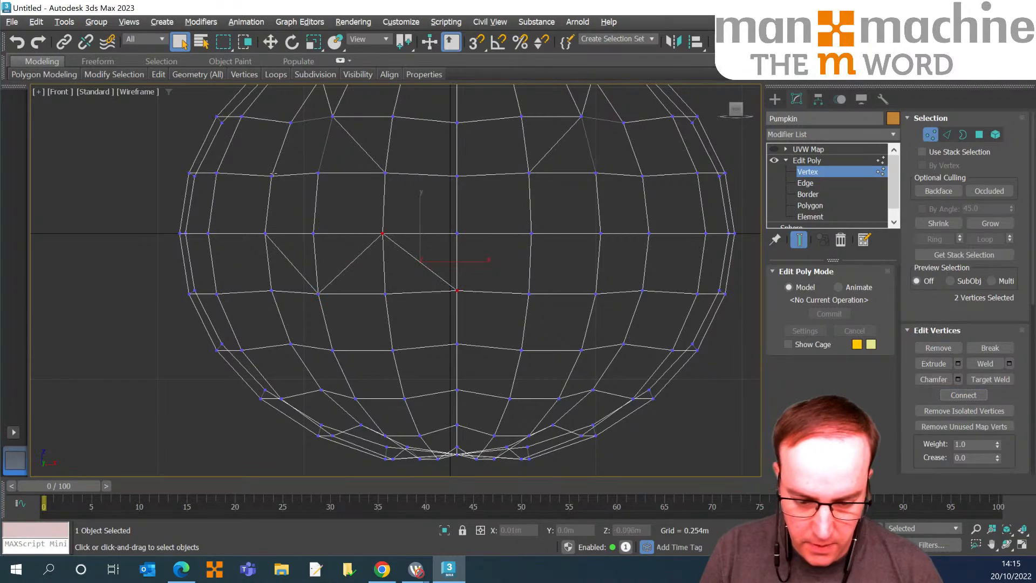
{"action": "left_click", "coordinate": [457, 291]}
{"action": "left_click", "coordinate": [531, 233], "text": "ctrl"}
{"action": "left_click", "coordinate": [963, 395]}
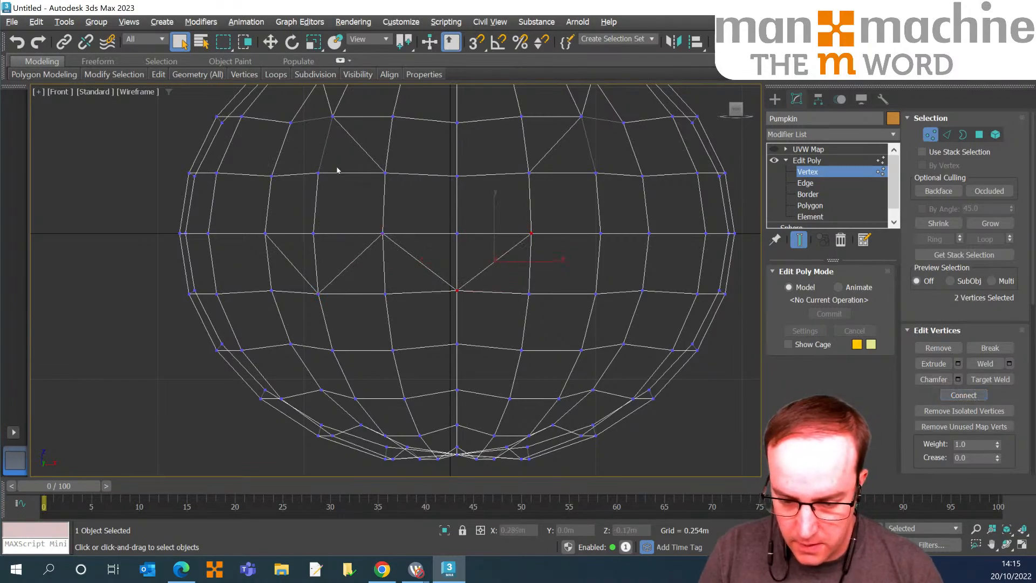
Complete the upper zigzag mouth line with two diagonal edges on its right side, down to the row below the equator and back up.
{"action": "left_click", "coordinate": [531, 233]}
{"action": "left_click", "coordinate": [596, 293], "text": "ctrl"}
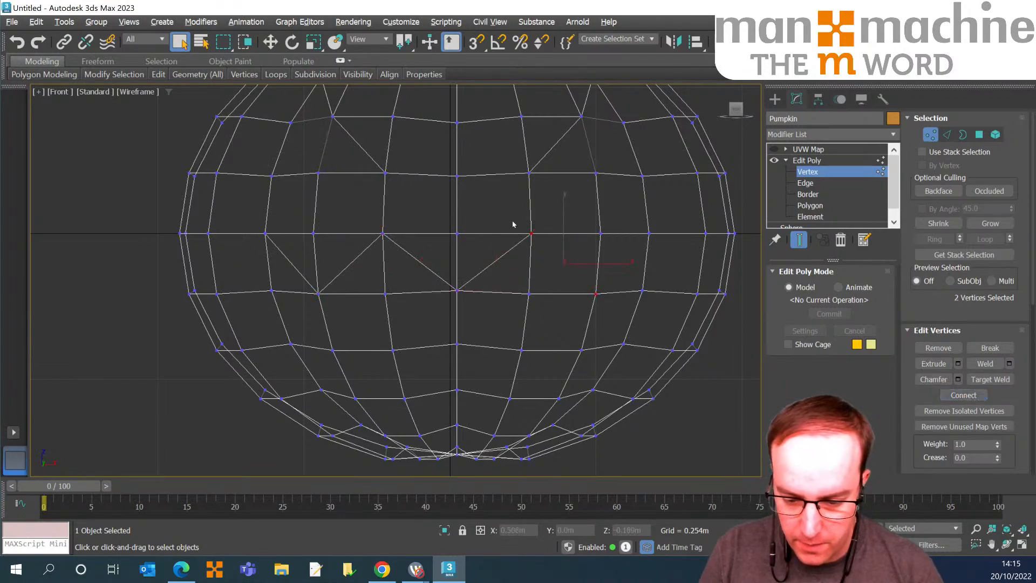
{"action": "key", "text": "ctrl+shift+e"}
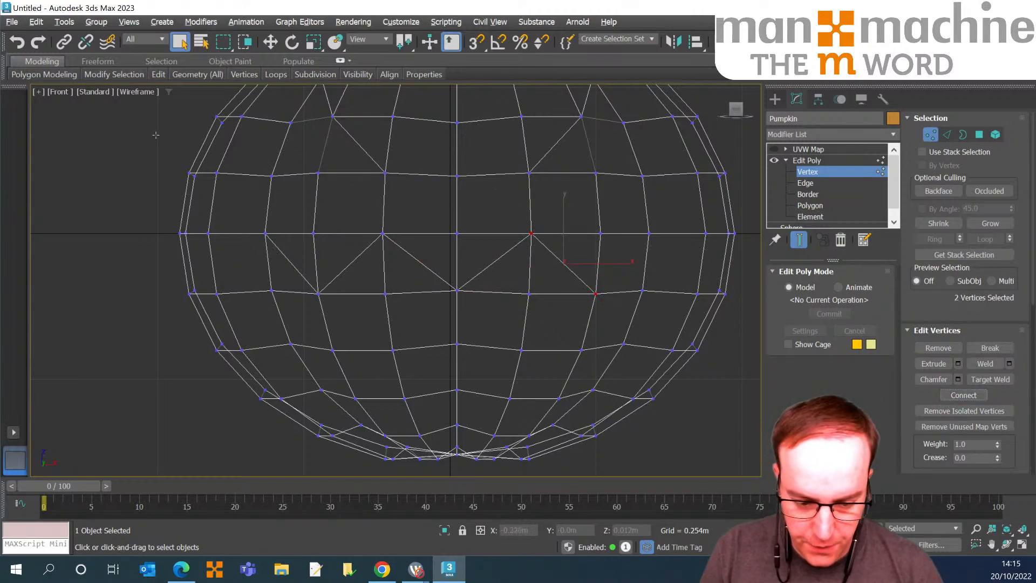
{"action": "left_click", "coordinate": [648, 233]}
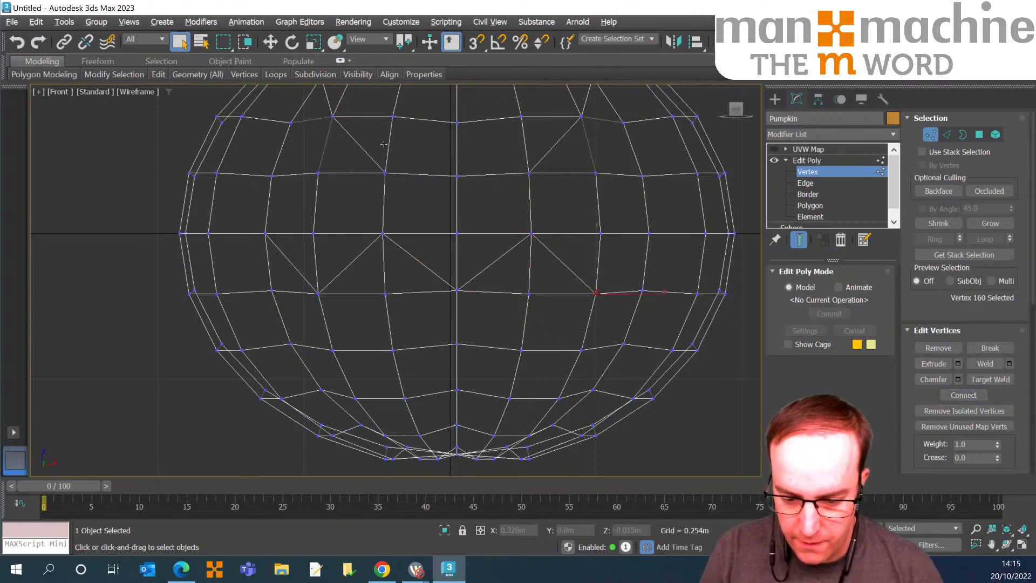
{"action": "left_click", "coordinate": [595, 294], "text": "ctrl"}
{"action": "key", "text": "ctrl+shift+e"}
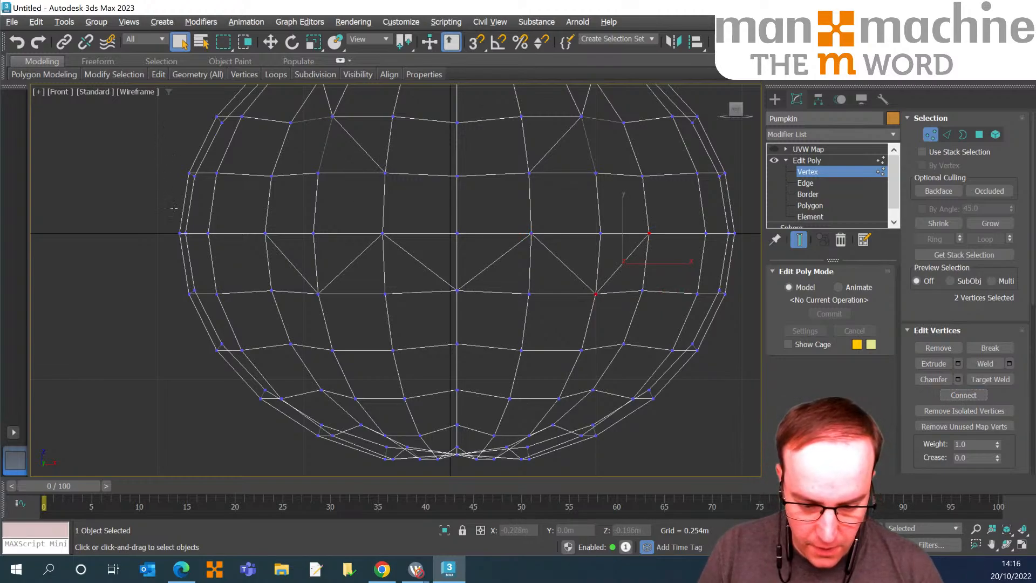
Connect vertices two and three rows below the equator with diagonal edges, running the lower zigzag mouth line from the left past the centre.
{"action": "left_click", "coordinate": [186, 234]}
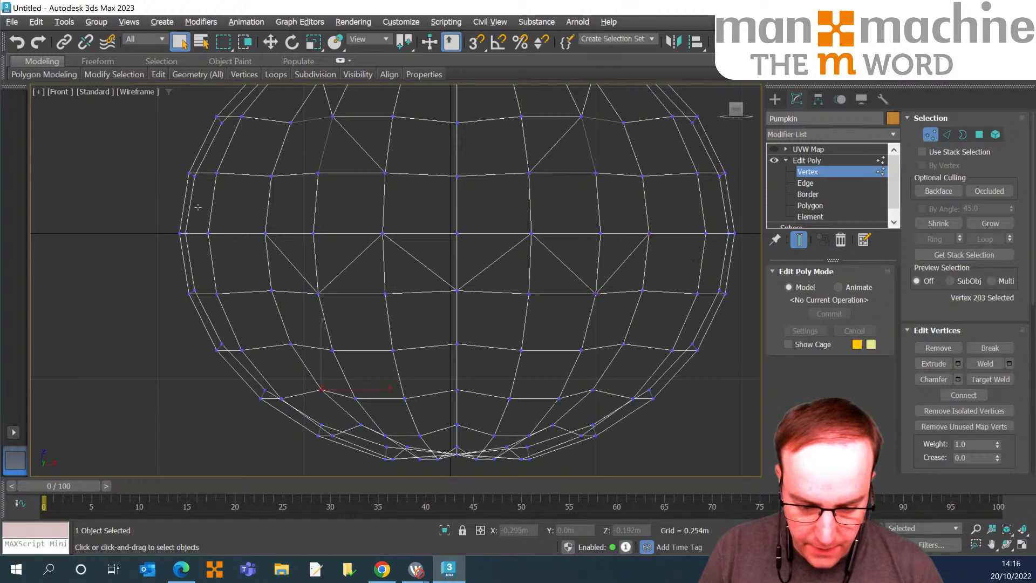
{"action": "left_click", "coordinate": [332, 350], "text": "ctrl"}
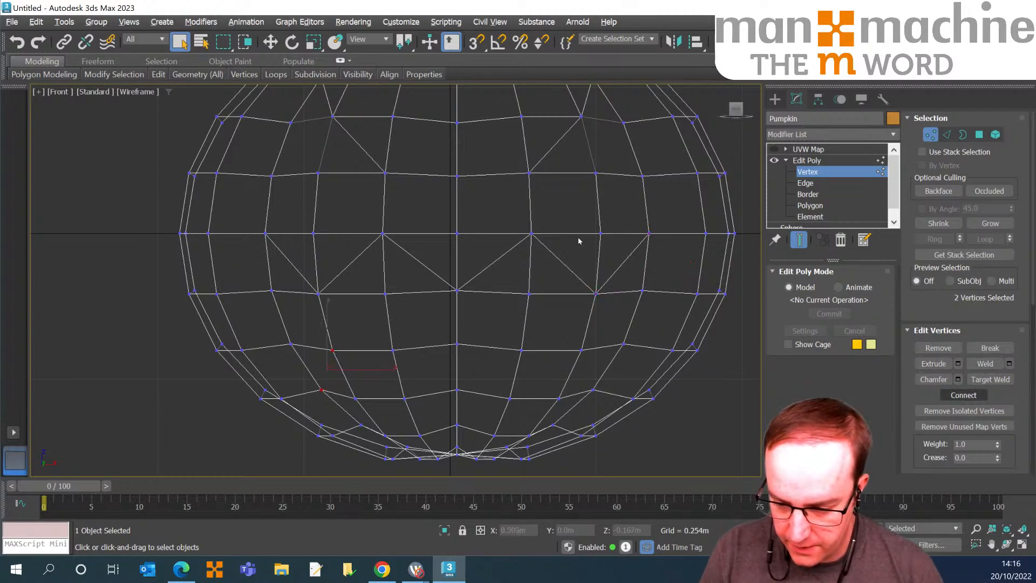
{"action": "left_click", "coordinate": [964, 395]}
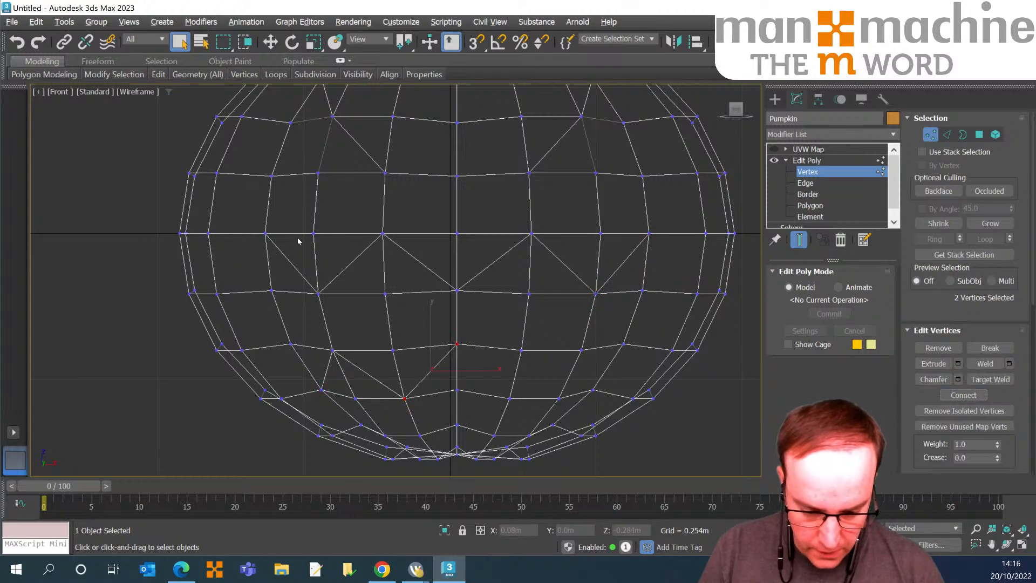
{"action": "left_click", "coordinate": [510, 399]}
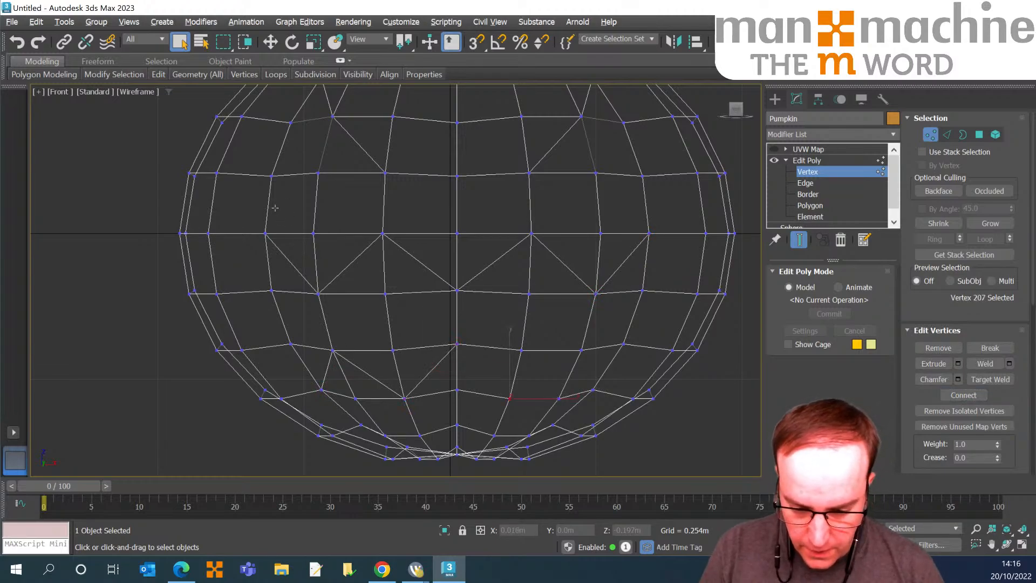
{"action": "left_click", "coordinate": [457, 344], "text": "ctrl"}
{"action": "left_click", "coordinate": [964, 395]}
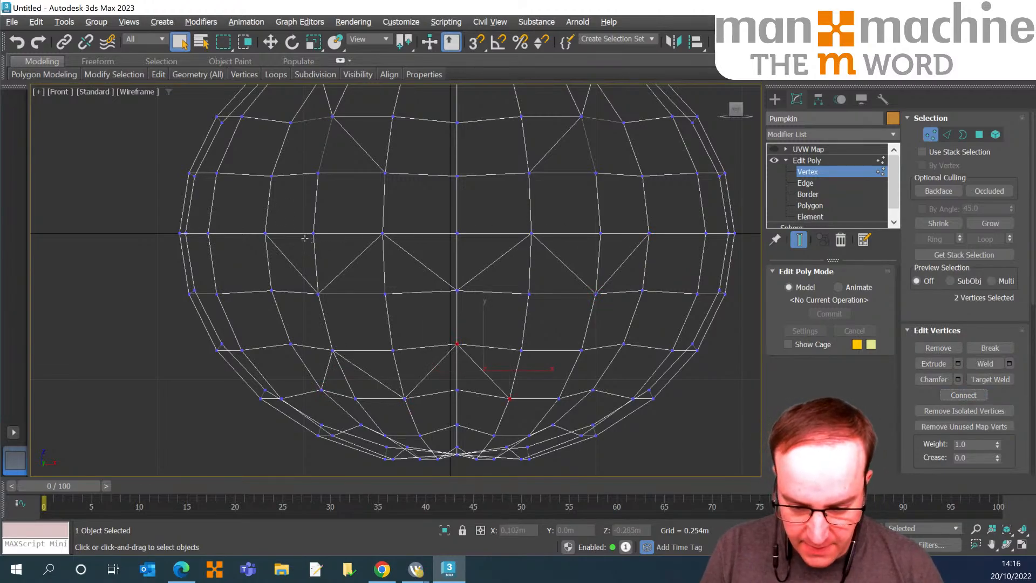
Finish the lower zigzag with a diagonal edge up on the right and connect the two vertices at that corner of the mouth.
{"action": "left_click", "coordinate": [510, 398]}
{"action": "left_click", "coordinate": [581, 350], "text": "ctrl"}
{"action": "left_click", "coordinate": [964, 395]}
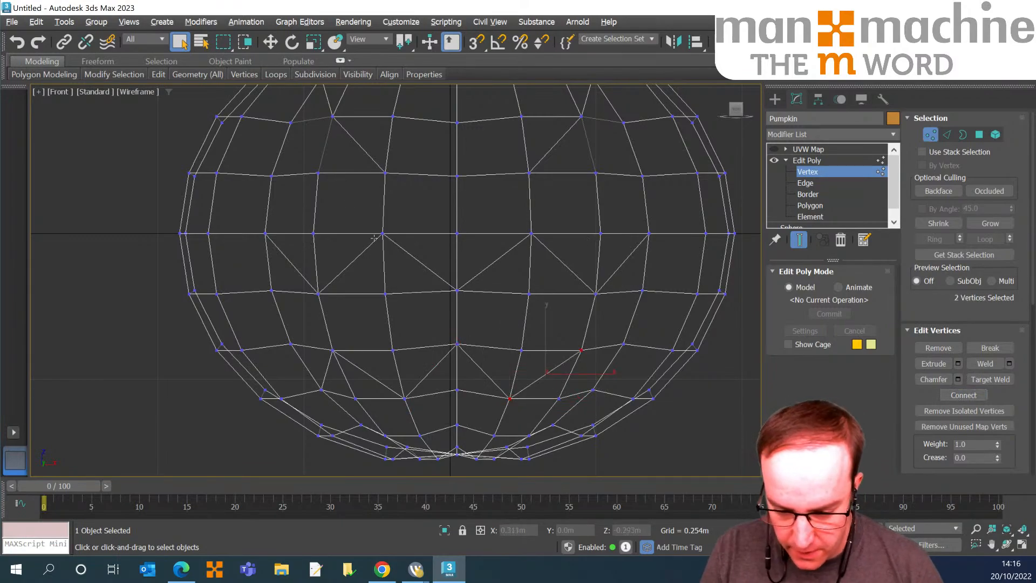
{"action": "left_click", "coordinate": [581, 350]}
{"action": "left_click", "coordinate": [593, 389], "text": "ctrl"}
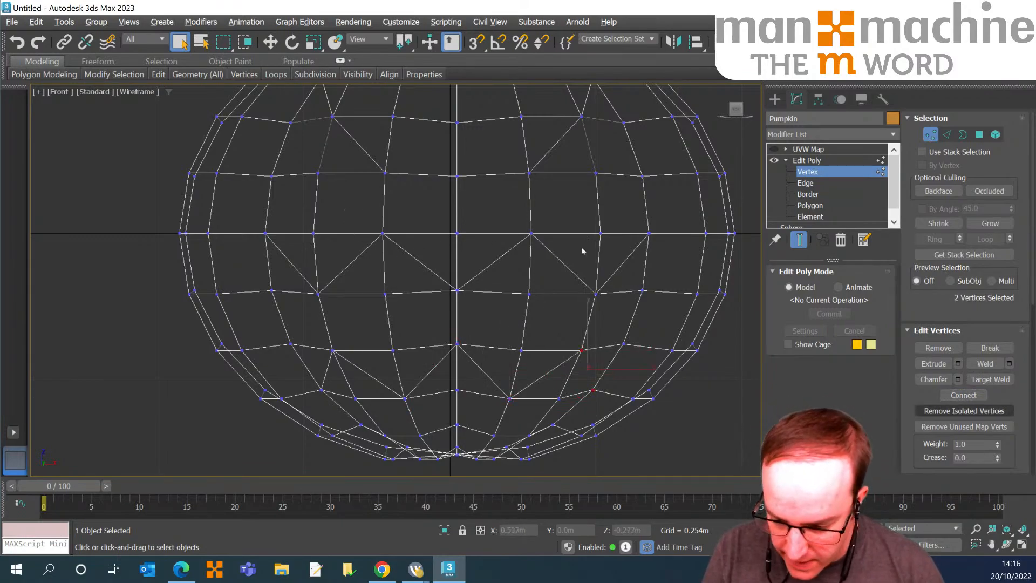
{"action": "left_click", "coordinate": [964, 395]}
{"action": "middle_click_drag", "start_coordinate": [638, 350], "coordinate": [593, 346]}
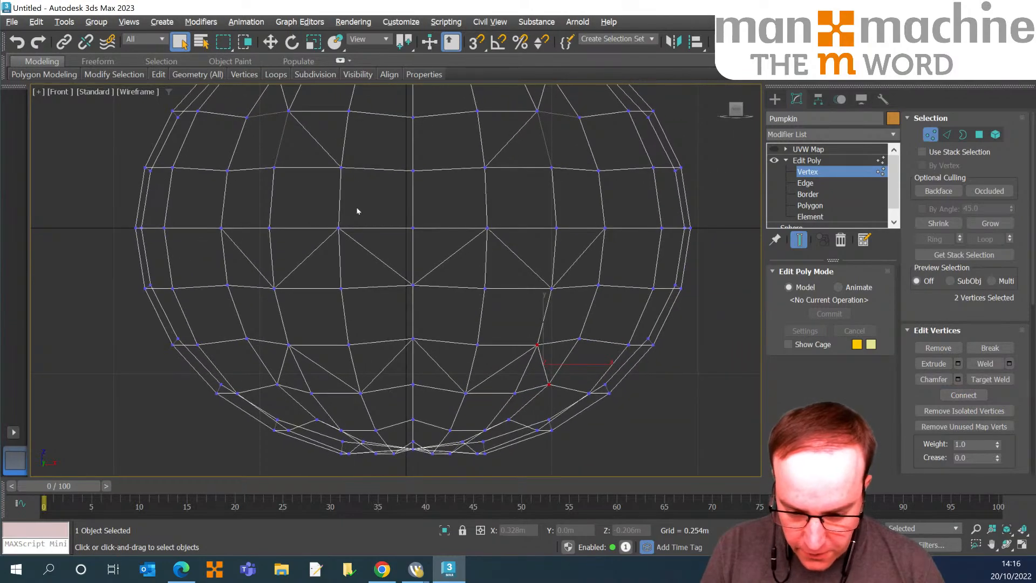
{"action": "middle_click_drag", "start_coordinate": [342, 214], "coordinate": [403, 203]}
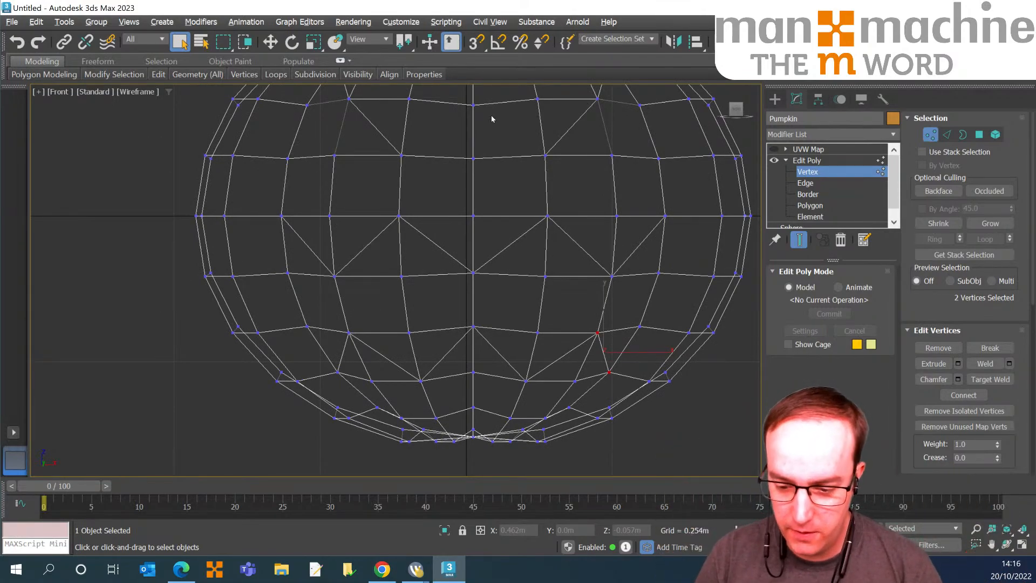
At Polygon level, select the polygons between the two zigzag lines on the right half of the mouth and begin across the centre.
{"action": "key", "text": "4"}
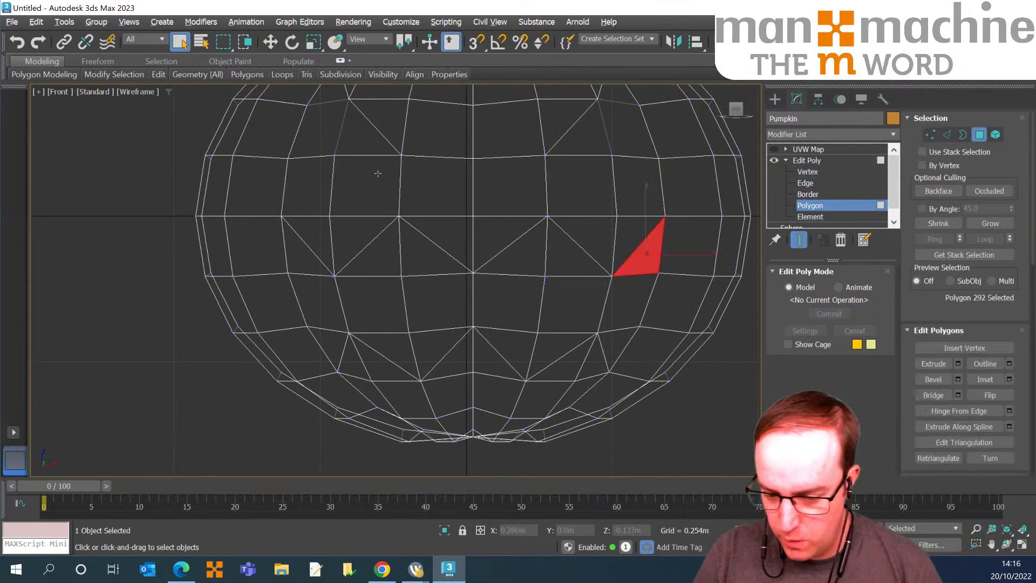
{"action": "left_click", "coordinate": [627, 303], "text": "ctrl"}
{"action": "left_click", "coordinate": [615, 343], "text": "ctrl"}
{"action": "left_click", "coordinate": [555, 347], "text": "ctrl"}
{"action": "left_click", "coordinate": [573, 304], "text": "ctrl"}
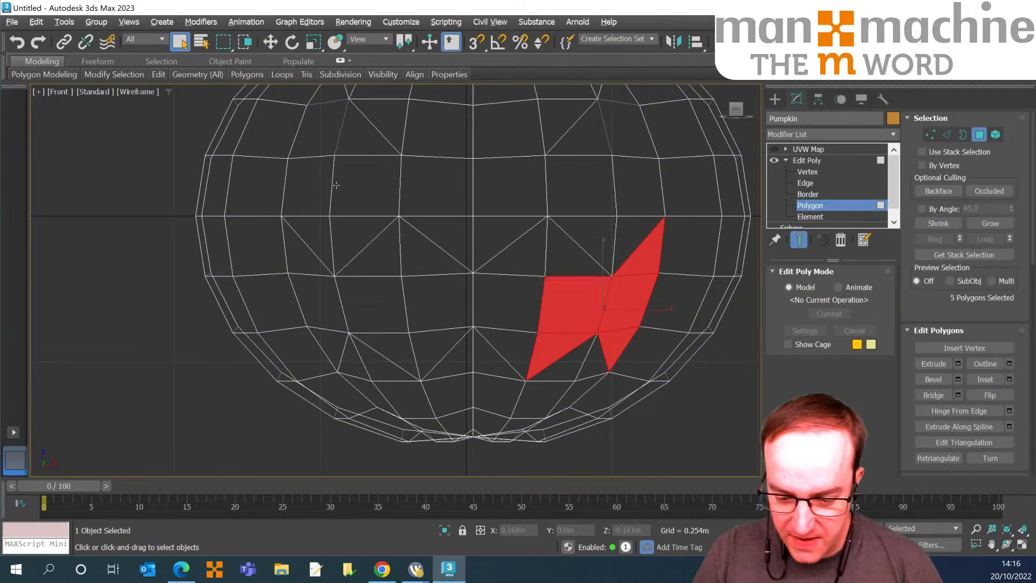
{"action": "left_click", "coordinate": [566, 258], "text": "ctrl"}
{"action": "left_click", "coordinate": [521, 254], "text": "ctrl"}
{"action": "left_click", "coordinate": [508, 303], "text": "ctrl"}
{"action": "left_click", "coordinate": [513, 345], "text": "ctrl"}
{"action": "left_click", "coordinate": [434, 348], "text": "ctrl"}
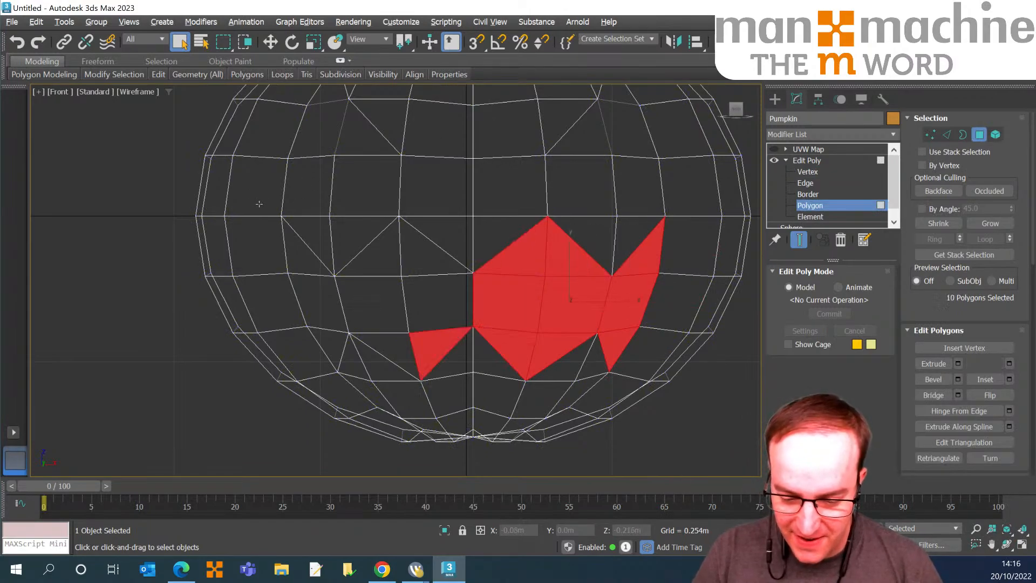
Add the remaining polygons between the zigzag lines on the left half of the mouth to the selection.
{"action": "left_click", "coordinate": [437, 302], "text": "ctrl"}
{"action": "left_click", "coordinate": [437, 245], "text": "ctrl"}
{"action": "left_click", "coordinate": [373, 249], "text": "ctrl"}
{"action": "left_click", "coordinate": [372, 305], "text": "ctrl"}
{"action": "left_click", "coordinate": [389, 353], "text": "ctrl"}
{"action": "left_click", "coordinate": [377, 367], "text": "ctrl"}
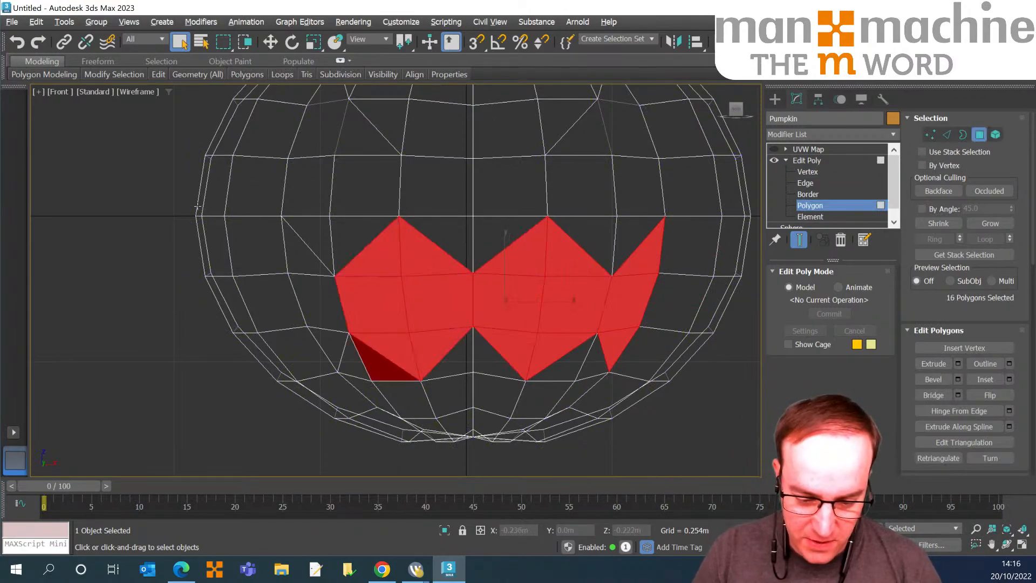
{"action": "left_click", "coordinate": [324, 348], "text": "ctrl"}
{"action": "left_click", "coordinate": [315, 302], "text": "ctrl"}
{"action": "left_click", "coordinate": [302, 251], "text": "ctrl"}
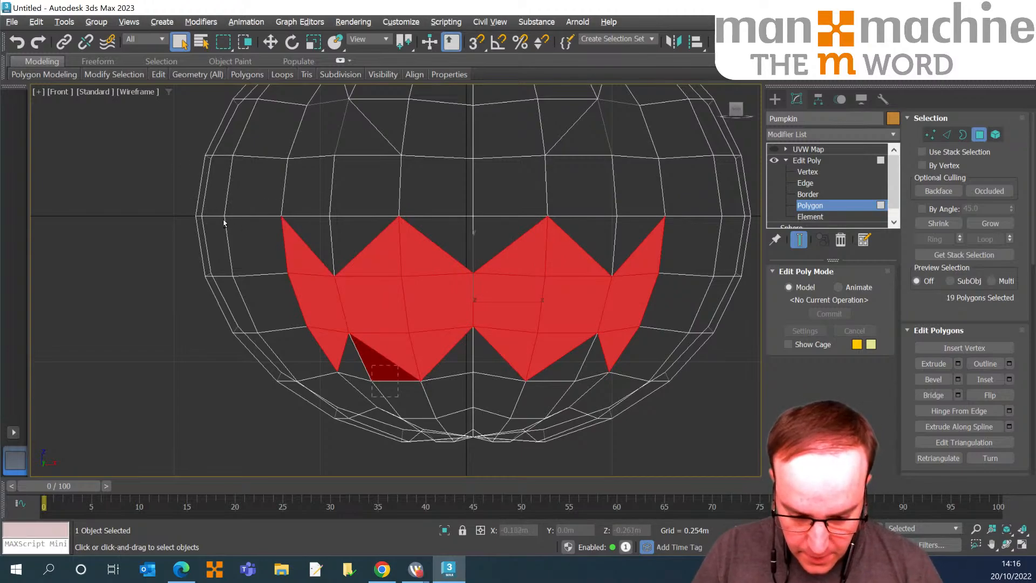
Take the stray back-side polygon out of the selection and delete the mouth polygons to cut the mouth opening.
{"action": "key", "text": "ctrl+z"}
{"action": "key", "text": "ctrl+z"}
{"action": "key", "text": "ctrl+y"}
{"action": "middle_click_drag", "start_coordinate": [352, 210], "coordinate": [395, 301]}
{"action": "scroll", "coordinate": [305, 213], "scroll_direction": "down", "scroll_amount": 4}
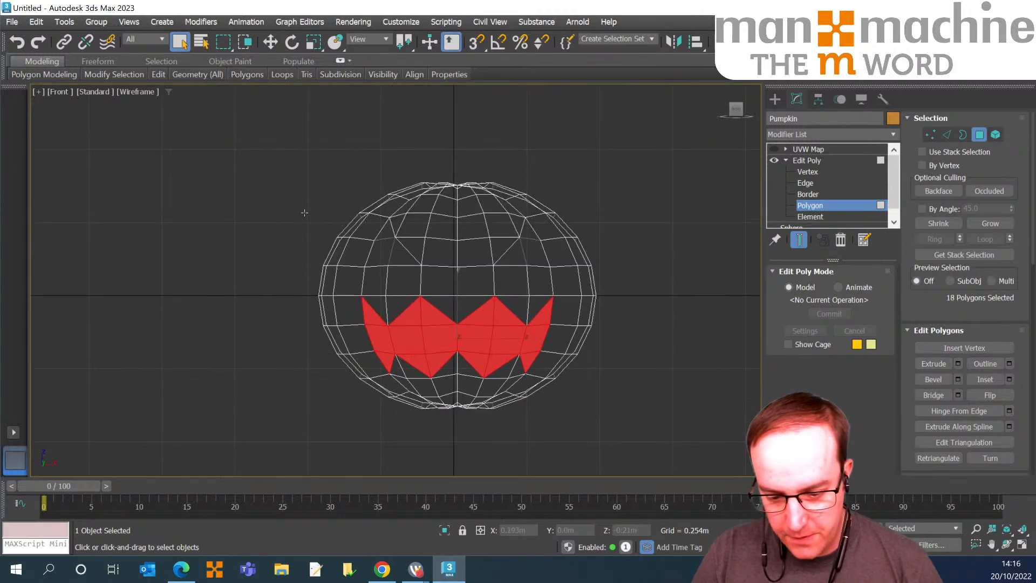
{"action": "scroll", "coordinate": [296, 151], "scroll_direction": "up", "scroll_amount": 2}
{"action": "left_click", "coordinate": [297, 149]}
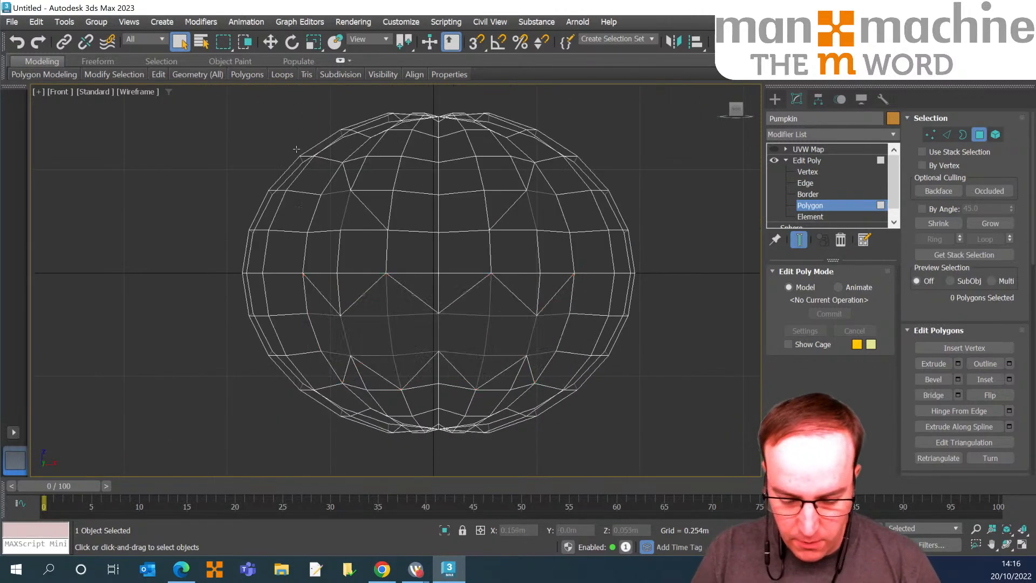
Switch to the Perspective view and remove the UVW Map modifier from the pumpkin's modifier stack.
{"action": "key", "text": "p"}
{"action": "mouse_move", "coordinate": [279, 170]}
{"action": "middle_mouse_down", "text": "alt"}
{"action": "mouse_move", "coordinate": [257, 164]}
{"action": "mouse_move", "coordinate": [259, 173]}
{"action": "mouse_move", "coordinate": [300, 176]}
{"action": "mouse_move", "coordinate": [303, 159]}
{"action": "mouse_move", "coordinate": [240, 160]}
{"action": "mouse_move", "coordinate": [282, 169]}
{"action": "mouse_move", "coordinate": [268, 178]}
{"action": "mouse_move", "coordinate": [283, 172]}
{"action": "middle_mouse_up", "text": "alt"}
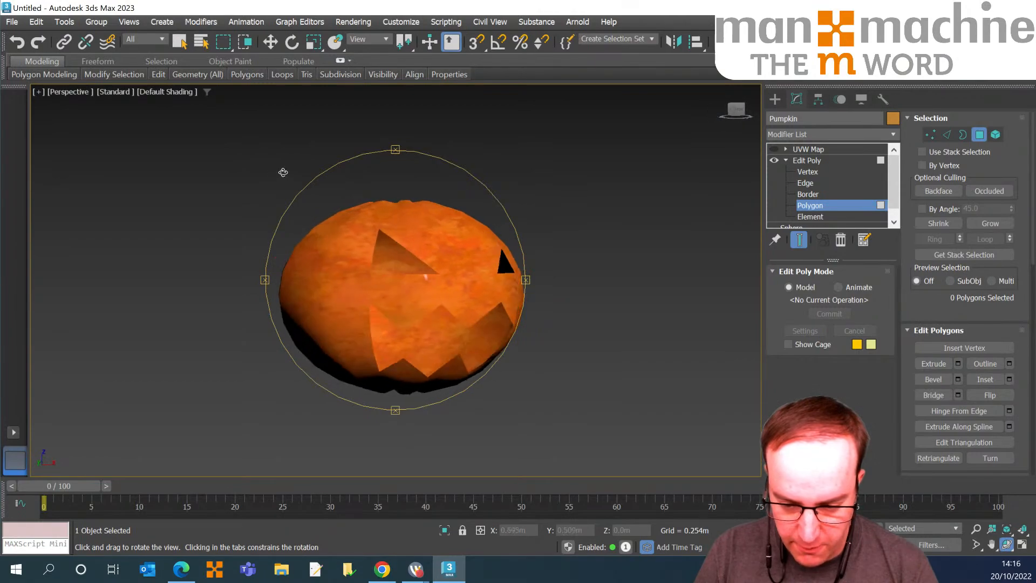
{"action": "left_click_drag", "start_coordinate": [283, 172], "coordinate": [275, 174]}
{"action": "key", "text": "ctrl+z"}
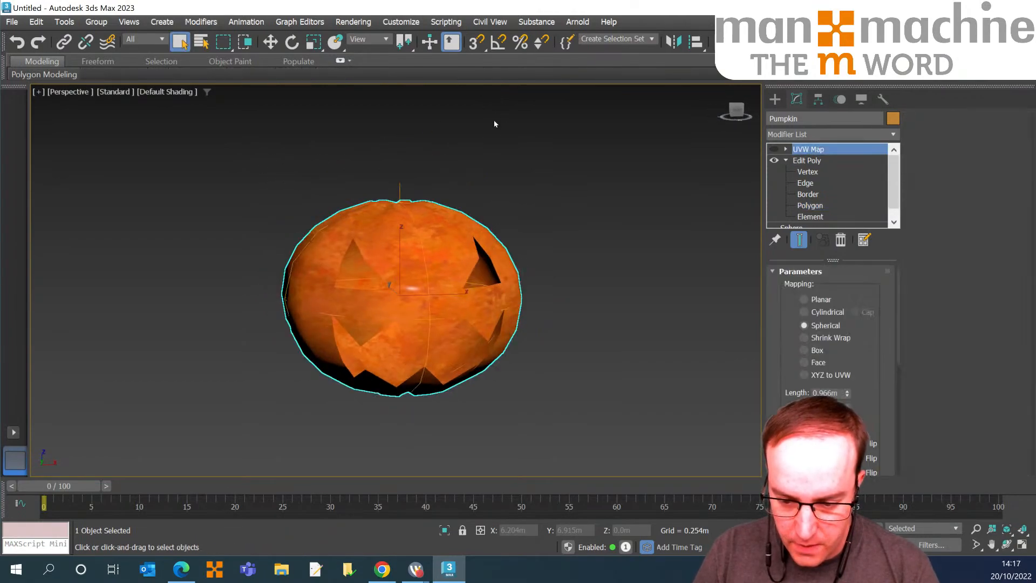
{"action": "key", "text": "ctrl+z"}
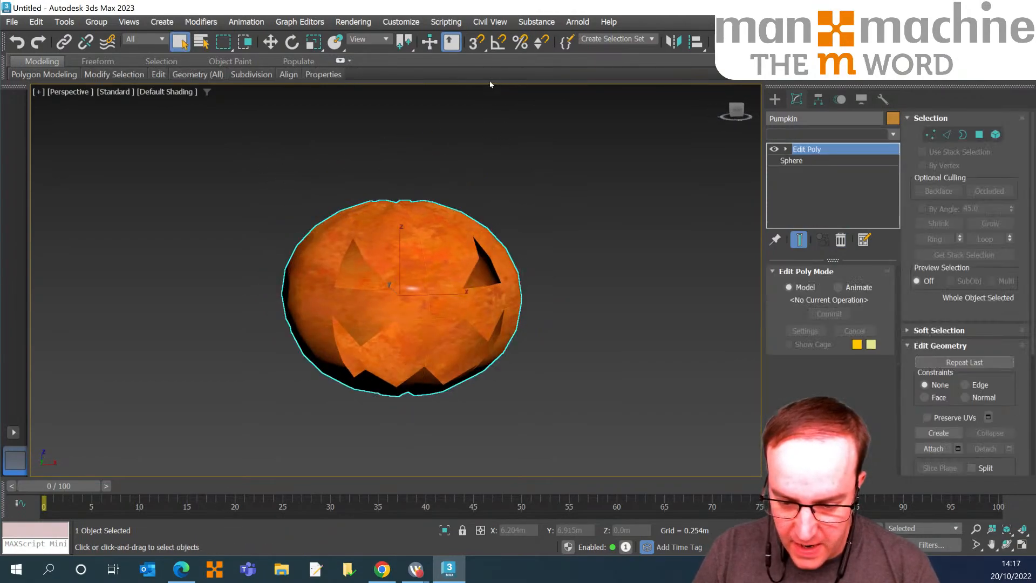
Add a Shell modifier to the pumpkin above Edit Poly to give its wall thickness.
{"action": "type", "text": "sh"}
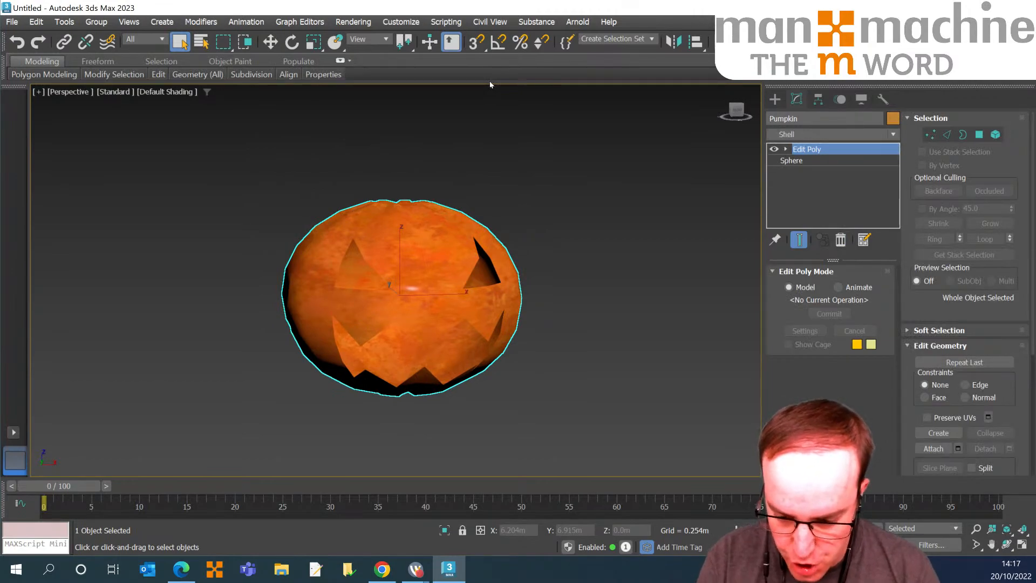
{"action": "key", "text": "Return"}
{"action": "left_click", "coordinate": [389, 151]}
Examine the wall thickness at the eye and mouth openings from several angles, along with the Shell parameters.
{"action": "key", "text": "ctrl+r"}
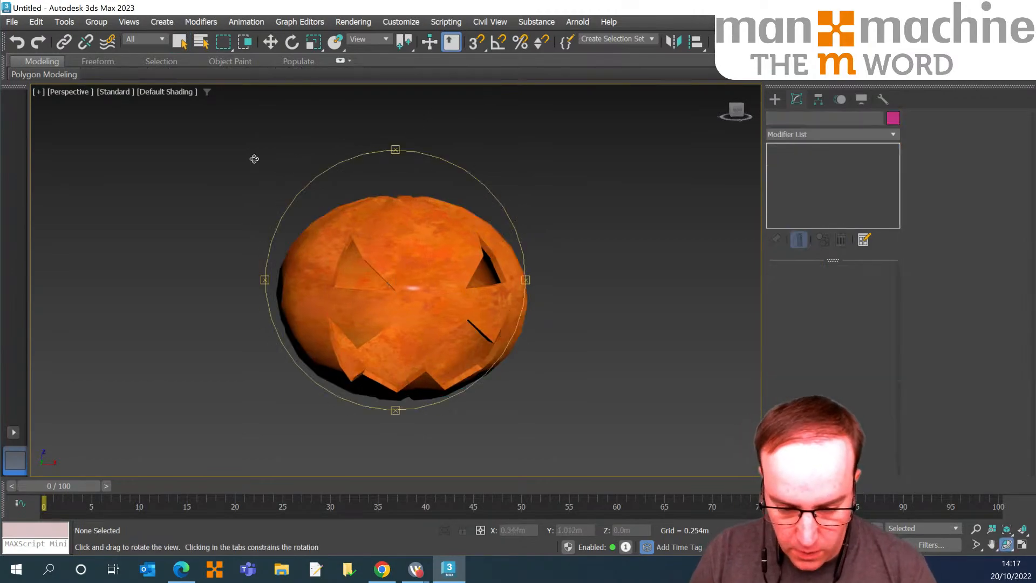
{"action": "middle_click_drag", "start_coordinate": [254, 159], "coordinate": [204, 154], "text": "alt"}
{"action": "scroll", "coordinate": [168, 151], "scroll_direction": "down", "scroll_amount": 1}
{"action": "scroll", "coordinate": [169, 151], "scroll_direction": "up", "scroll_amount": 2}
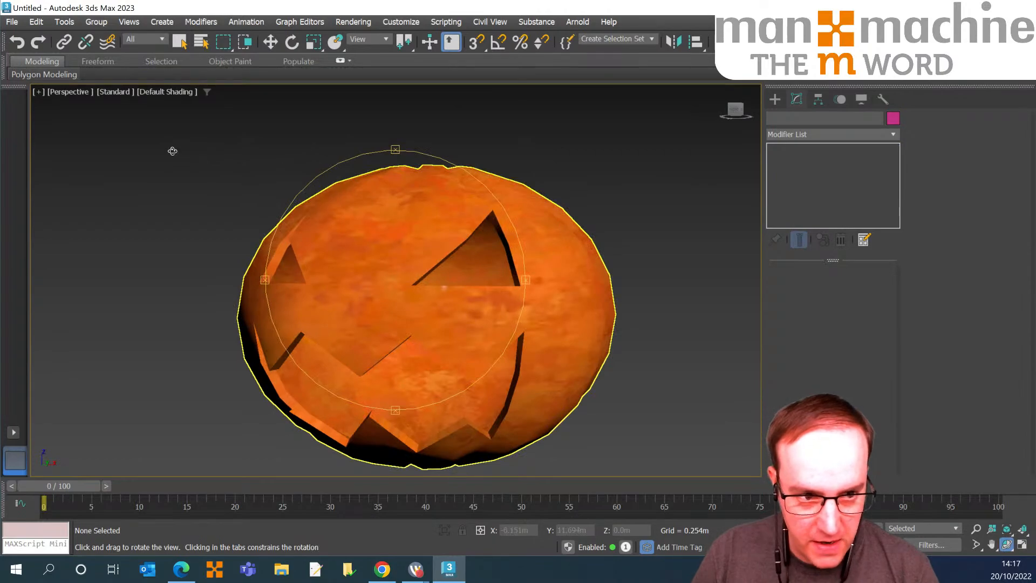
{"action": "scroll", "coordinate": [172, 151], "scroll_direction": "up", "scroll_amount": 2}
{"action": "scroll", "coordinate": [189, 156], "scroll_direction": "up", "scroll_amount": 1}
{"action": "middle_click_drag", "start_coordinate": [153, 152], "coordinate": [247, 144], "text": "alt"}
{"action": "scroll", "coordinate": [252, 159], "scroll_direction": "down", "scroll_amount": 3}
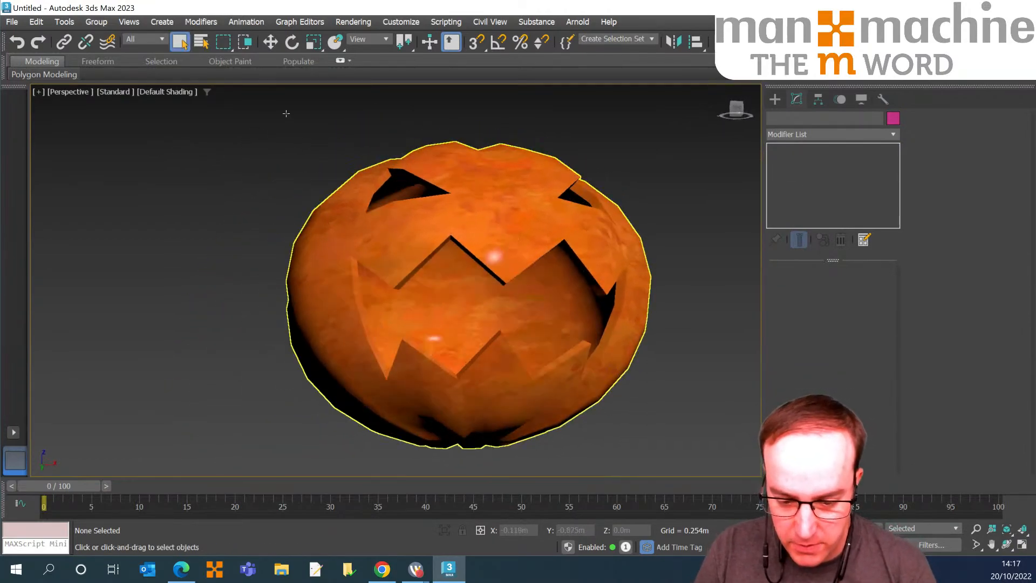
{"action": "left_click", "coordinate": [286, 114]}
{"action": "left_click_drag", "start_coordinate": [526, 186], "coordinate": [475, 182]}
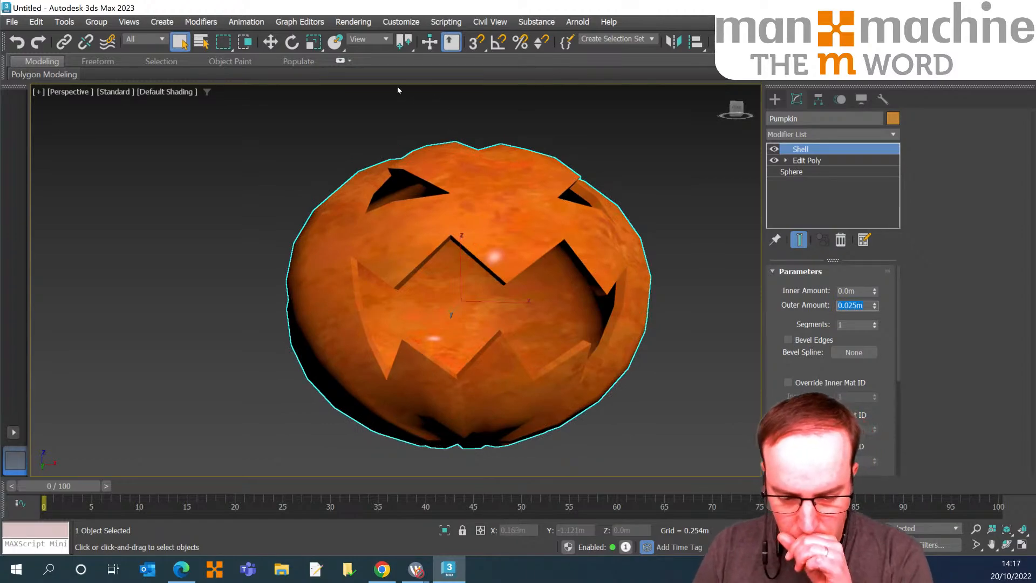
{"action": "left_click", "coordinate": [445, 115]}
{"action": "key", "text": "ctrl+r"}
{"action": "left_click_drag", "start_coordinate": [245, 153], "coordinate": [236, 176]}
{"action": "right_click", "coordinate": [237, 172]}
Add a TurboSmooth modifier to the pumpkin above Shell and view the smoothed face from the front.
{"action": "left_click", "coordinate": [335, 237]}
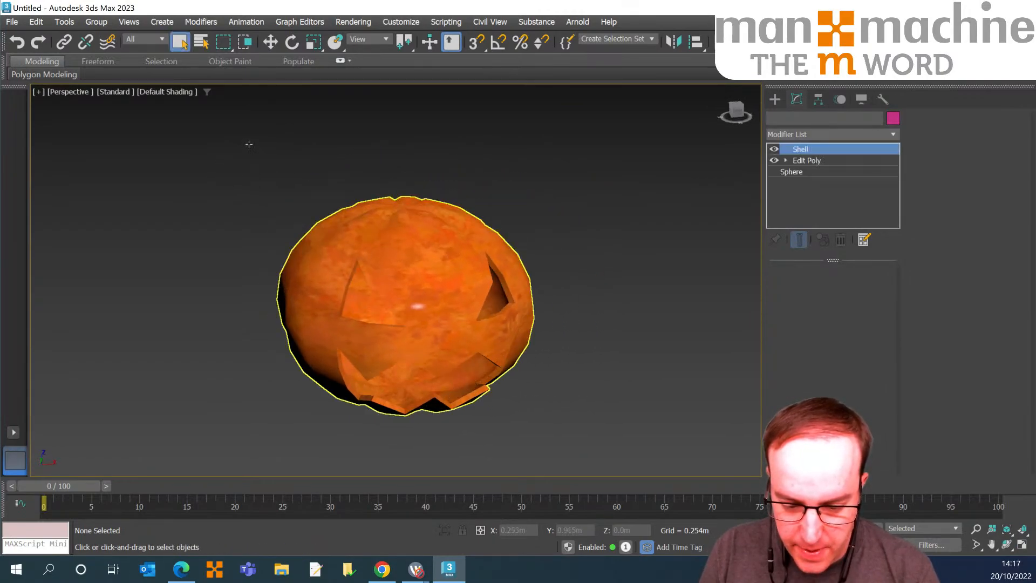
{"action": "key", "text": "ctrl+7"}
{"action": "type", "text": "tu"}
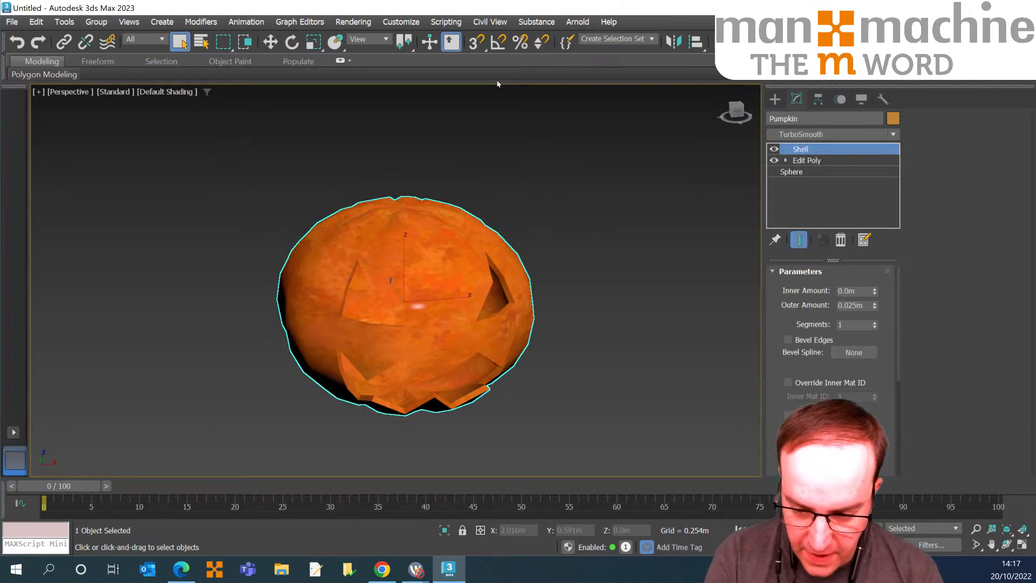
{"action": "key", "text": "Return"}
{"action": "key", "text": "ctrl+r"}
{"action": "mouse_move", "coordinate": [294, 178]}
{"action": "left_mouse_down"}
{"action": "mouse_move", "coordinate": [262, 160]}
{"action": "mouse_move", "coordinate": [244, 169]}
{"action": "mouse_move", "coordinate": [302, 163]}
{"action": "left_mouse_up"}
{"action": "right_click", "coordinate": [507, 109]}
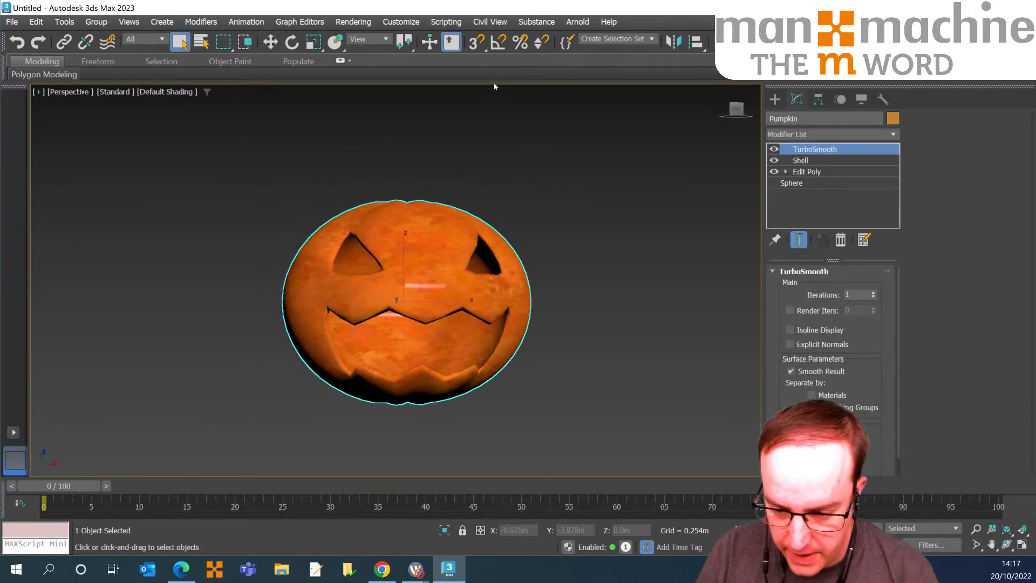
Add a UVW Map modifier with Spherical mapping above TurboSmooth and inspect the texture on the pumpkin.
{"action": "key", "text": "ctrl+7"}
{"action": "type", "text": "u"}
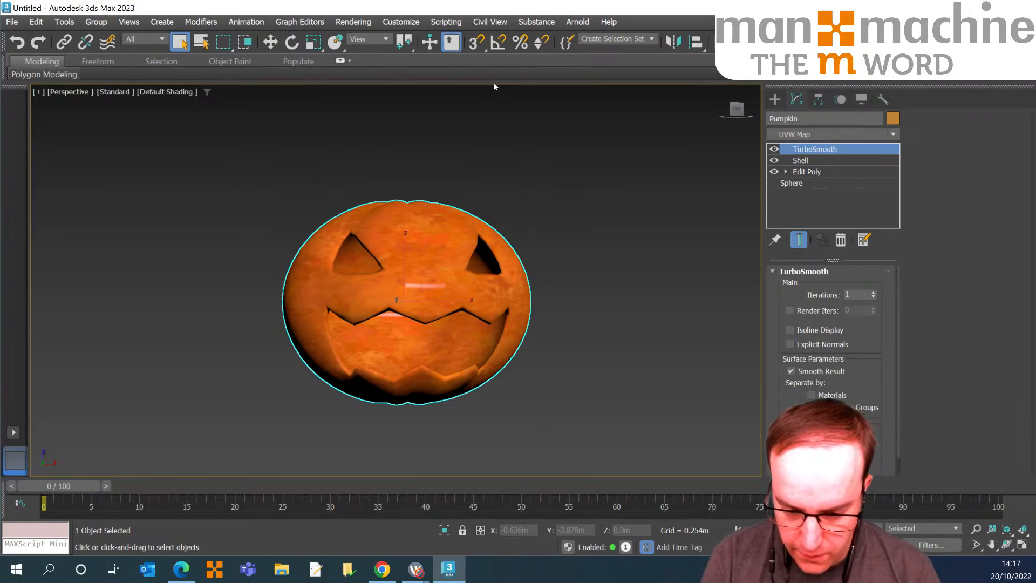
{"action": "key", "text": "Return"}
{"action": "left_click", "coordinate": [804, 326]}
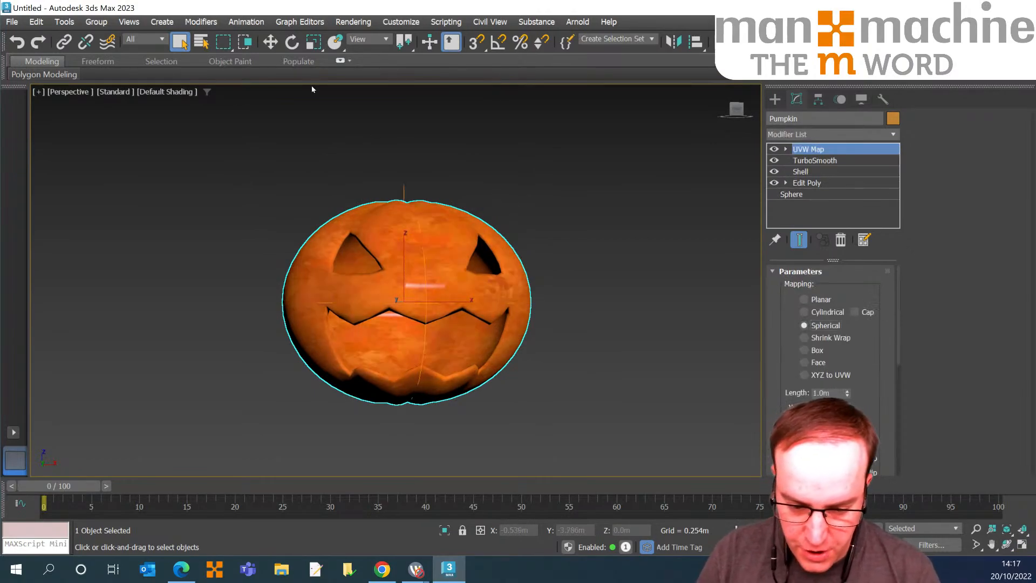
{"action": "left_click", "coordinate": [310, 112]}
{"action": "key", "text": "ctrl+r"}
{"action": "mouse_move", "coordinate": [261, 148]}
{"action": "left_mouse_down"}
{"action": "mouse_move", "coordinate": [227, 149]}
{"action": "mouse_move", "coordinate": [271, 151]}
{"action": "mouse_move", "coordinate": [252, 155]}
{"action": "mouse_move", "coordinate": [266, 167]}
{"action": "left_mouse_up"}
{"action": "key", "text": "q"}
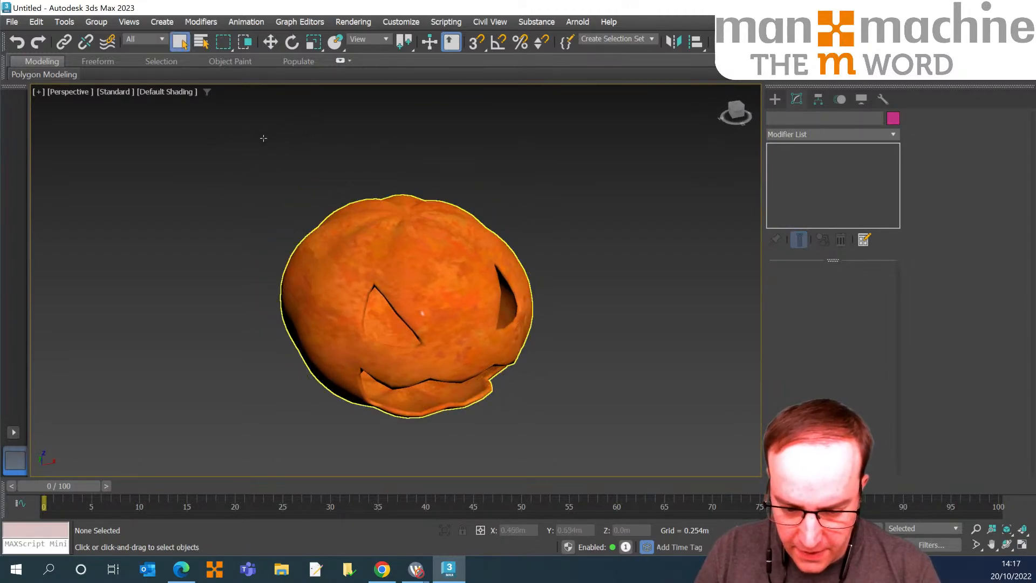
{"action": "scroll", "coordinate": [225, 148], "scroll_direction": "up", "scroll_amount": 2}
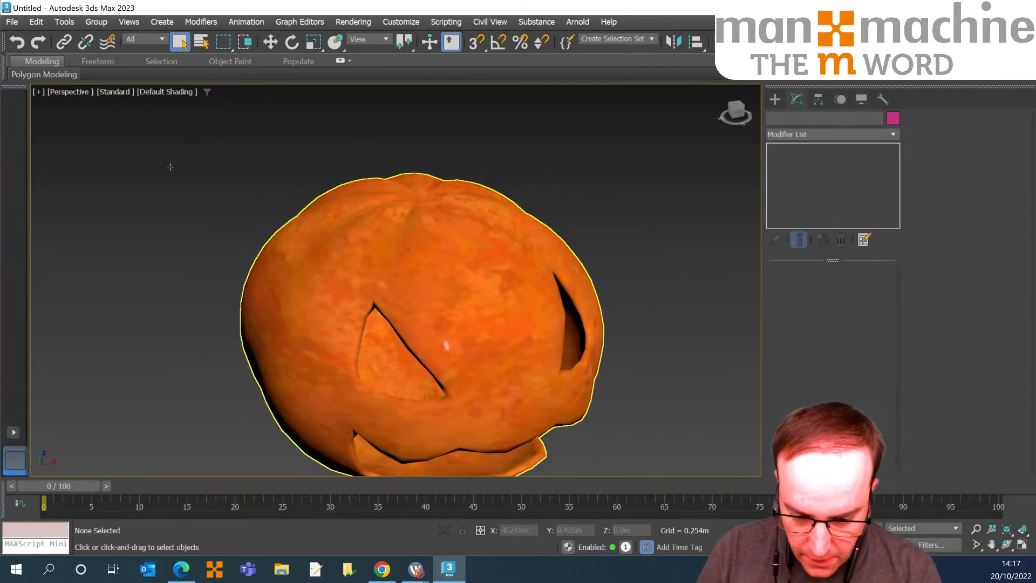
Create a cylinder about 0.059 m in radius and 0.118 m high at the pumpkin's centre in the top view.
{"action": "left_click", "coordinate": [337, 180]}
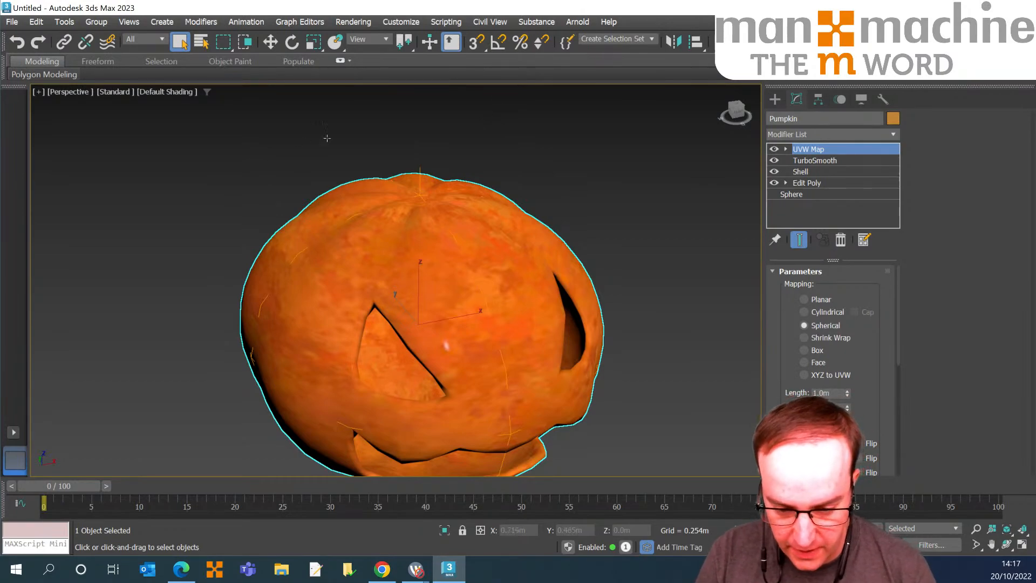
{"action": "middle_click_drag", "start_coordinate": [259, 133], "coordinate": [262, 181], "text": "alt"}
{"action": "scroll", "coordinate": [261, 180], "scroll_direction": "down", "scroll_amount": 2}
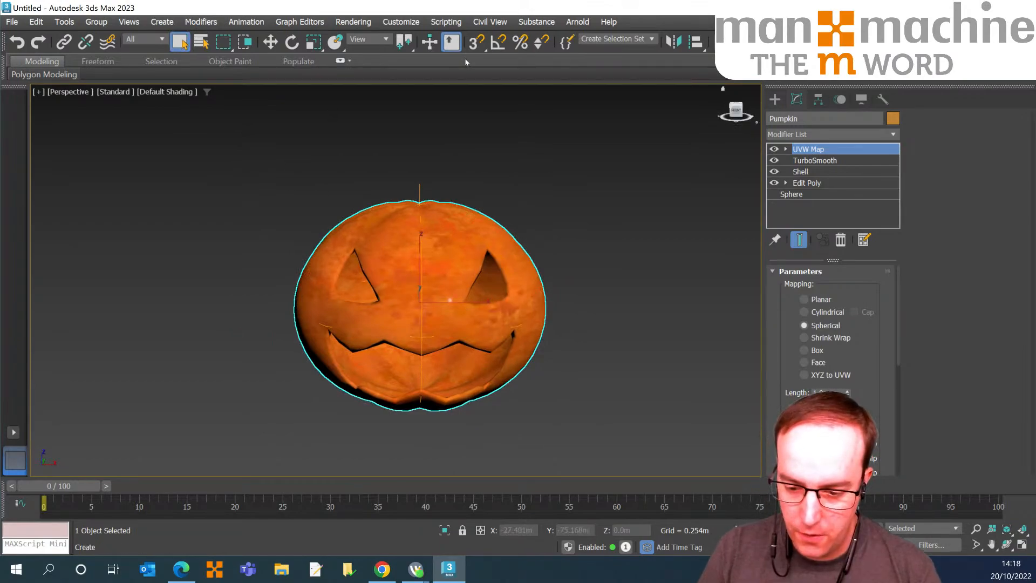
{"action": "left_click", "coordinate": [775, 99]}
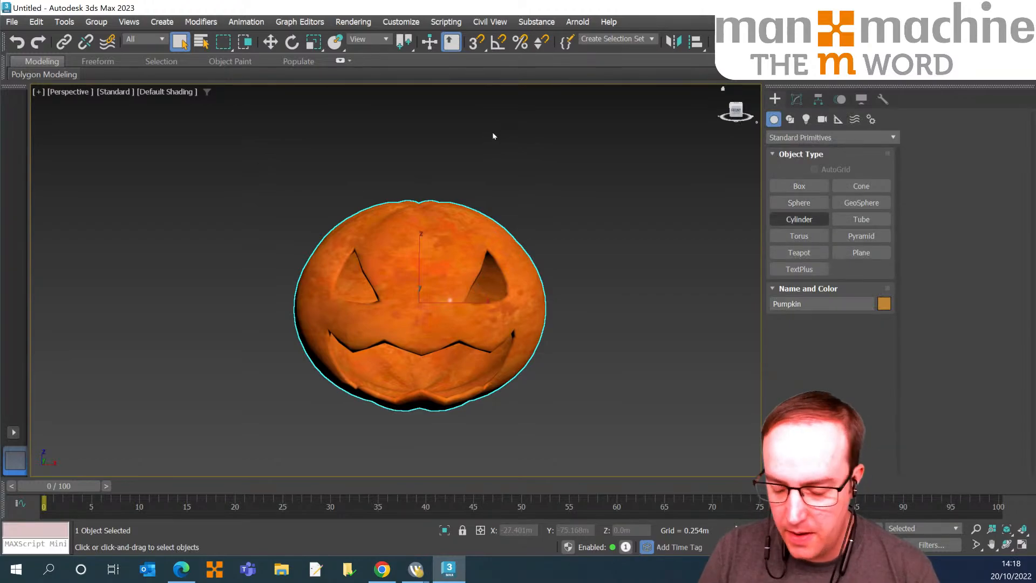
{"action": "middle_click_drag", "start_coordinate": [302, 140], "coordinate": [330, 125]}
{"action": "key", "text": "t"}
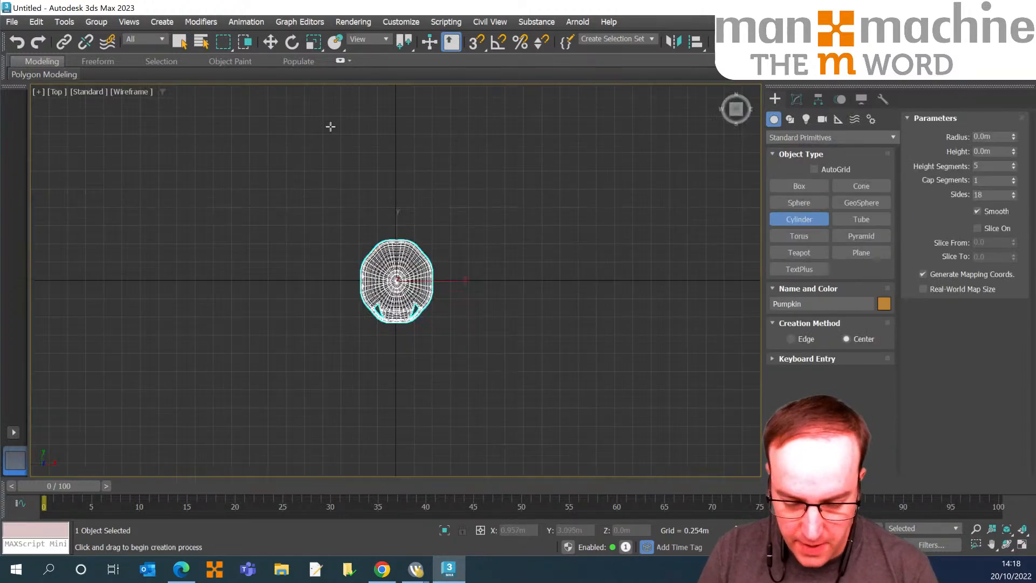
{"action": "scroll", "coordinate": [245, 160], "scroll_direction": "up", "scroll_amount": 10}
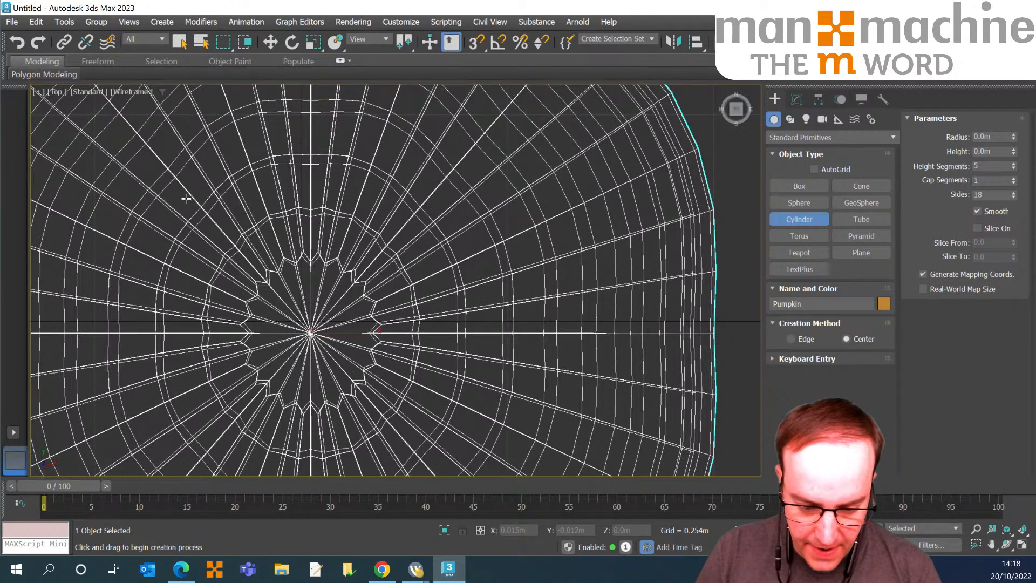
{"action": "left_click_drag", "start_coordinate": [186, 199], "coordinate": [206, 178]}
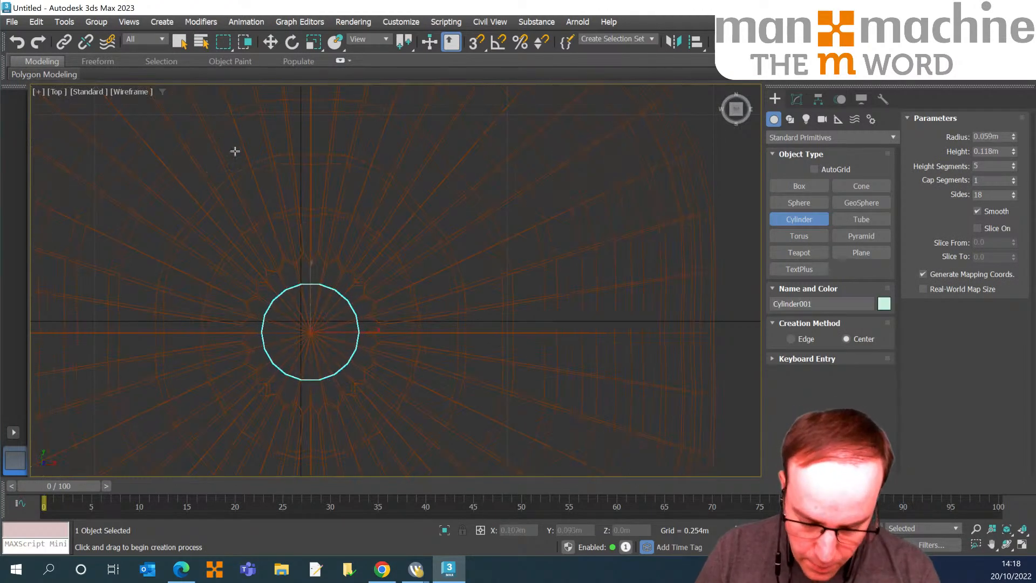
Move the cylinder straight up to about Z 0.374 m in the left view so its base sits in the pumpkin's crown.
{"action": "key", "text": "l"}
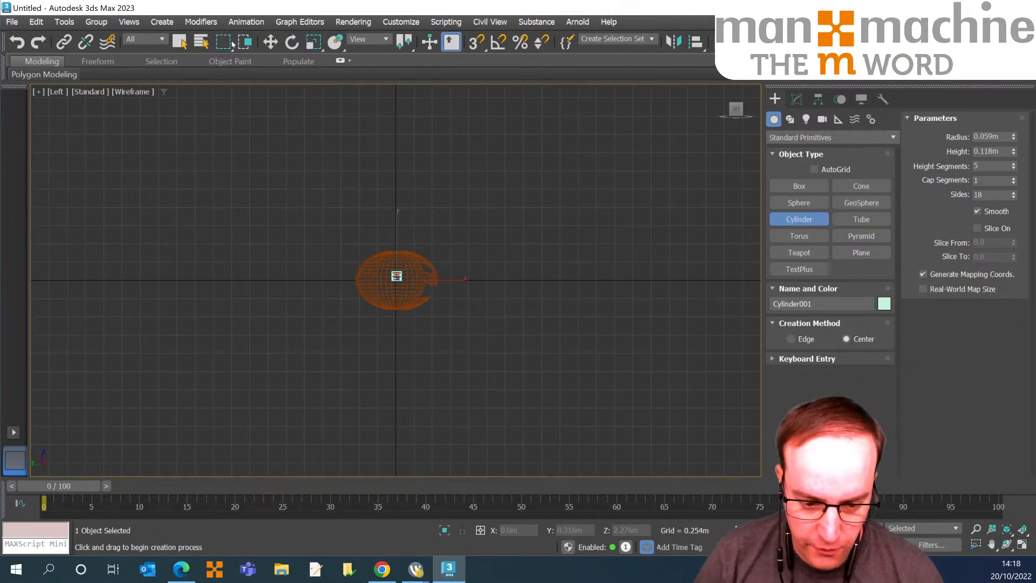
{"action": "left_click", "coordinate": [270, 42]}
{"action": "scroll", "coordinate": [230, 184], "scroll_direction": "up", "scroll_amount": 5}
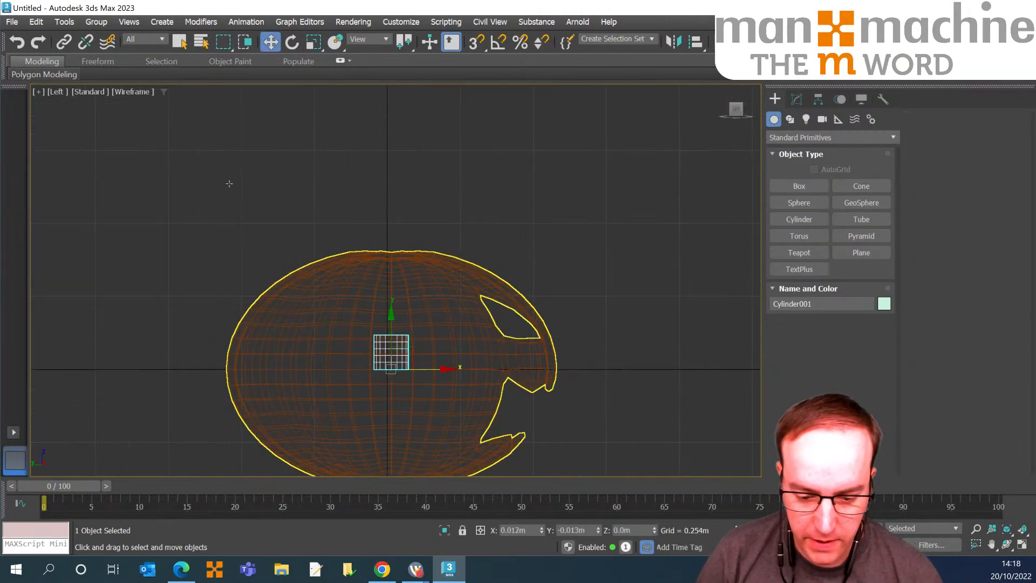
{"action": "left_click_drag", "start_coordinate": [391, 313], "coordinate": [393, 205]}
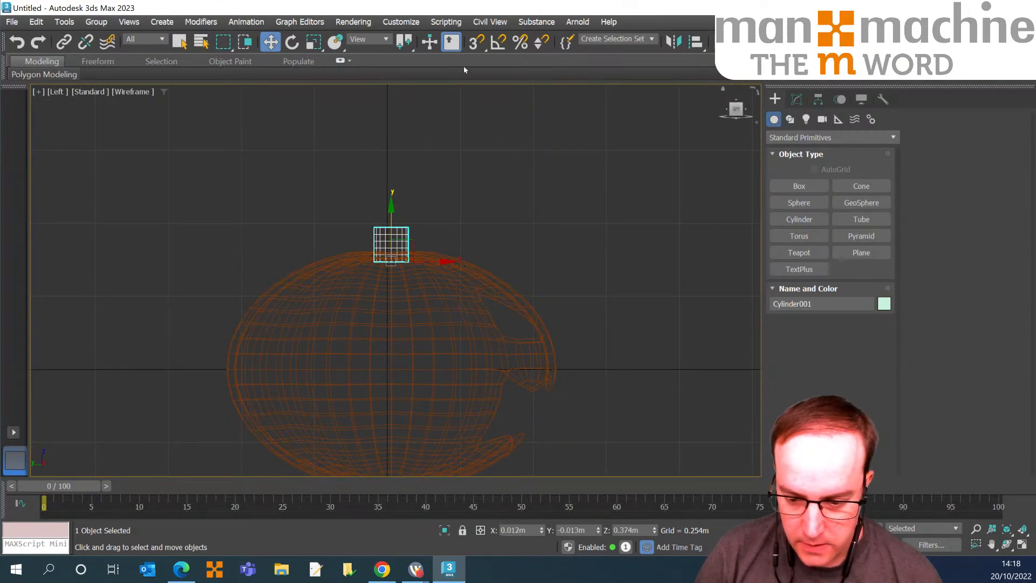
Increase the cylinder's height to about 0.277 m and set it to 10 height segments and 32 sides.
{"action": "left_click", "coordinate": [796, 99]}
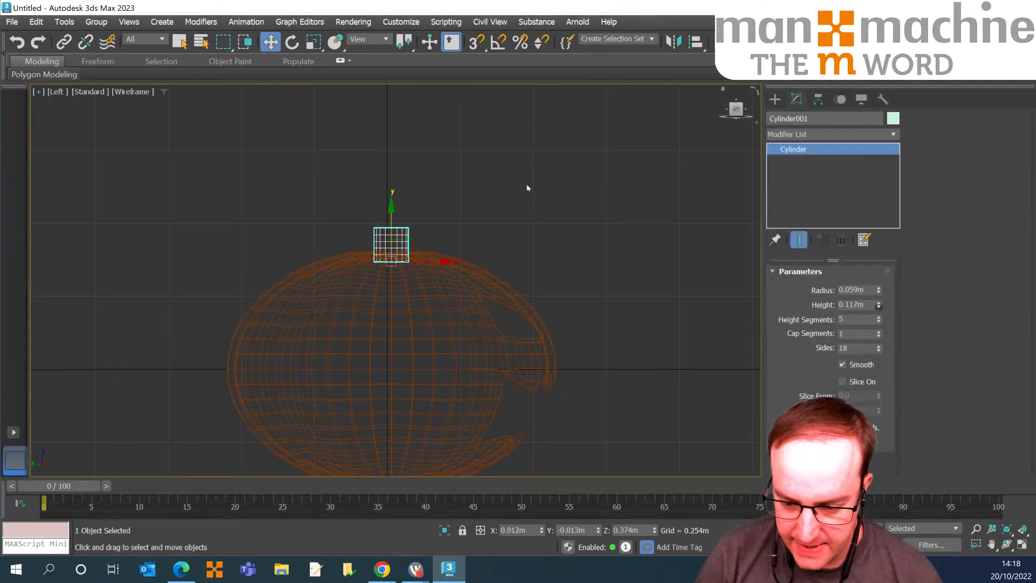
{"action": "left_click_drag", "start_coordinate": [879, 304], "coordinate": [884, 246]}
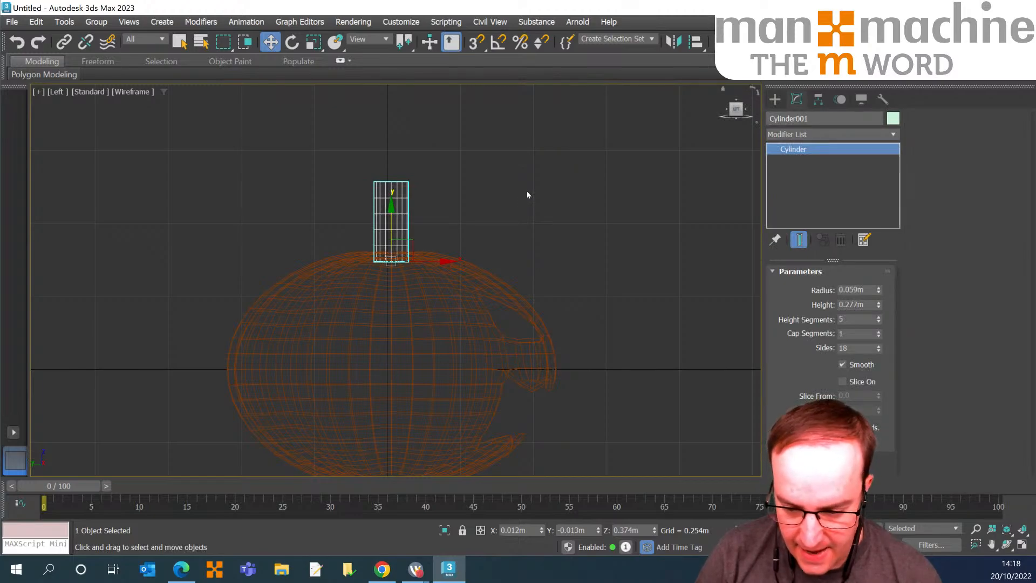
{"action": "left_click_drag", "start_coordinate": [858, 320], "coordinate": [762, 315]}
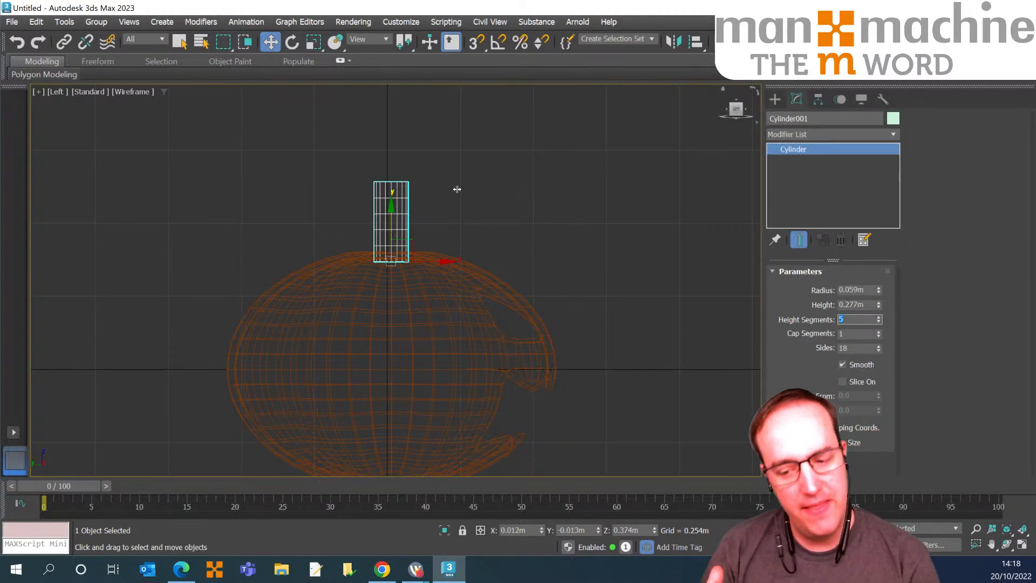
{"action": "type", "text": "10"}
{"action": "key", "text": "Return"}
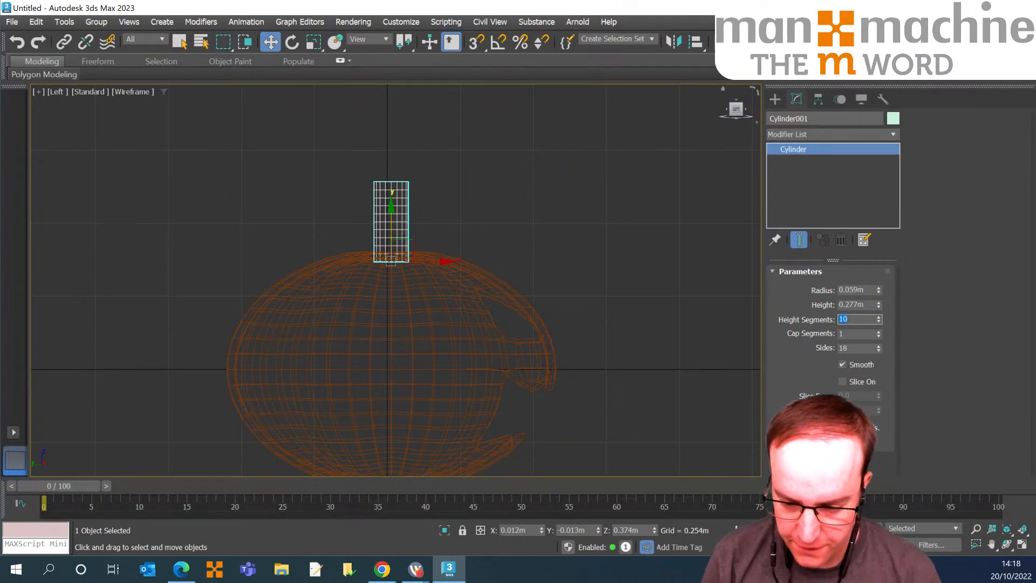
{"action": "key", "text": "Tab"}
{"action": "key", "text": "Tab"}
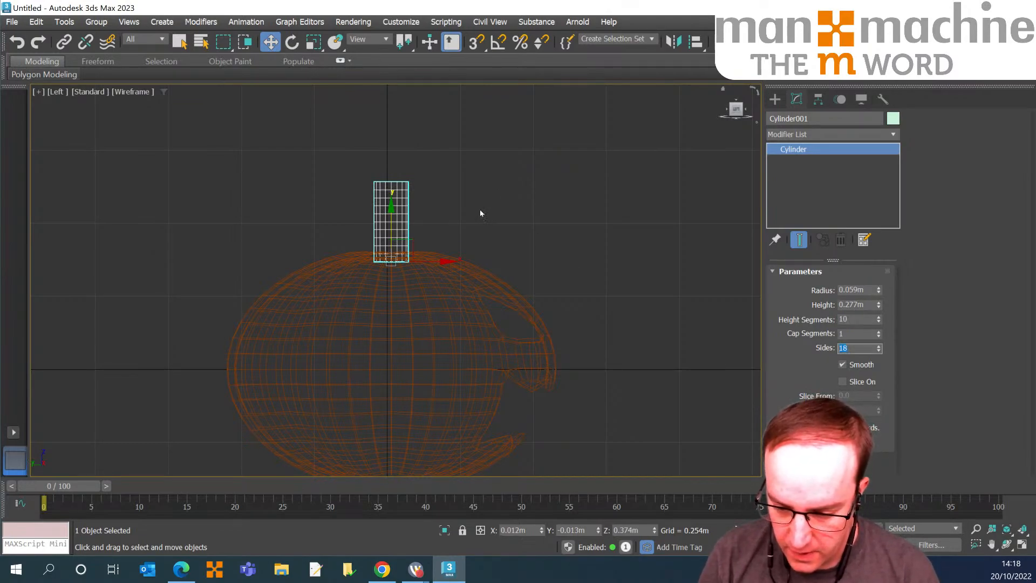
{"action": "key", "text": "Return"}
{"action": "middle_click_drag", "start_coordinate": [400, 156], "coordinate": [406, 150]}
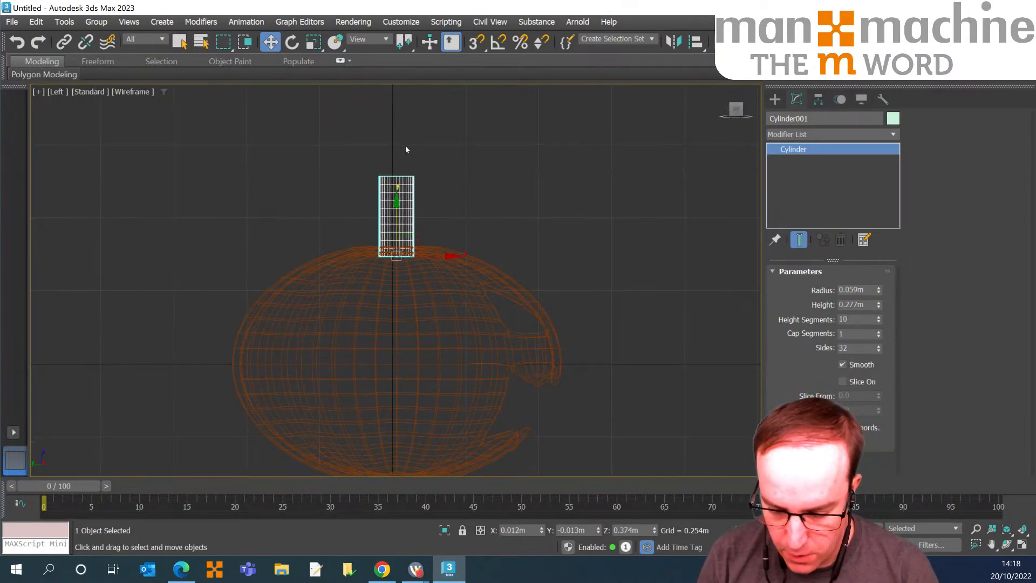
Add an Edit Poly modifier to the stem cylinder and enter its Vertex level in the front view.
{"action": "key", "text": "p"}
{"action": "mouse_move", "coordinate": [303, 145]}
{"action": "middle_mouse_down", "text": "alt"}
{"action": "mouse_move", "coordinate": [281, 146]}
{"action": "mouse_move", "coordinate": [274, 116]}
{"action": "middle_mouse_up", "text": "alt"}
{"action": "scroll", "coordinate": [485, 202], "scroll_direction": "up", "scroll_amount": 3}
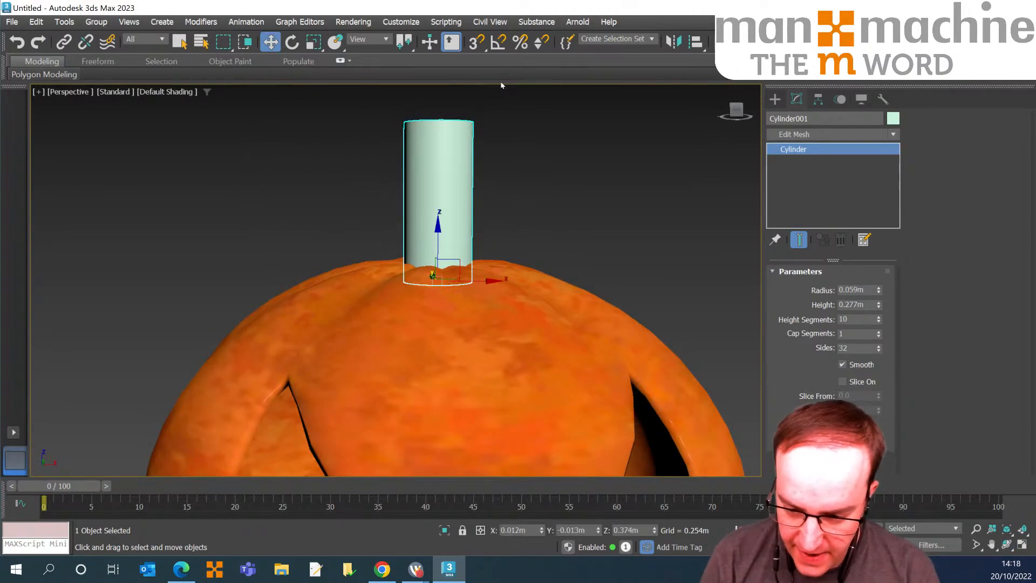
{"action": "key", "text": "e"}
{"action": "middle_click_drag", "start_coordinate": [501, 85], "coordinate": [237, 171]}
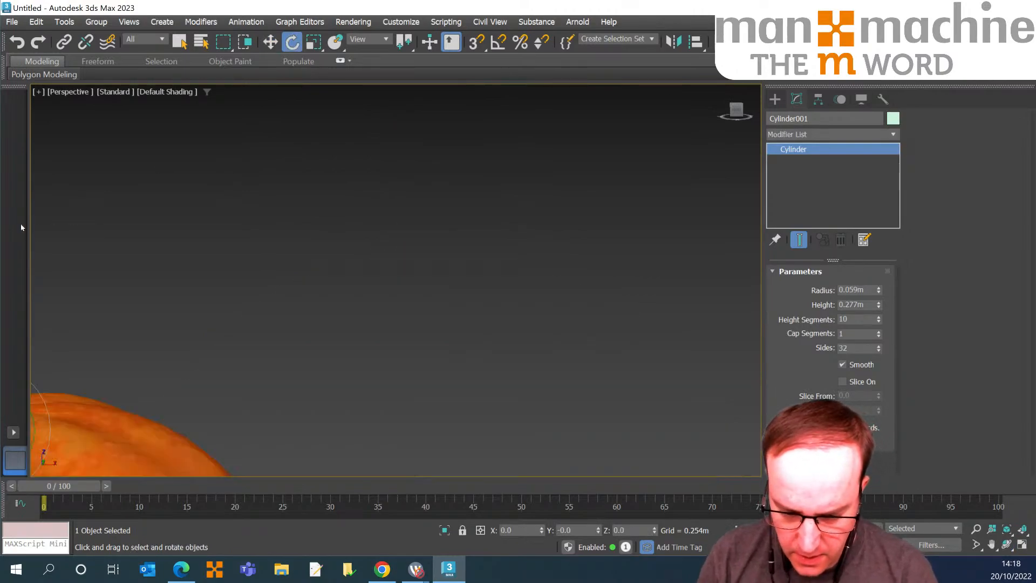
{"action": "scroll", "coordinate": [86, 206], "scroll_direction": "down", "scroll_amount": 5}
{"action": "middle_click_drag", "start_coordinate": [152, 186], "coordinate": [496, 107]}
{"action": "scroll", "coordinate": [199, 178], "scroll_direction": "up", "scroll_amount": 5}
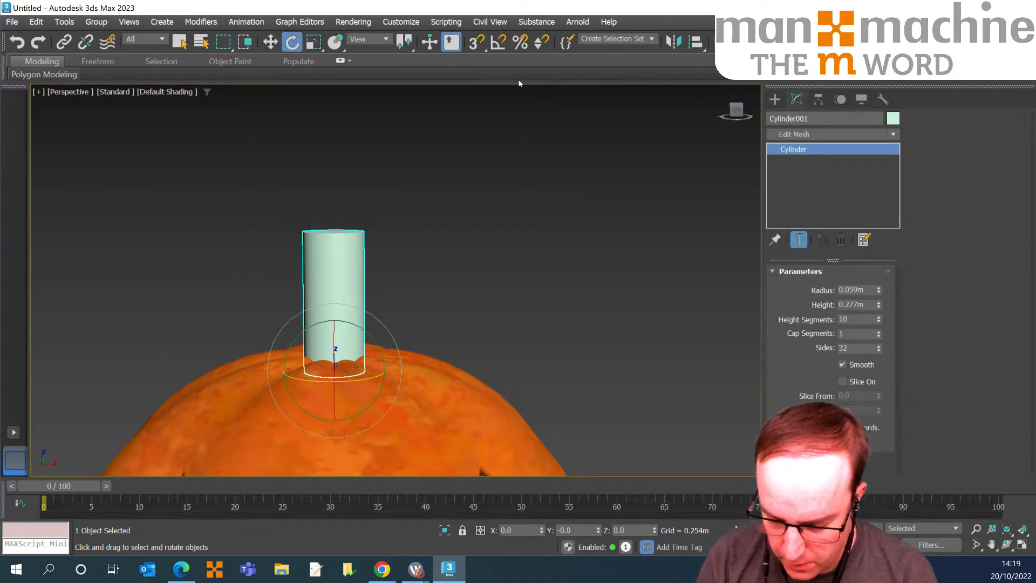
{"action": "key", "text": "e"}
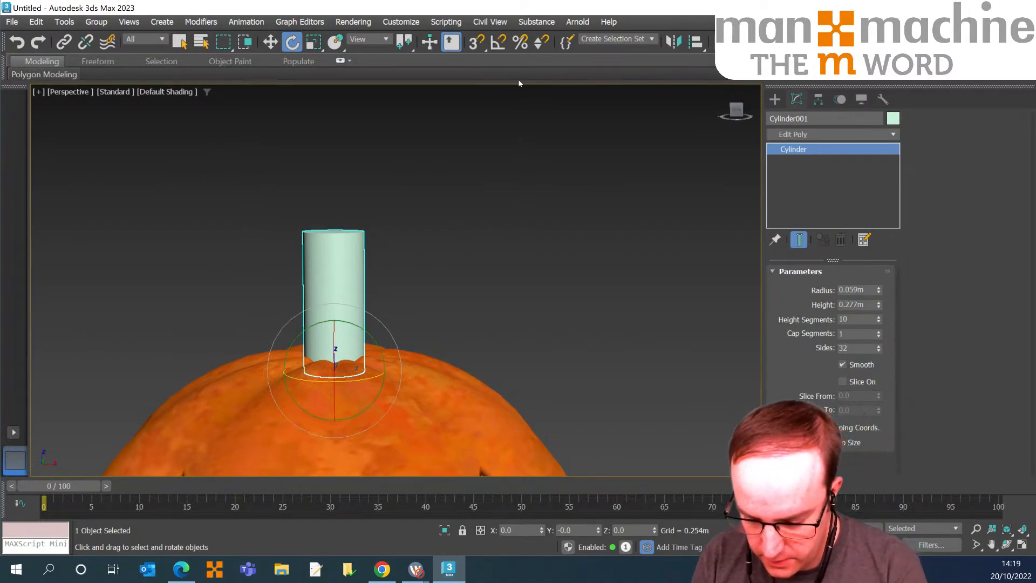
{"action": "key", "text": "Return"}
{"action": "middle_click_drag", "start_coordinate": [242, 155], "coordinate": [409, 123]}
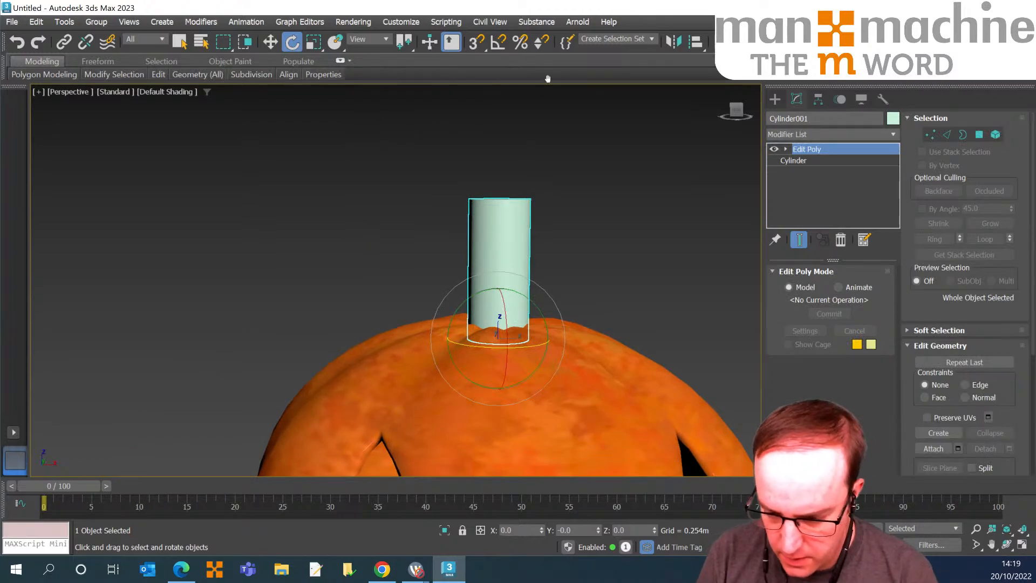
{"action": "middle_click_drag", "start_coordinate": [486, 112], "coordinate": [502, 82]}
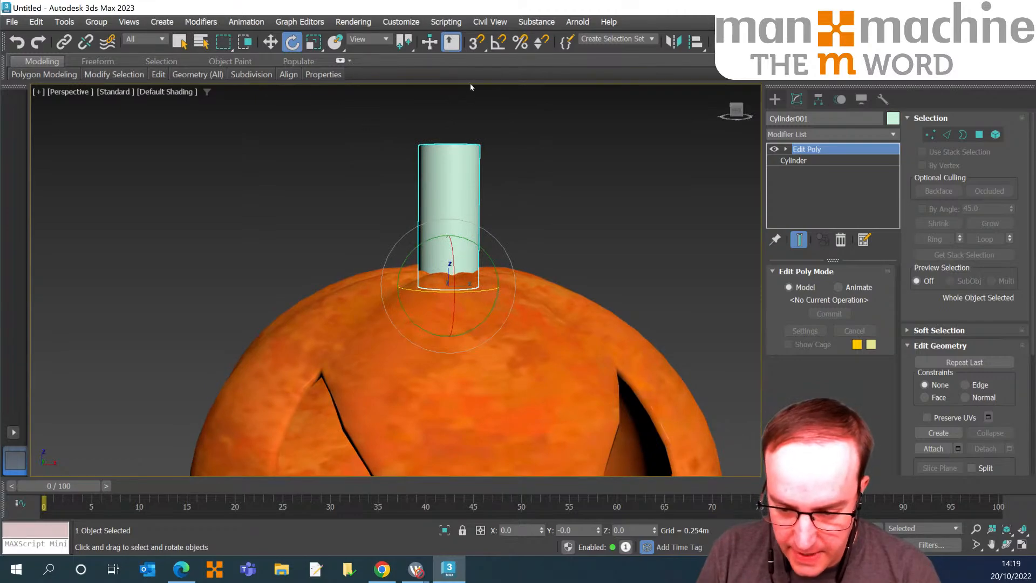
{"action": "key", "text": "1"}
{"action": "key", "text": "1"}
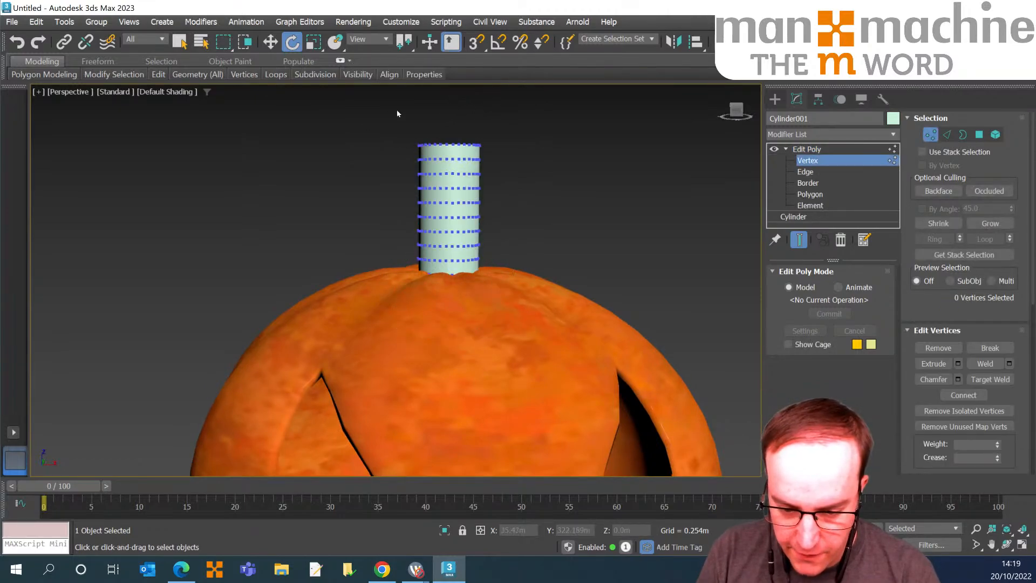
{"action": "key", "text": "f"}
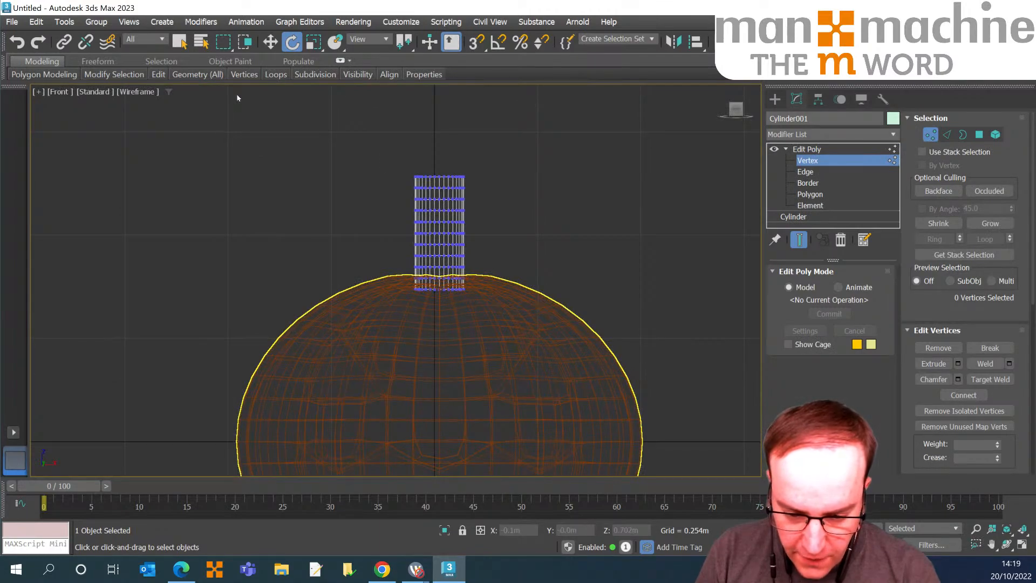
Try scaling the stem's top six vertex rows uniformly in the front view, and undo the scaling.
{"action": "left_click_drag", "start_coordinate": [393, 156], "coordinate": [506, 237]}
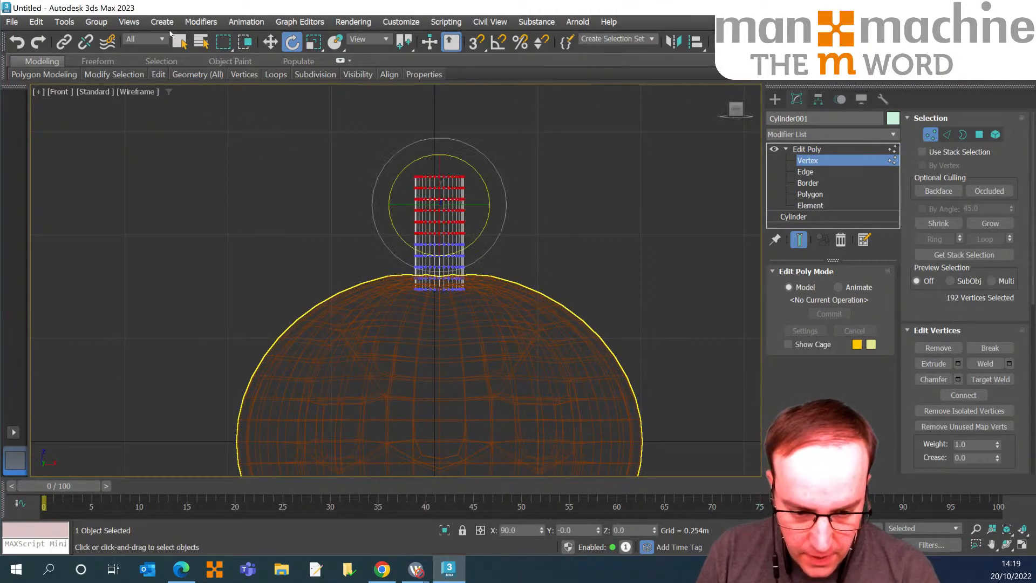
{"action": "left_click", "coordinate": [313, 42]}
{"action": "left_click_drag", "start_coordinate": [267, 112], "coordinate": [264, 115]}
{"action": "scroll", "coordinate": [259, 135], "scroll_direction": "up", "scroll_amount": 3}
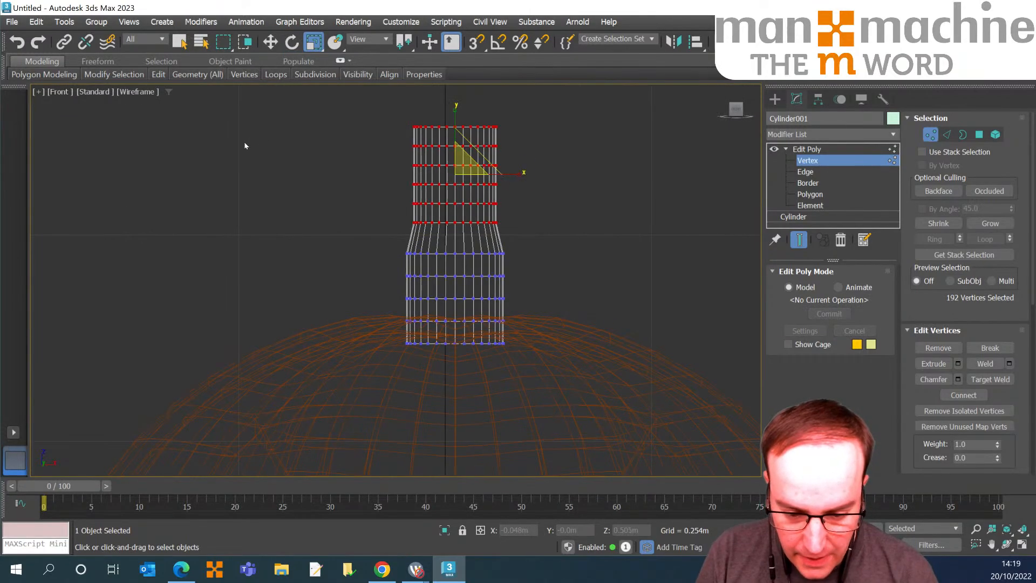
{"action": "key", "text": "ctrl+z"}
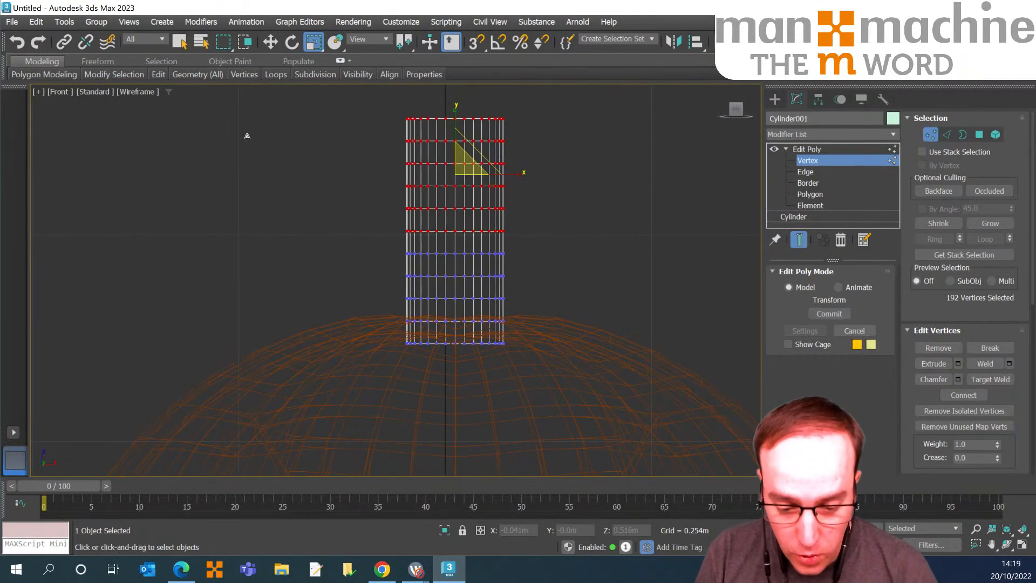
Taper the stem's lower half by narrowing the vertex rows above the lowest two along X, deselecting one lower row after each scale.
{"action": "left_click", "coordinate": [225, 131]}
{"action": "left_click_drag", "start_coordinate": [321, 190], "coordinate": [322, 187]}
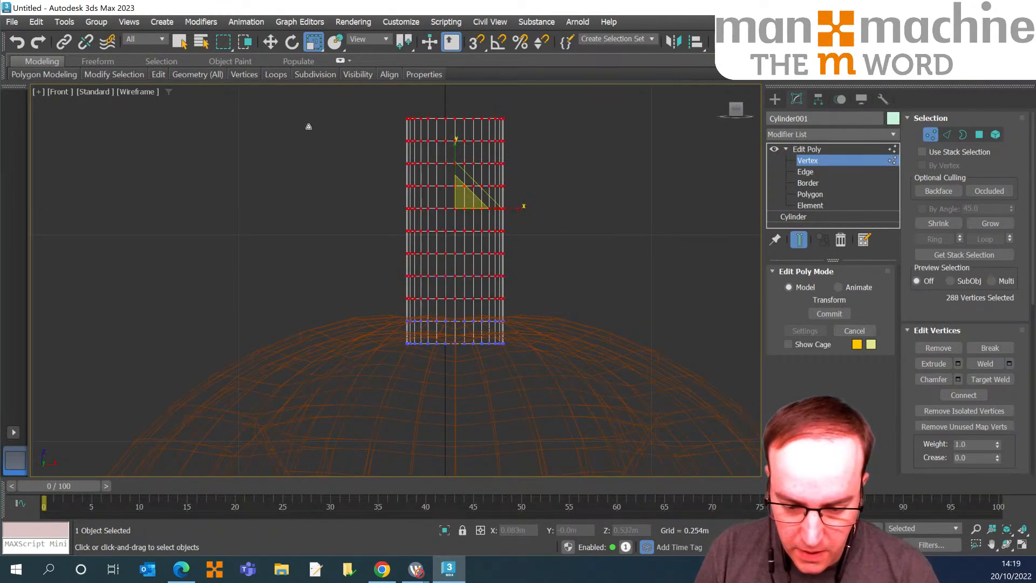
{"action": "left_click_drag", "start_coordinate": [309, 125], "coordinate": [306, 118]}
{"action": "left_click_drag", "start_coordinate": [243, 161], "coordinate": [243, 161], "text": "alt"}
{"action": "left_click_drag", "start_coordinate": [312, 113], "coordinate": [308, 114]}
{"action": "left_click_drag", "start_coordinate": [300, 153], "coordinate": [250, 150], "text": "alt"}
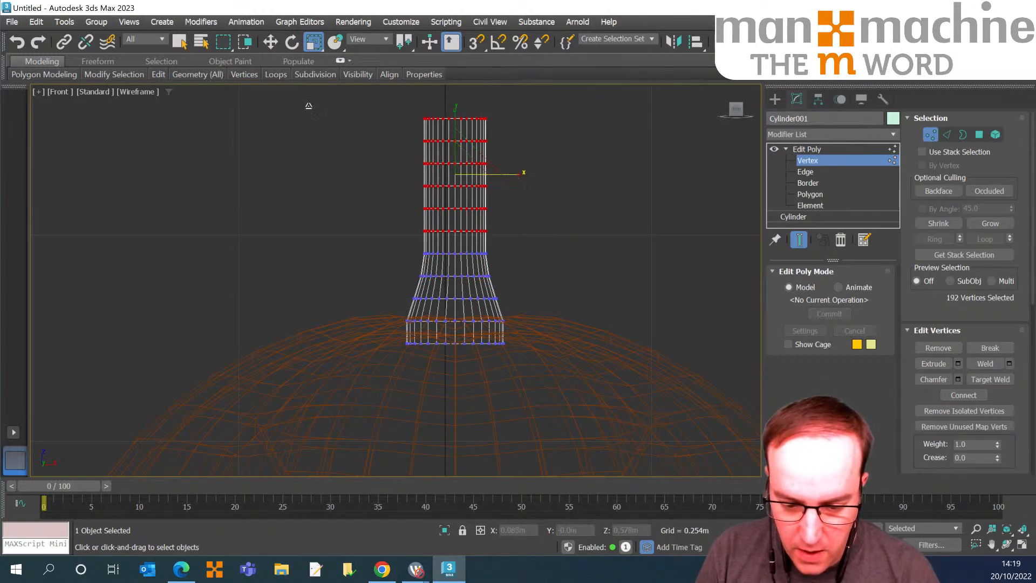
Taper the stem's upper half along X row by row up to the top ring, and clear the vertex selection.
{"action": "left_click_drag", "start_coordinate": [309, 106], "coordinate": [307, 105]}
{"action": "left_click_drag", "start_coordinate": [308, 105], "coordinate": [308, 104]}
{"action": "left_click_drag", "start_coordinate": [293, 114], "coordinate": [238, 108], "text": "alt"}
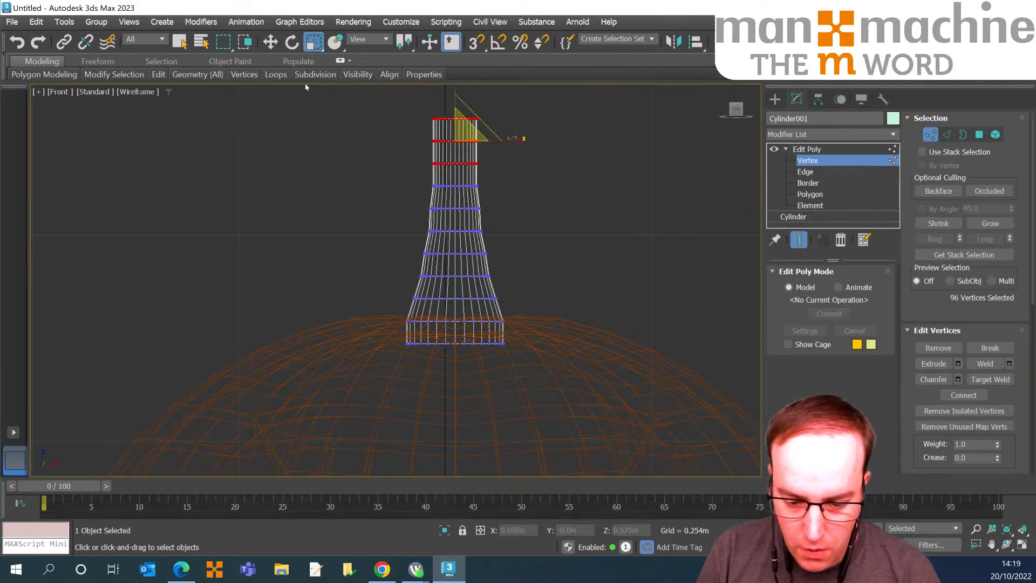
{"action": "left_click_drag", "start_coordinate": [305, 83], "coordinate": [305, 87]}
{"action": "middle_click_drag", "start_coordinate": [305, 88], "coordinate": [305, 140]}
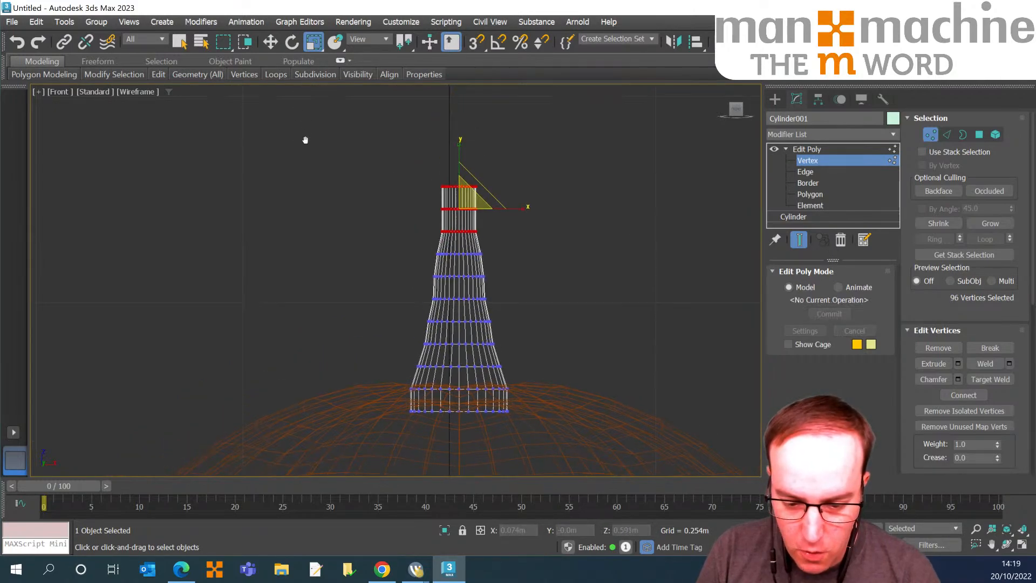
{"action": "left_click_drag", "start_coordinate": [292, 127], "coordinate": [245, 96]}
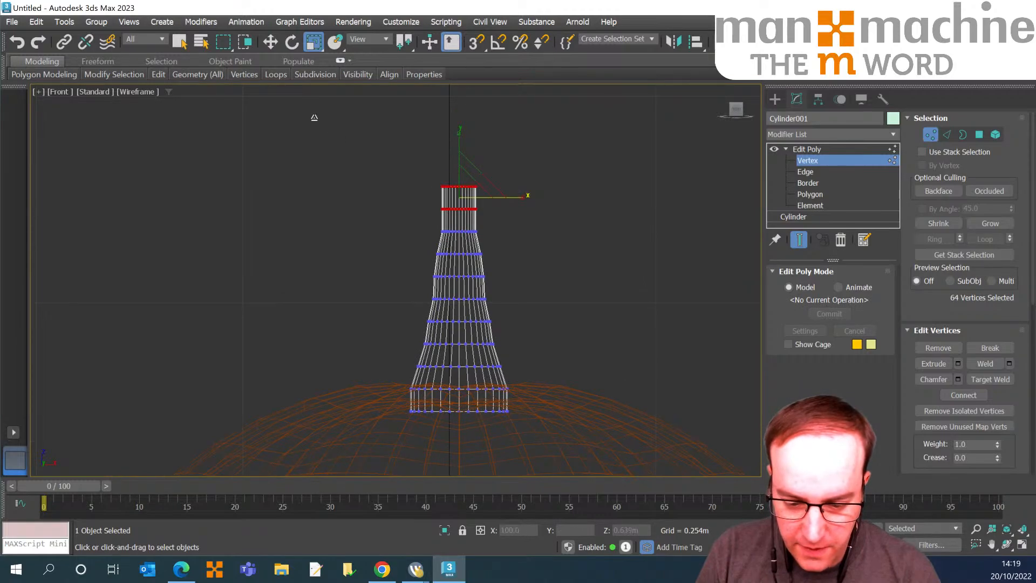
{"action": "left_click_drag", "start_coordinate": [313, 117], "coordinate": [259, 102]}
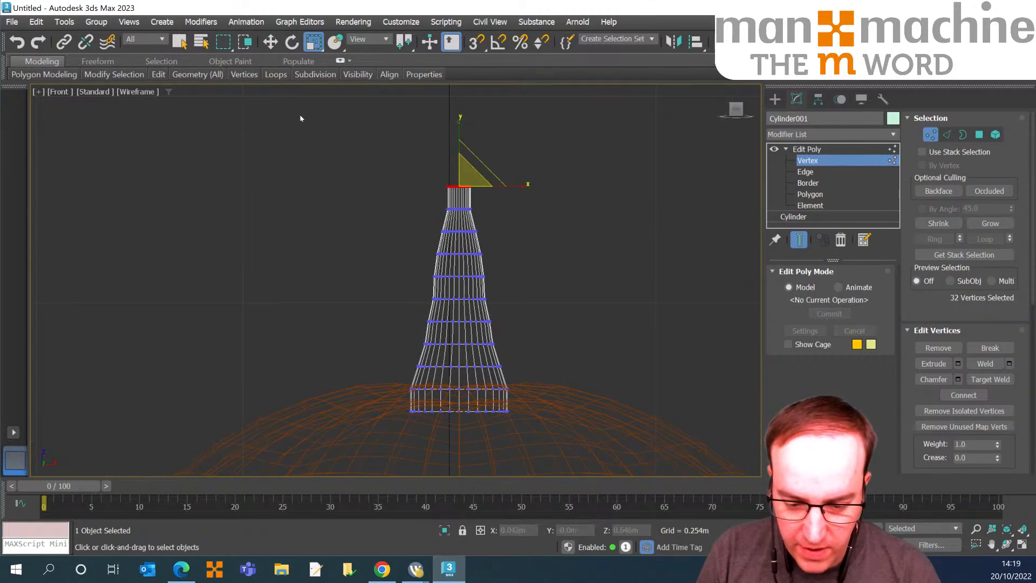
{"action": "left_click", "coordinate": [325, 152]}
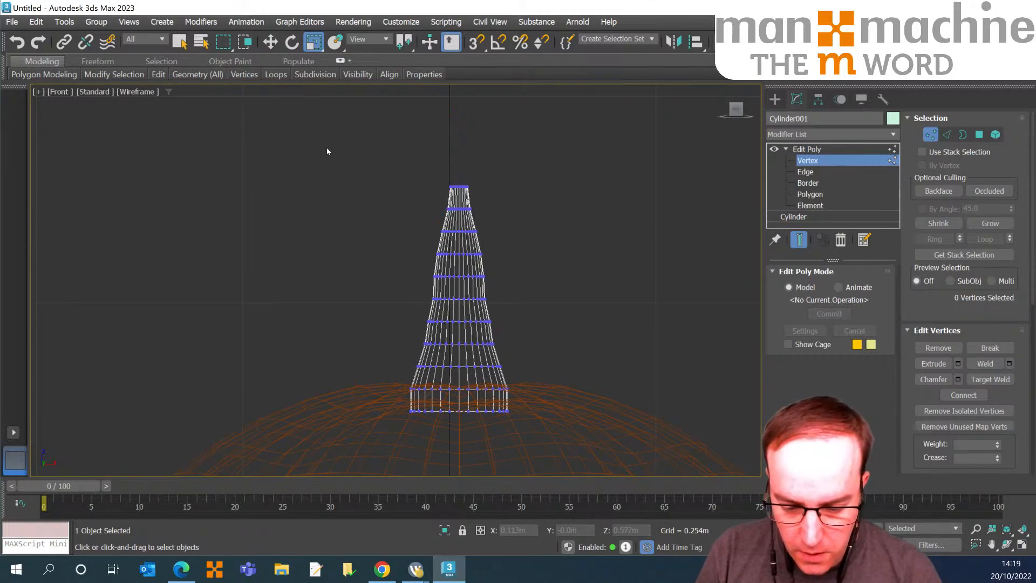
In the left view, select all the stem's vertex rows above the lowest two and narrow them along X.
{"action": "middle_click_drag", "start_coordinate": [317, 150], "coordinate": [334, 167]}
{"action": "key", "text": "p"}
{"action": "scroll", "coordinate": [316, 161], "scroll_direction": "down", "scroll_amount": 3}
{"action": "middle_click_drag", "start_coordinate": [316, 133], "coordinate": [318, 153]}
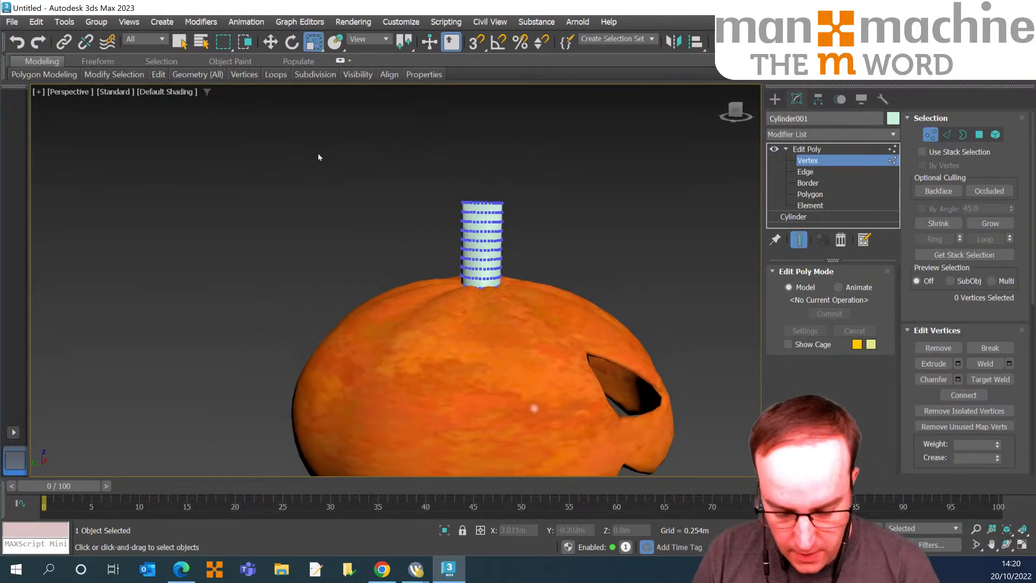
{"action": "key", "text": "l"}
{"action": "scroll", "coordinate": [319, 153], "scroll_direction": "up", "scroll_amount": 6}
{"action": "middle_click_drag", "start_coordinate": [213, 177], "coordinate": [358, 165]}
{"action": "left_click_drag", "start_coordinate": [388, 114], "coordinate": [550, 305]}
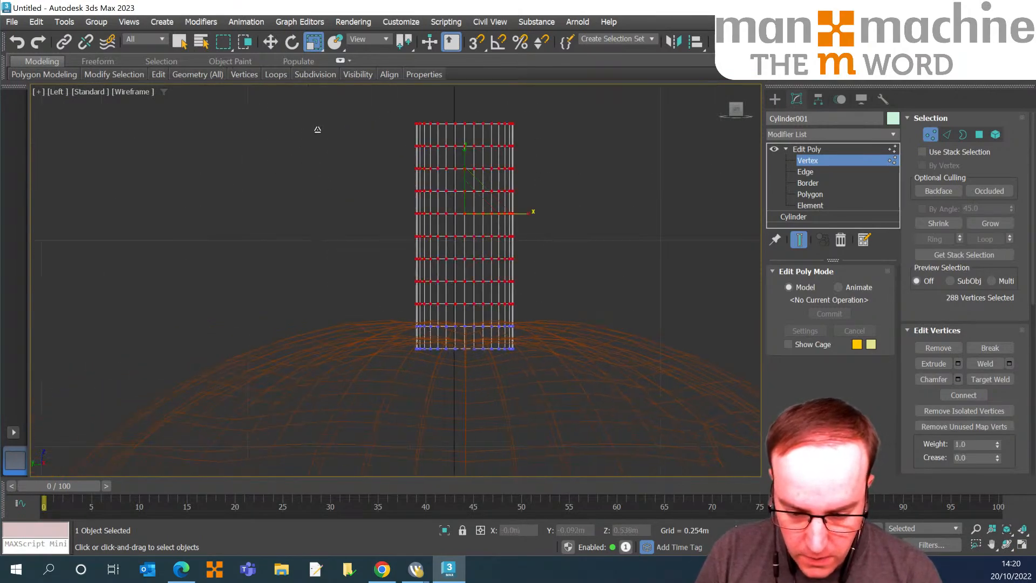
{"action": "left_click_drag", "start_coordinate": [528, 214], "coordinate": [520, 215]}
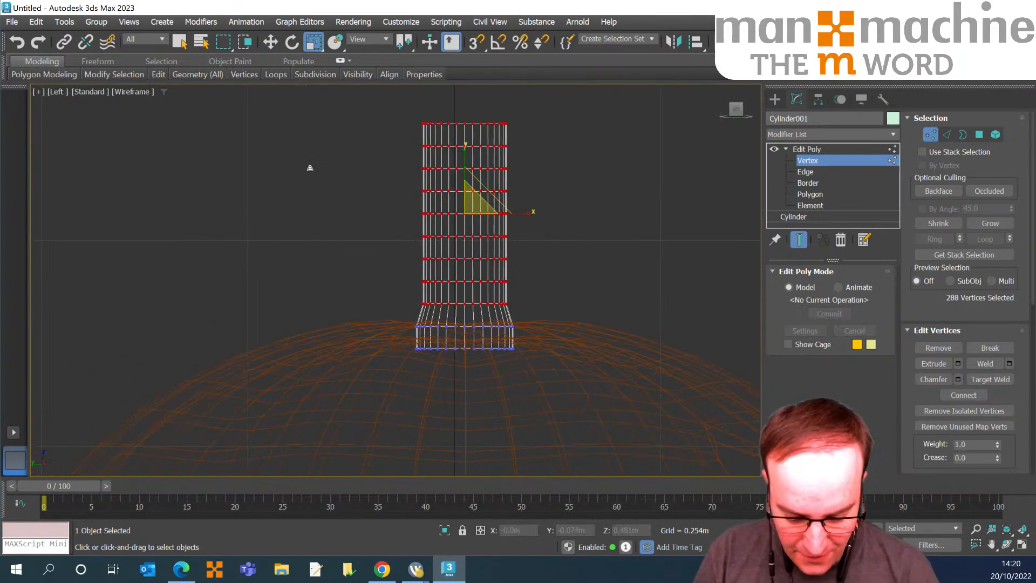
Continue tapering the stem's lower half along X in the left view, narrowing the top eight rows and dropping one lower row after each scale.
{"action": "left_click_drag", "start_coordinate": [531, 297], "coordinate": [365, 311], "text": "alt"}
{"action": "mouse_move", "coordinate": [529, 201]}
{"action": "left_mouse_down"}
{"action": "mouse_move", "coordinate": [509, 202]}
{"action": "mouse_move", "coordinate": [520, 197]}
{"action": "left_mouse_up"}
{"action": "left_click_drag", "start_coordinate": [520, 267], "coordinate": [413, 290], "text": "alt"}
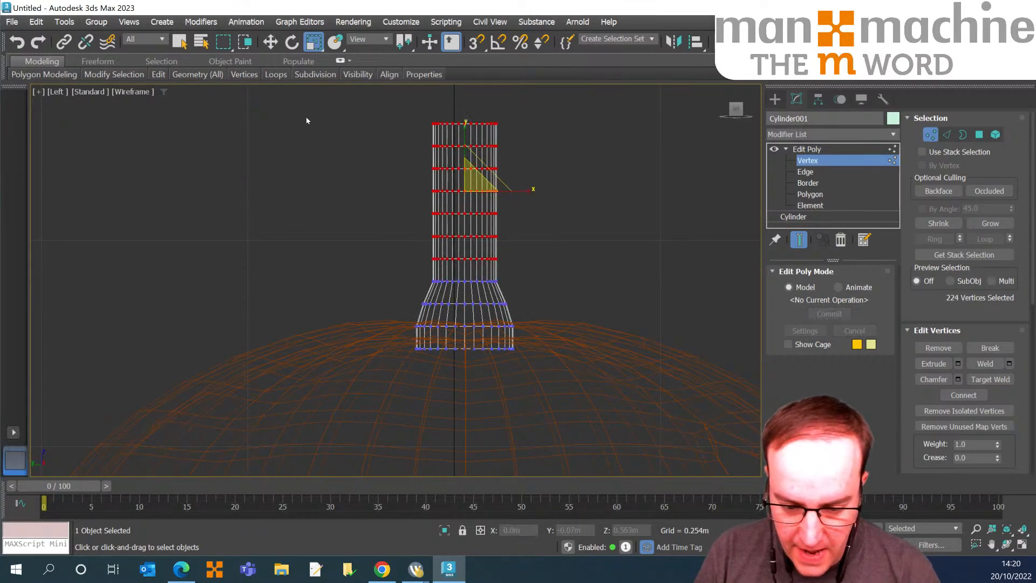
{"action": "left_click_drag", "start_coordinate": [528, 190], "coordinate": [513, 193]}
{"action": "left_click_drag", "start_coordinate": [307, 115], "coordinate": [306, 146]}
{"action": "left_click_drag", "start_coordinate": [432, 267], "coordinate": [431, 268], "text": "alt"}
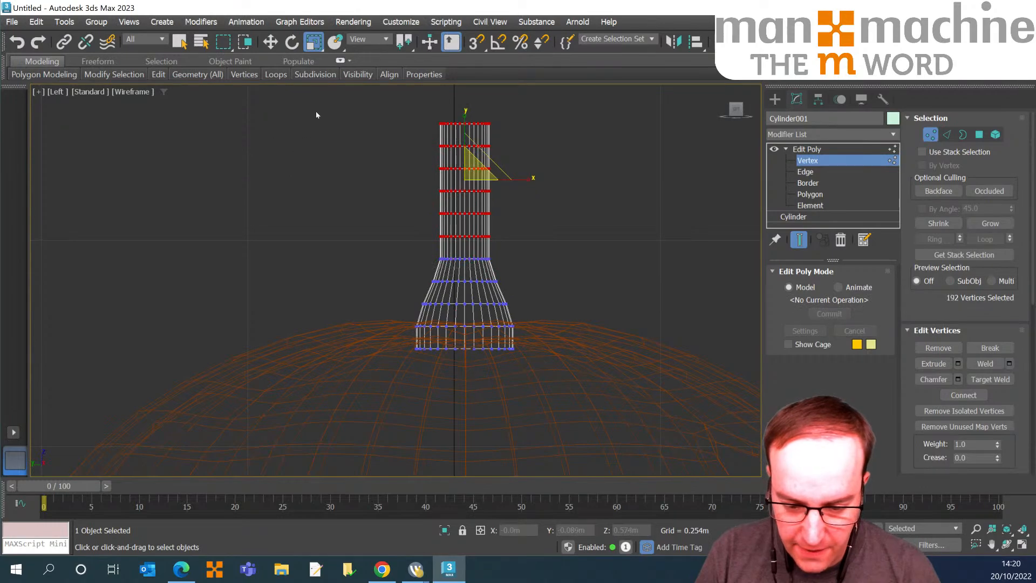
Taper the stem's top six vertex rows along X in the left view, dropping one lower row per scale, and clear the selection.
{"action": "left_click_drag", "start_coordinate": [529, 179], "coordinate": [520, 181]}
{"action": "left_click_drag", "start_coordinate": [498, 230], "coordinate": [430, 245], "text": "alt"}
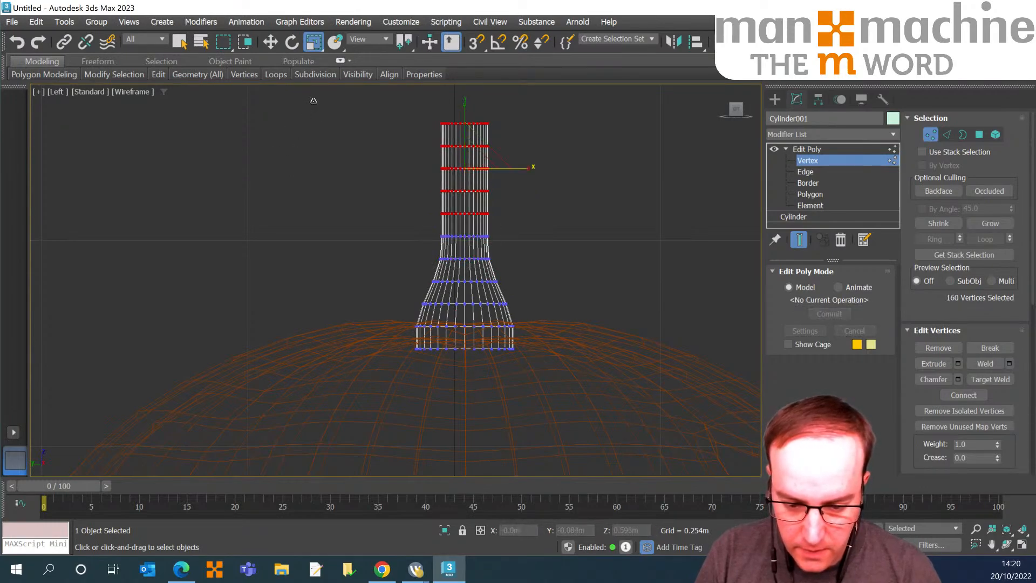
{"action": "left_click_drag", "start_coordinate": [524, 168], "coordinate": [515, 170]}
{"action": "left_click_drag", "start_coordinate": [491, 206], "coordinate": [431, 222], "text": "alt"}
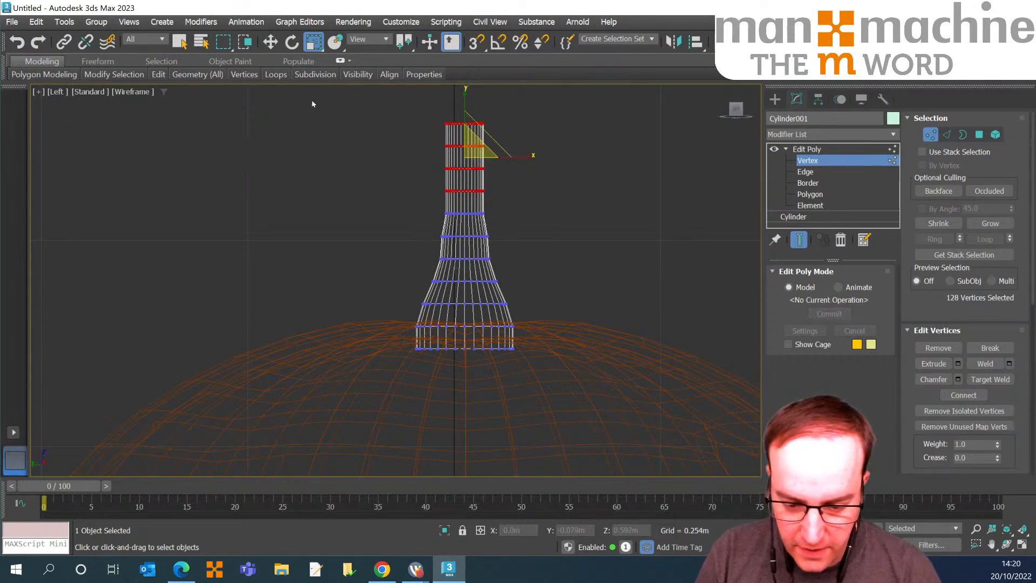
{"action": "left_click_drag", "start_coordinate": [524, 157], "coordinate": [432, 200]}
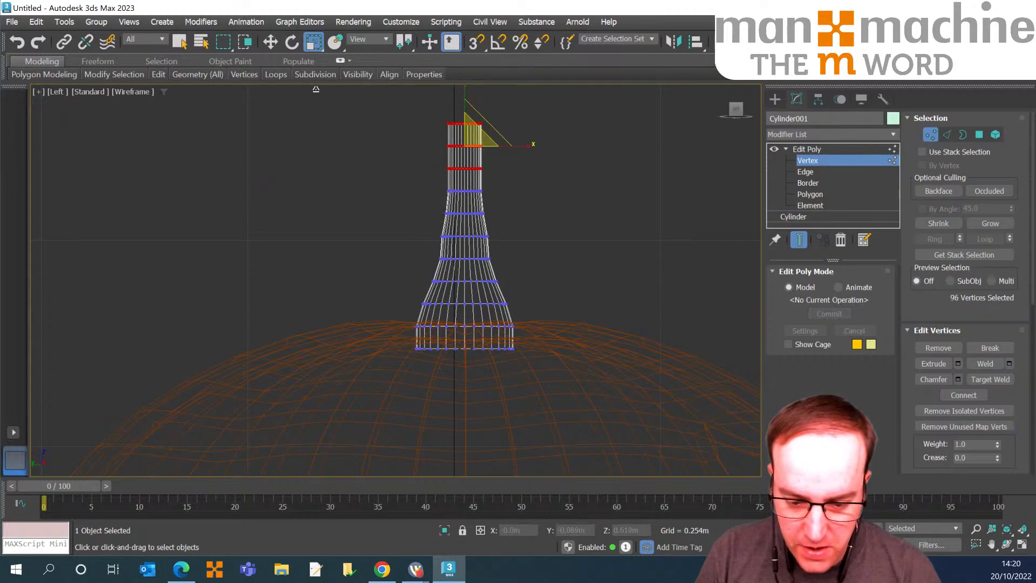
{"action": "left_click_drag", "start_coordinate": [316, 89], "coordinate": [303, 117]}
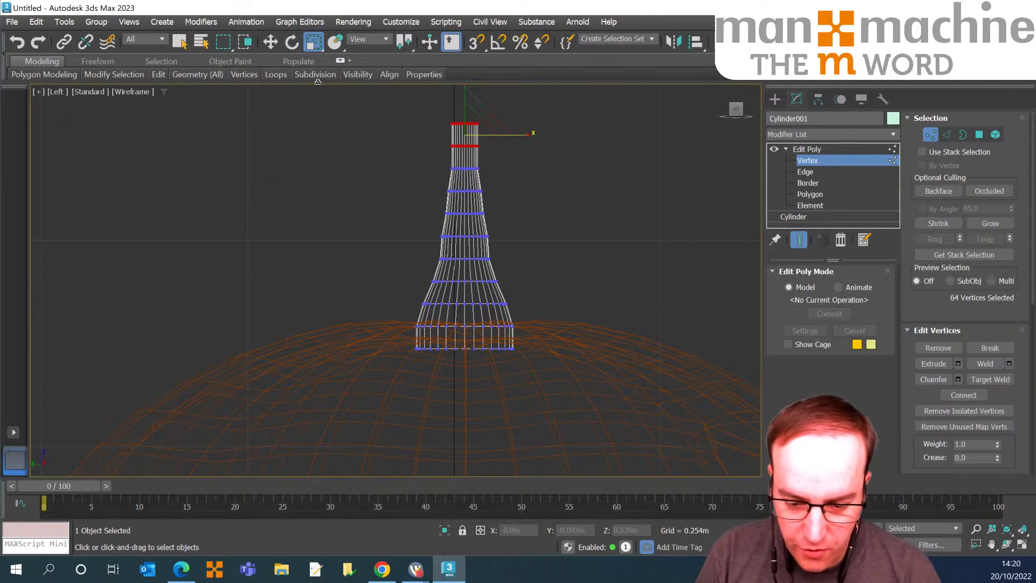
{"action": "left_click", "coordinate": [316, 93]}
Check the tapered stem in perspective, leave the Vertex level and add a Bend modifier to the stem.
{"action": "key", "text": "p"}
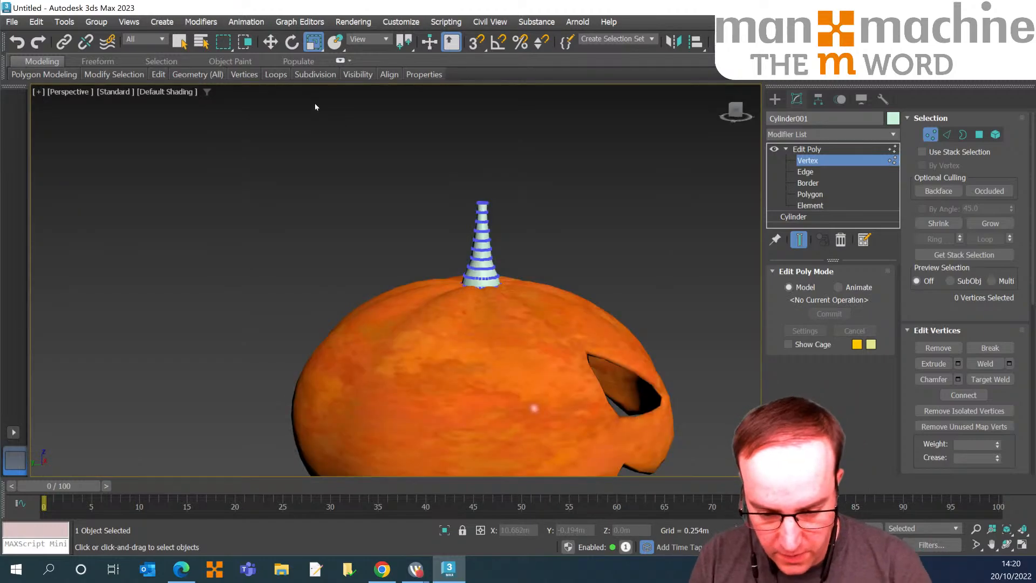
{"action": "mouse_move", "coordinate": [303, 159]}
{"action": "middle_mouse_down", "text": "alt"}
{"action": "mouse_move", "coordinate": [233, 170]}
{"action": "mouse_move", "coordinate": [254, 153]}
{"action": "mouse_move", "coordinate": [509, 120]}
{"action": "middle_mouse_up", "text": "alt"}
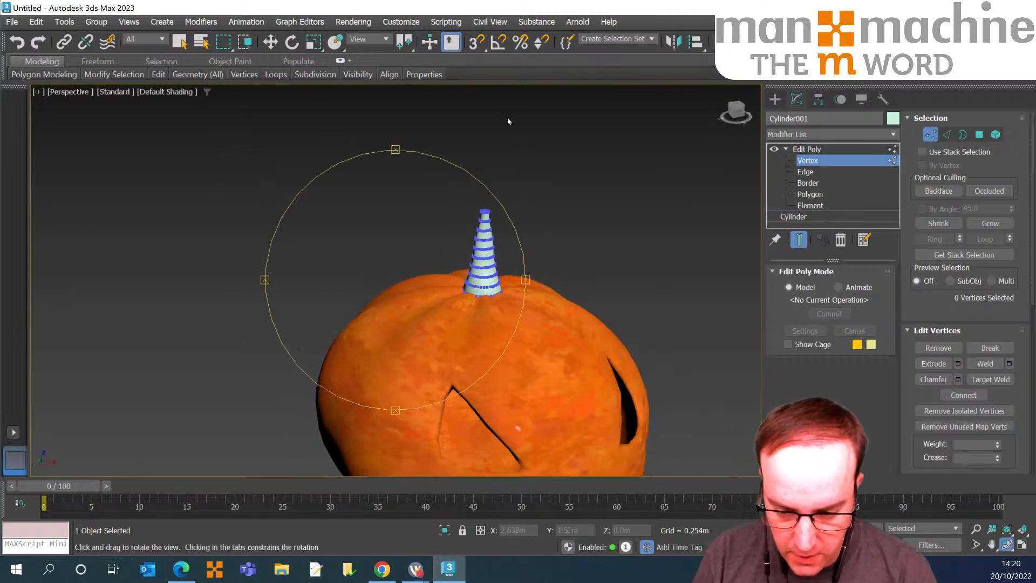
{"action": "key", "text": "1"}
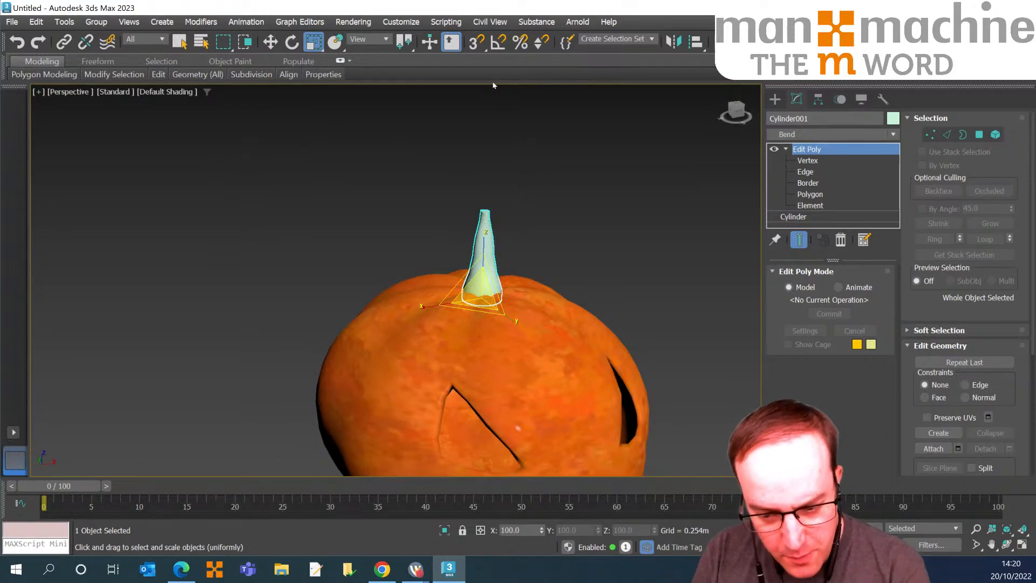
{"action": "key", "text": "b"}
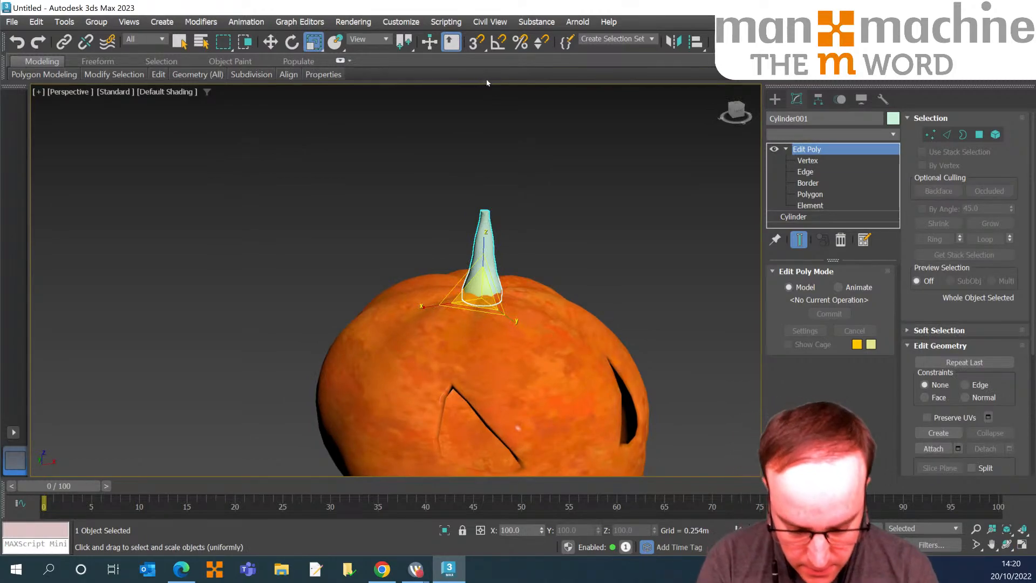
{"action": "key", "text": "Return"}
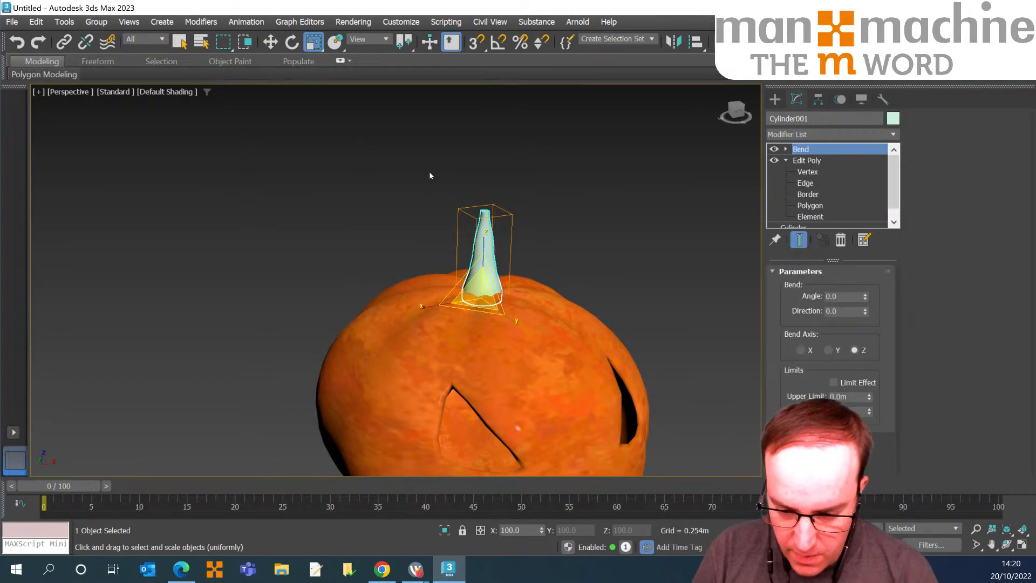
Enter the Center level of the stem's Bend modifier in the front view.
{"action": "key", "text": "f"}
{"action": "scroll", "coordinate": [334, 193], "scroll_direction": "down", "scroll_amount": 3}
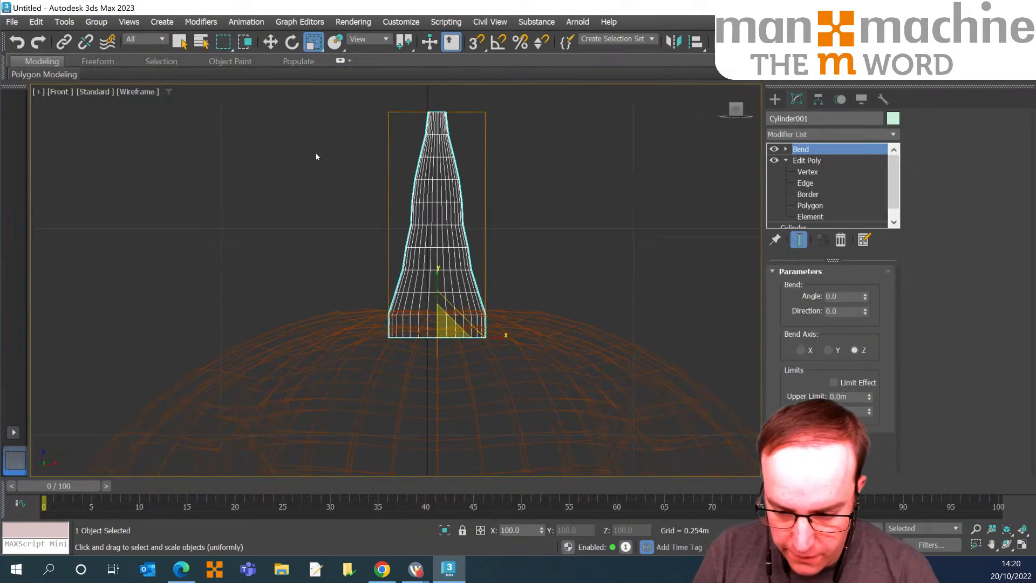
{"action": "key", "text": "1"}
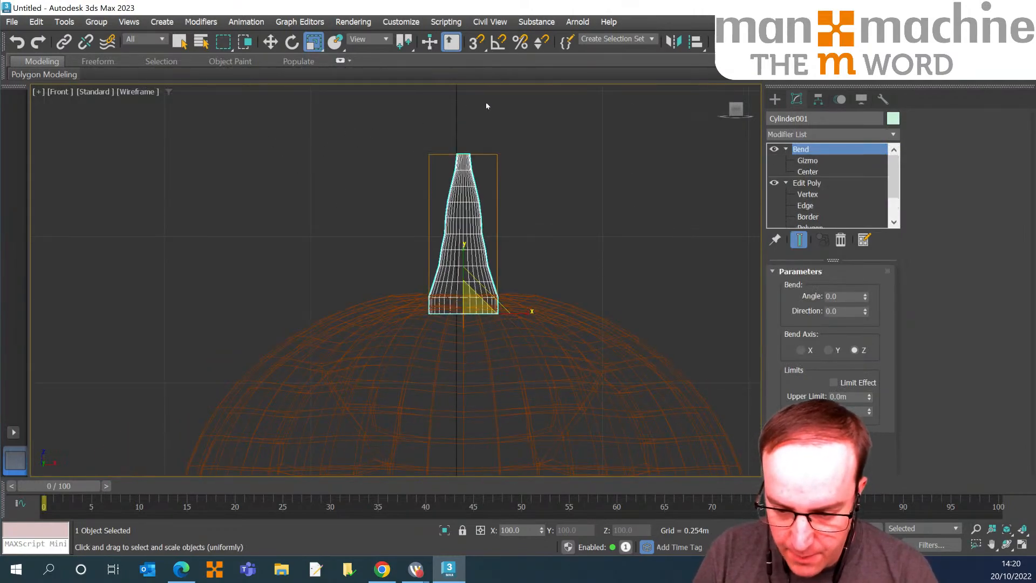
{"action": "key", "text": "2"}
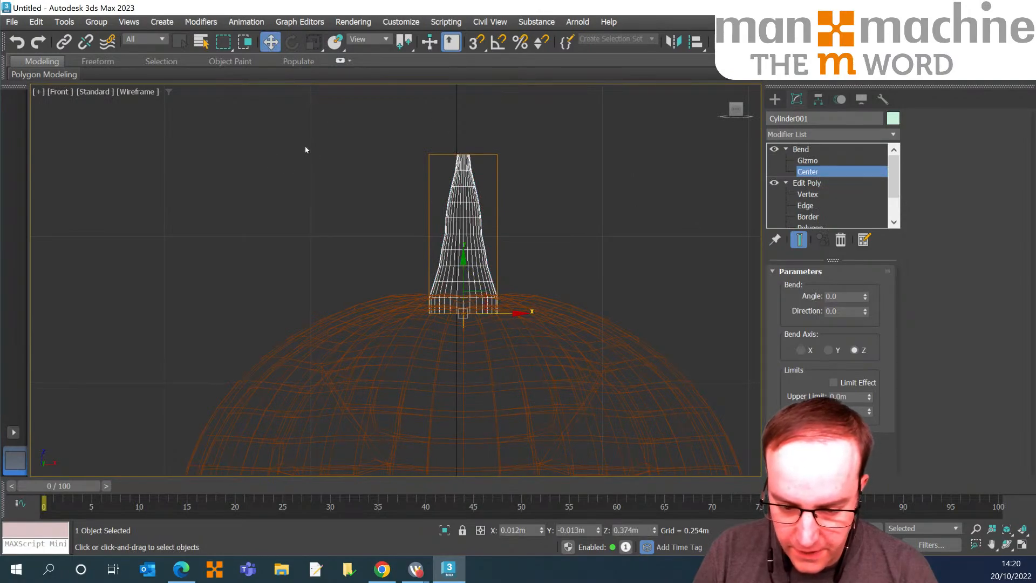
Raise the Bend center on the stem to 0.5 m in Z and bend it with Angle 70.5 and Direction -35.5.
{"action": "left_click_drag", "start_coordinate": [280, 152], "coordinate": [284, 119]}
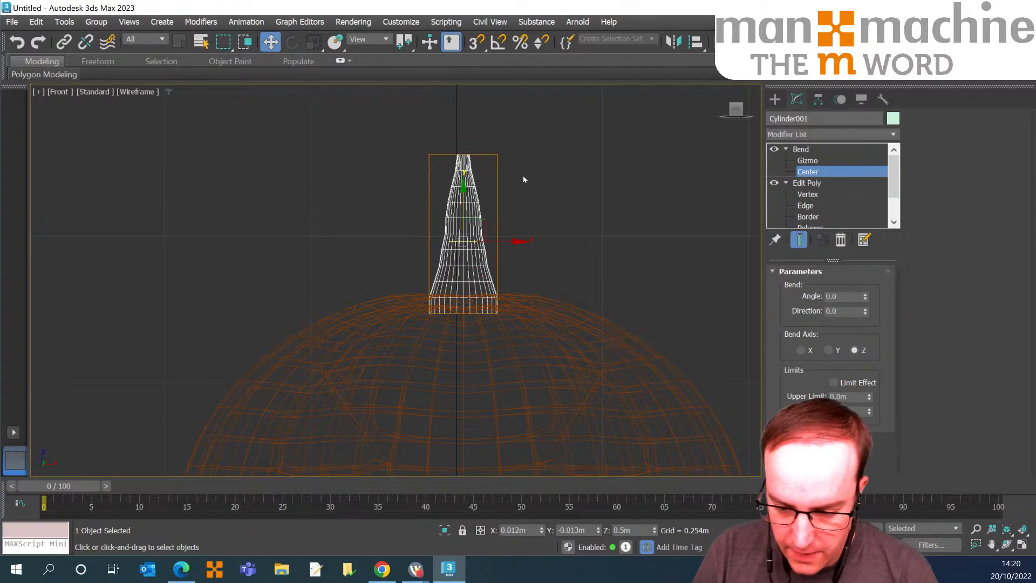
{"action": "left_click_drag", "start_coordinate": [519, 177], "coordinate": [519, 141]}
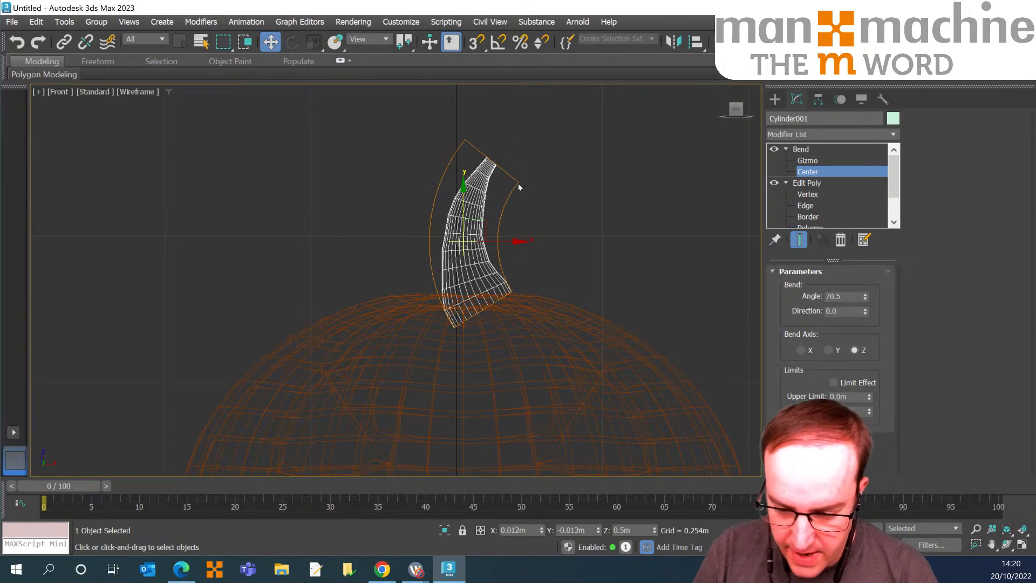
{"action": "mouse_move", "coordinate": [518, 187]}
{"action": "left_mouse_down"}
{"action": "mouse_move", "coordinate": [513, 152]}
{"action": "mouse_move", "coordinate": [521, 206]}
{"action": "left_mouse_up"}
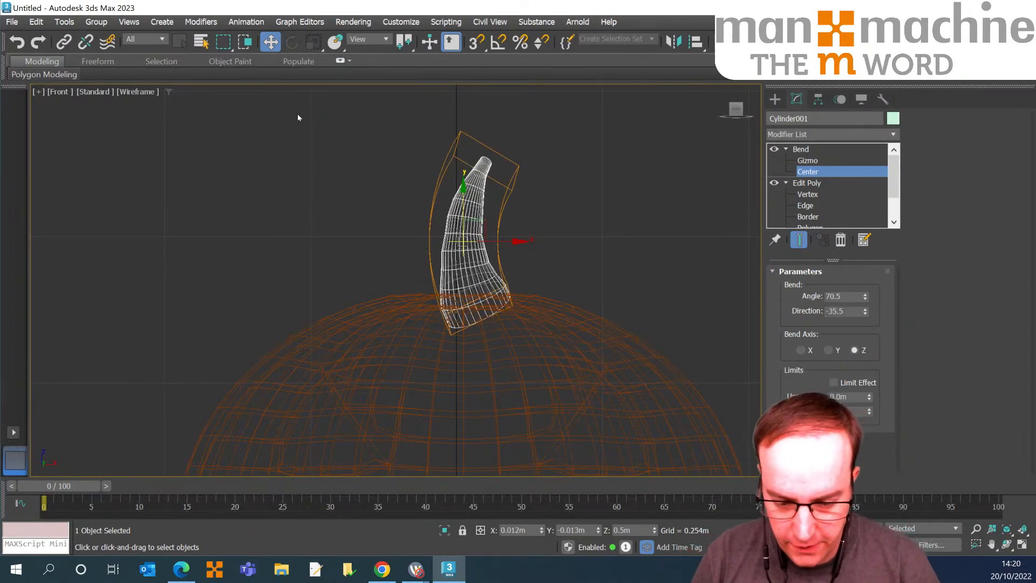
{"action": "middle_click_drag", "start_coordinate": [359, 118], "coordinate": [366, 116]}
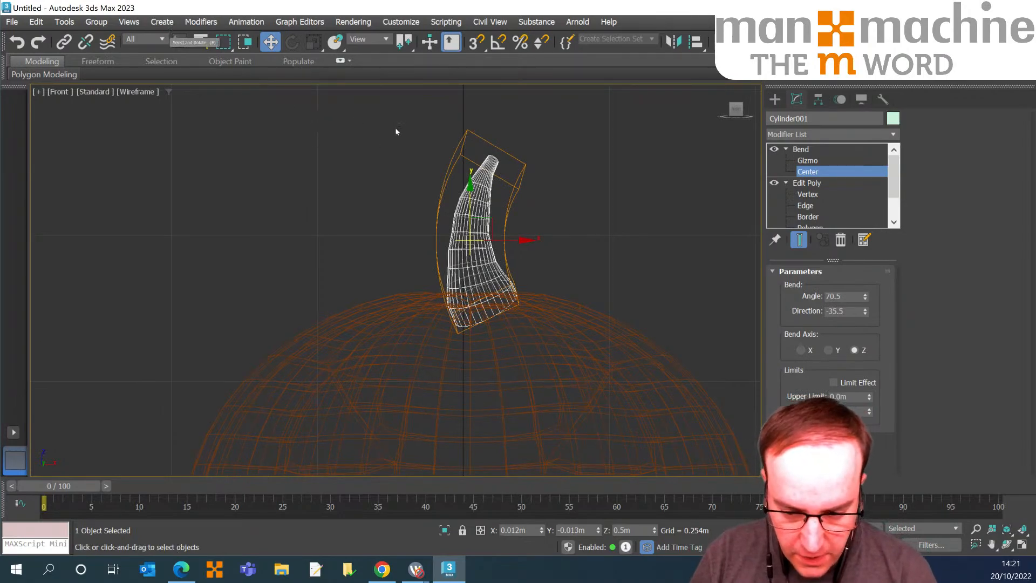
{"action": "key", "text": "ctrl+b"}
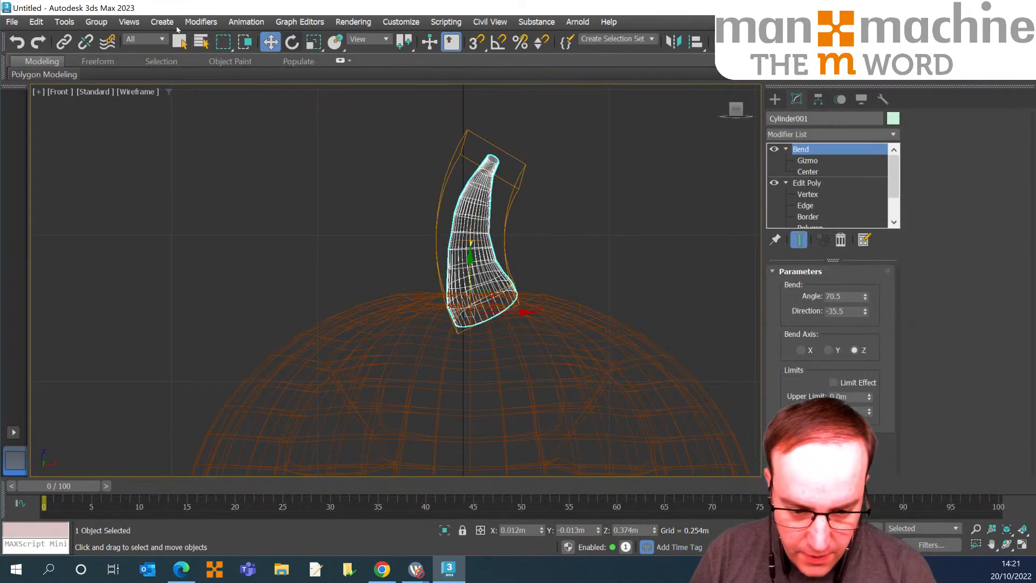
Rotate the bent stem in the Front and Left views until its base is roughly level on the pumpkin.
{"action": "key", "text": "e"}
{"action": "mouse_move", "coordinate": [296, 159]}
{"action": "left_mouse_down"}
{"action": "mouse_move", "coordinate": [307, 164]}
{"action": "mouse_move", "coordinate": [282, 184]}
{"action": "mouse_move", "coordinate": [280, 172]}
{"action": "mouse_move", "coordinate": [308, 176]}
{"action": "left_mouse_up"}
{"action": "key", "text": "l"}
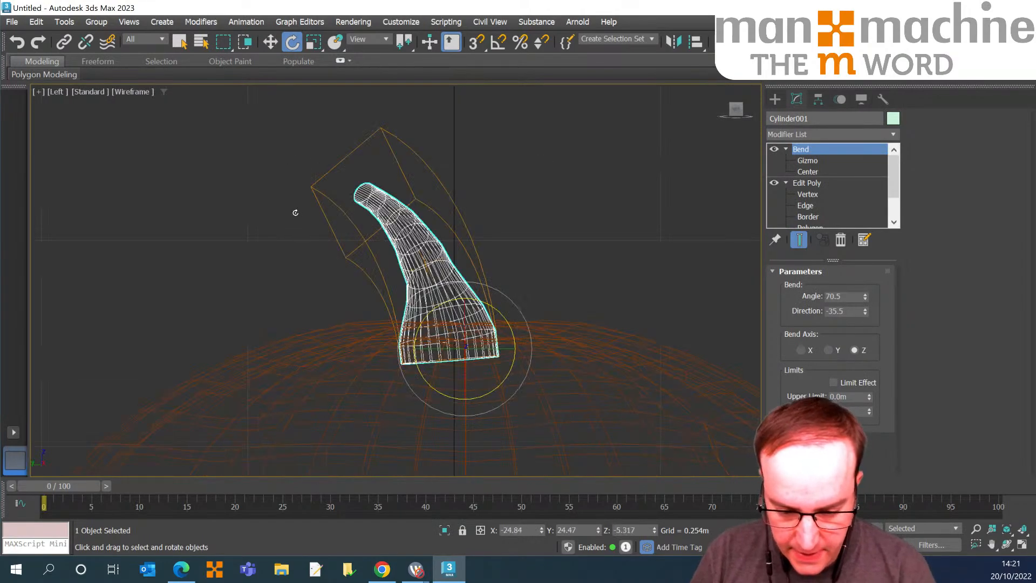
{"action": "left_click_drag", "start_coordinate": [302, 192], "coordinate": [304, 187]}
Move the stem onto the pumpkin's crown at about Y -0.037 m, Z 0.397 m and check it in perspective.
{"action": "left_click", "coordinate": [271, 42]}
{"action": "left_click", "coordinate": [357, 154]}
{"action": "key", "text": "p"}
{"action": "mouse_move", "coordinate": [348, 204]}
{"action": "middle_mouse_down"}
{"action": "mouse_move", "coordinate": [330, 174]}
{"action": "mouse_move", "coordinate": [253, 155]}
{"action": "mouse_move", "coordinate": [233, 164]}
{"action": "mouse_move", "coordinate": [268, 161]}
{"action": "middle_mouse_up"}
{"action": "middle_click_drag", "start_coordinate": [335, 151], "coordinate": [268, 108]}
{"action": "left_click", "coordinate": [258, 91]}
{"action": "middle_click_drag", "start_coordinate": [326, 85], "coordinate": [336, 114]}
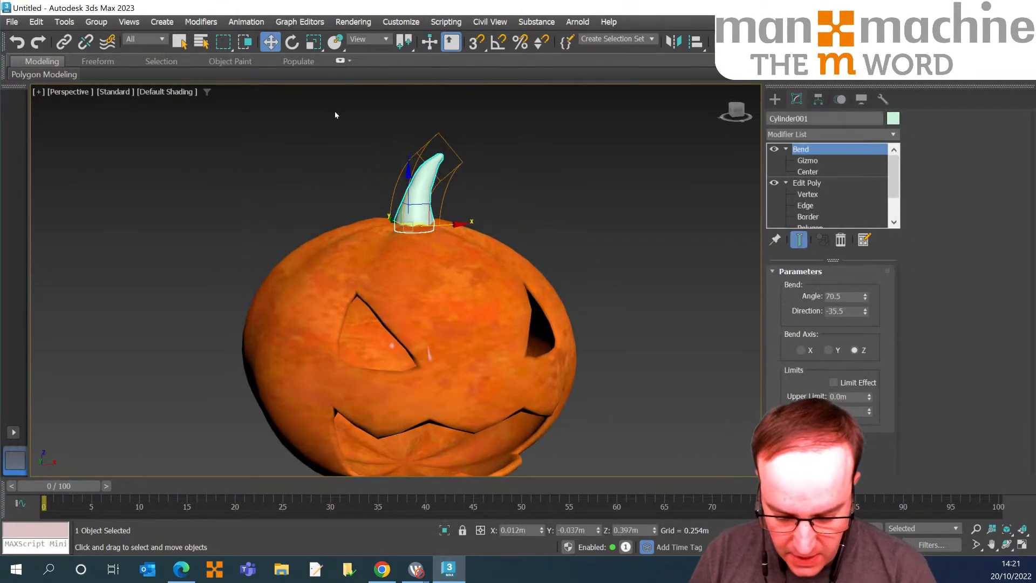
Create a new Physical Material in the Slate Material Editor and apply the Matte Paint preset to it.
{"action": "key", "text": "m"}
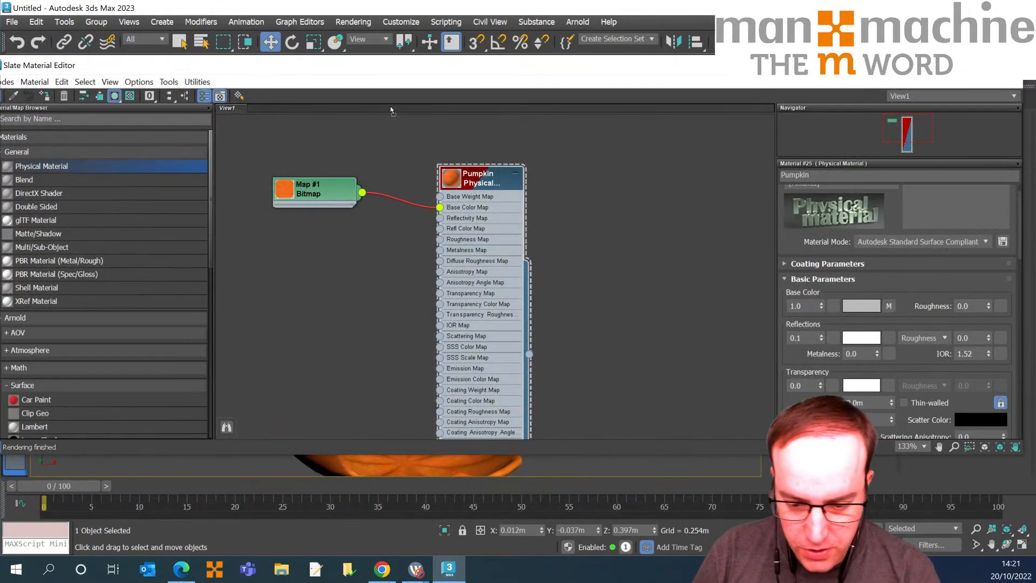
{"action": "left_click_drag", "start_coordinate": [391, 107], "coordinate": [421, 116]}
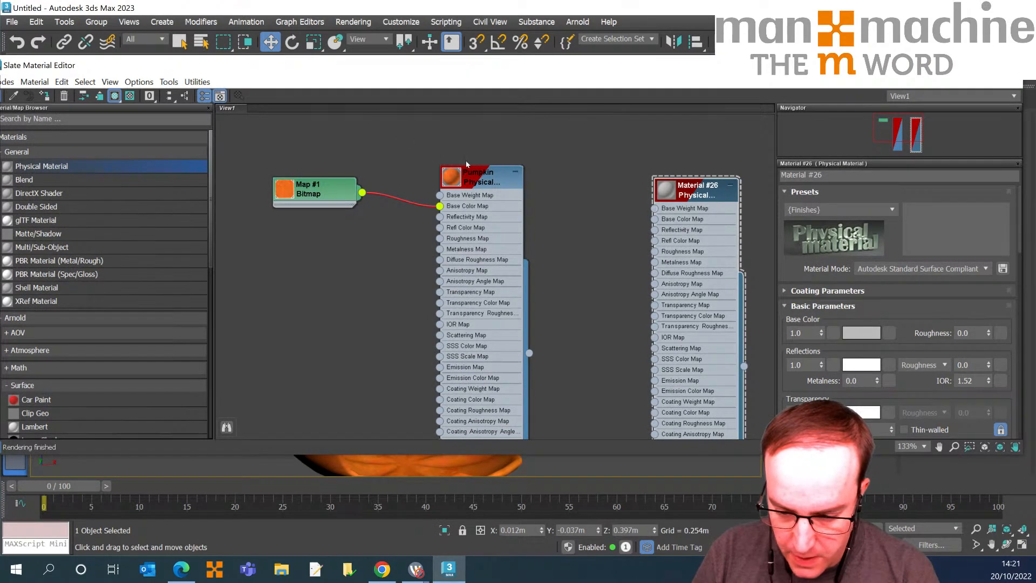
{"action": "left_click", "coordinate": [536, 129]}
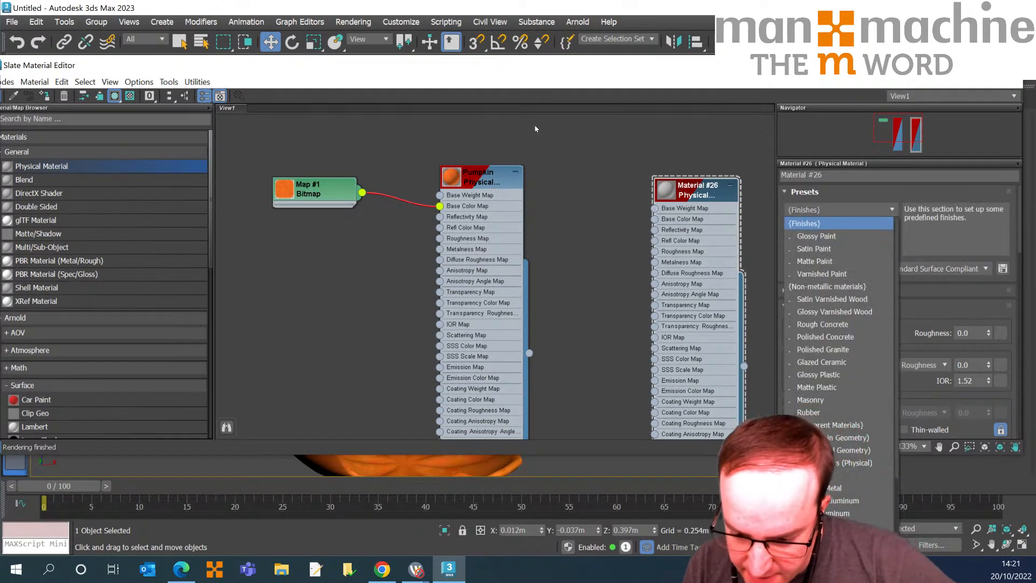
{"action": "scroll", "coordinate": [509, 164], "scroll_direction": "down", "scroll_amount": 1}
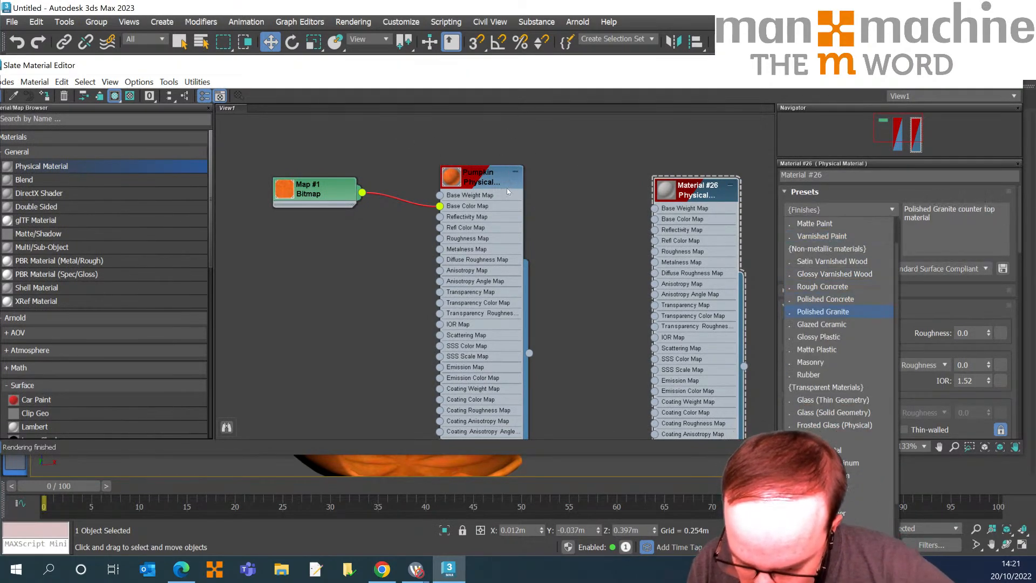
{"action": "scroll", "coordinate": [508, 207], "scroll_direction": "down", "scroll_amount": 2}
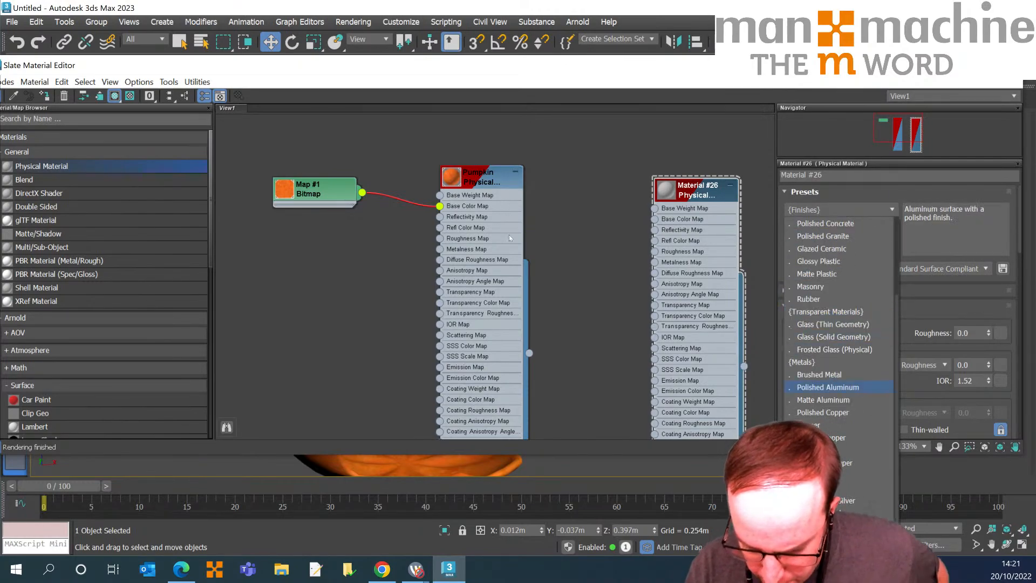
{"action": "scroll", "coordinate": [504, 235], "scroll_direction": "up", "scroll_amount": 3}
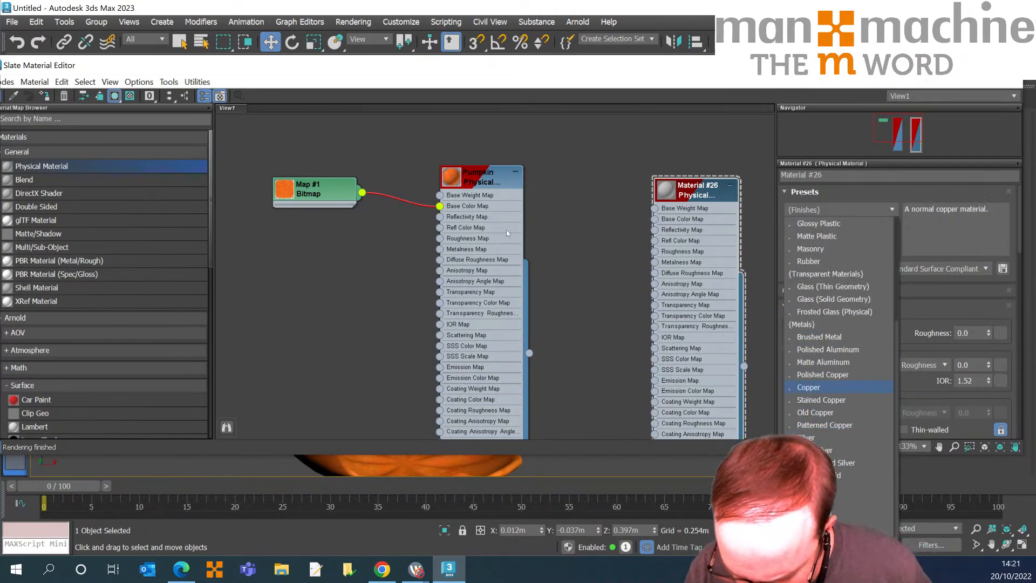
{"action": "scroll", "coordinate": [838, 345], "scroll_direction": "up", "scroll_amount": 1}
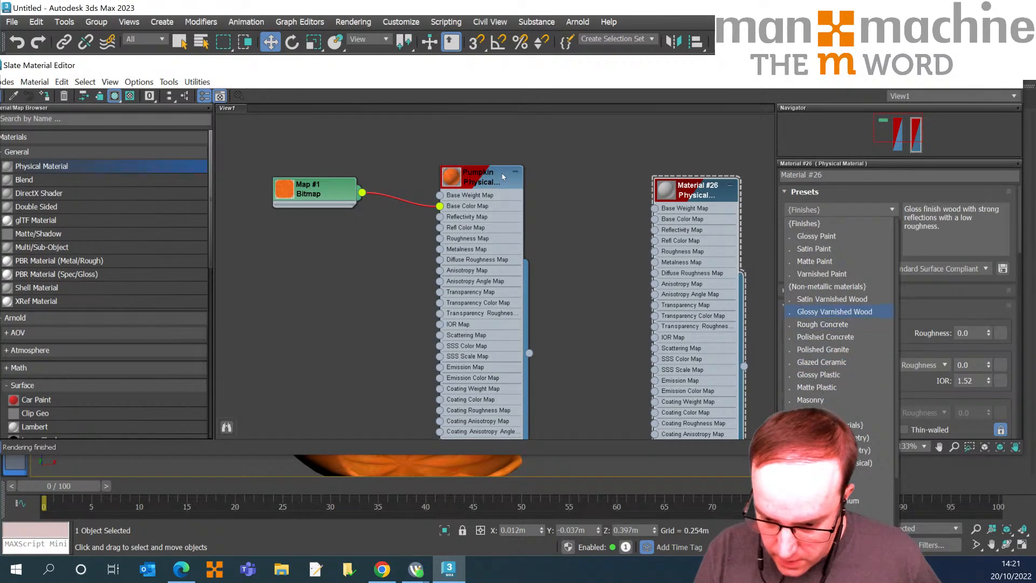
{"action": "key", "text": "Down"}
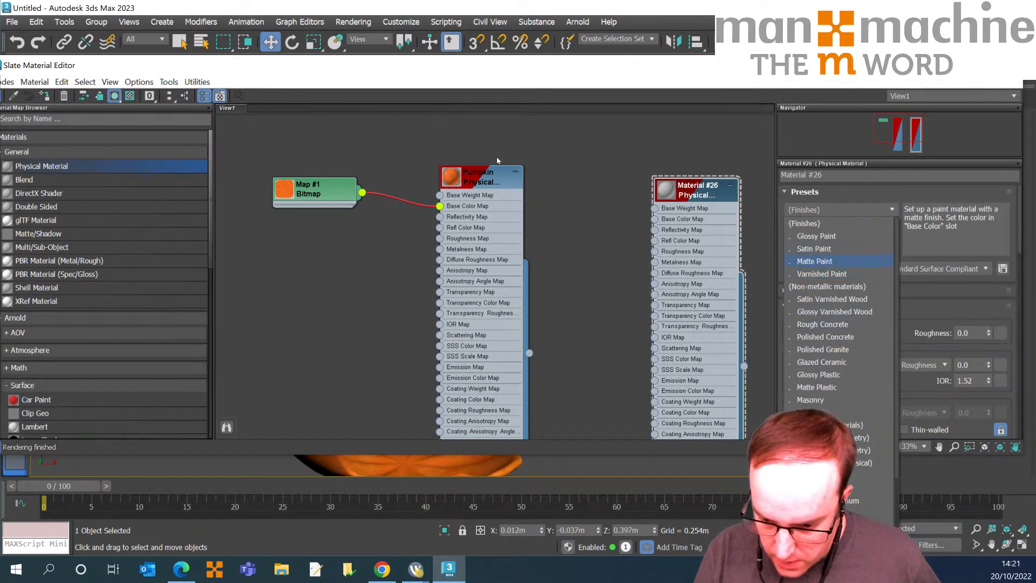
{"action": "key", "text": "Return"}
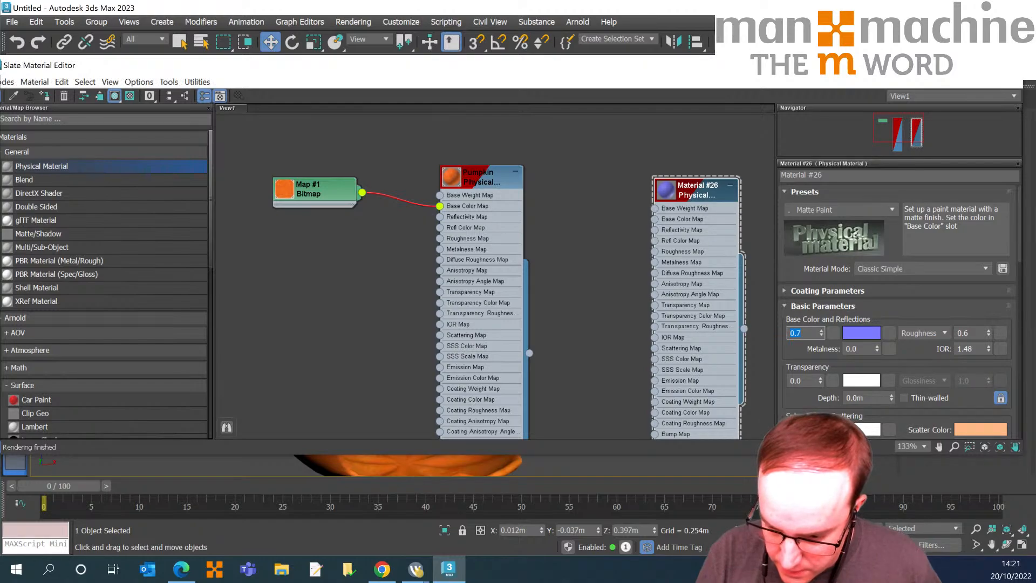
Set the Matte Paint material's IOR to 0.1 and its roughness to 1.0.
{"action": "key", "text": "Tab"}
{"action": "type", "text": "0.1"}
{"action": "key", "text": "Return"}
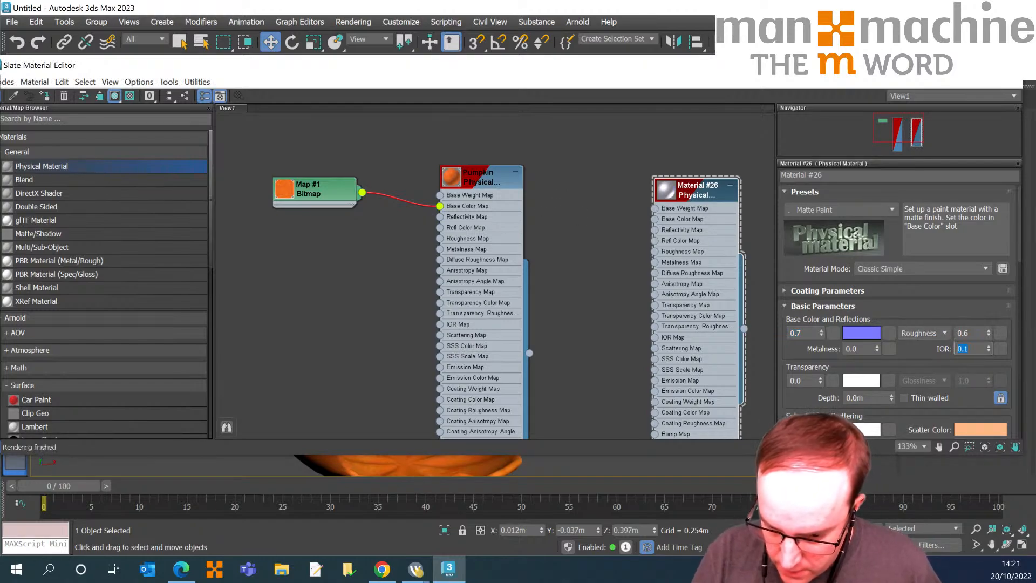
{"action": "key", "text": "shift+Tab"}
{"action": "type", "text": "1.0"}
{"action": "key", "text": "Return"}
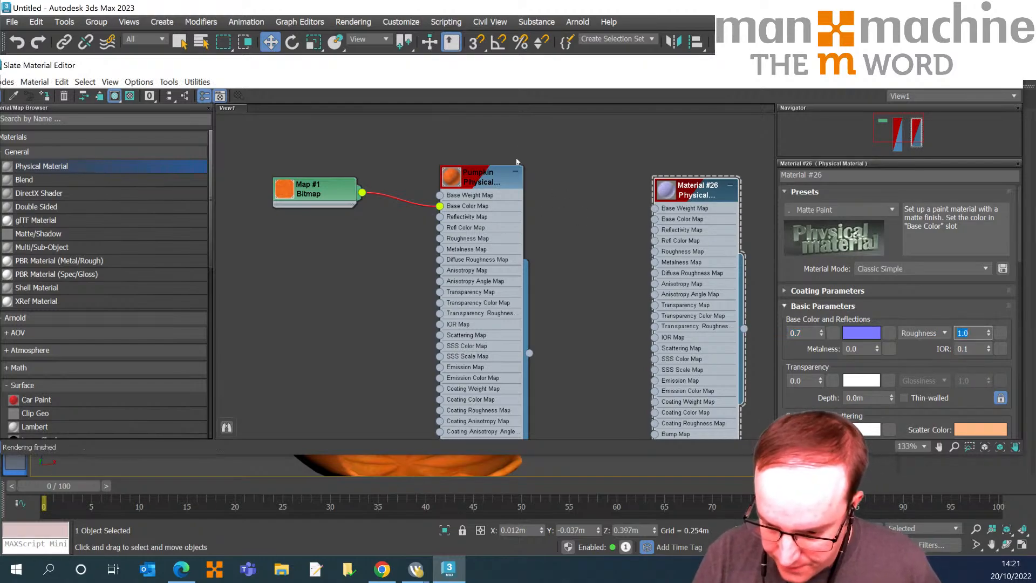
Give the Matte Paint material a dark brown base color and set its IOR to 0.77.
{"action": "left_click", "coordinate": [861, 332]}
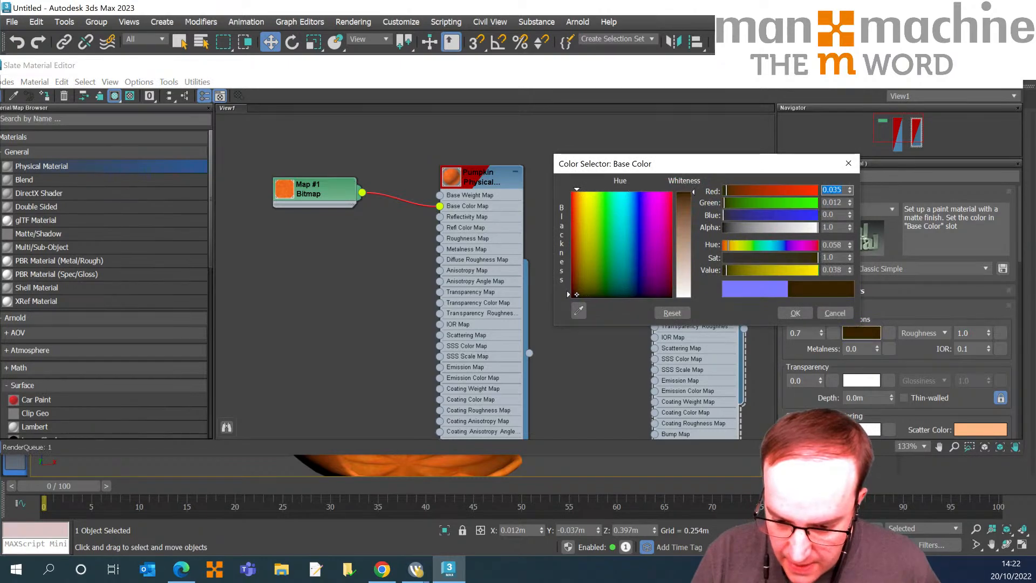
{"action": "left_click", "coordinate": [492, 171]}
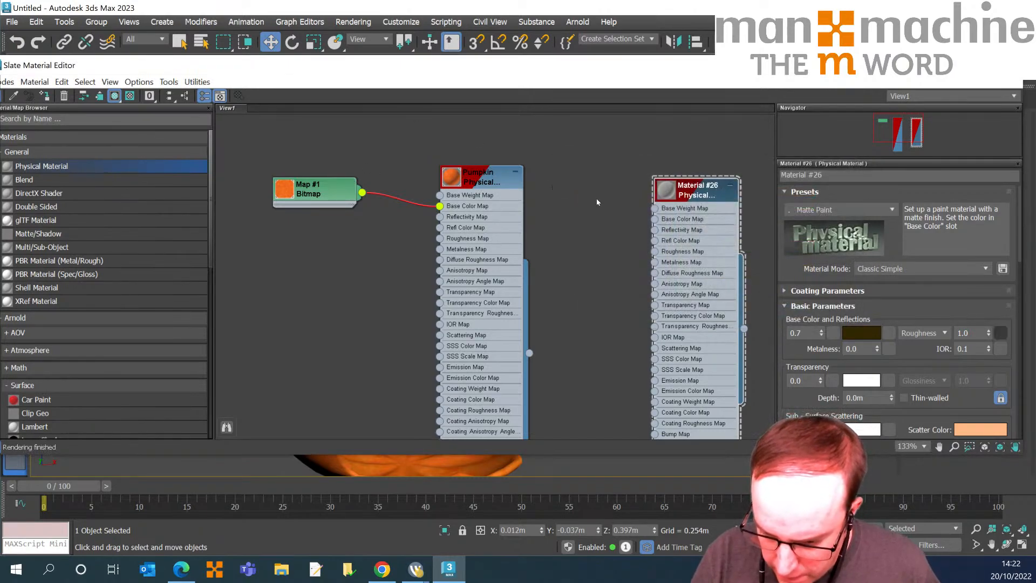
{"action": "left_click_drag", "start_coordinate": [988, 347], "coordinate": [990, 289]}
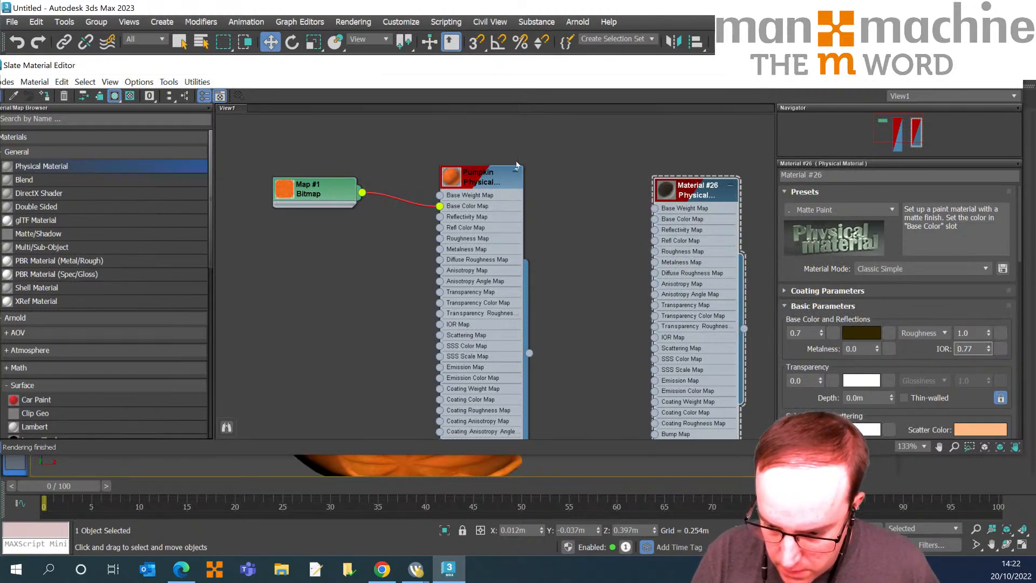
Try the Rough Concrete preset on the dark brown material.
{"action": "left_click", "coordinate": [841, 210]}
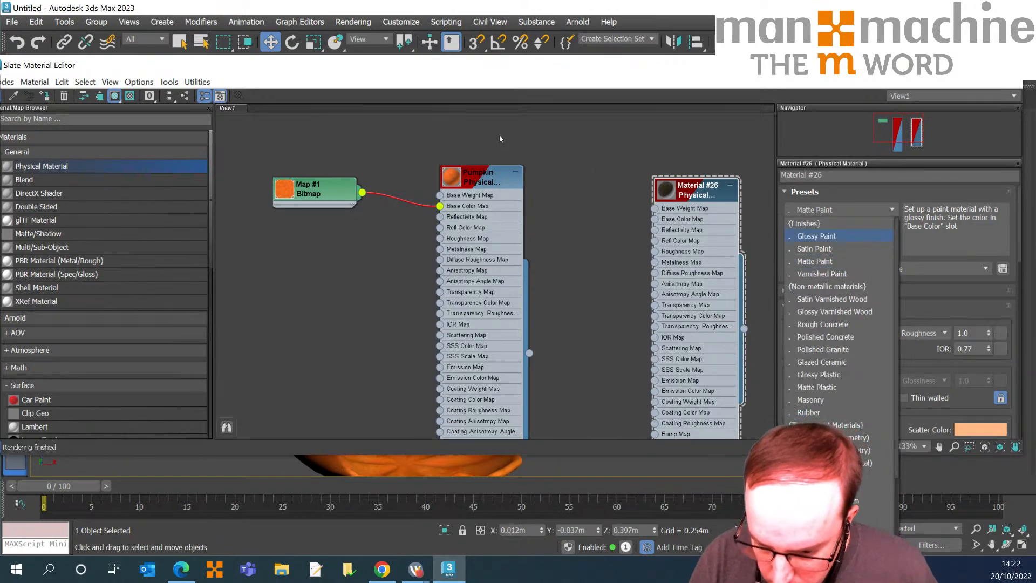
{"action": "left_click", "coordinate": [425, 102]}
{"action": "left_click", "coordinate": [842, 210]}
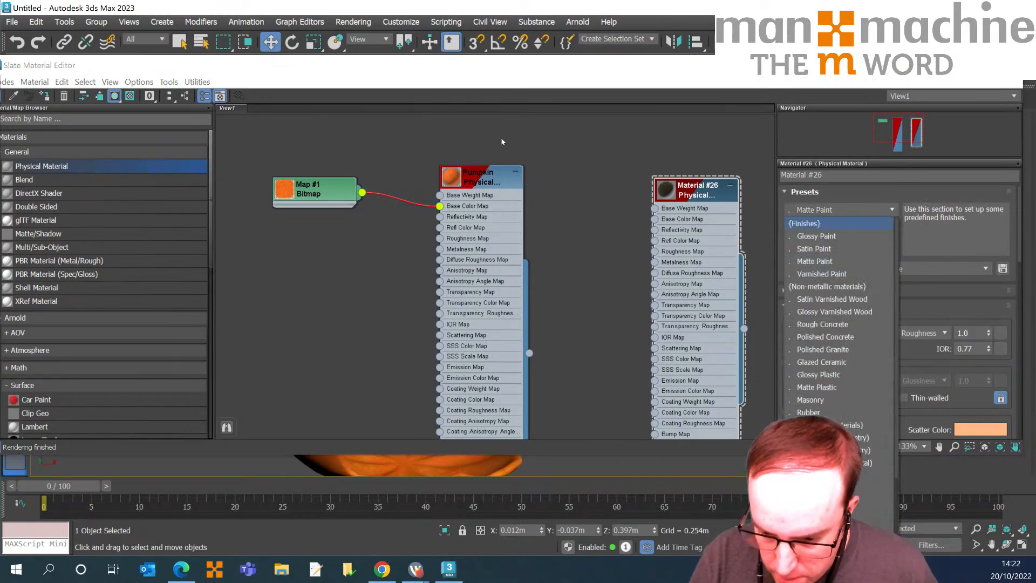
{"action": "left_click", "coordinate": [820, 229]}
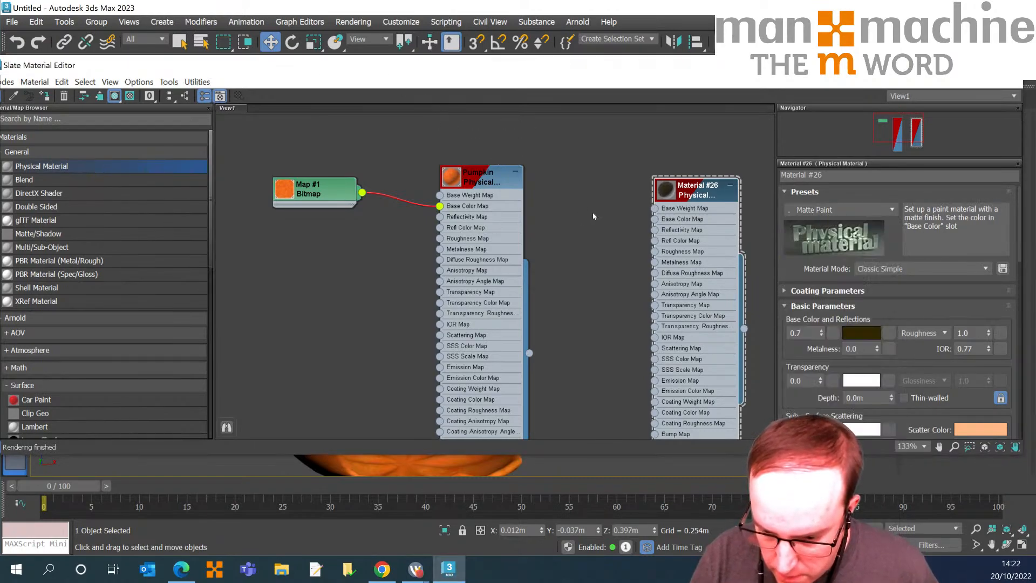
{"action": "left_click", "coordinate": [814, 210]}
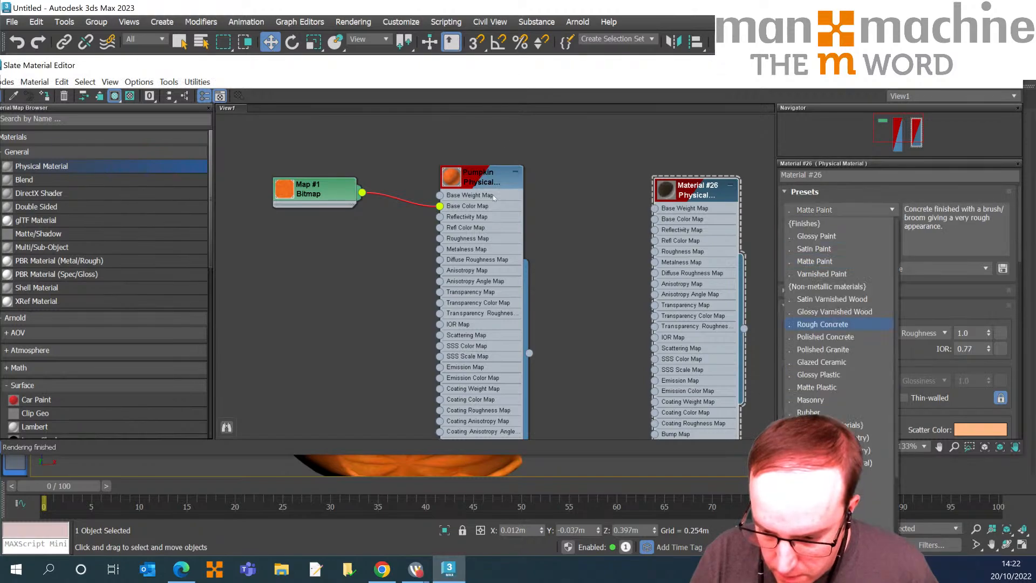
{"action": "left_click", "coordinate": [822, 324]}
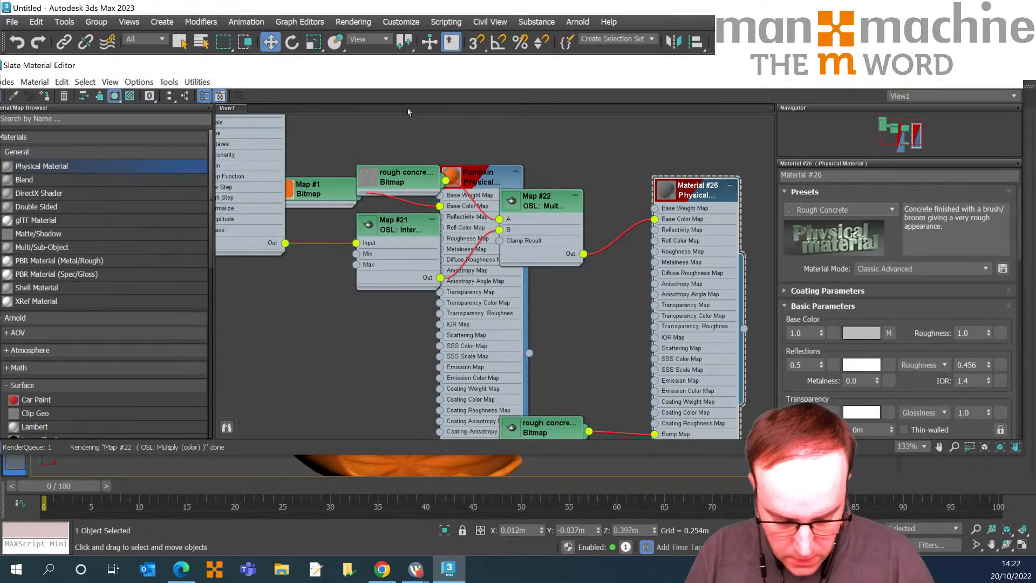
Undo the Rough Concrete preset and delete the trial material, leaving only the Pumpkin material and its bitmap.
{"action": "key", "text": "Delete"}
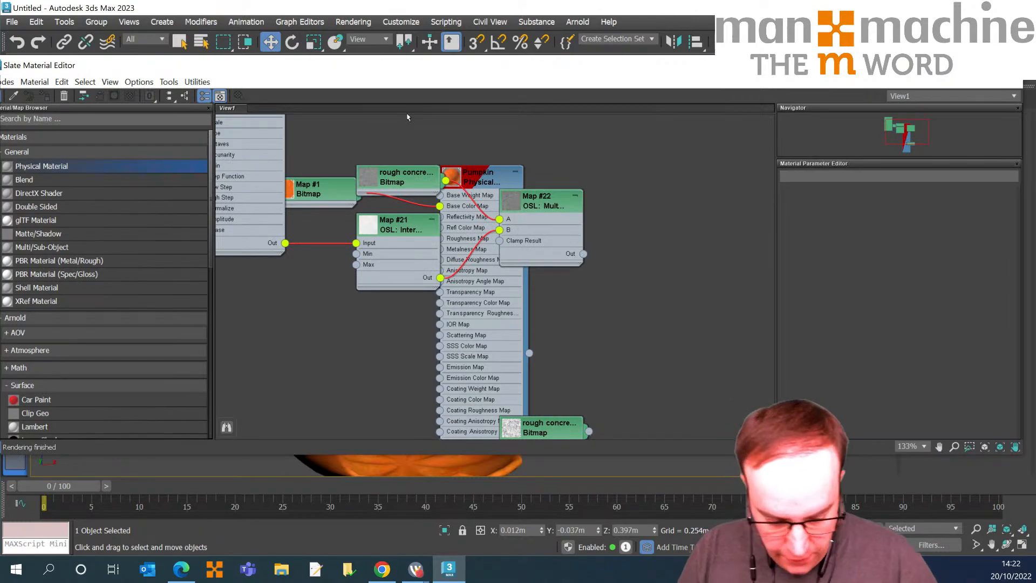
{"action": "key", "text": "ctrl+z"}
{"action": "key", "text": "ctrl+z"}
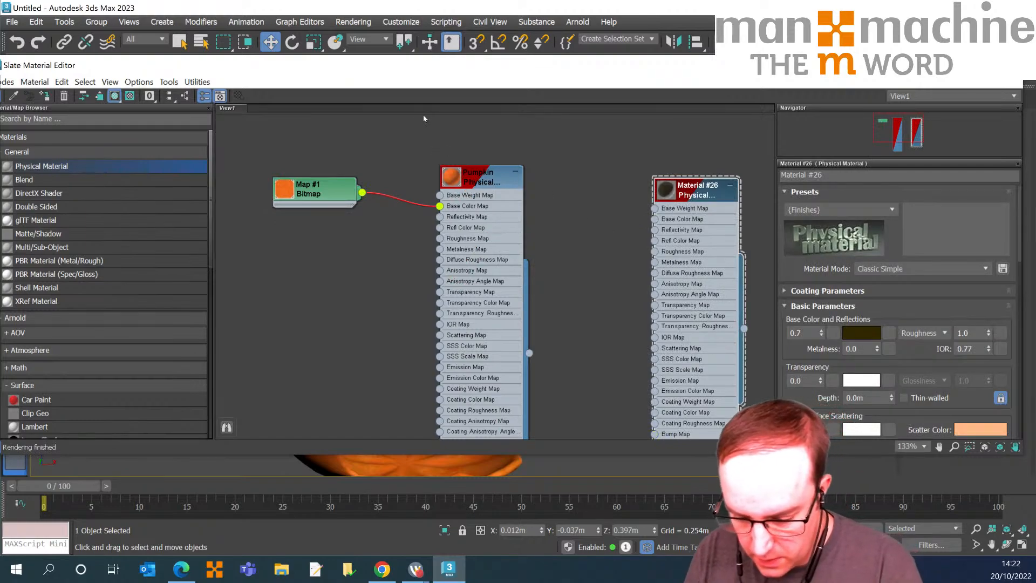
{"action": "key", "text": "Delete"}
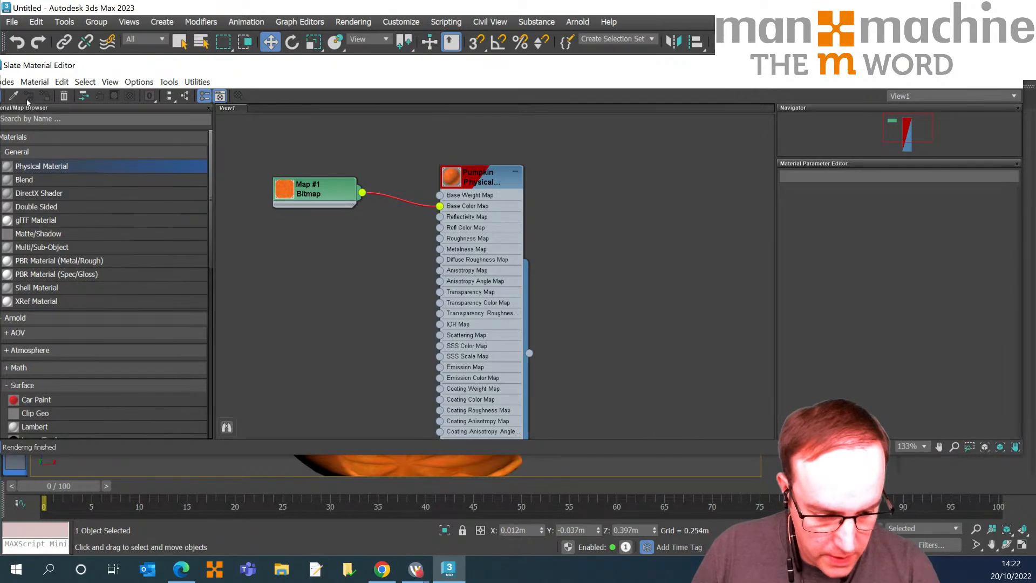
Create a fresh Physical Material with a dark brown base color (red 0.043, green 0.02, blue 0.0) and assign it to the stem.
{"action": "left_click_drag", "start_coordinate": [708, 191], "coordinate": [709, 191]}
{"action": "double_click", "coordinate": [709, 191]}
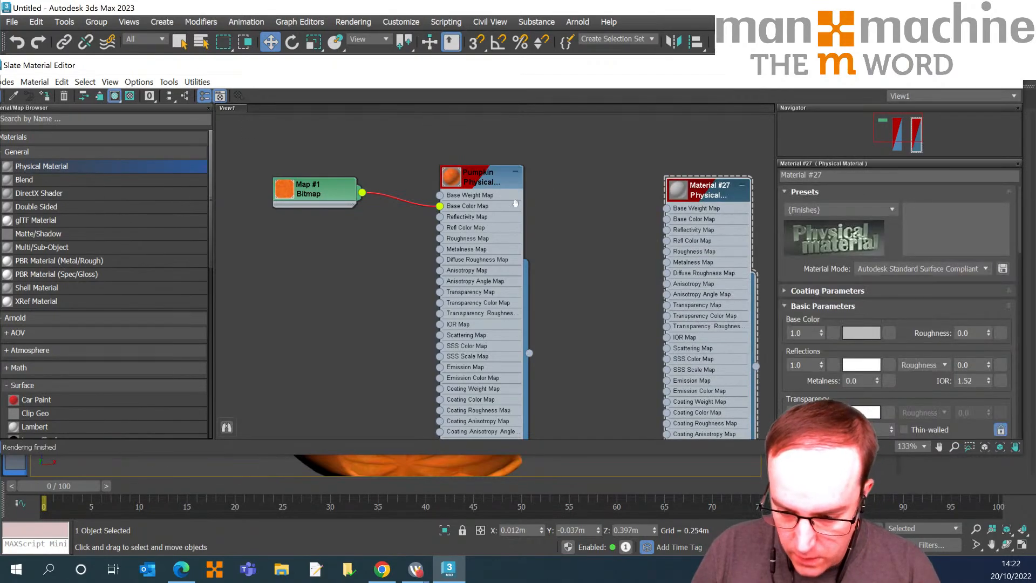
{"action": "left_click", "coordinate": [858, 333]}
{"action": "left_click_drag", "start_coordinate": [599, 291], "coordinate": [571, 293]}
{"action": "left_click_drag", "start_coordinate": [685, 242], "coordinate": [685, 192]}
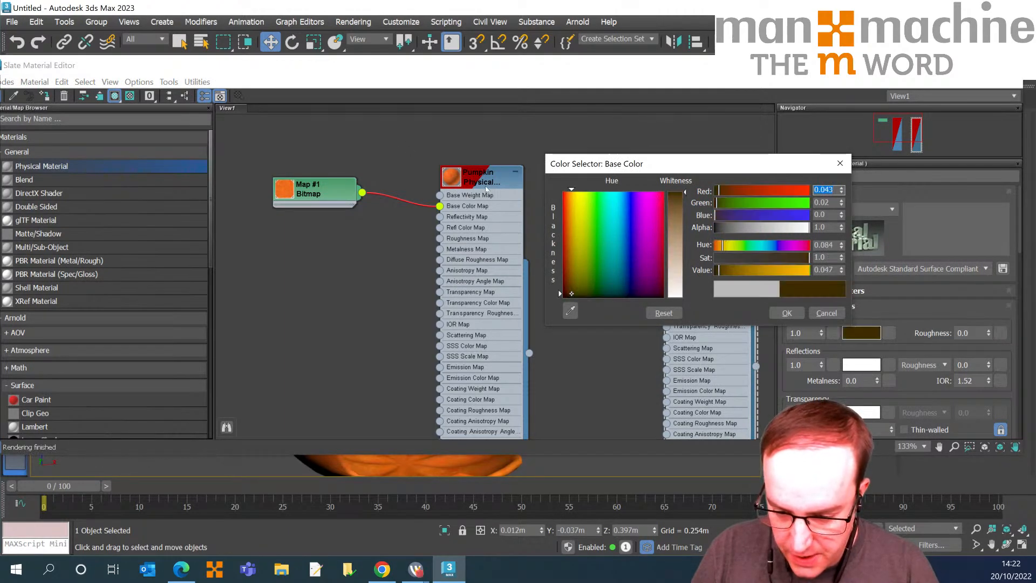
{"action": "left_click", "coordinate": [787, 313]}
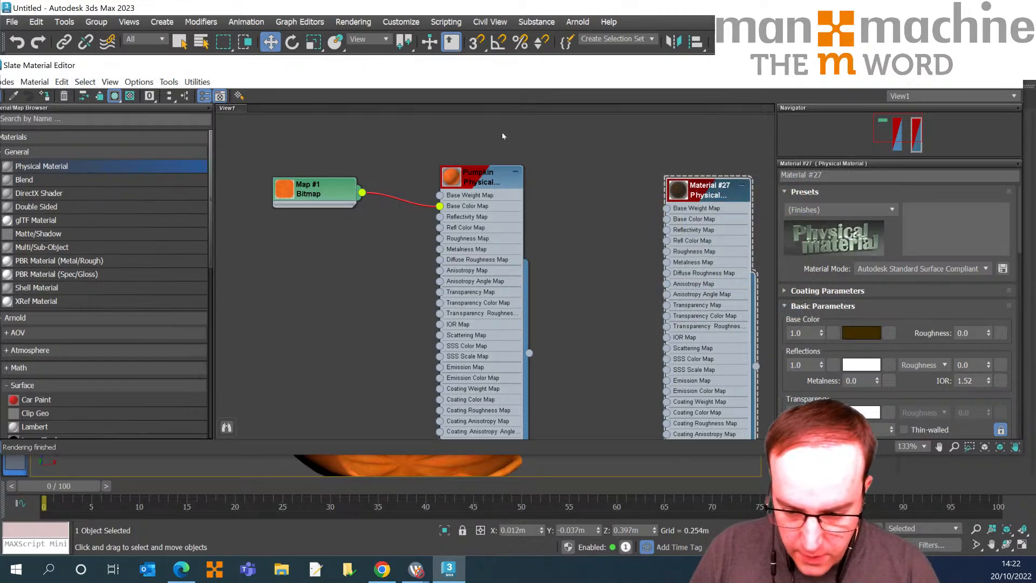
Inspect the brown stem in the perspective view, and set its material's reflections weight to 0.
{"action": "key", "text": "m"}
{"action": "left_click", "coordinate": [364, 148]}
{"action": "middle_click_drag", "start_coordinate": [339, 174], "coordinate": [264, 111]}
{"action": "key", "text": "ctrl+r"}
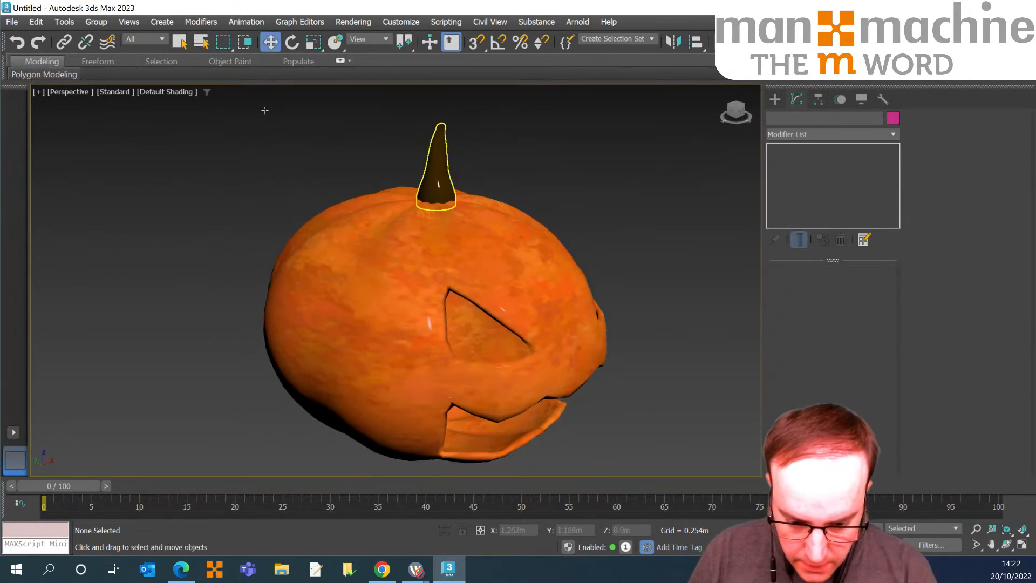
{"action": "left_click", "coordinate": [438, 180]}
{"action": "key", "text": "m"}
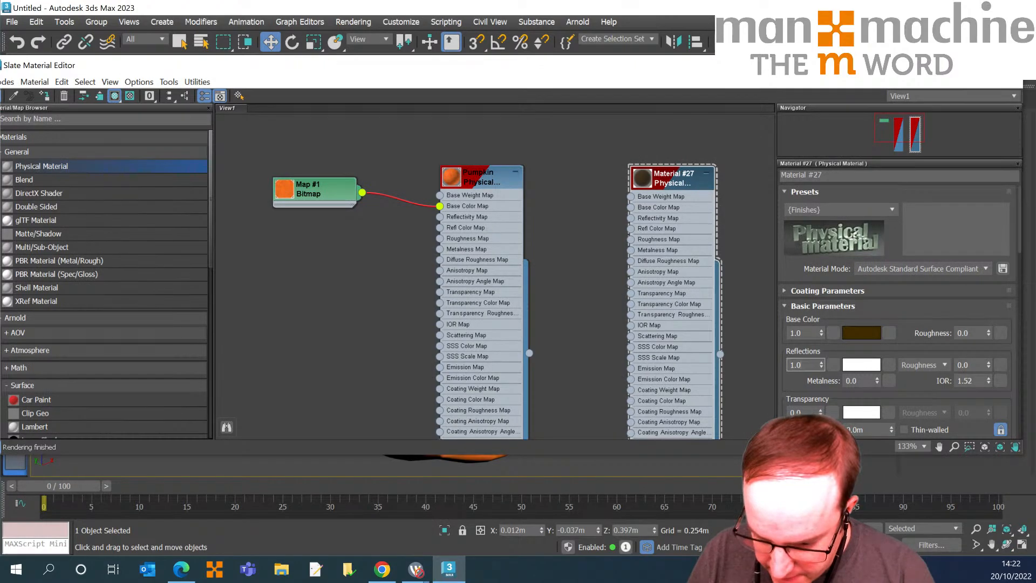
{"action": "type", "text": "0"}
{"action": "key", "text": "Return"}
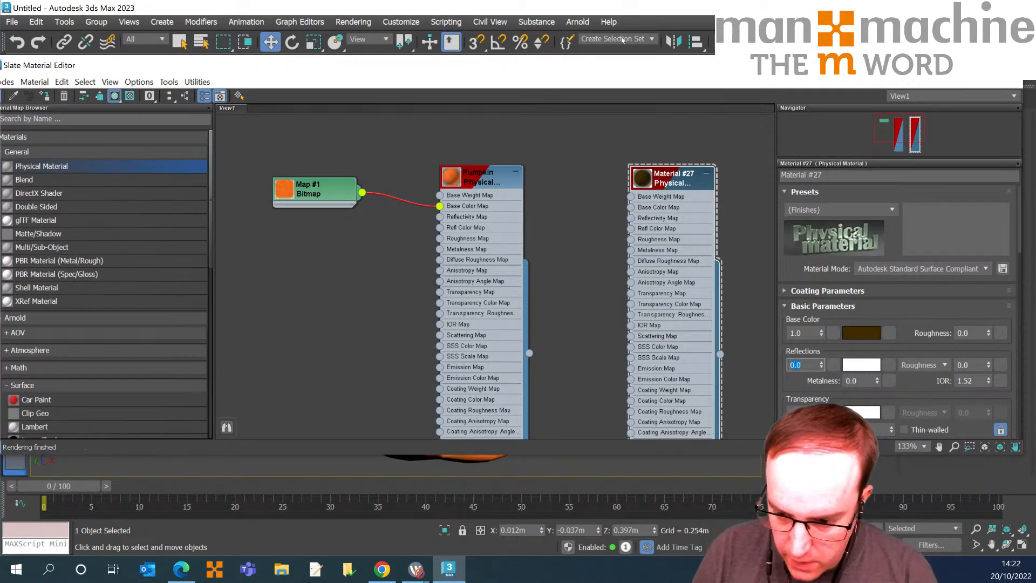
Close the material editor, deselect the stem, and examine the whole pumpkin from the front.
{"action": "key", "text": "m"}
{"action": "scroll", "coordinate": [435, 136], "scroll_direction": "up", "scroll_amount": 5}
{"action": "left_click", "coordinate": [351, 115]}
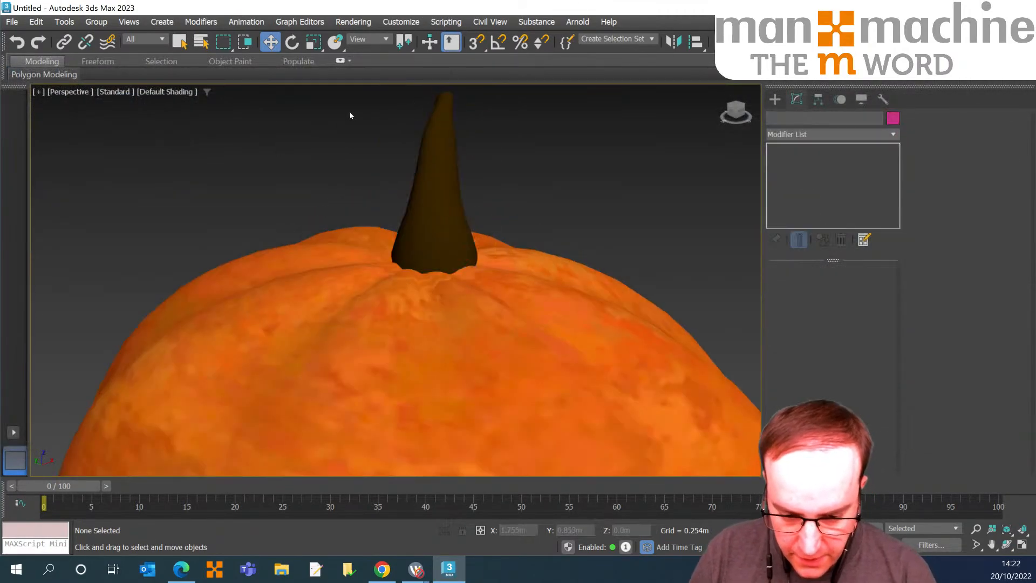
{"action": "key", "text": "shift+z"}
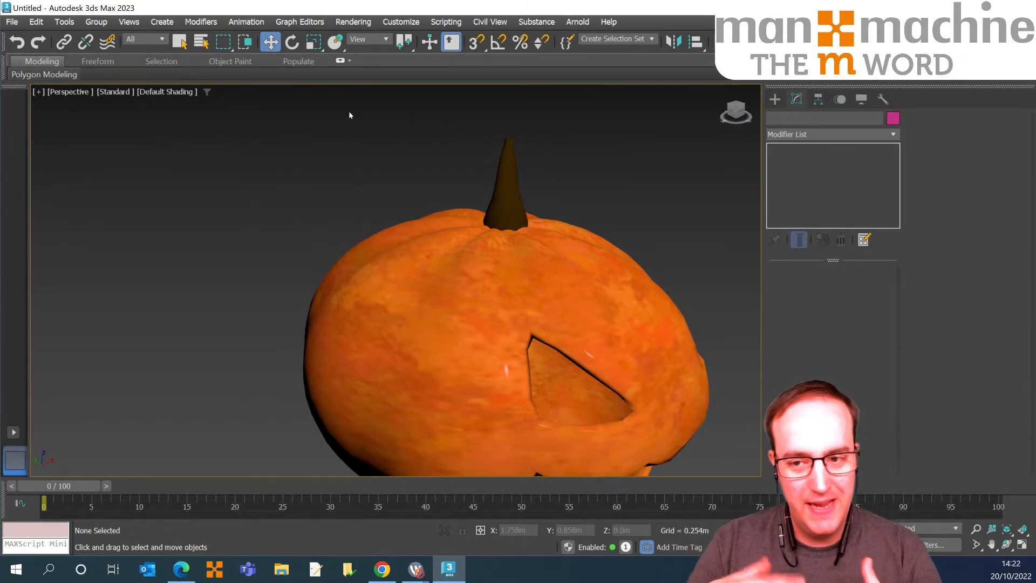
{"action": "key", "text": "ctrl+r"}
{"action": "left_click_drag", "start_coordinate": [294, 153], "coordinate": [255, 161]}
{"action": "key", "text": "w"}
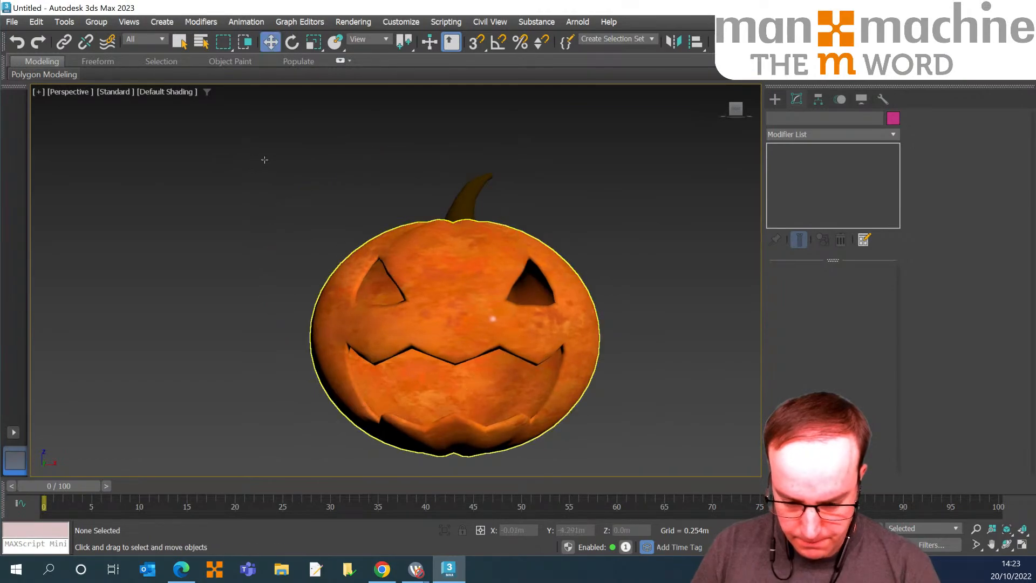
{"action": "middle_click_drag", "start_coordinate": [312, 171], "coordinate": [293, 165]}
Check the renderer and output settings in the render setup, and close it without changes.
{"action": "left_click", "coordinate": [775, 99]}
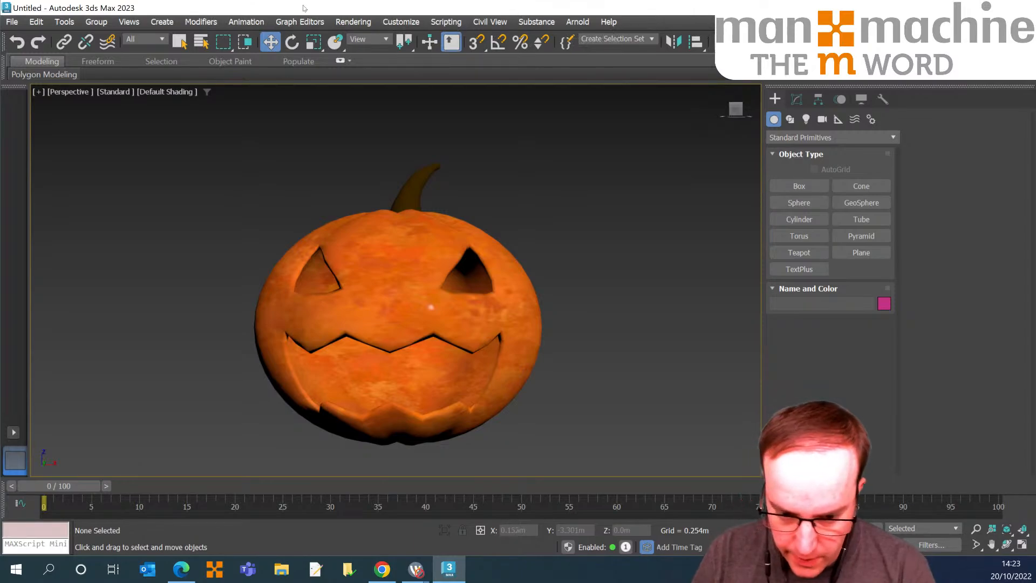
{"action": "left_click", "coordinate": [353, 22]}
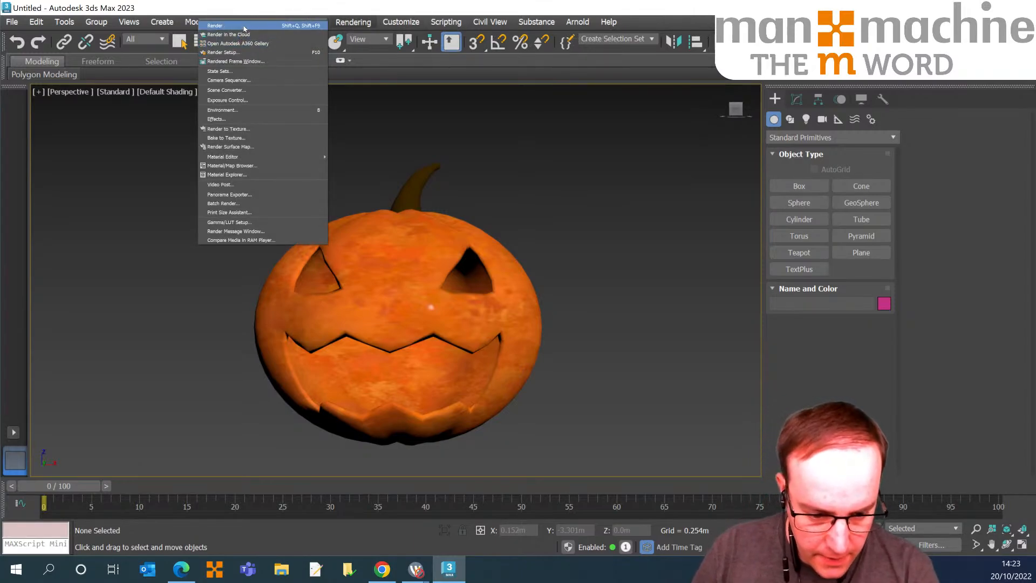
{"action": "left_click", "coordinate": [244, 53]}
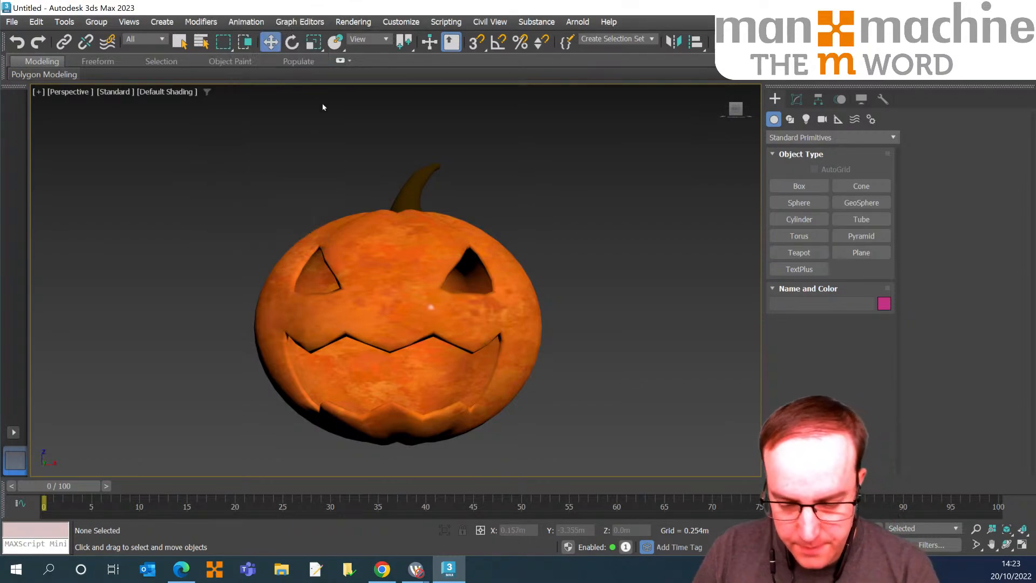
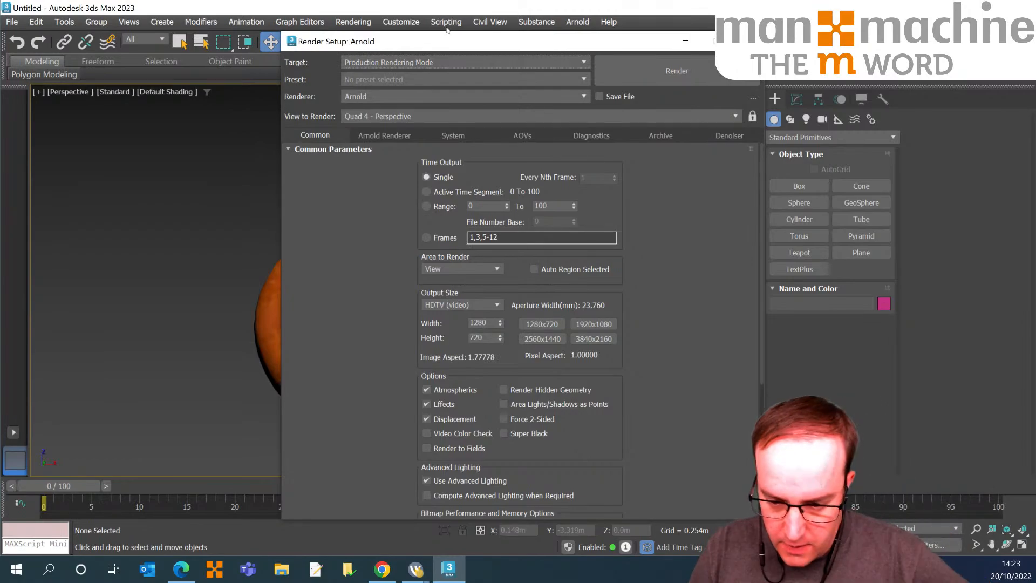
{"action": "left_click", "coordinate": [745, 42]}
Create an Arnold light in front of the pumpkin in the perspective view.
{"action": "left_click", "coordinate": [806, 119]}
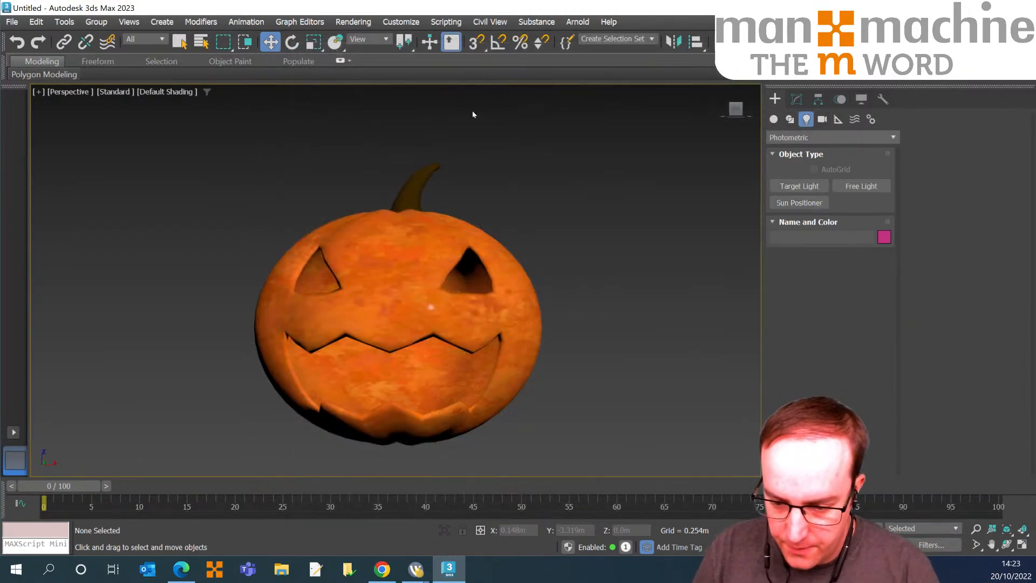
{"action": "left_click", "coordinate": [832, 138]}
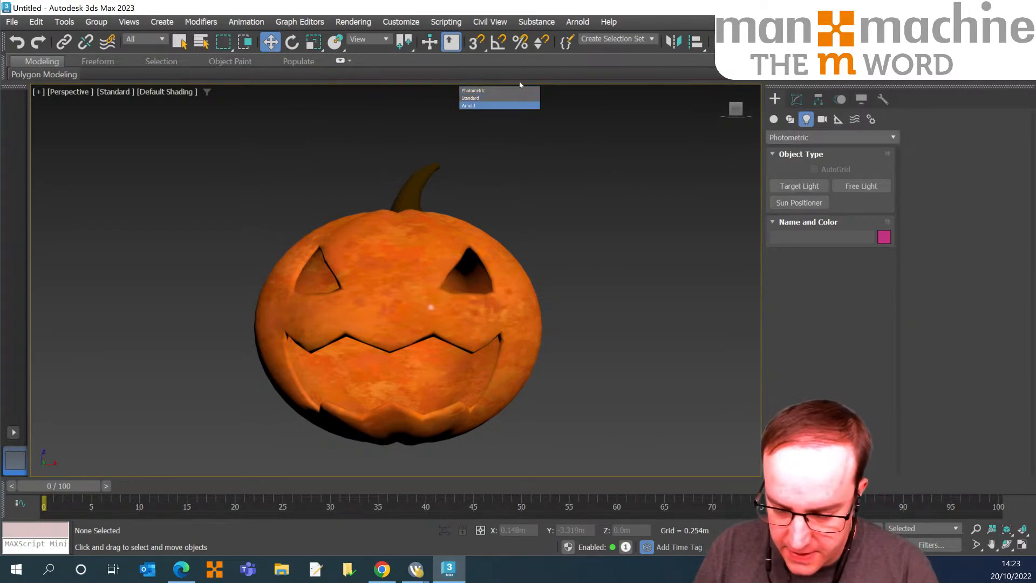
{"action": "left_click", "coordinate": [835, 138]}
{"action": "left_click", "coordinate": [853, 139]}
{"action": "left_click", "coordinate": [866, 138]}
{"action": "left_click", "coordinate": [876, 138]}
{"action": "left_click", "coordinate": [884, 138]}
{"action": "left_click", "coordinate": [889, 137]}
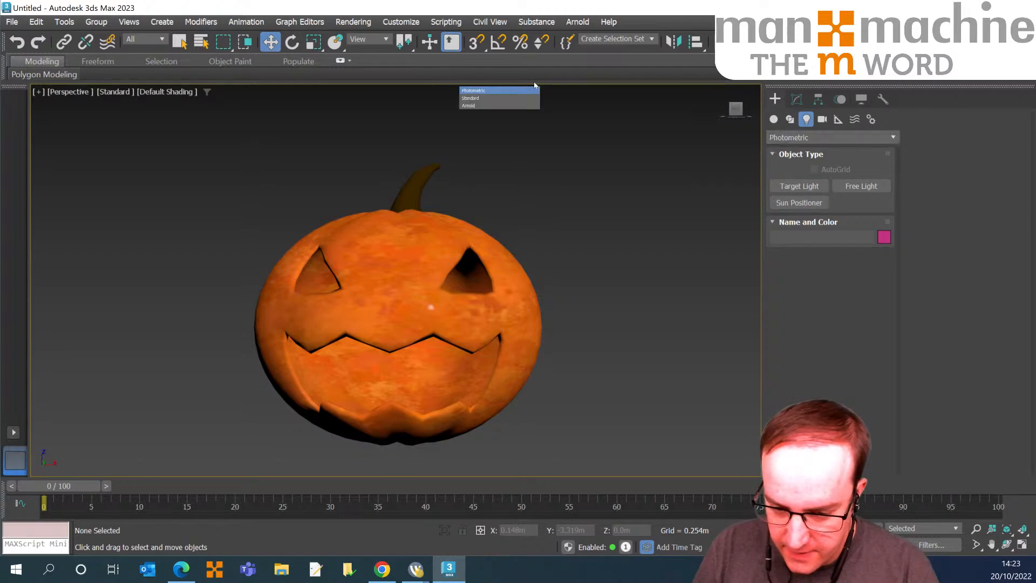
{"action": "left_click", "coordinate": [891, 137]}
{"action": "left_click", "coordinate": [835, 137]}
{"action": "left_click", "coordinate": [839, 163]}
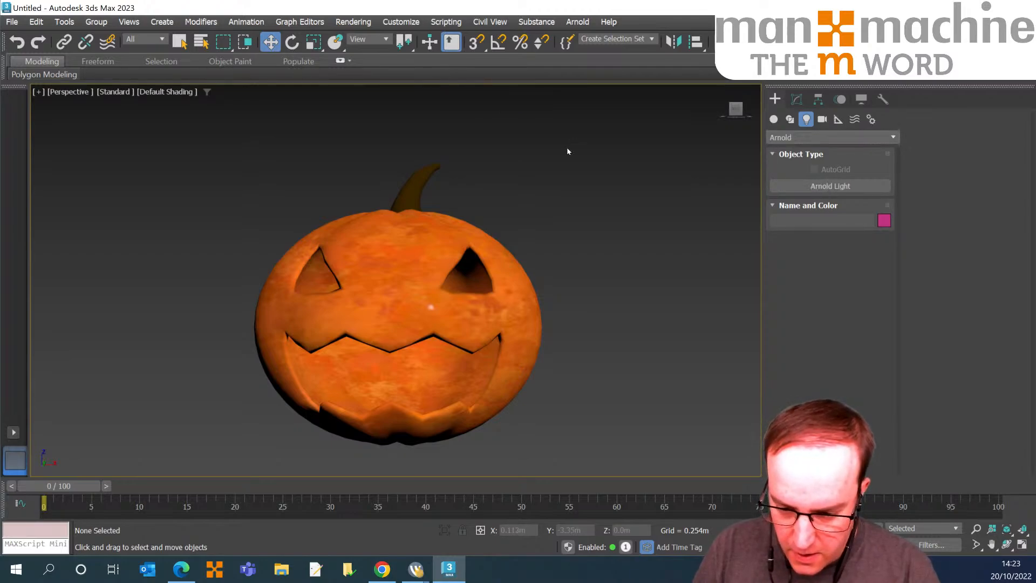
{"action": "left_click", "coordinate": [830, 186]}
{"action": "left_click", "coordinate": [394, 399]}
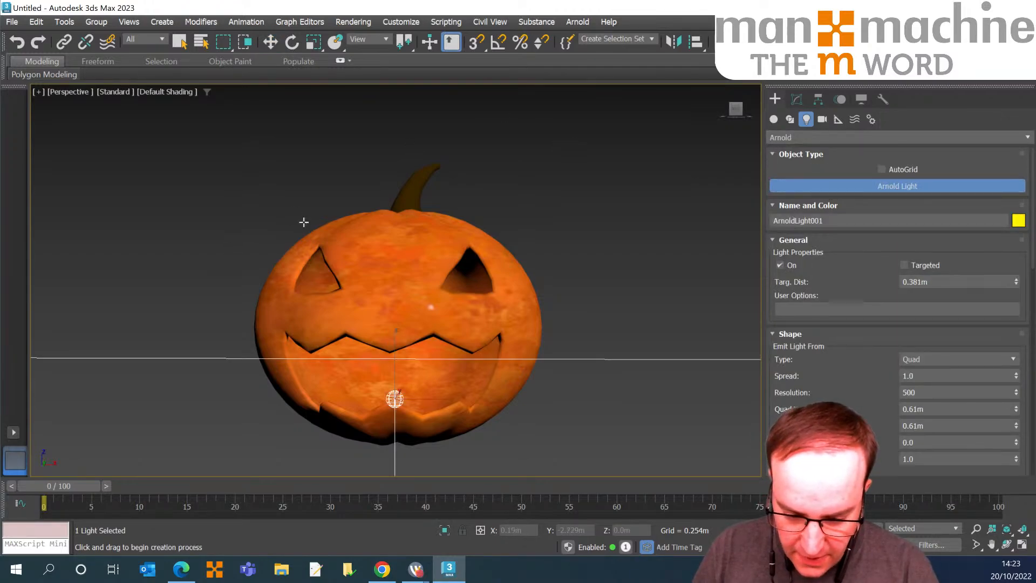
Move the Arnold light in the top view so it sits at the centre of the pumpkin.
{"action": "key", "text": "t"}
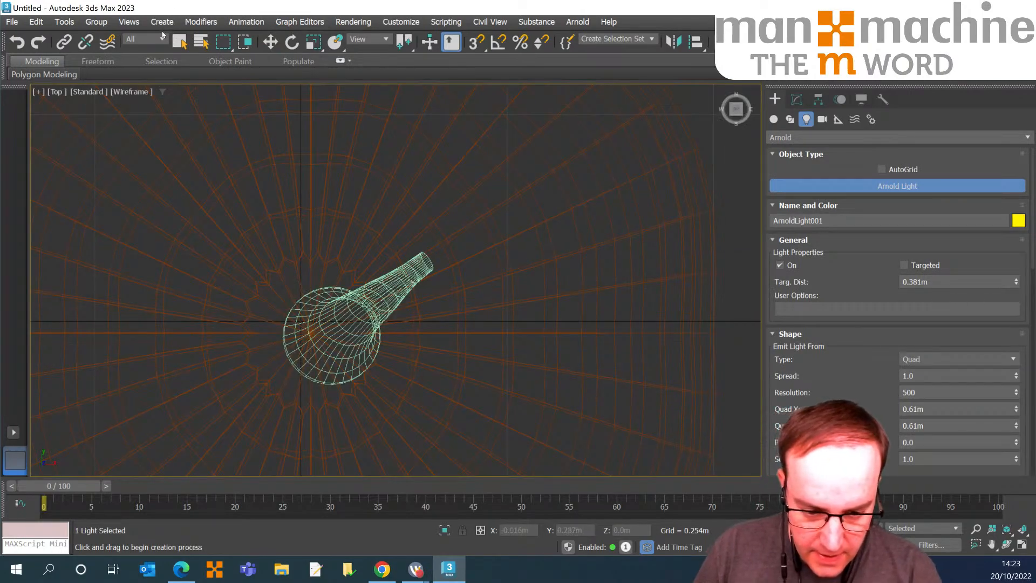
{"action": "left_click", "coordinate": [271, 42]}
{"action": "scroll", "coordinate": [456, 304], "scroll_direction": "down", "scroll_amount": 10}
{"action": "middle_click_drag", "start_coordinate": [456, 304], "coordinate": [415, 159]}
{"action": "left_click_drag", "start_coordinate": [414, 364], "coordinate": [403, 163]}
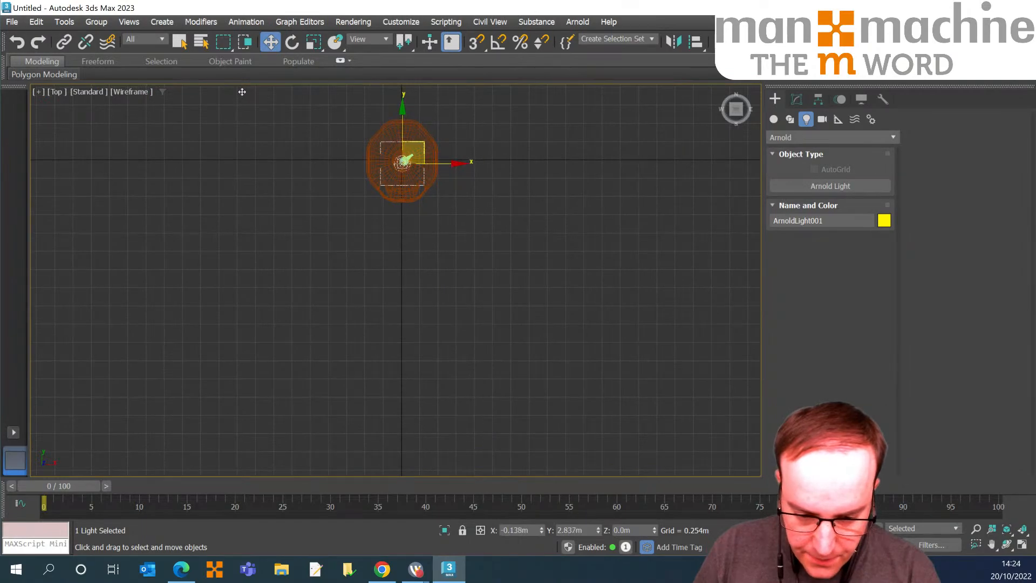
Lower the Arnold light in the front view to about Z -0.333 m, near the inside base of the pumpkin.
{"action": "key", "text": "f"}
{"action": "scroll", "coordinate": [513, 320], "scroll_direction": "down", "scroll_amount": 4}
{"action": "middle_click_drag", "start_coordinate": [513, 320], "coordinate": [469, 188]}
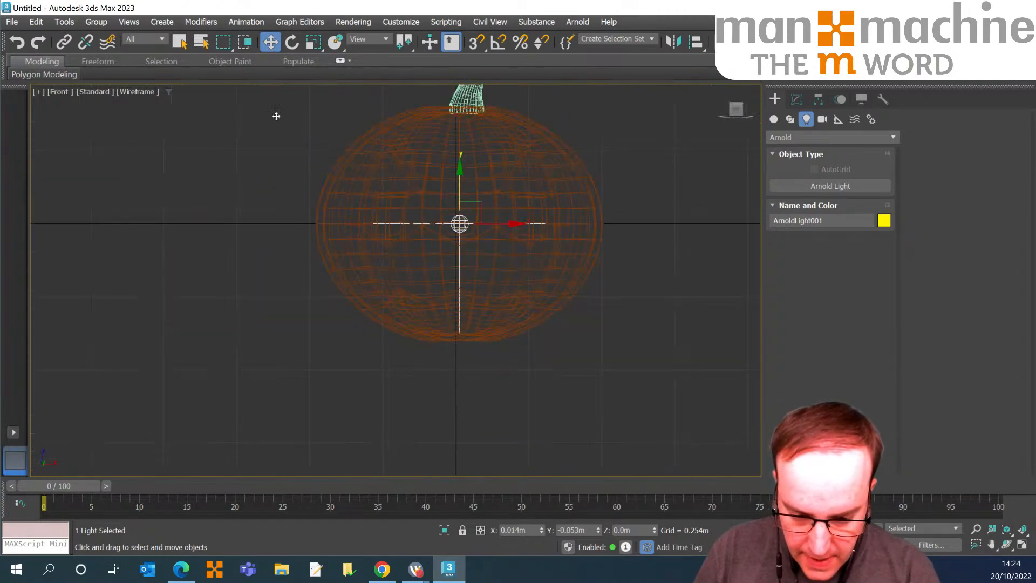
{"action": "left_click_drag", "start_coordinate": [460, 186], "coordinate": [460, 189]}
{"action": "left_click_drag", "start_coordinate": [459, 228], "coordinate": [459, 321]}
Turn on angle snap and rotate the Arnold light 180 degrees about X so it points upward.
{"action": "key", "text": "e"}
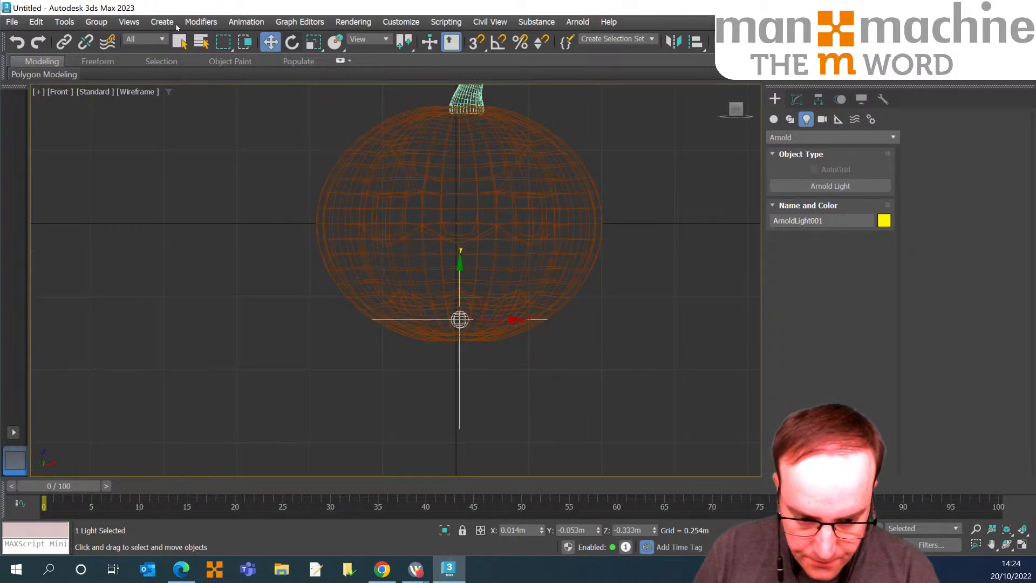
{"action": "left_click_drag", "start_coordinate": [273, 210], "coordinate": [275, 165]}
{"action": "right_click", "coordinate": [273, 204]}
{"action": "key", "text": "a"}
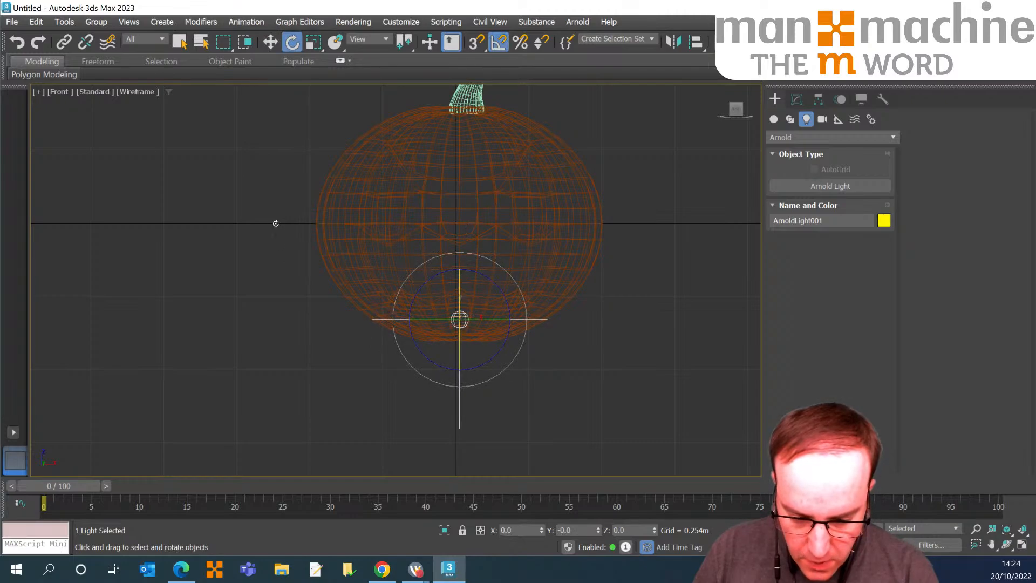
{"action": "left_click_drag", "start_coordinate": [272, 215], "coordinate": [273, 166]}
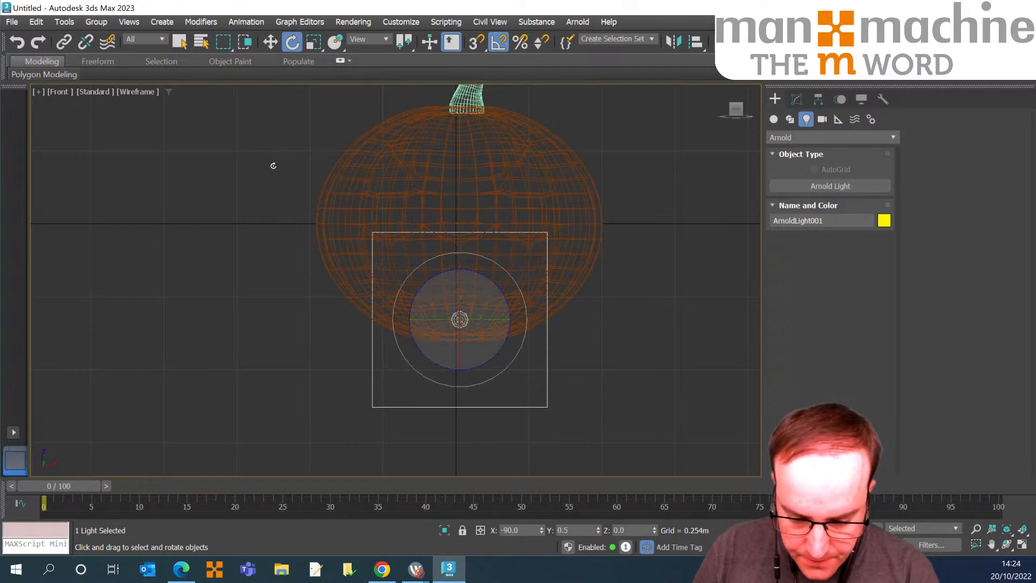
{"action": "left_click", "coordinate": [273, 165]}
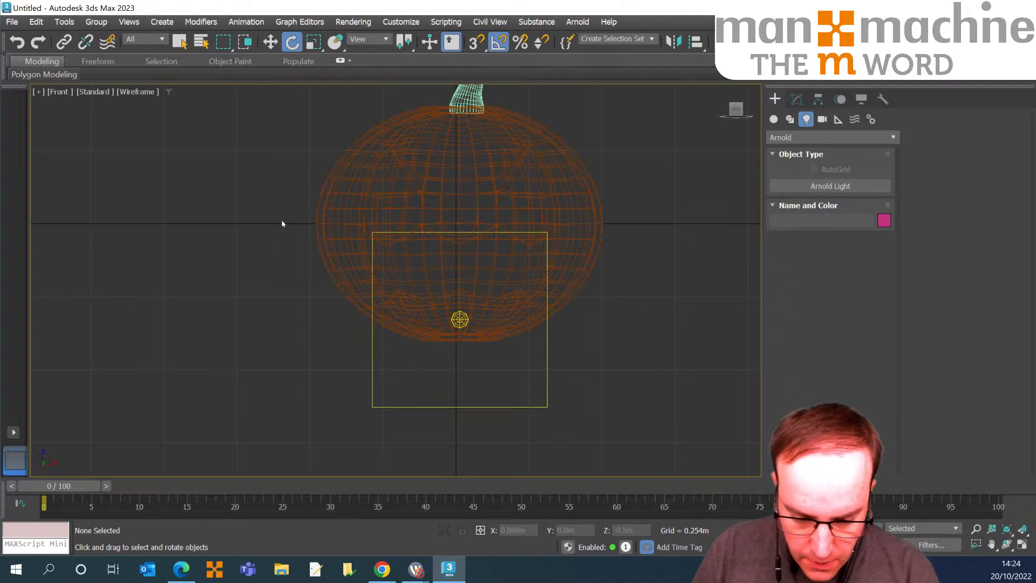
{"action": "key", "text": "ctrl+z"}
{"action": "left_click_drag", "start_coordinate": [275, 211], "coordinate": [273, 189]}
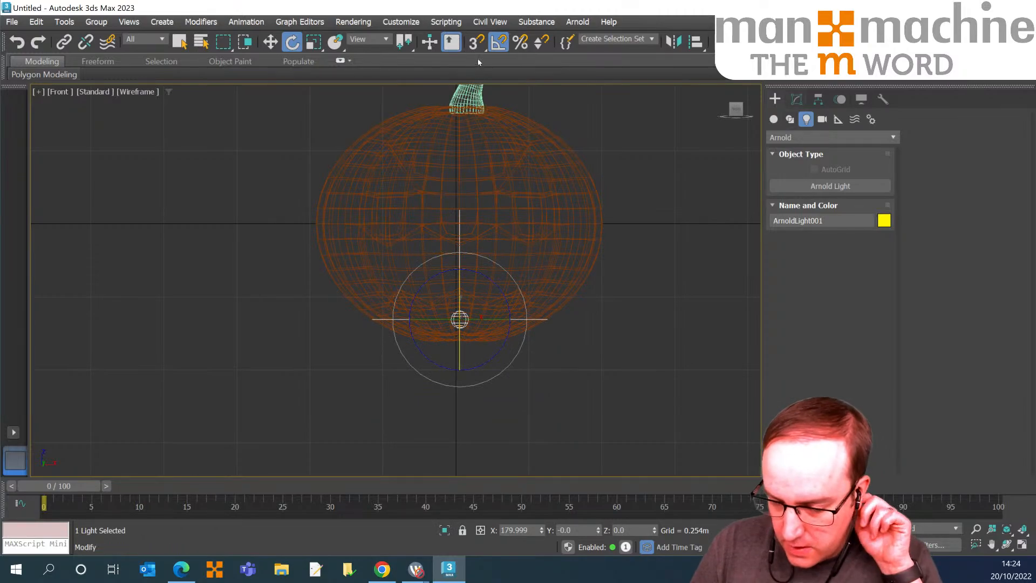
Set the Arnold light's color preset to Halogen Warm (2800k).
{"action": "left_click", "coordinate": [797, 100]}
{"action": "left_click", "coordinate": [903, 297]}
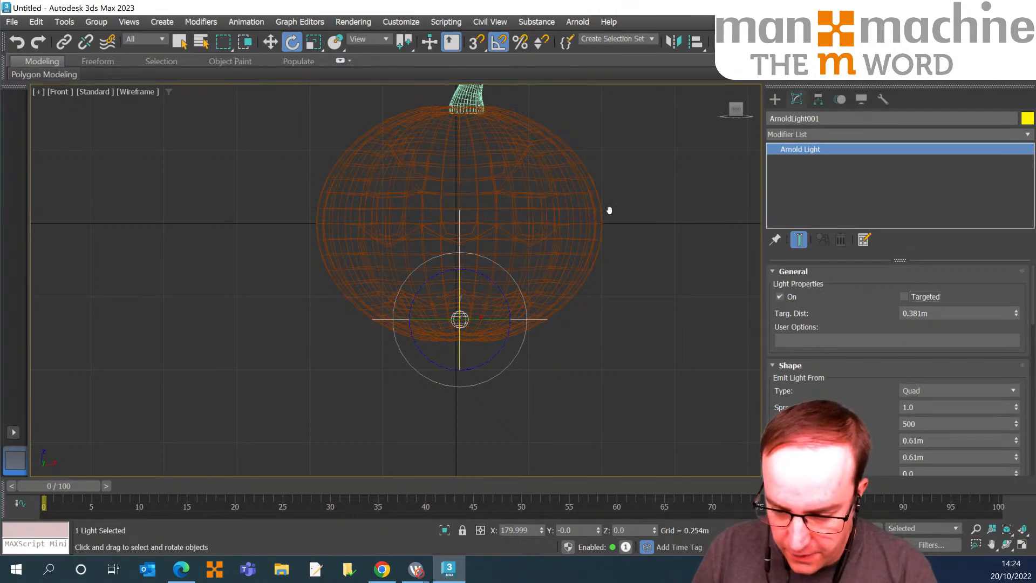
{"action": "left_click_drag", "start_coordinate": [777, 287], "coordinate": [774, 131]}
{"action": "mouse_move", "coordinate": [788, 323]}
{"action": "left_mouse_down"}
{"action": "mouse_move", "coordinate": [781, 156]}
{"action": "mouse_move", "coordinate": [769, 326]}
{"action": "mouse_move", "coordinate": [772, 215]}
{"action": "left_mouse_up"}
{"action": "mouse_move", "coordinate": [782, 301]}
{"action": "left_mouse_down"}
{"action": "mouse_move", "coordinate": [788, 183]}
{"action": "mouse_move", "coordinate": [783, 434]}
{"action": "left_mouse_up"}
{"action": "mouse_move", "coordinate": [780, 310]}
{"action": "left_mouse_down"}
{"action": "mouse_move", "coordinate": [779, 300]}
{"action": "mouse_move", "coordinate": [778, 342]}
{"action": "left_mouse_up"}
{"action": "left_click", "coordinate": [779, 359]}
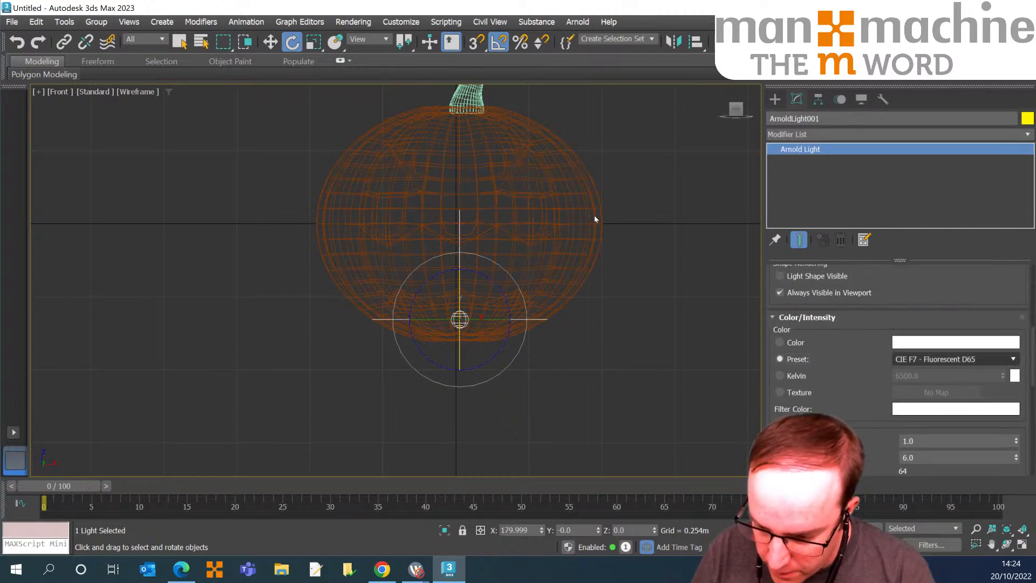
{"action": "left_click", "coordinate": [992, 359]}
{"action": "scroll", "coordinate": [560, 236], "scroll_direction": "down", "scroll_amount": 5}
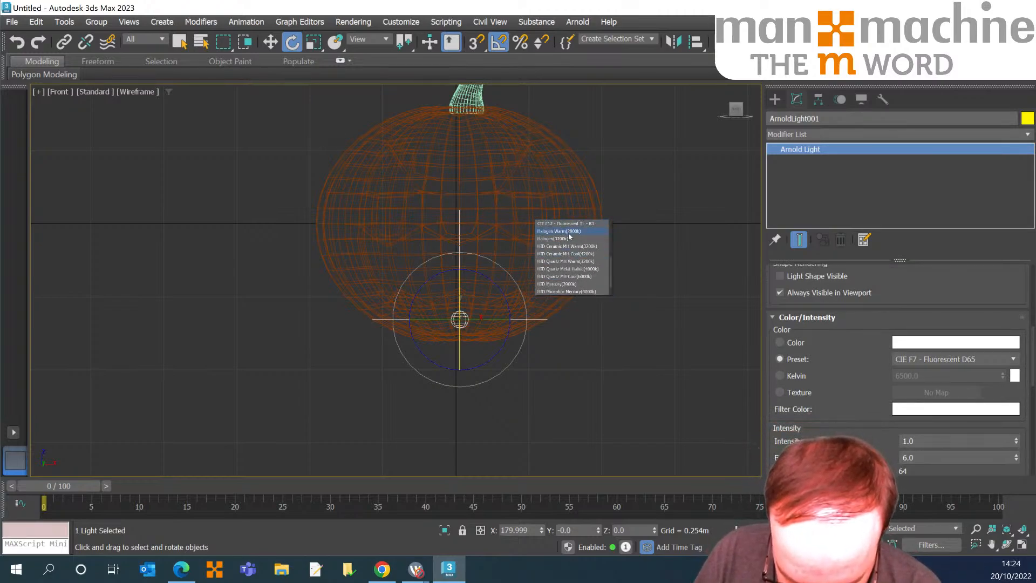
{"action": "left_click", "coordinate": [570, 232]}
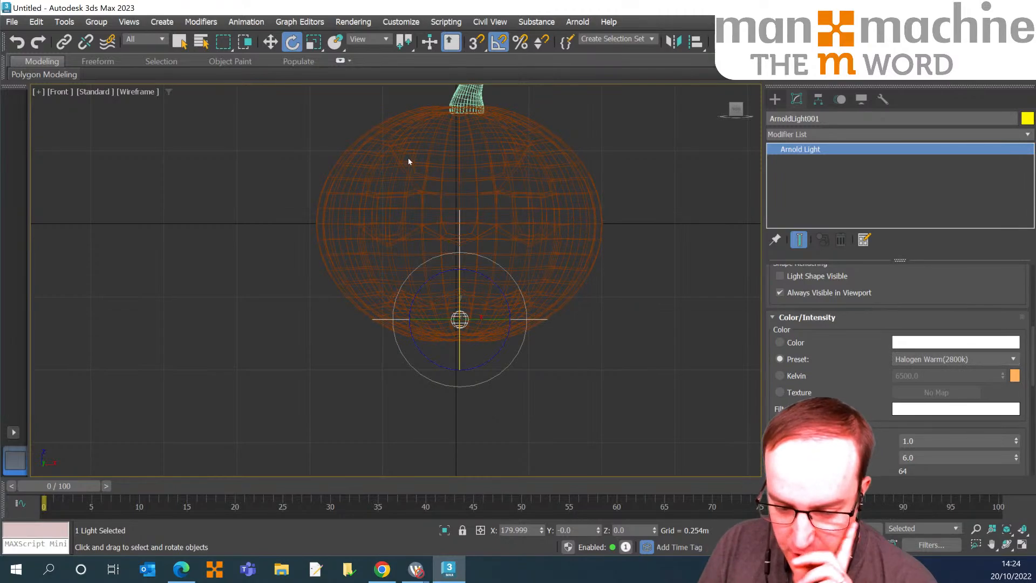
Deselect the light, apply Automatic Exposure Control in the environment settings, and render an exposure preview of the perspective view.
{"action": "left_click", "coordinate": [341, 119]}
{"action": "middle_click_drag", "start_coordinate": [390, 102], "coordinate": [363, 141]}
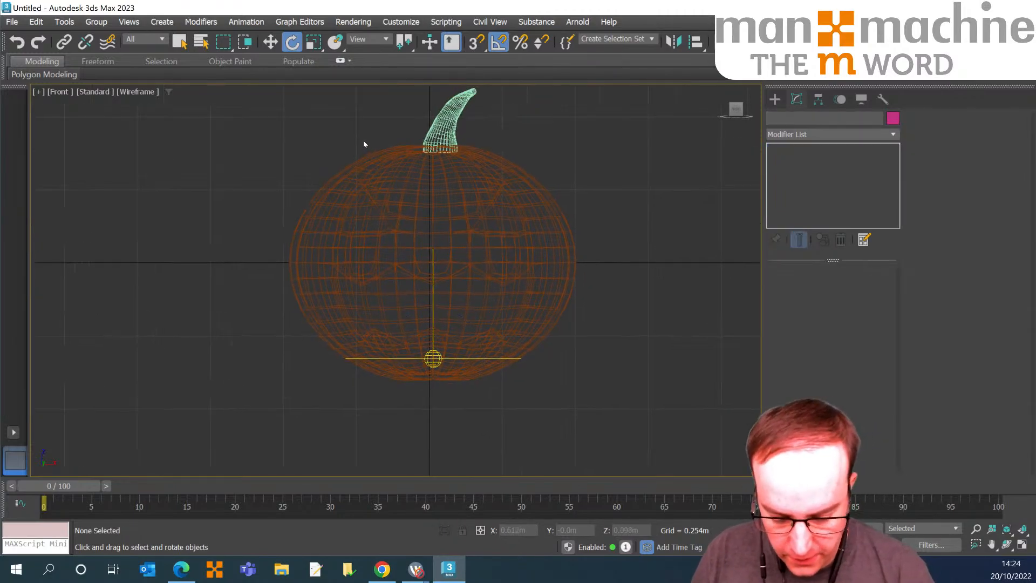
{"action": "key", "text": "c"}
{"action": "key", "text": "Return"}
{"action": "key", "text": "p"}
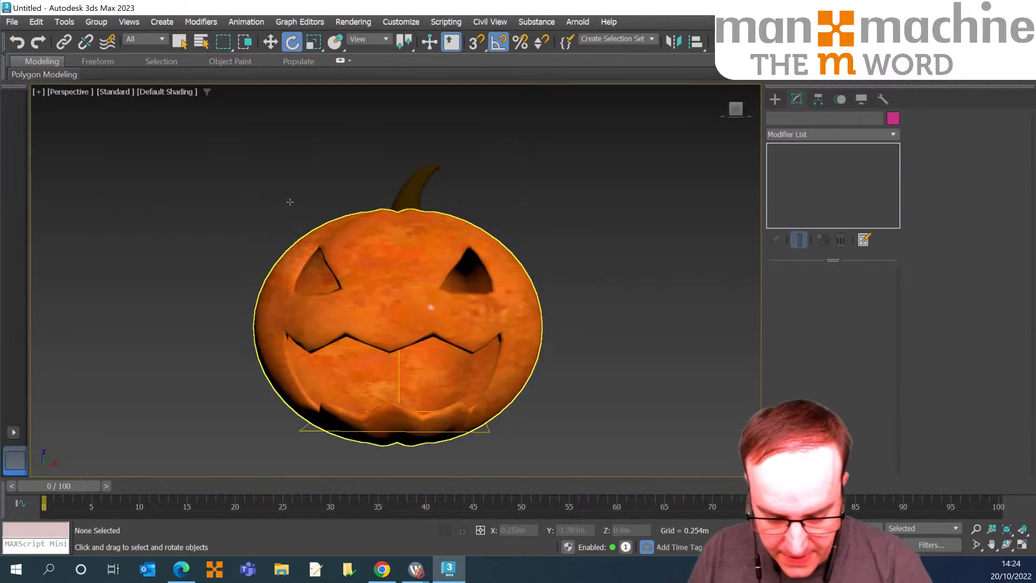
{"action": "key", "text": "ctrl+r"}
{"action": "middle_click_drag", "start_coordinate": [239, 155], "coordinate": [237, 171], "text": "alt"}
{"action": "key", "text": "8"}
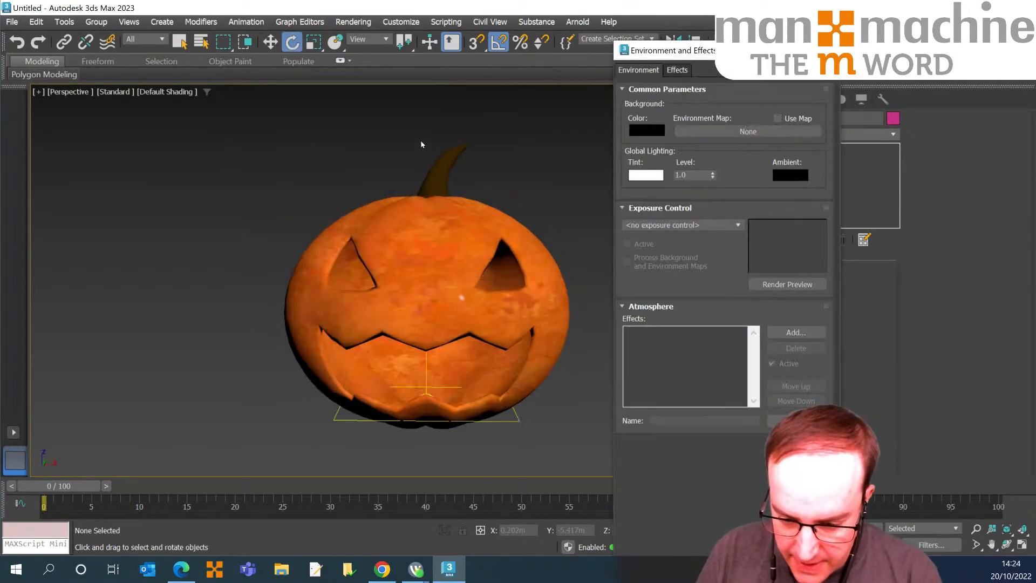
{"action": "left_click", "coordinate": [681, 245]}
{"action": "left_click", "coordinate": [787, 284]}
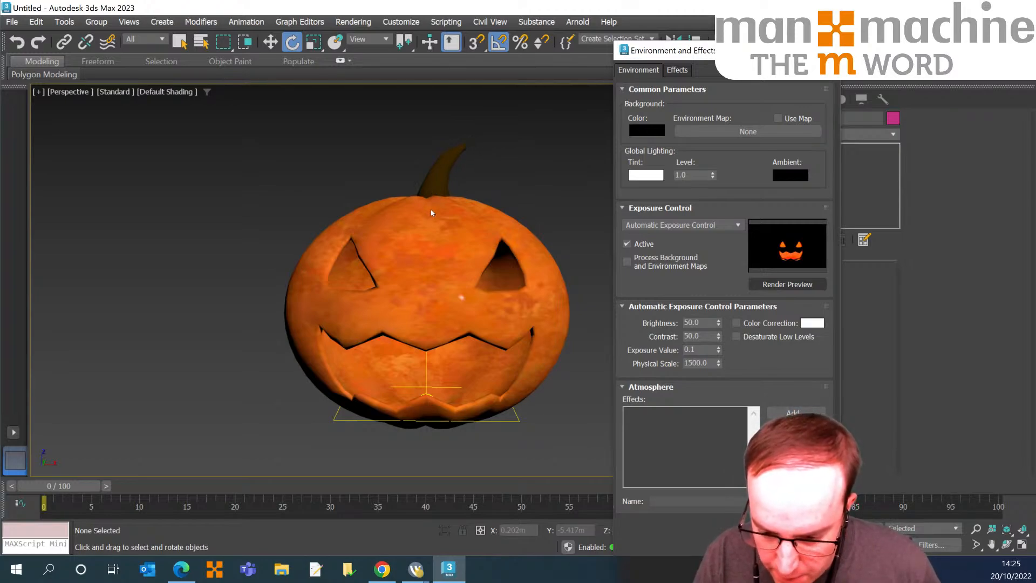
Try automatic exposure values of 5 and 7, and set the exposure value to 1.
{"action": "mouse_move", "coordinate": [719, 351]}
{"action": "left_mouse_down"}
{"action": "mouse_move", "coordinate": [723, 257]}
{"action": "mouse_move", "coordinate": [726, 270]}
{"action": "left_mouse_up"}
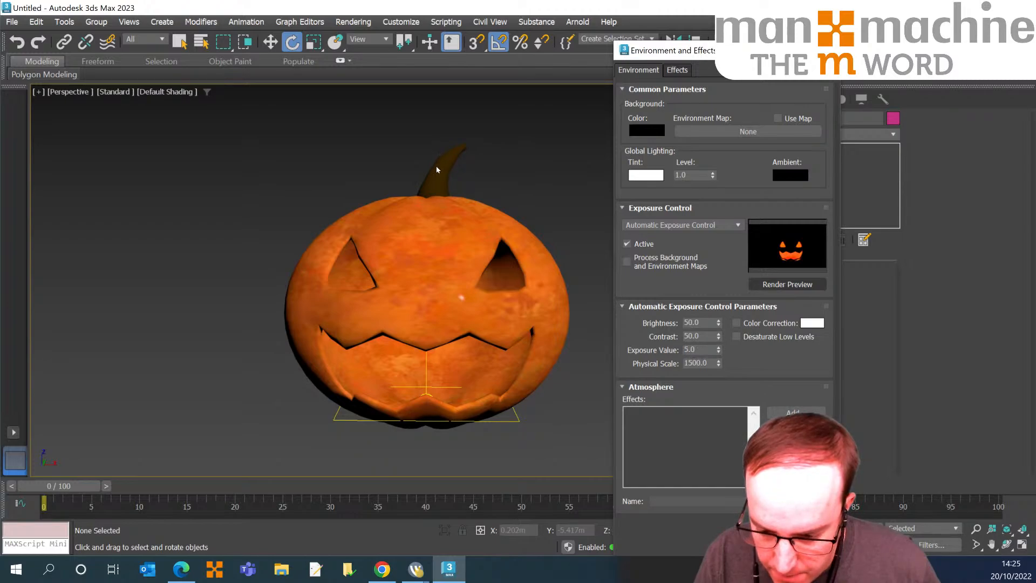
{"action": "double_click", "coordinate": [694, 350]}
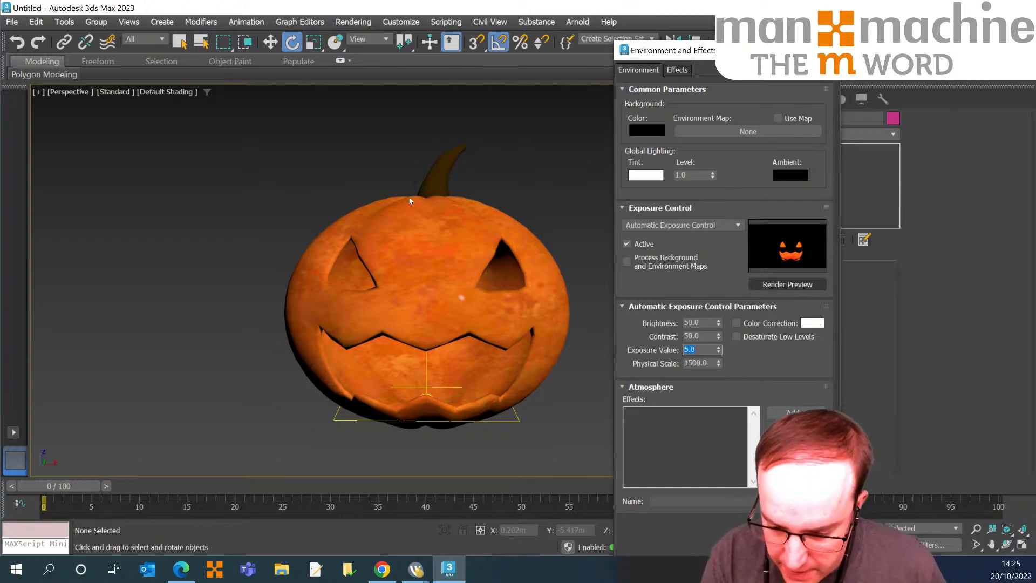
{"action": "left_click", "coordinate": [464, 172]}
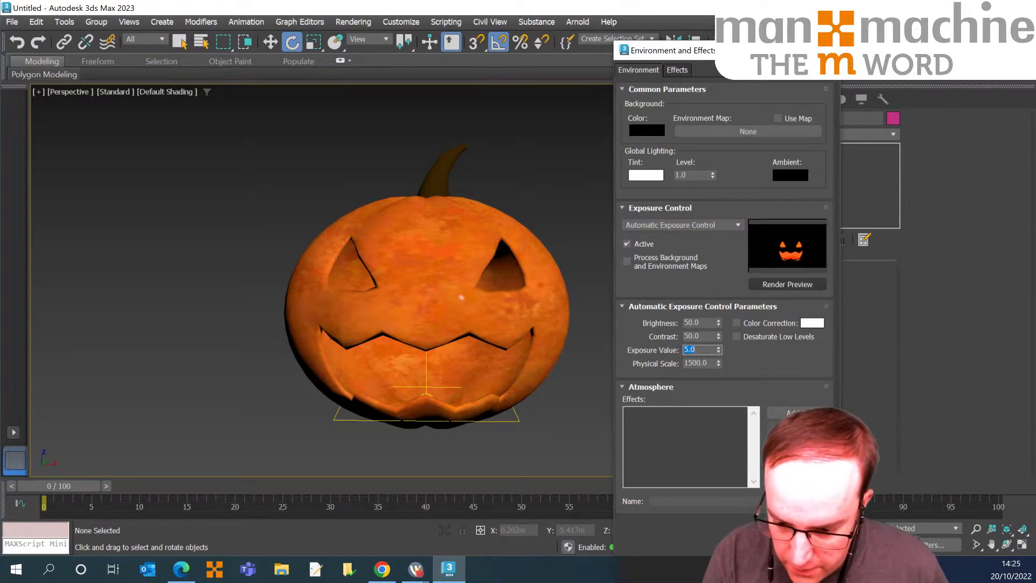
{"action": "left_click", "coordinate": [472, 175]}
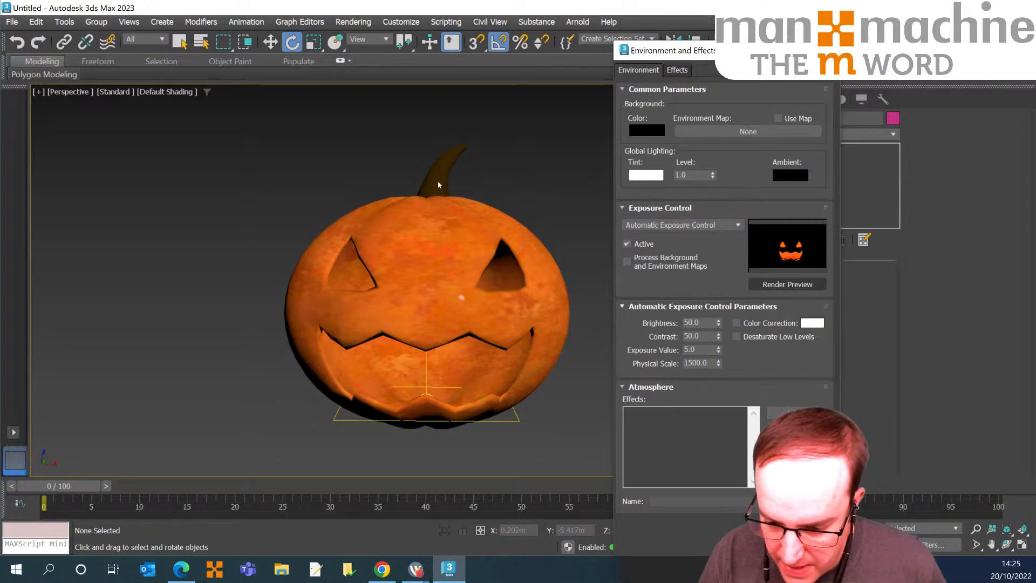
{"action": "double_click", "coordinate": [696, 350]}
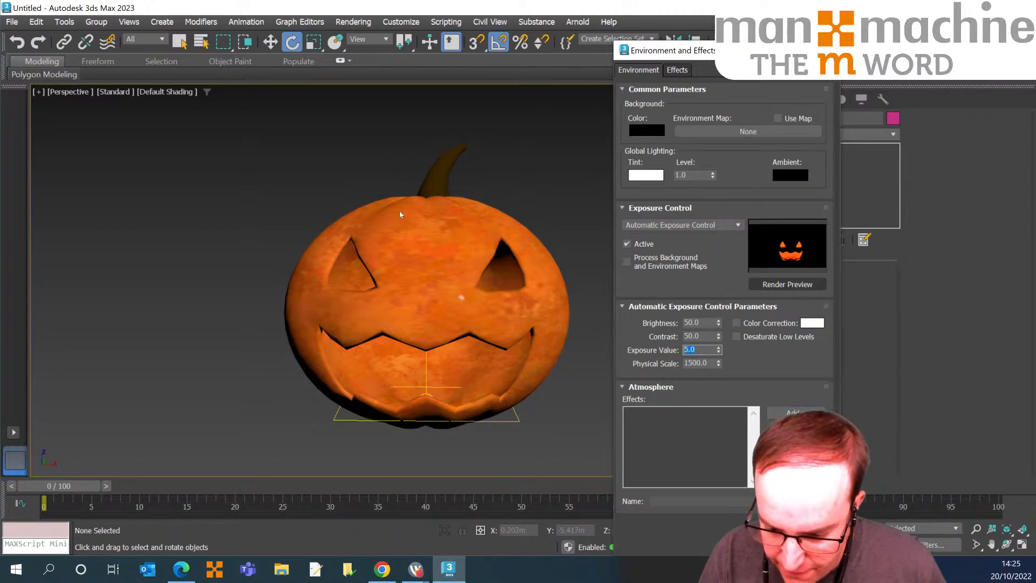
{"action": "type", "text": "7"}
{"action": "key", "text": "Return"}
{"action": "type", "text": "1"}
{"action": "key", "text": "Return"}
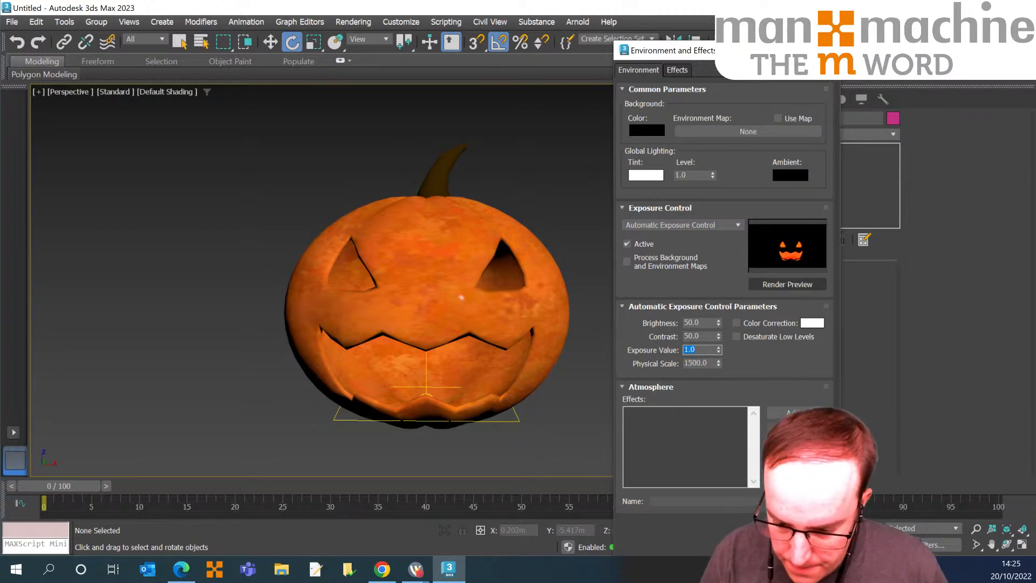
Try Linear Exposure Control with an exposure value of 1.5, and switch back to Automatic Exposure Control.
{"action": "left_click", "coordinate": [683, 225]}
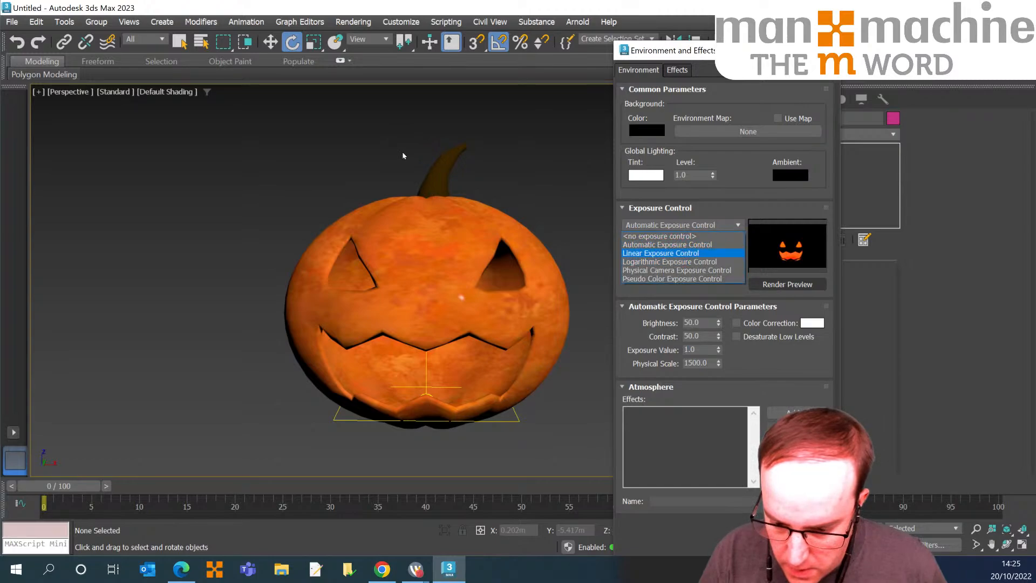
{"action": "left_click", "coordinate": [671, 252]}
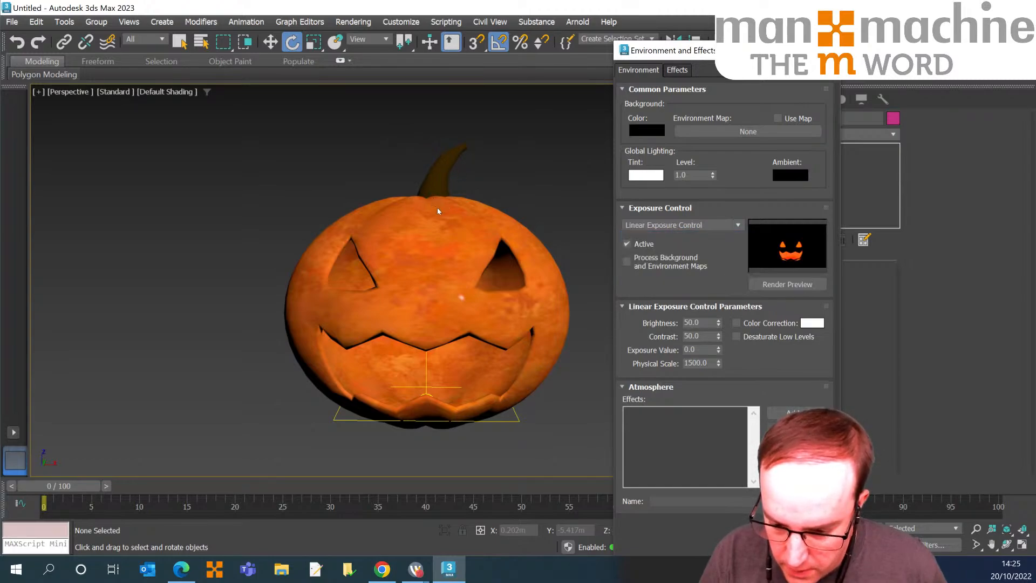
{"action": "left_click_drag", "start_coordinate": [718, 350], "coordinate": [719, 323]}
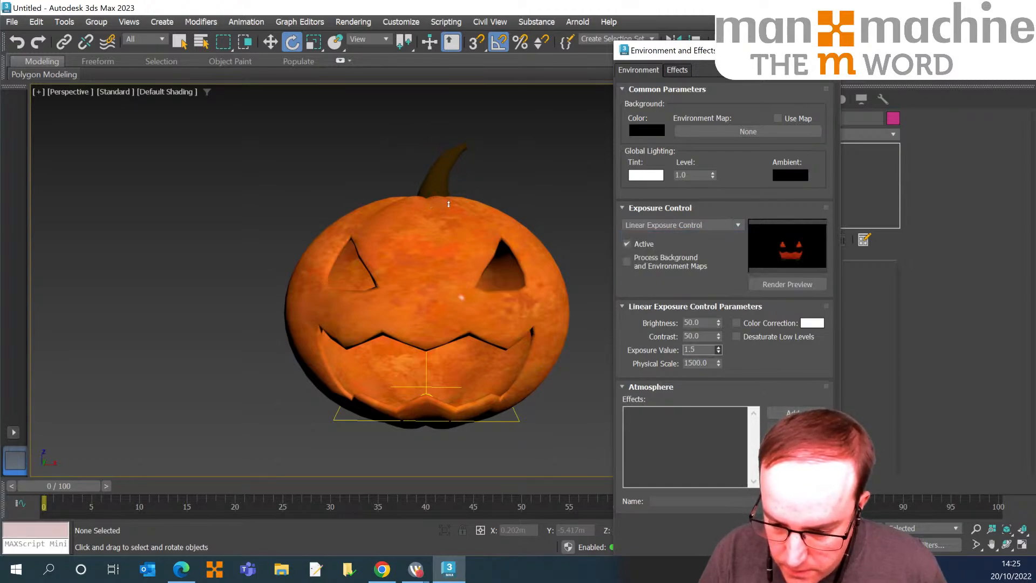
{"action": "left_click", "coordinate": [681, 225]}
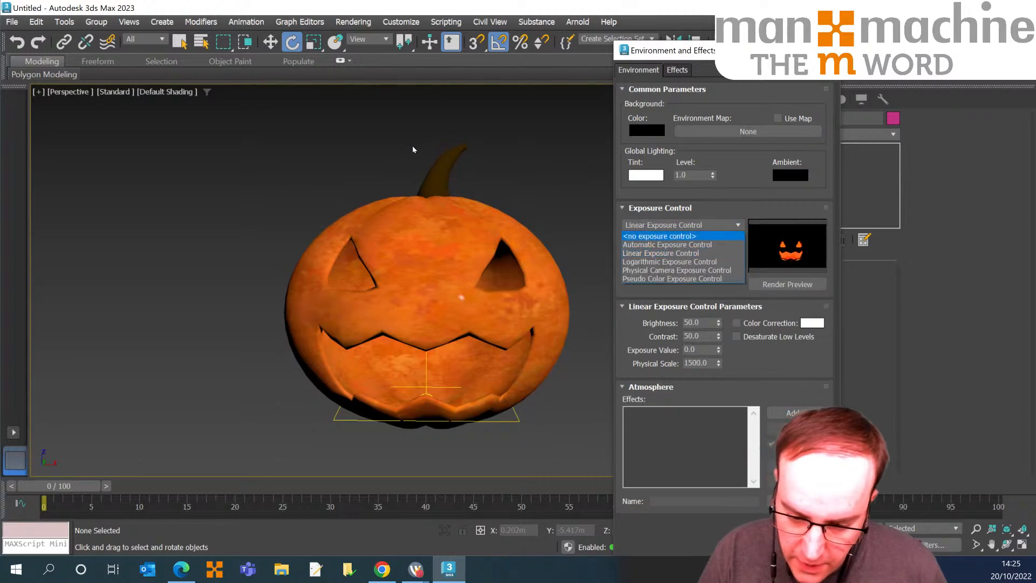
{"action": "left_click", "coordinate": [653, 244]}
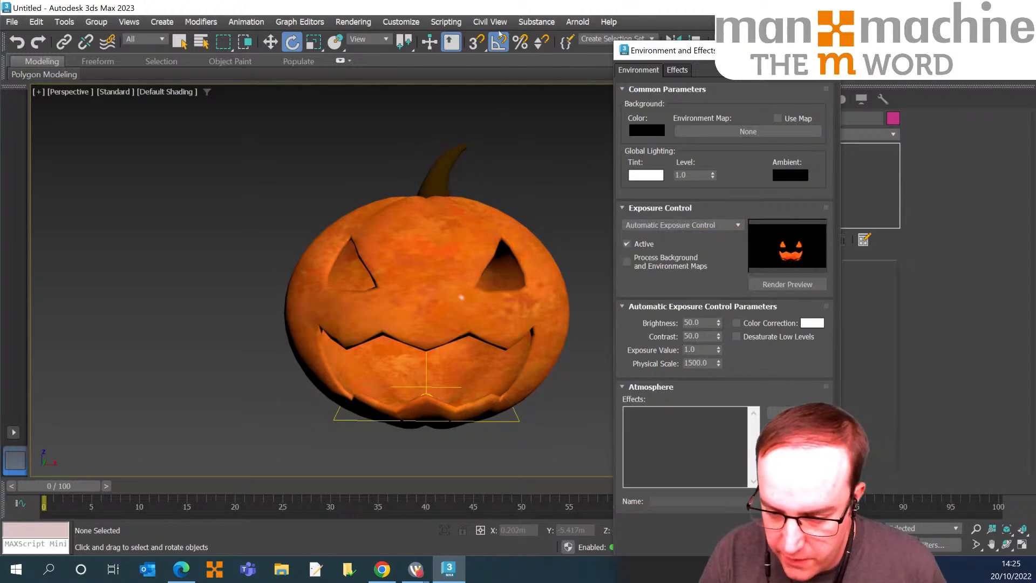
Close the environment settings and place additional Arnold lights near the pumpkin in the top view.
{"action": "key", "text": "8"}
{"action": "left_click", "coordinate": [774, 100]}
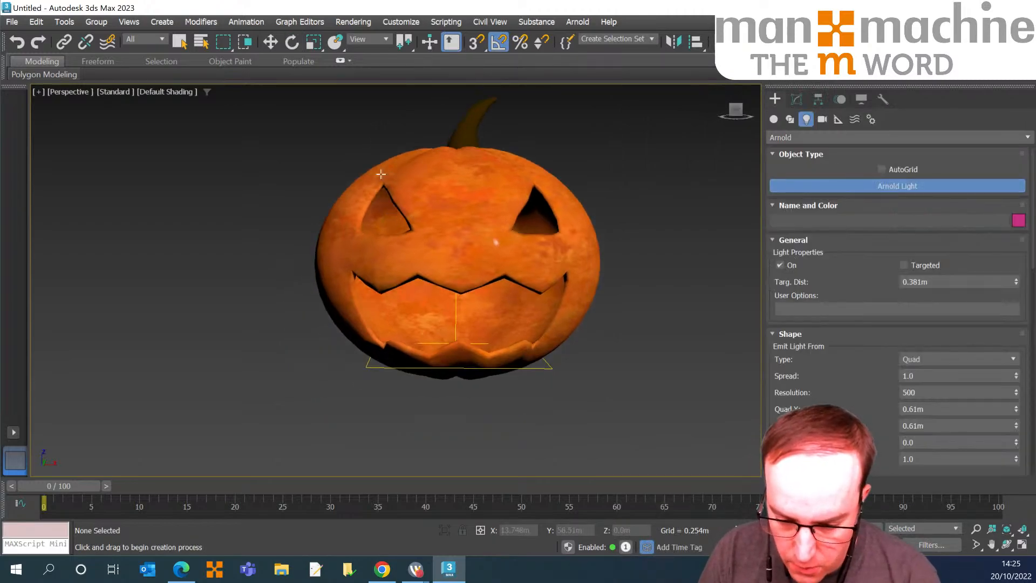
{"action": "key", "text": "t"}
{"action": "left_click", "coordinate": [340, 180]}
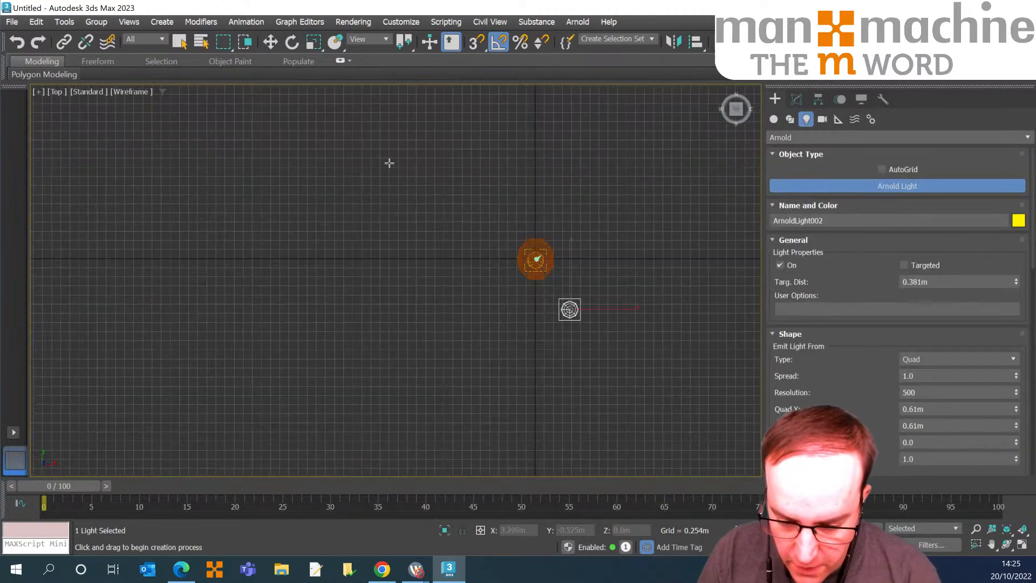
{"action": "scroll", "coordinate": [504, 257], "scroll_direction": "down", "scroll_amount": 5}
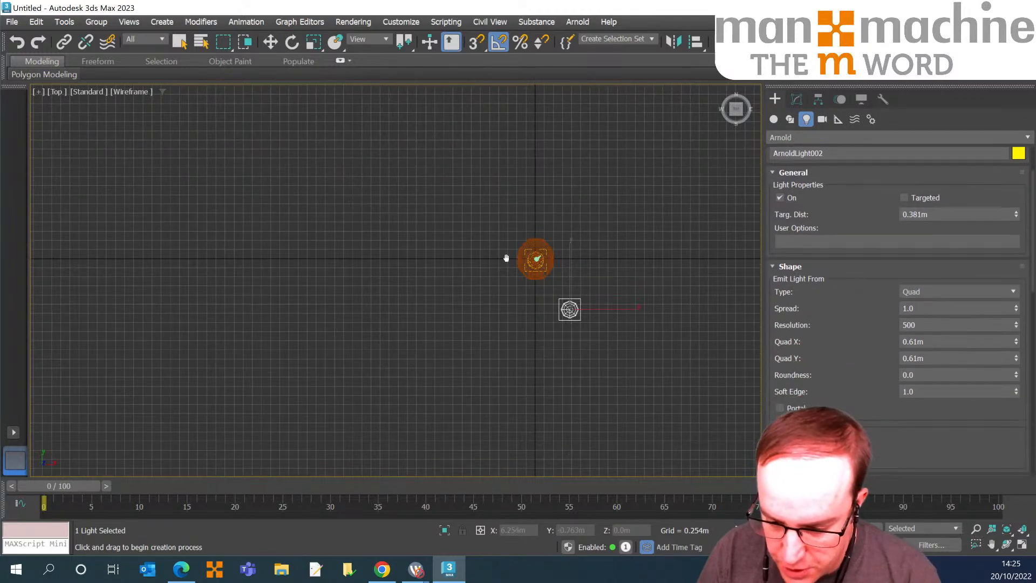
Browse the color presets for the new Arnold light and choose Halogen Warm (2800k).
{"action": "left_click", "coordinate": [585, 228]}
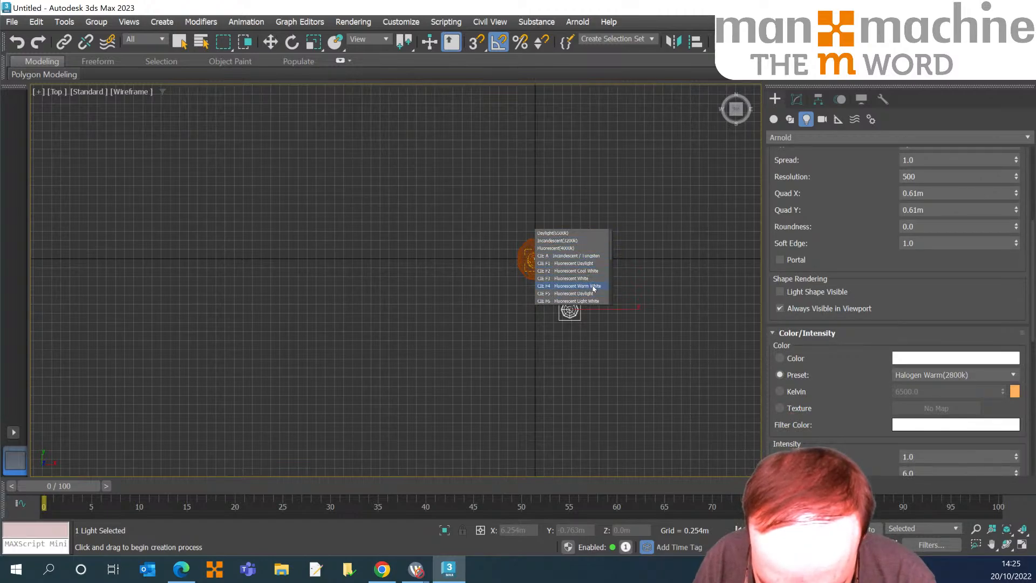
{"action": "scroll", "coordinate": [596, 301], "scroll_direction": "down", "scroll_amount": 2}
{"action": "scroll", "coordinate": [594, 286], "scroll_direction": "down", "scroll_amount": 3}
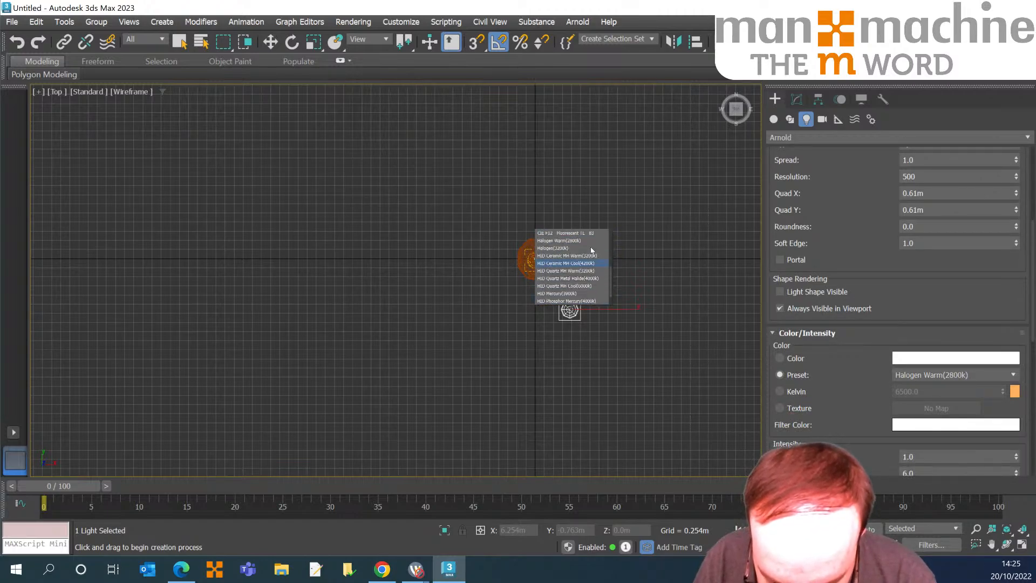
{"action": "scroll", "coordinate": [582, 287], "scroll_direction": "down", "scroll_amount": 1}
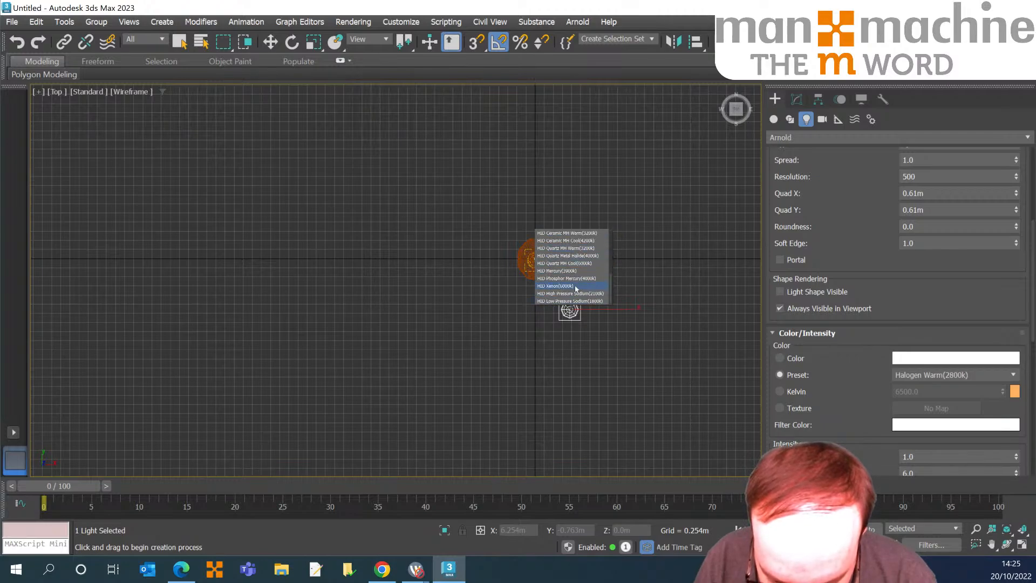
{"action": "scroll", "coordinate": [580, 261], "scroll_direction": "up", "scroll_amount": 1}
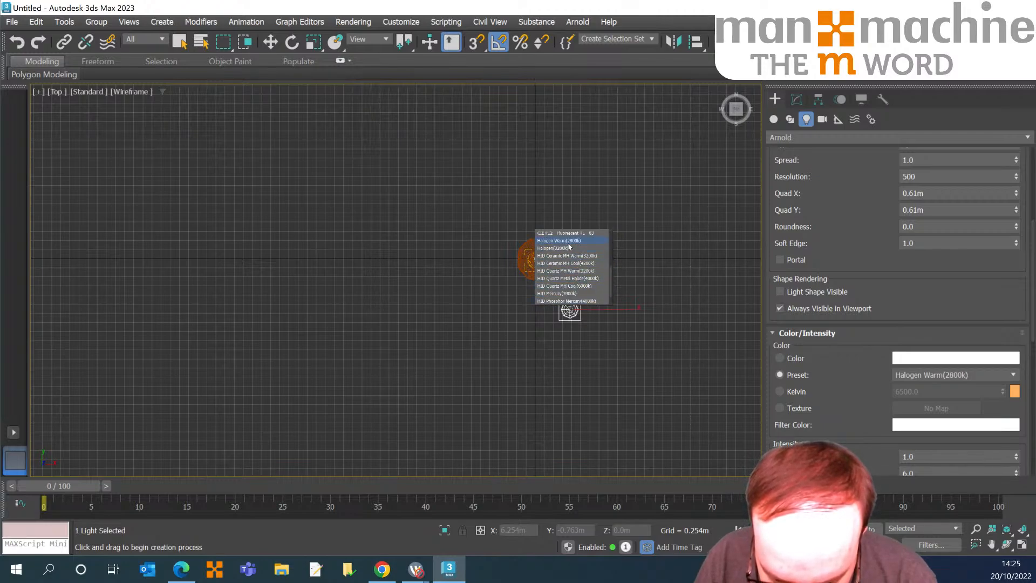
{"action": "left_click", "coordinate": [568, 244]}
Return to the perspective view, render the pumpkin, and close the render window after checking the result.
{"action": "middle_click_drag", "start_coordinate": [380, 163], "coordinate": [383, 152]}
{"action": "key", "text": "c"}
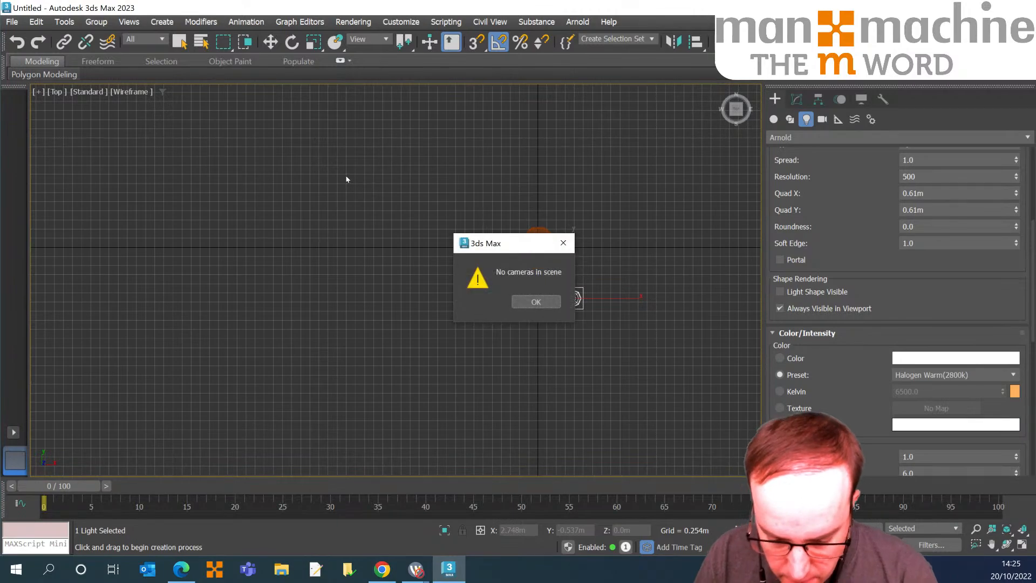
{"action": "key", "text": "Return"}
{"action": "key", "text": "p"}
{"action": "scroll", "coordinate": [306, 182], "scroll_direction": "up", "scroll_amount": 3}
{"action": "scroll", "coordinate": [305, 183], "scroll_direction": "down", "scroll_amount": 3}
{"action": "middle_click_drag", "start_coordinate": [305, 183], "coordinate": [350, 203]}
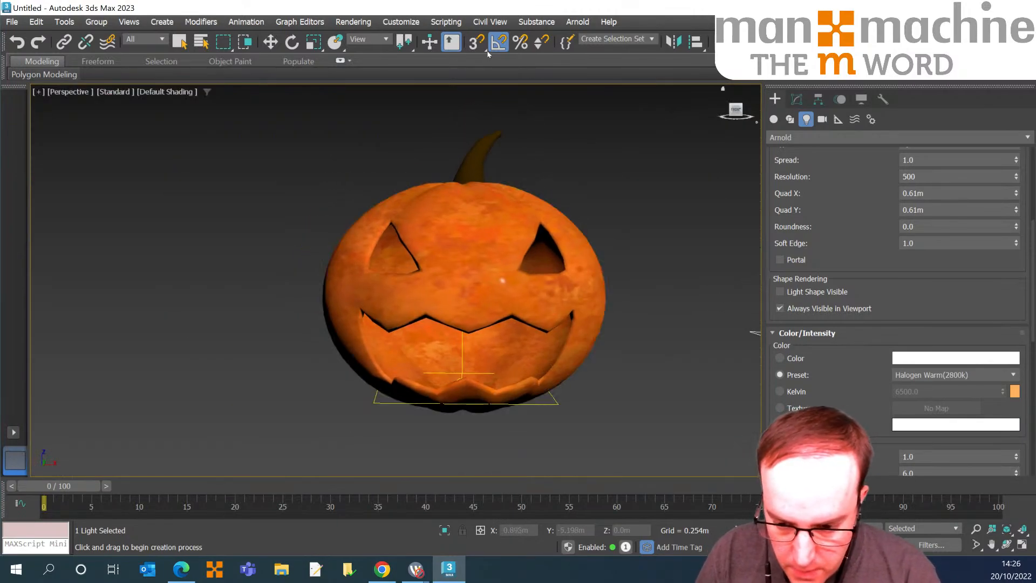
{"action": "left_click", "coordinate": [354, 22]}
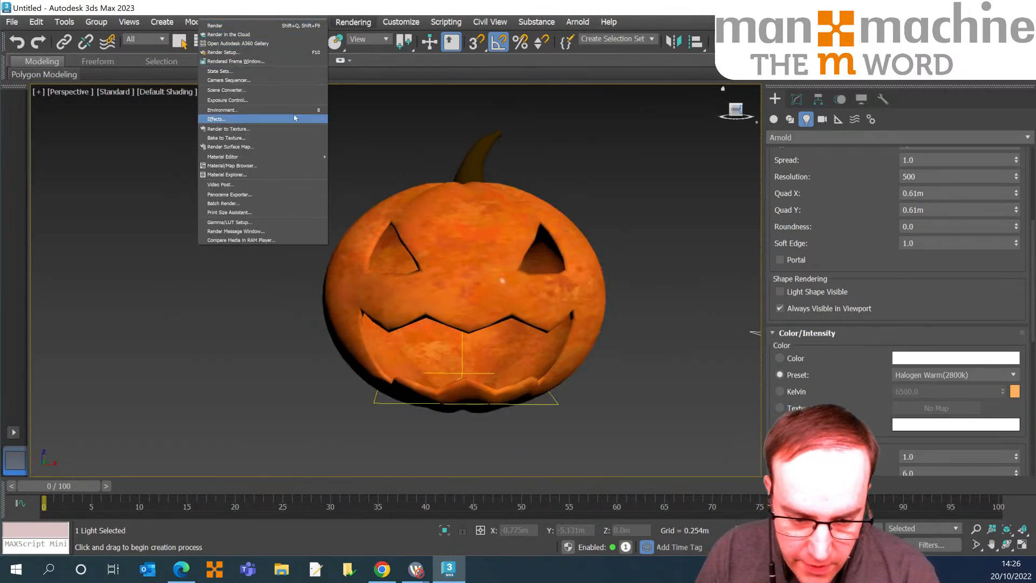
{"action": "left_click", "coordinate": [232, 27]}
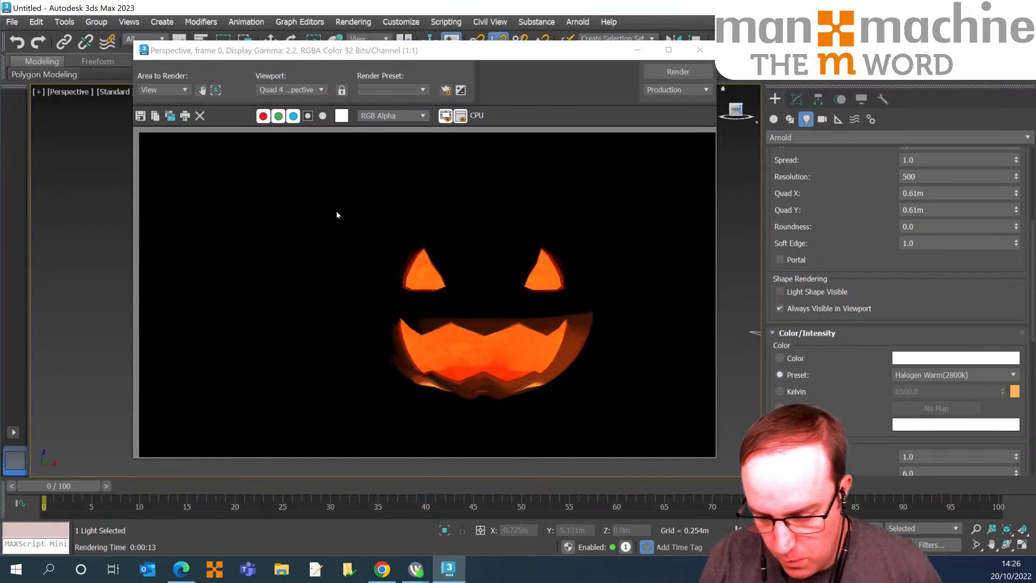
{"action": "left_click", "coordinate": [699, 49]}
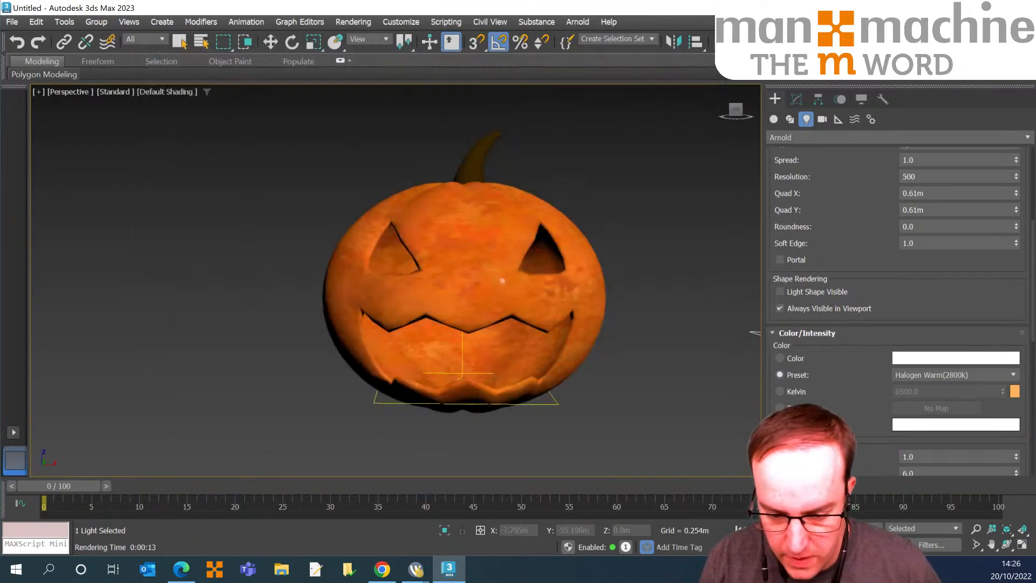
Delete the extra Arnold lights beside the pumpkin, keeping only the one inside it.
{"action": "key", "text": "e"}
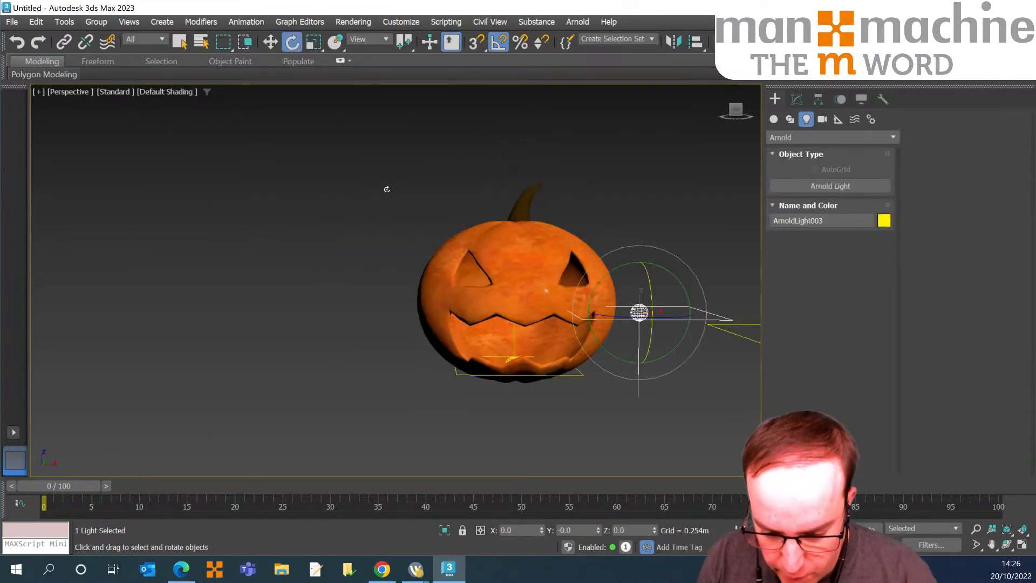
{"action": "middle_click_drag", "start_coordinate": [430, 172], "coordinate": [379, 197]}
{"action": "key", "text": "w"}
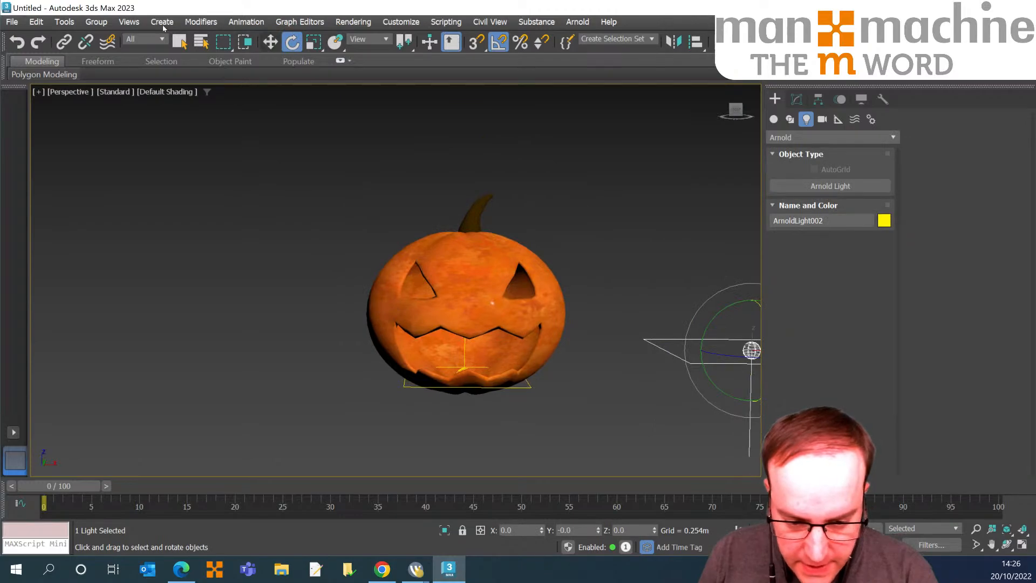
{"action": "middle_click_drag", "start_coordinate": [437, 233], "coordinate": [347, 186]}
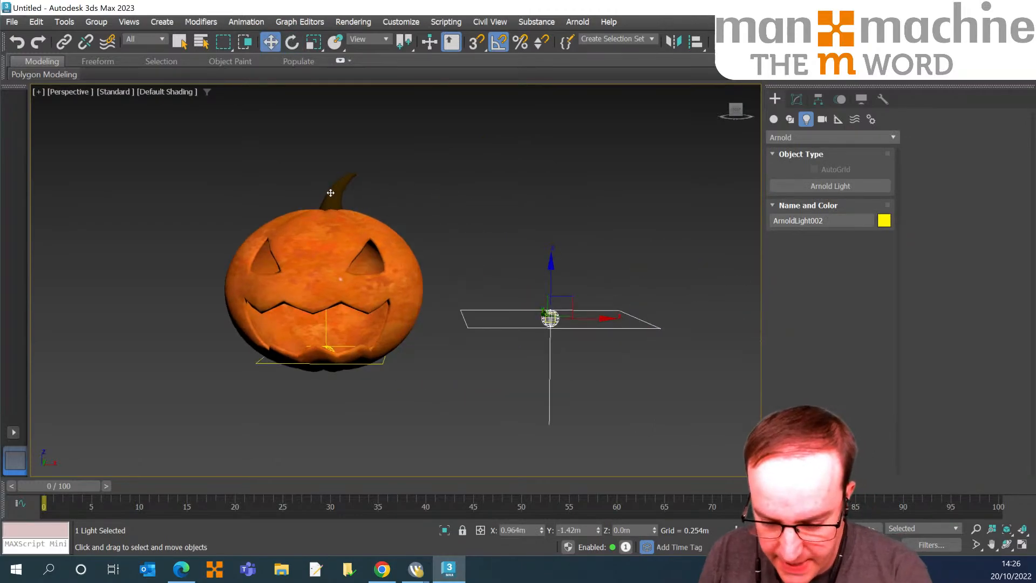
{"action": "key", "text": "Delete"}
Create a standard sphere with a radius of about 0.94 m beside the pumpkin in the perspective view.
{"action": "middle_click_drag", "start_coordinate": [212, 177], "coordinate": [336, 204]}
{"action": "scroll", "coordinate": [444, 343], "scroll_direction": "up", "scroll_amount": 2}
{"action": "scroll", "coordinate": [443, 343], "scroll_direction": "down", "scroll_amount": 2}
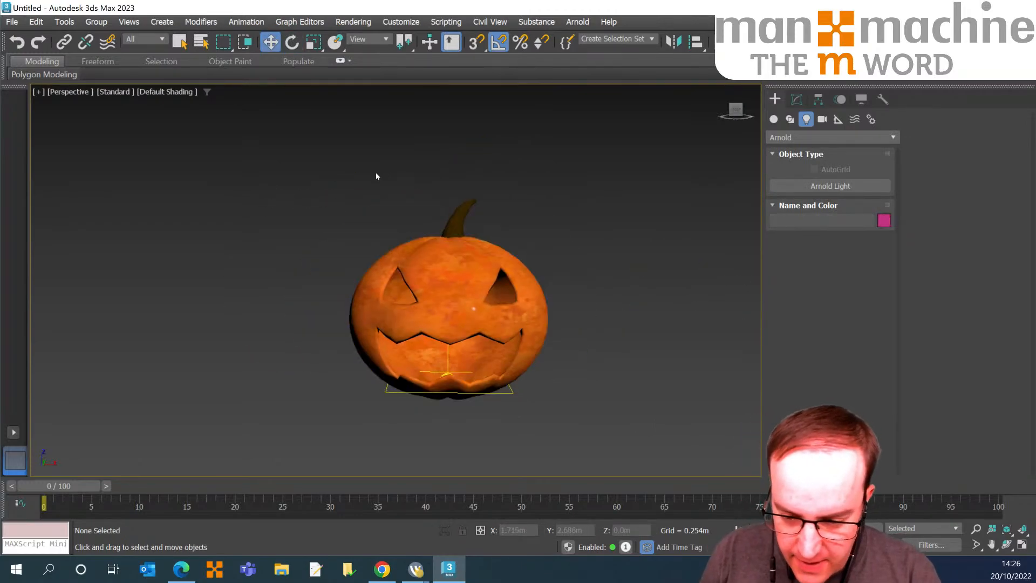
{"action": "middle_click_drag", "start_coordinate": [377, 175], "coordinate": [276, 184]}
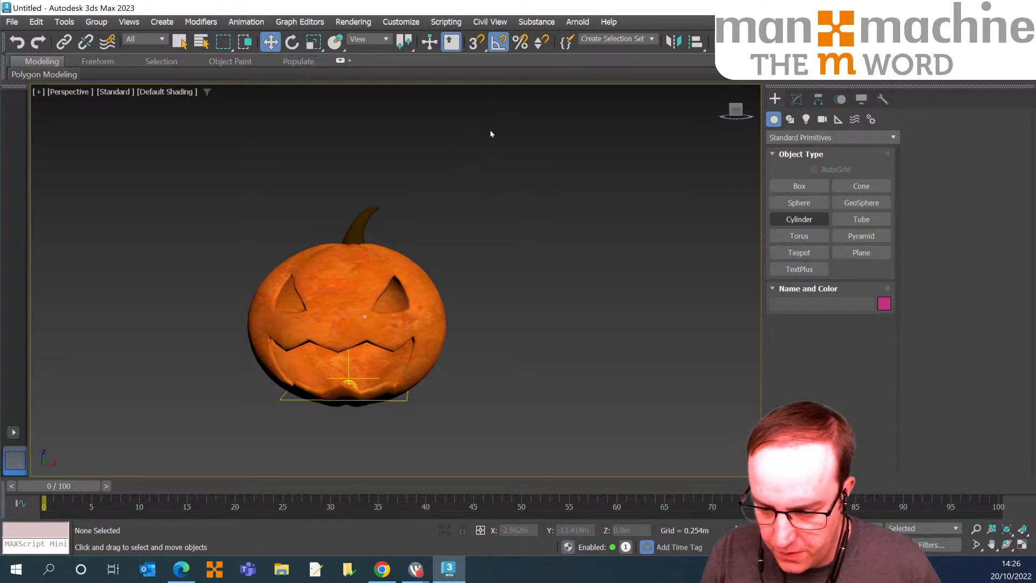
{"action": "left_click", "coordinate": [806, 201]}
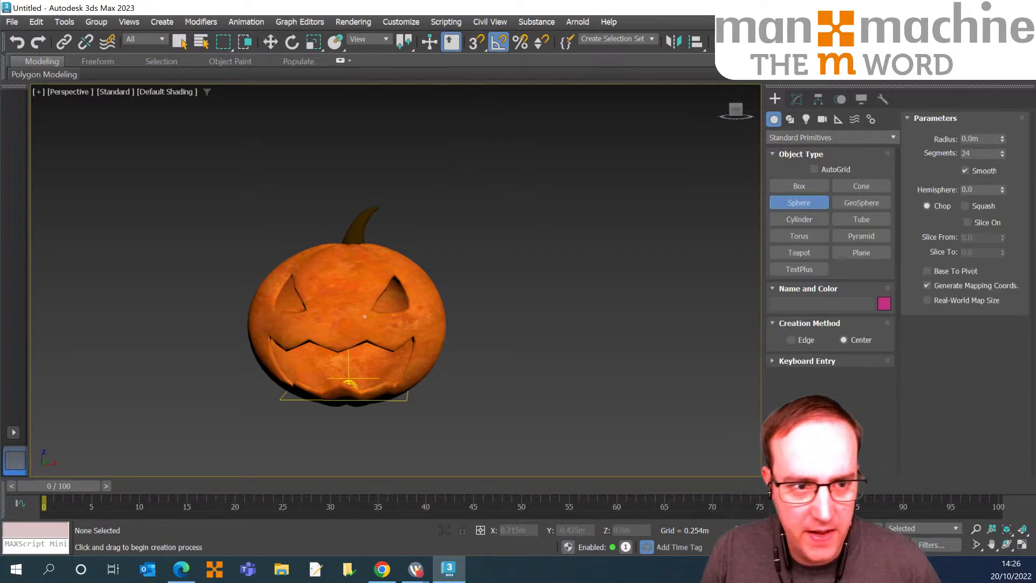
{"action": "left_click_drag", "start_coordinate": [597, 290], "coordinate": [596, 331]}
{"action": "left_click_drag", "start_coordinate": [358, 198], "coordinate": [358, 178]}
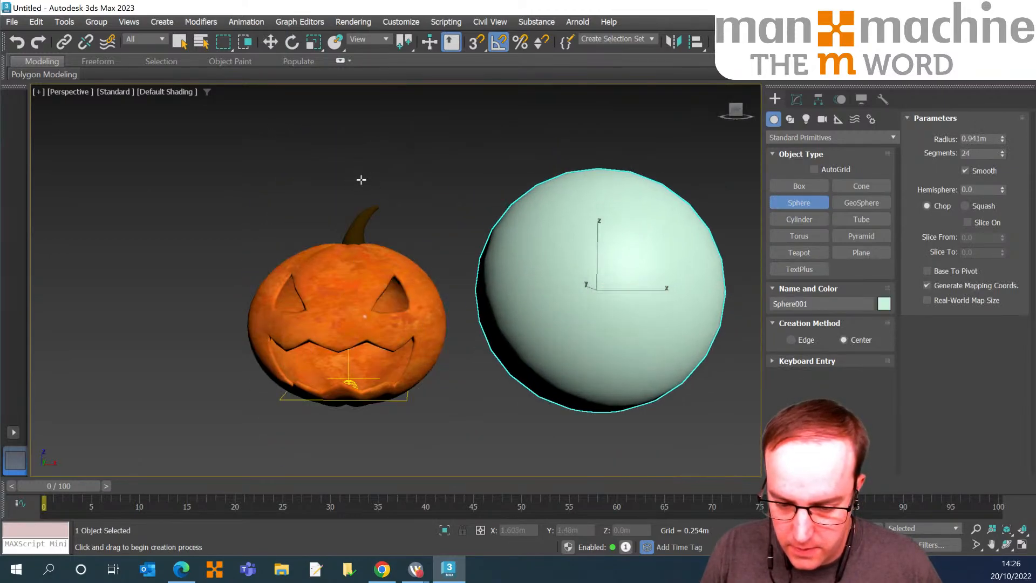
In the front view, move the sphere up and away from the pumpkin to about X 3.6 m, Z 1.26 m.
{"action": "key", "text": "z"}
{"action": "key", "text": "w"}
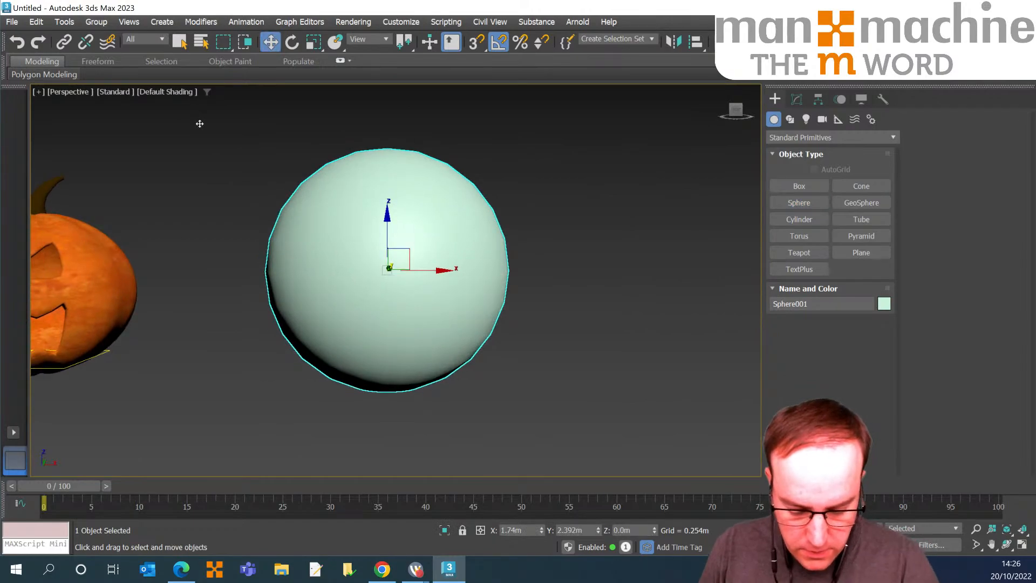
{"action": "key", "text": "f"}
{"action": "scroll", "coordinate": [243, 145], "scroll_direction": "down", "scroll_amount": 3}
{"action": "left_click_drag", "start_coordinate": [276, 156], "coordinate": [312, 94]}
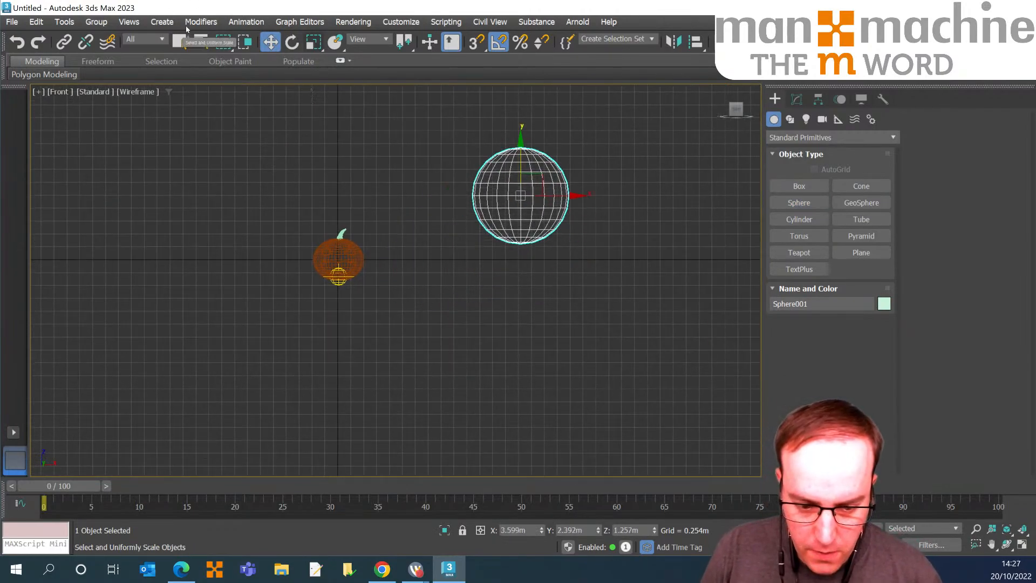
Scale the sphere non-uniformly into a tall egg shape, about 143% in X and 230% in Z.
{"action": "key", "text": "r"}
{"action": "left_click_drag", "start_coordinate": [313, 106], "coordinate": [352, 115]}
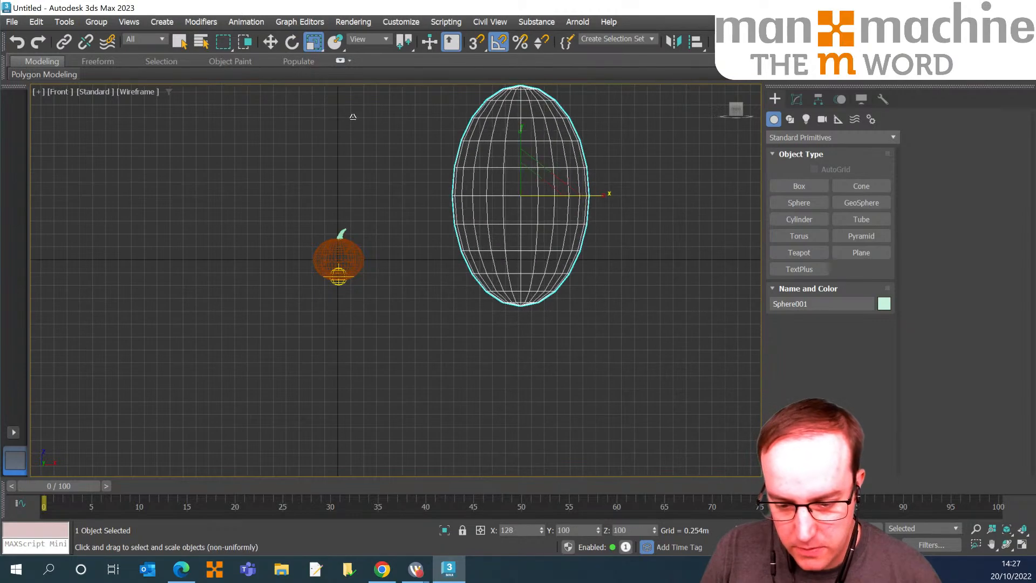
{"action": "middle_click_drag", "start_coordinate": [334, 129], "coordinate": [329, 151]}
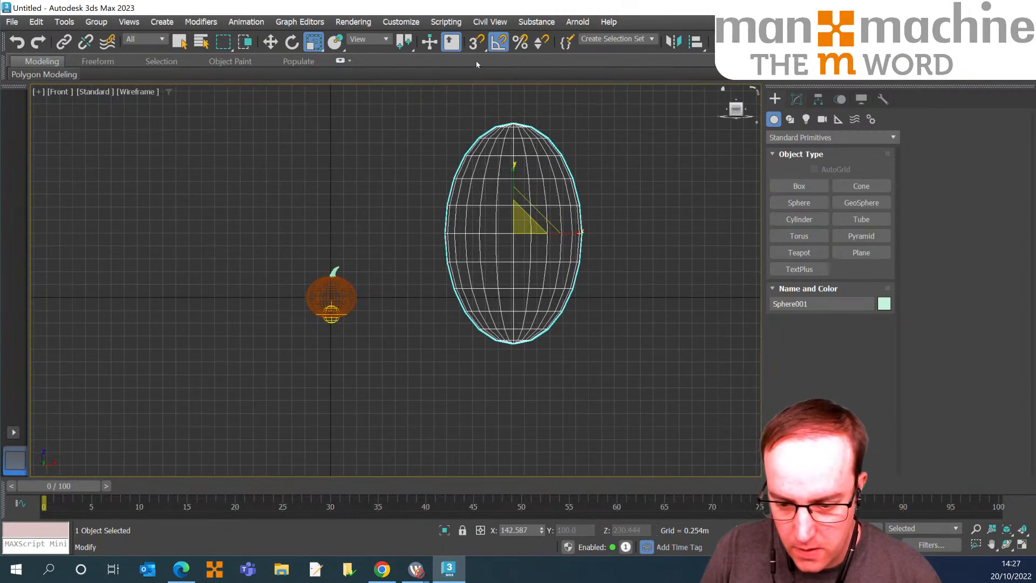
Set the stretched sphere's segments to 32.
{"action": "left_click", "coordinate": [797, 99]}
{"action": "double_click", "coordinate": [842, 307]}
{"action": "type", "text": "32"}
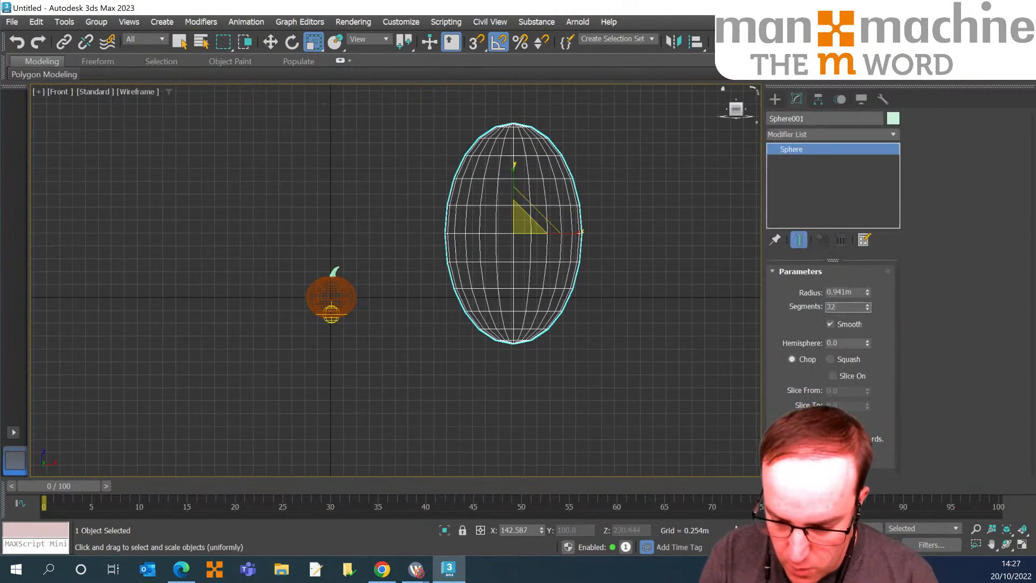
{"action": "key", "text": "Return"}
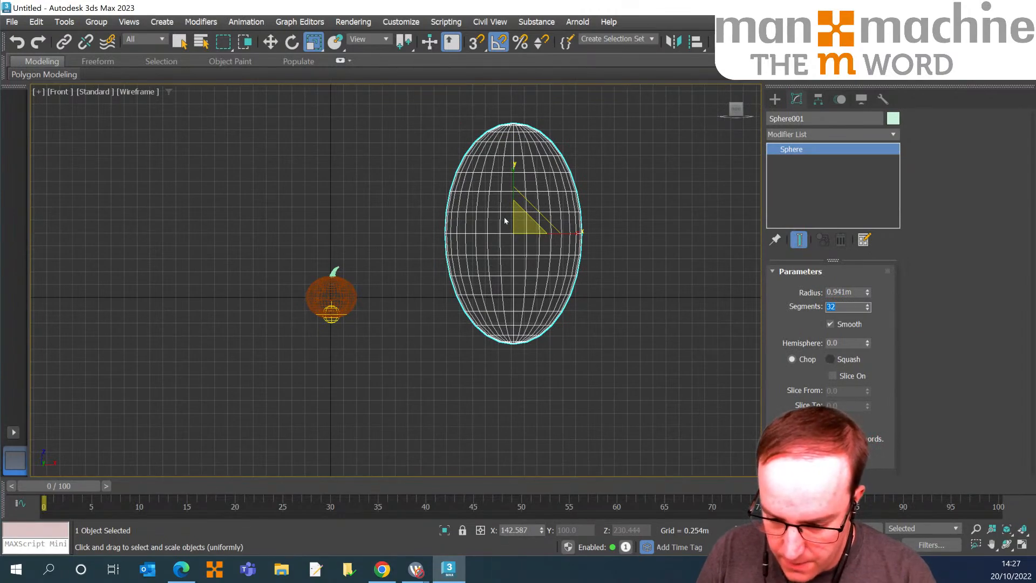
Try cutting the sphere with the Squash option and a hemisphere value of about 0.435, and undo the cut.
{"action": "left_click", "coordinate": [835, 359]}
{"action": "left_click_drag", "start_coordinate": [867, 343], "coordinate": [867, 327]}
{"action": "left_click_drag", "start_coordinate": [522, 196], "coordinate": [523, 182]}
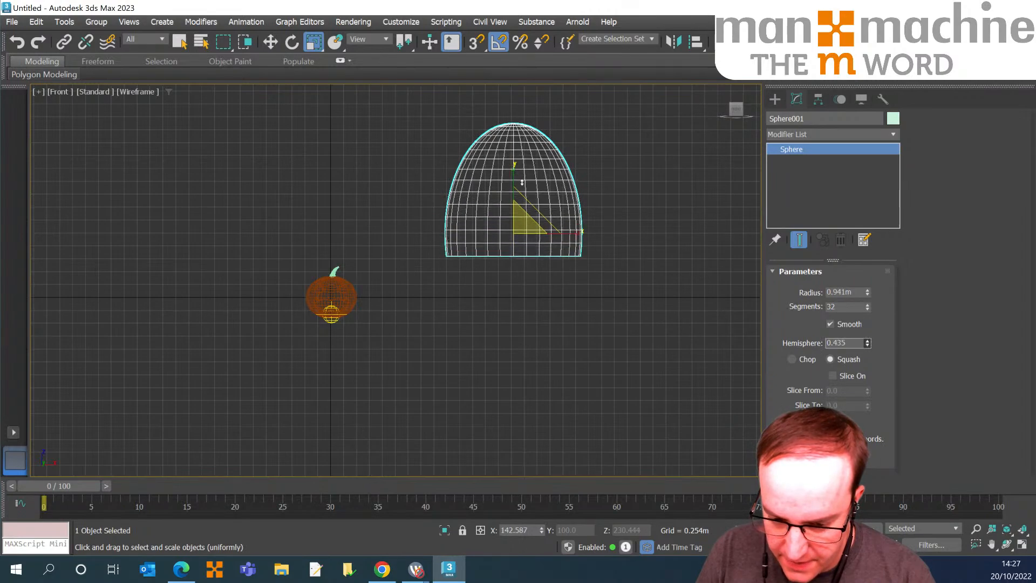
{"action": "key", "text": "ctrl+z"}
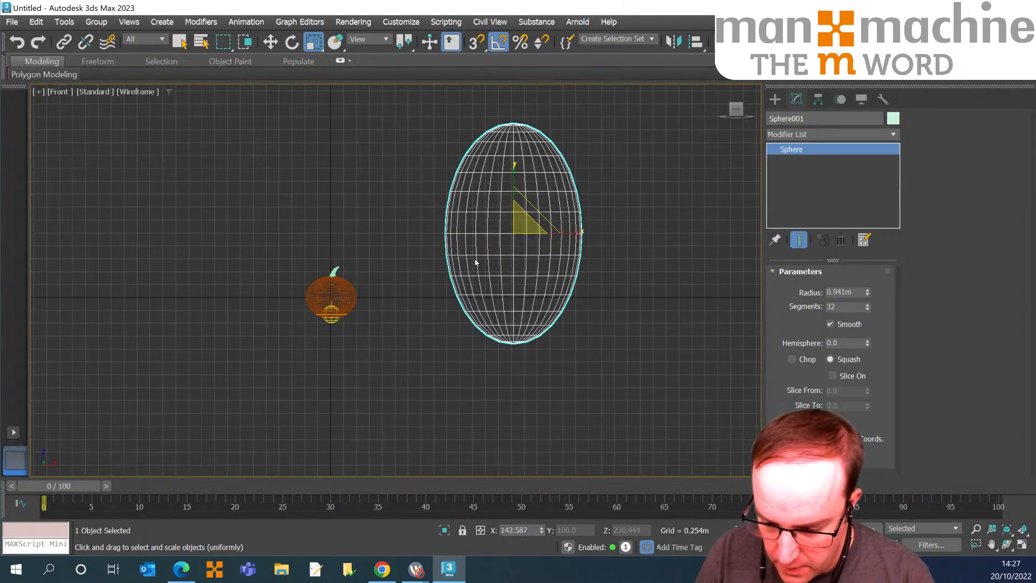
Deselect the sphere and switch back to the perspective view showing both the pumpkin and the stretched sphere.
{"action": "left_click", "coordinate": [383, 119]}
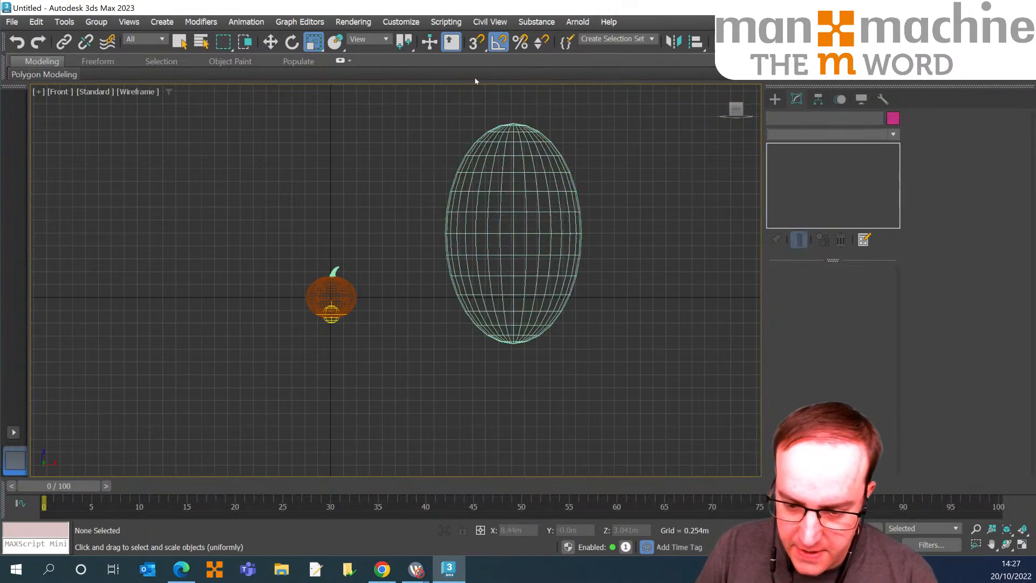
{"action": "scroll", "coordinate": [326, 143], "scroll_direction": "down", "scroll_amount": 3}
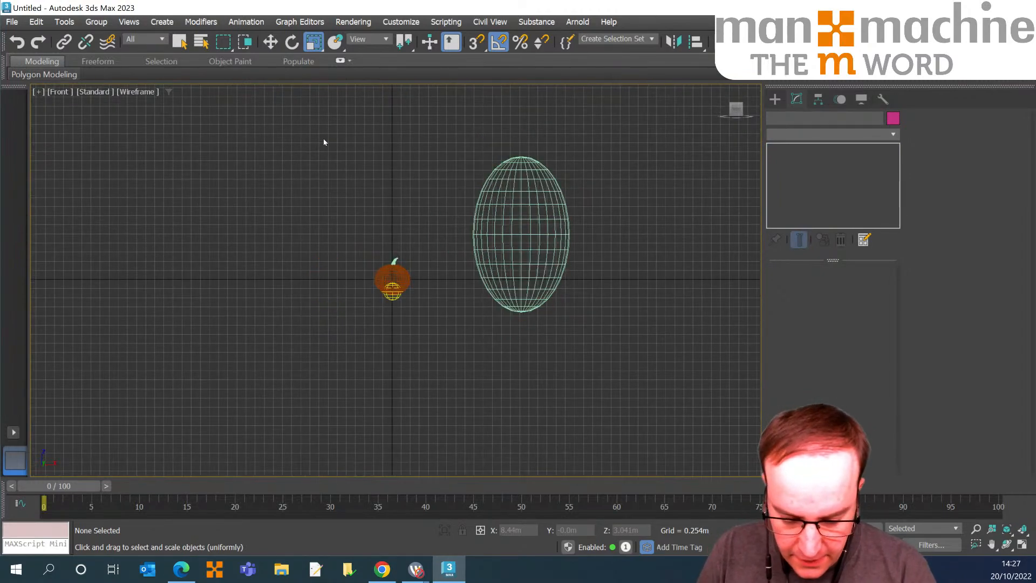
{"action": "key", "text": "p"}
{"action": "scroll", "coordinate": [345, 158], "scroll_direction": "down", "scroll_amount": 5}
{"action": "left_click", "coordinate": [319, 164]}
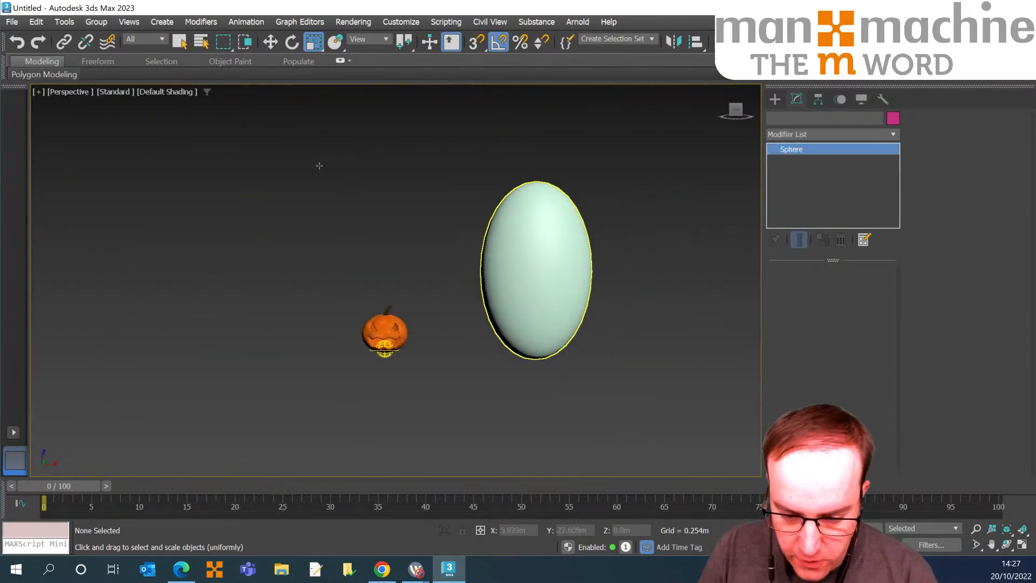
Select the stretched sphere and apply the Hair and Fur (WSM) modifier to it.
{"action": "middle_click_drag", "start_coordinate": [319, 164], "coordinate": [250, 168], "text": "alt"}
{"action": "left_click", "coordinate": [314, 42]}
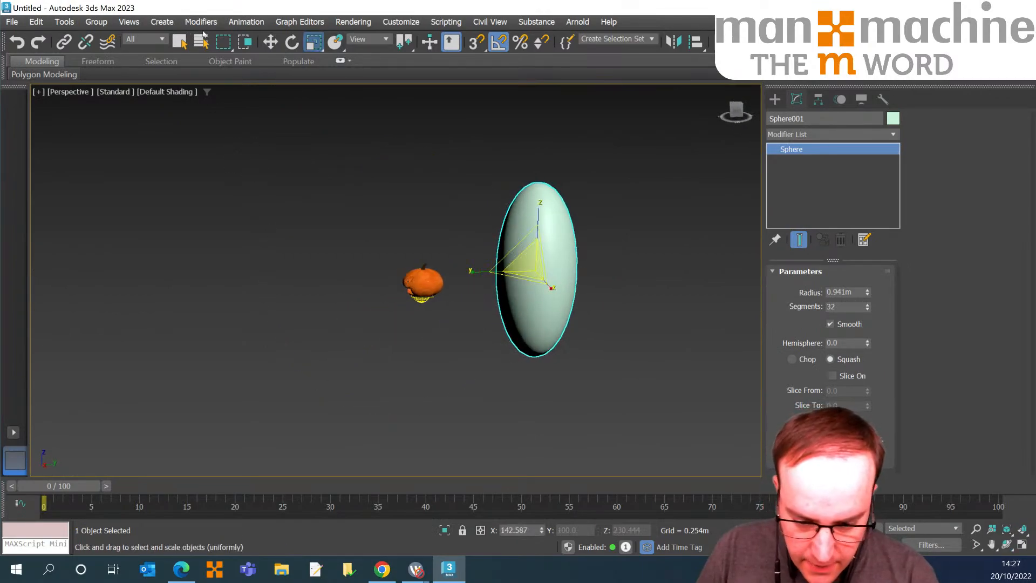
{"action": "left_click_drag", "start_coordinate": [292, 163], "coordinate": [280, 166]}
{"action": "middle_click_drag", "start_coordinate": [302, 181], "coordinate": [317, 145], "text": "alt"}
{"action": "scroll", "coordinate": [326, 157], "scroll_direction": "up", "scroll_amount": 4}
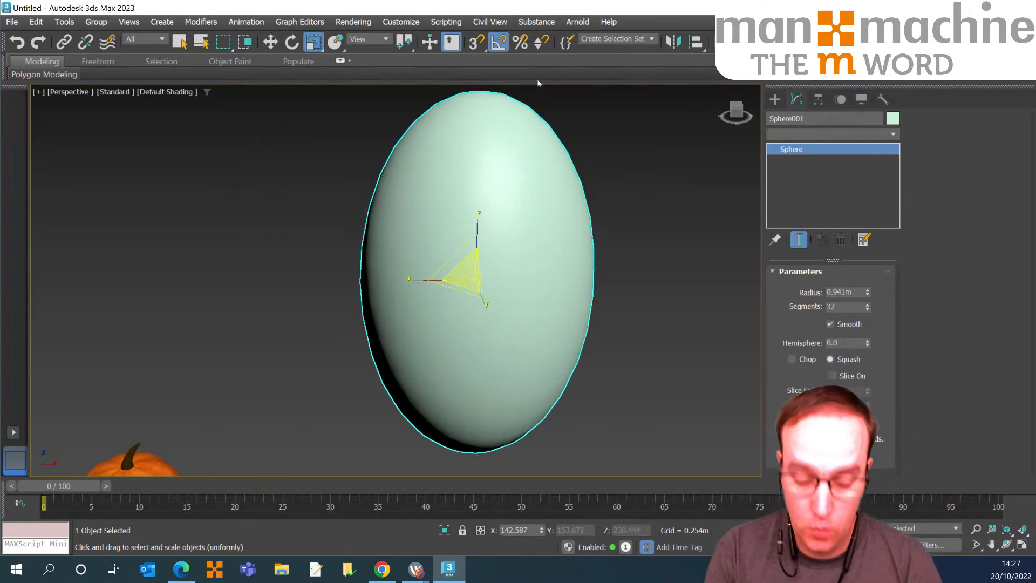
{"action": "key", "text": "h"}
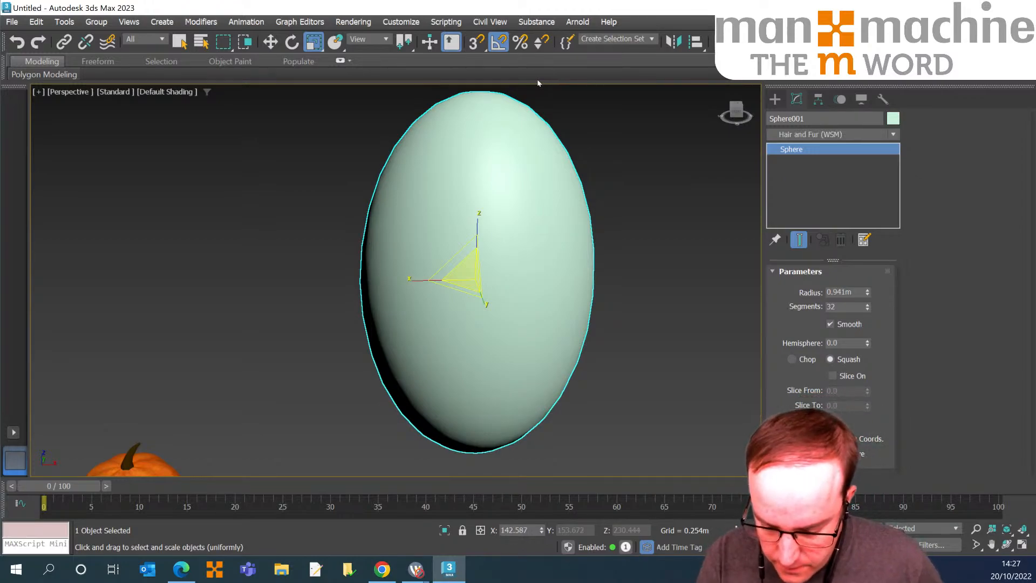
{"action": "key", "text": "p"}
{"action": "key", "text": "o"}
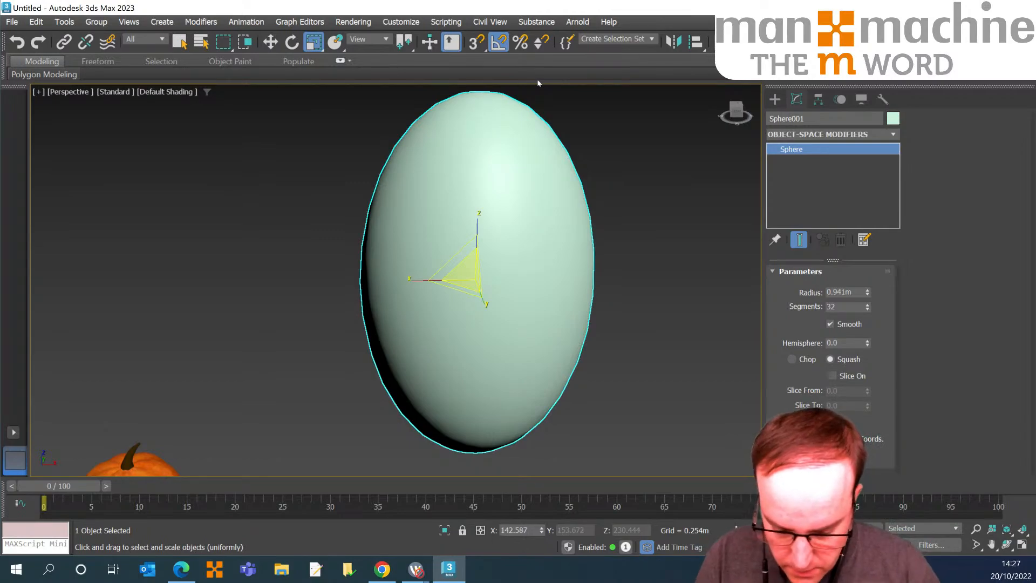
{"action": "key", "text": "Escape"}
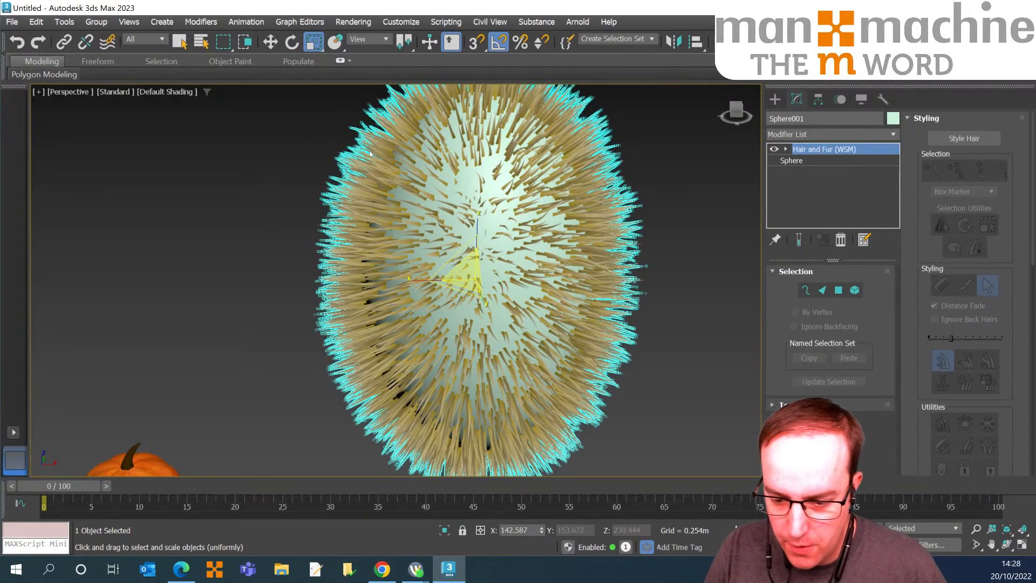
Set the root thickness of the stretched sphere's hair to 10.
{"action": "scroll", "coordinate": [1009, 345], "scroll_direction": "down", "scroll_amount": 17}
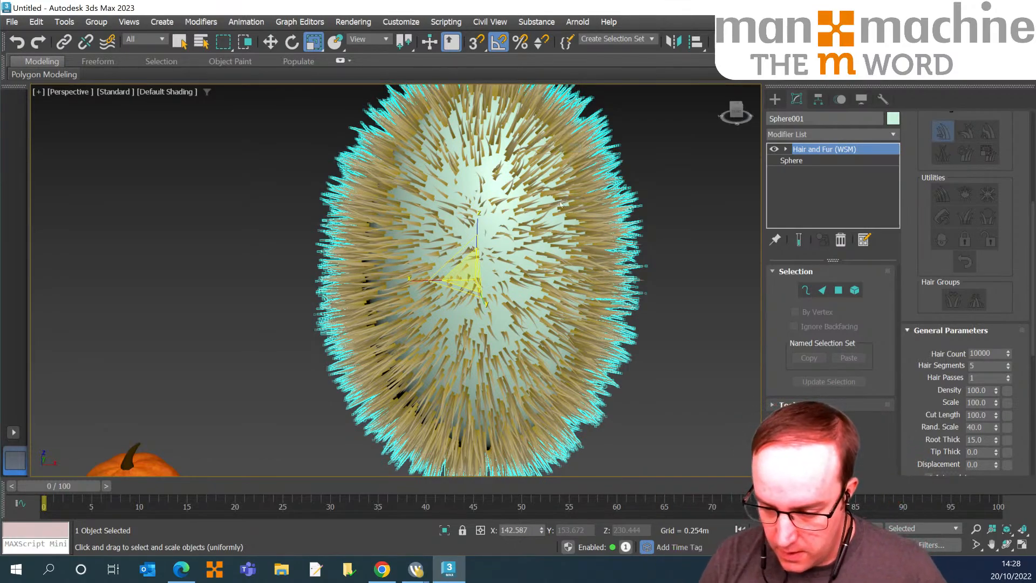
{"action": "scroll", "coordinate": [575, 156], "scroll_direction": "down", "scroll_amount": 5}
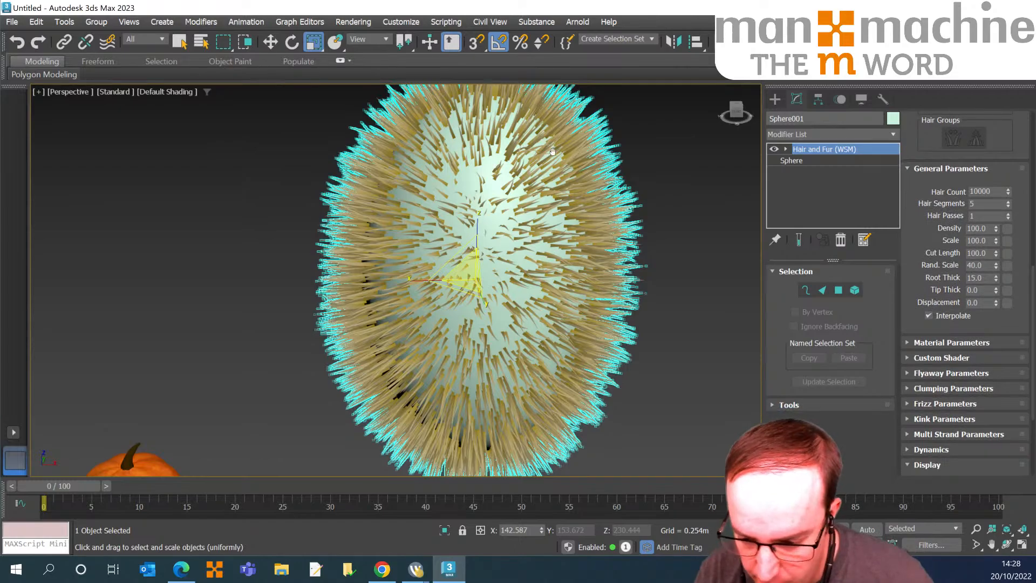
{"action": "double_click", "coordinate": [975, 278]}
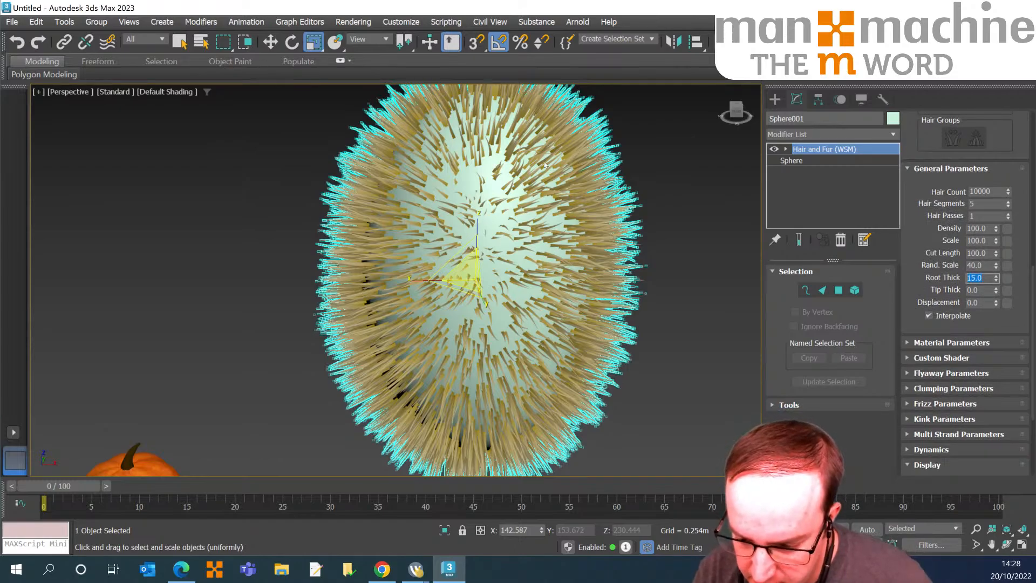
{"action": "type", "text": "10"}
{"action": "key", "text": "Return"}
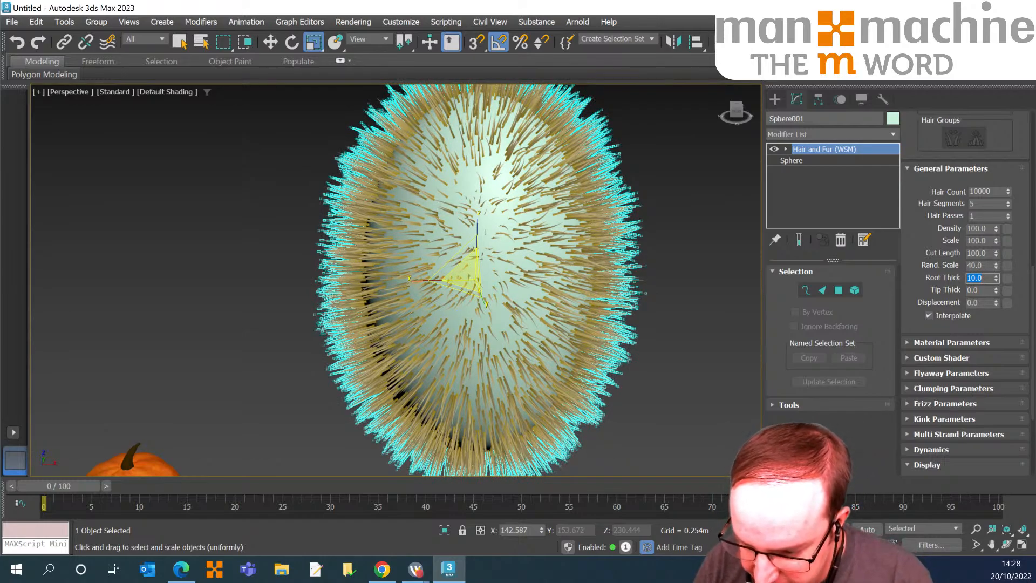
Try adding a cylinder about 0.388 m in radius and 3.606 m high in front of the hairy sphere from the top view.
{"action": "left_click", "coordinate": [775, 99]}
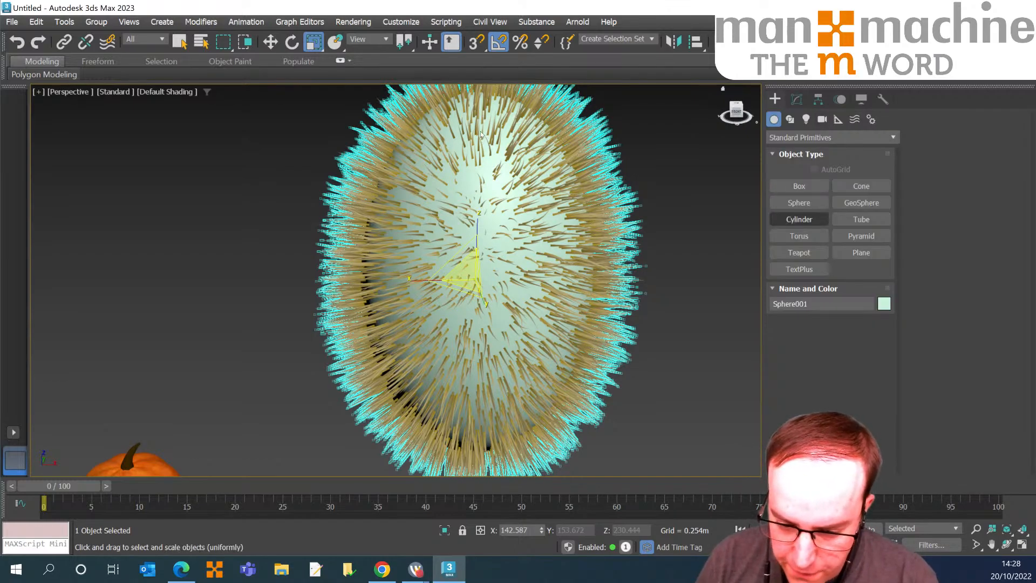
{"action": "scroll", "coordinate": [475, 138], "scroll_direction": "up", "scroll_amount": 3}
{"action": "scroll", "coordinate": [443, 158], "scroll_direction": "down", "scroll_amount": 3}
{"action": "key", "text": "t"}
{"action": "scroll", "coordinate": [402, 108], "scroll_direction": "down", "scroll_amount": 1}
{"action": "scroll", "coordinate": [407, 115], "scroll_direction": "up", "scroll_amount": 3}
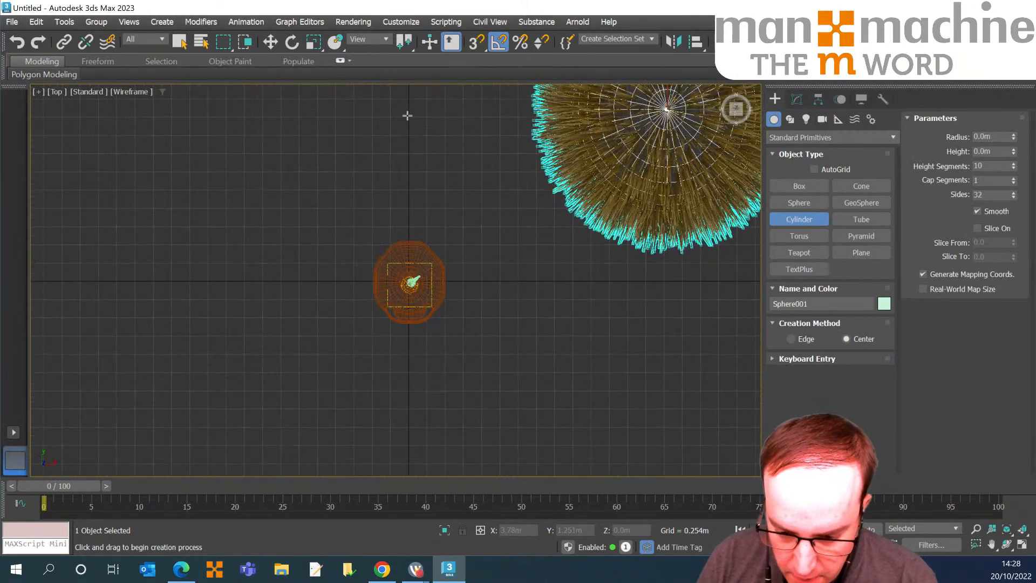
{"action": "middle_click_drag", "start_coordinate": [679, 192], "coordinate": [583, 260]}
{"action": "left_click_drag", "start_coordinate": [505, 346], "coordinate": [505, 373]}
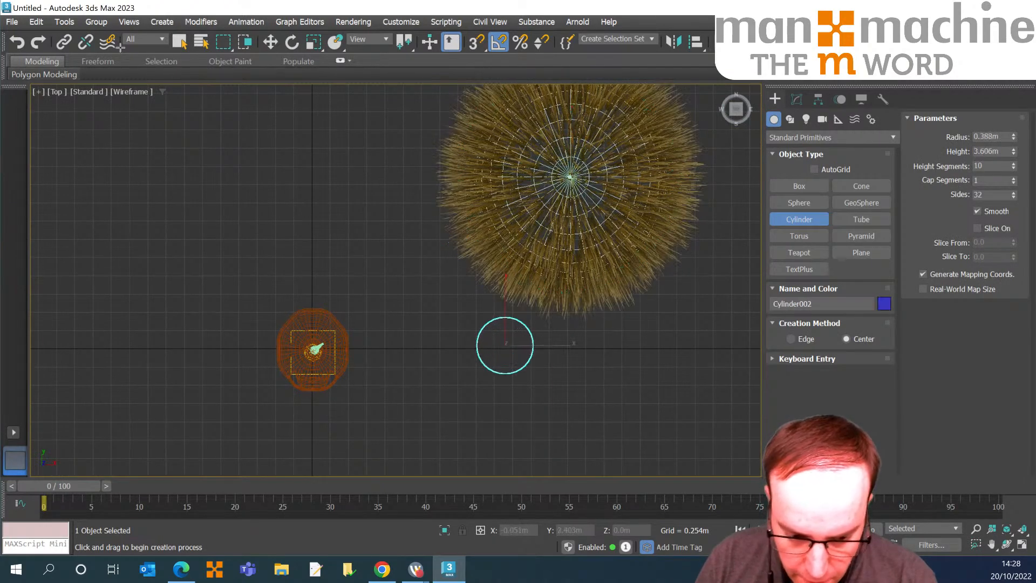
Try moving and cloning the cylinder against the hairy sphere, cancel the clone and undo the cylinder.
{"action": "key", "text": "w"}
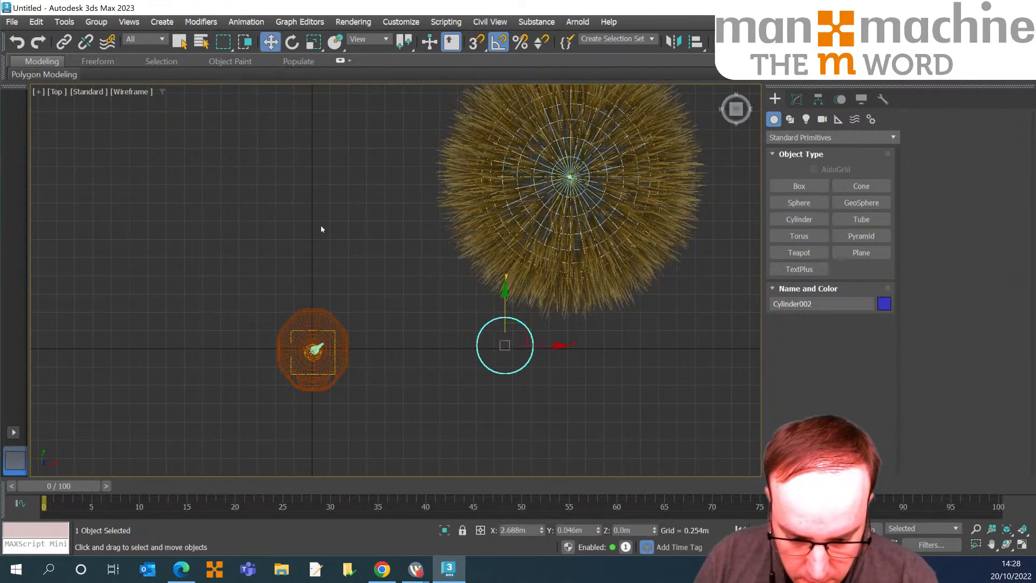
{"action": "mouse_move", "coordinate": [527, 324]}
{"action": "left_mouse_down"}
{"action": "mouse_move", "coordinate": [534, 240]}
{"action": "mouse_move", "coordinate": [538, 263]}
{"action": "mouse_move", "coordinate": [672, 274]}
{"action": "left_mouse_up"}
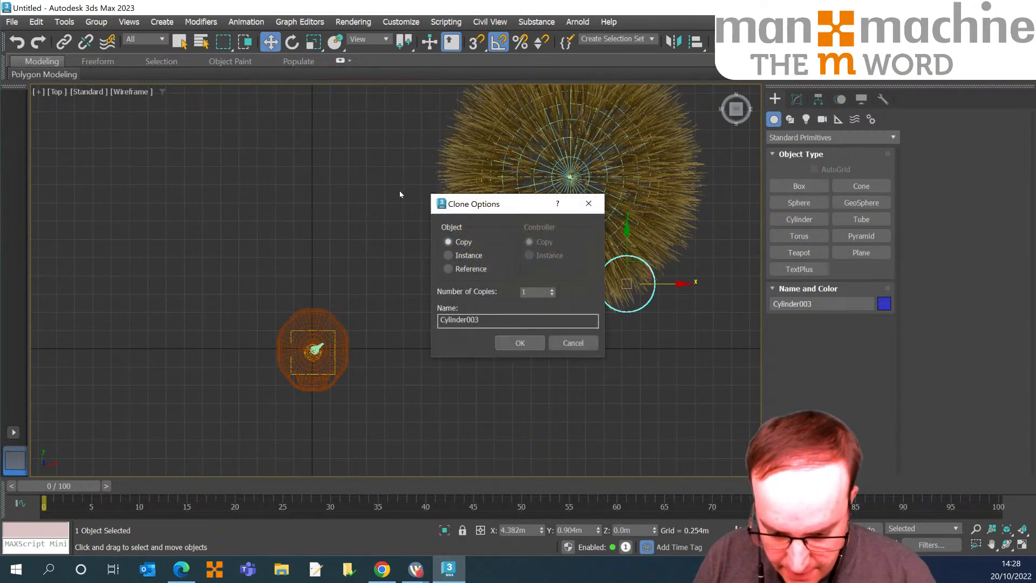
{"action": "key", "text": "Escape"}
{"action": "key", "text": "p"}
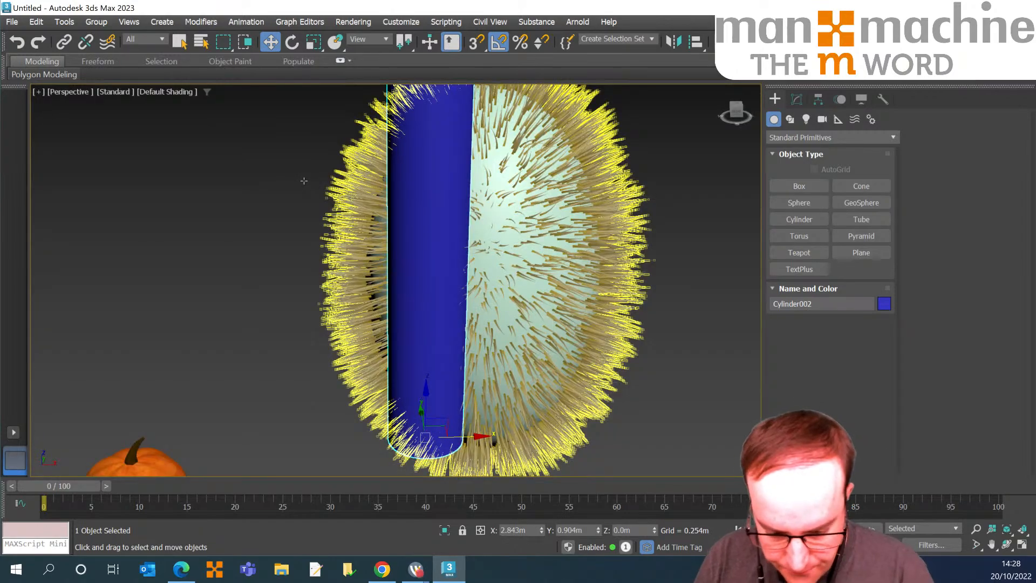
{"action": "key", "text": "ctrl+z"}
{"action": "key", "text": "ctrl+z"}
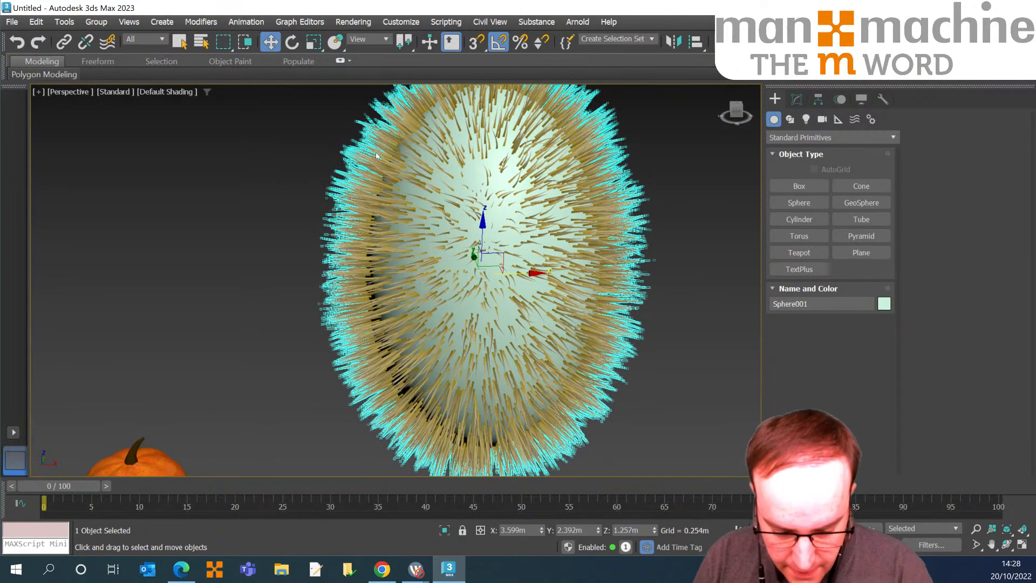
Create a small sphere with a radius of about 0.391 m at the front edge of the hairy sphere.
{"action": "left_click", "coordinate": [798, 202]}
{"action": "key", "text": "t"}
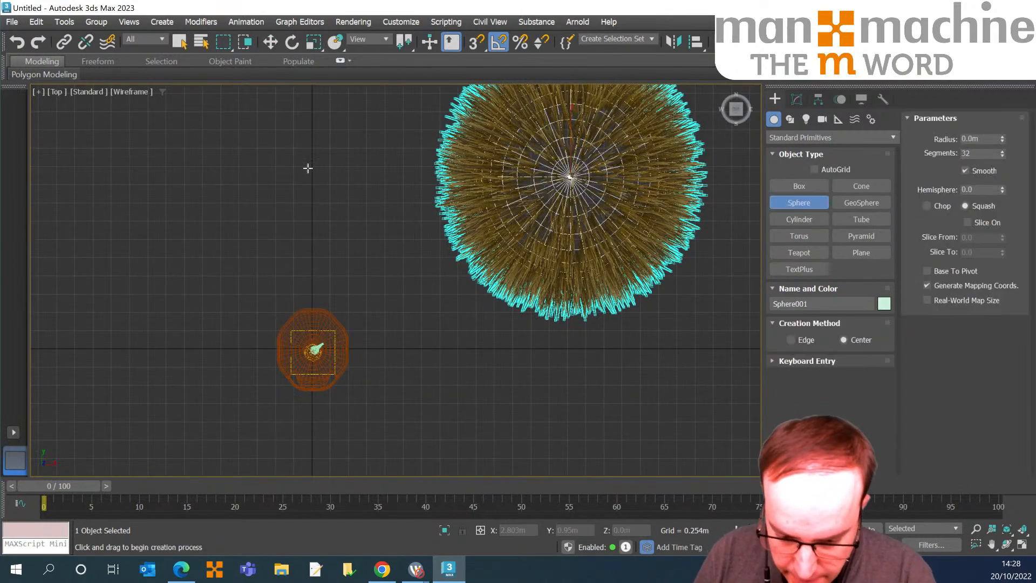
{"action": "left_click_drag", "start_coordinate": [514, 280], "coordinate": [510, 308]}
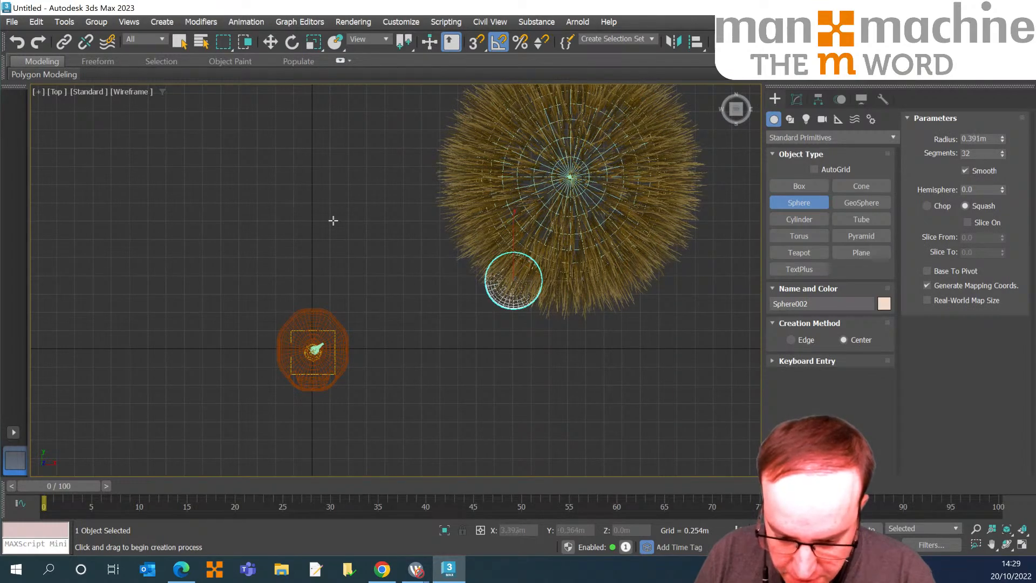
{"action": "key", "text": "p"}
Move the small sphere up to the upper part of the hairy body, at about X 2.993 m and Z 2.266 m.
{"action": "left_click", "coordinate": [270, 42]}
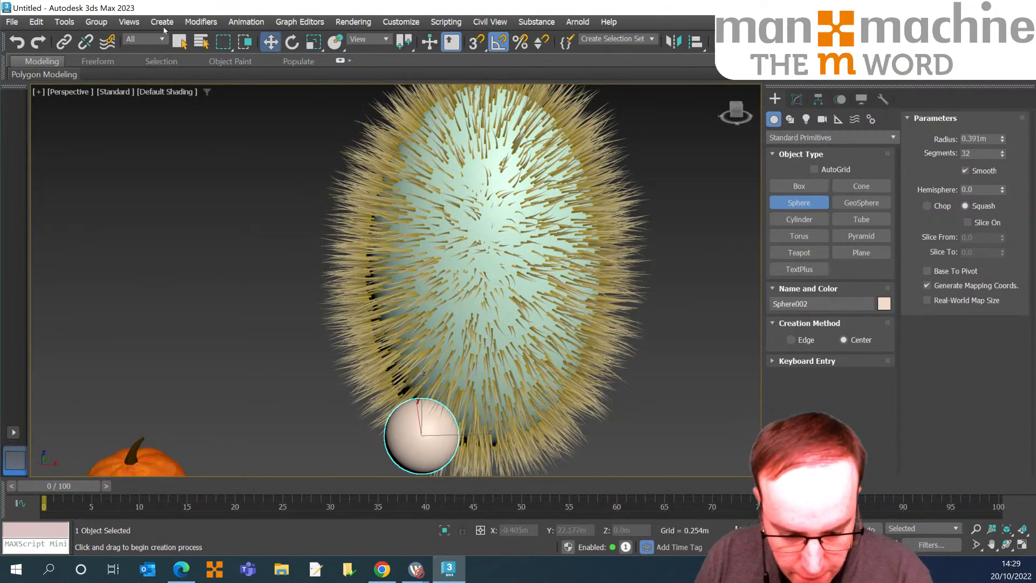
{"action": "key", "text": "f"}
{"action": "left_click_drag", "start_coordinate": [296, 146], "coordinate": [300, 95]}
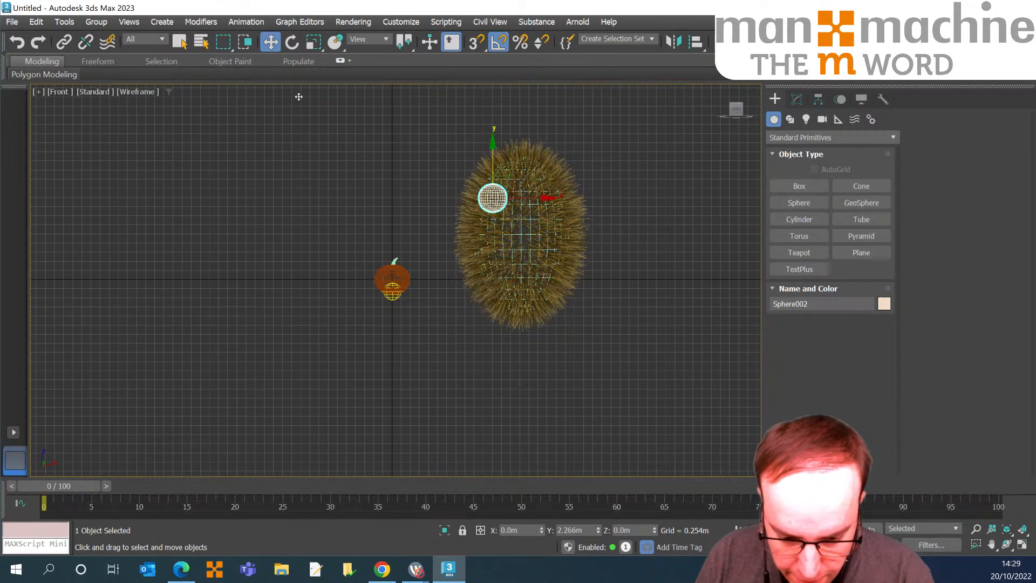
{"action": "left_click_drag", "start_coordinate": [492, 198], "coordinate": [501, 198]}
{"action": "scroll", "coordinate": [499, 204], "scroll_direction": "up", "scroll_amount": 6}
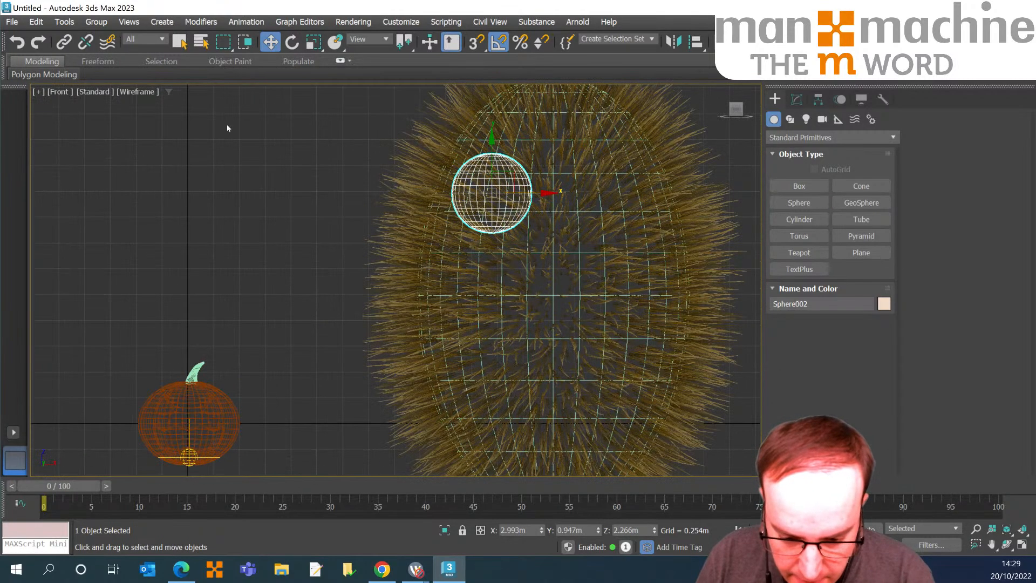
Rotate the small sphere about 88.7 degrees around X so that its pole faces the front.
{"action": "key", "text": "e"}
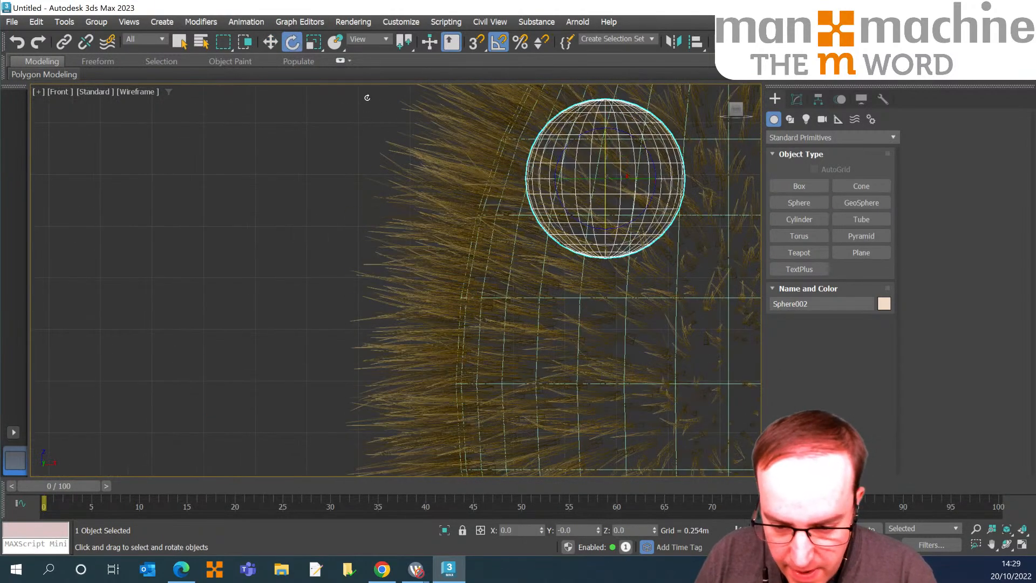
{"action": "left_click_drag", "start_coordinate": [360, 89], "coordinate": [360, 116]}
{"action": "left_click", "coordinate": [196, 109]}
{"action": "middle_click_drag", "start_coordinate": [353, 110], "coordinate": [275, 136]}
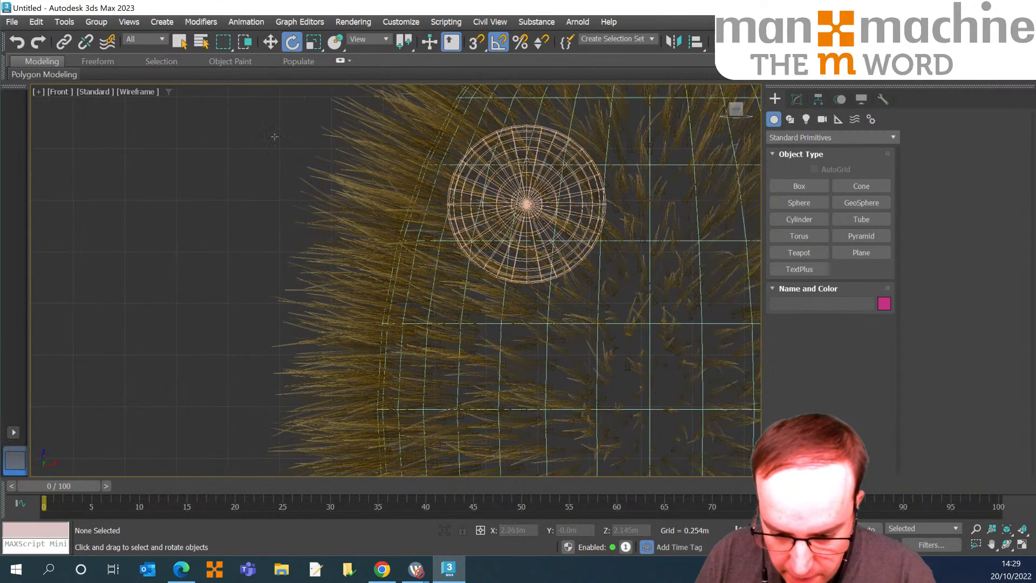
Hide everything except the small sphere and frame it in the perspective view.
{"action": "left_click", "coordinate": [496, 148]}
{"action": "right_click", "coordinate": [495, 148]}
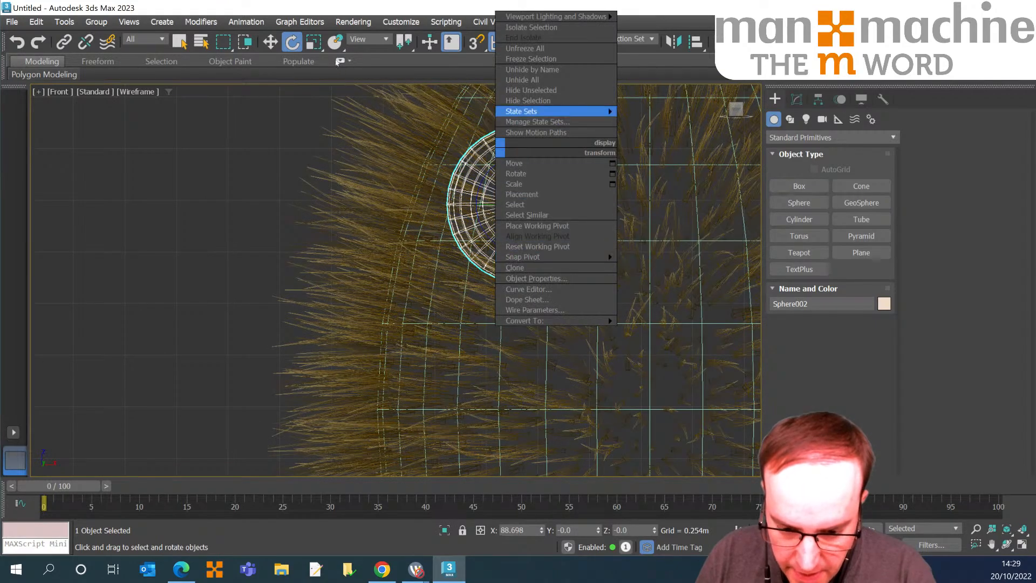
{"action": "left_click", "coordinate": [507, 91]}
{"action": "mouse_move", "coordinate": [322, 125]}
{"action": "middle_mouse_down"}
{"action": "mouse_move", "coordinate": [307, 143]}
{"action": "mouse_move", "coordinate": [274, 145]}
{"action": "mouse_move", "coordinate": [289, 157]}
{"action": "middle_mouse_up"}
{"action": "key", "text": "p"}
{"action": "key", "text": "z"}
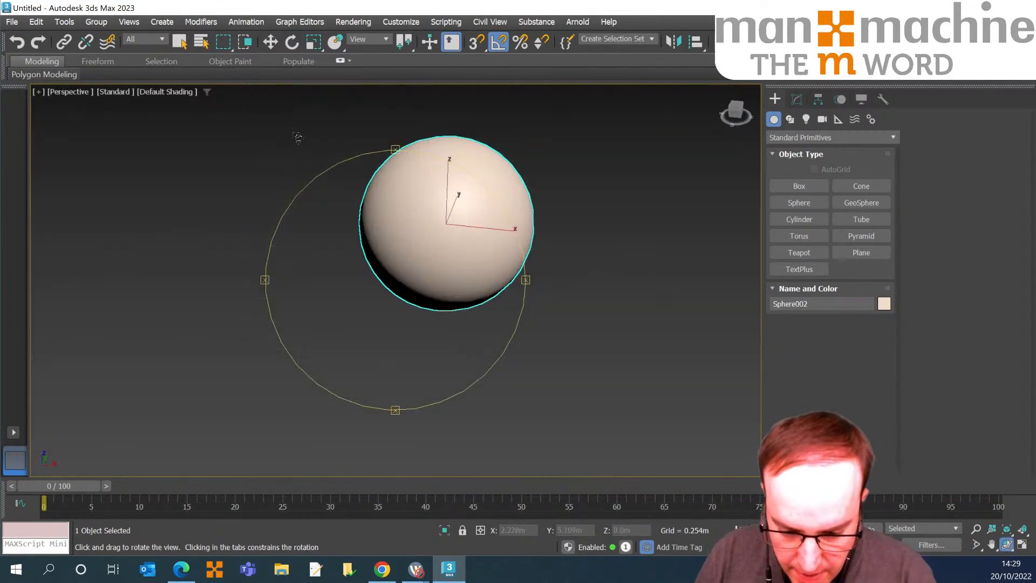
Show the small sphere shaded with edged faces and open its modifier parameters.
{"action": "key", "text": "e"}
{"action": "key", "text": "F3"}
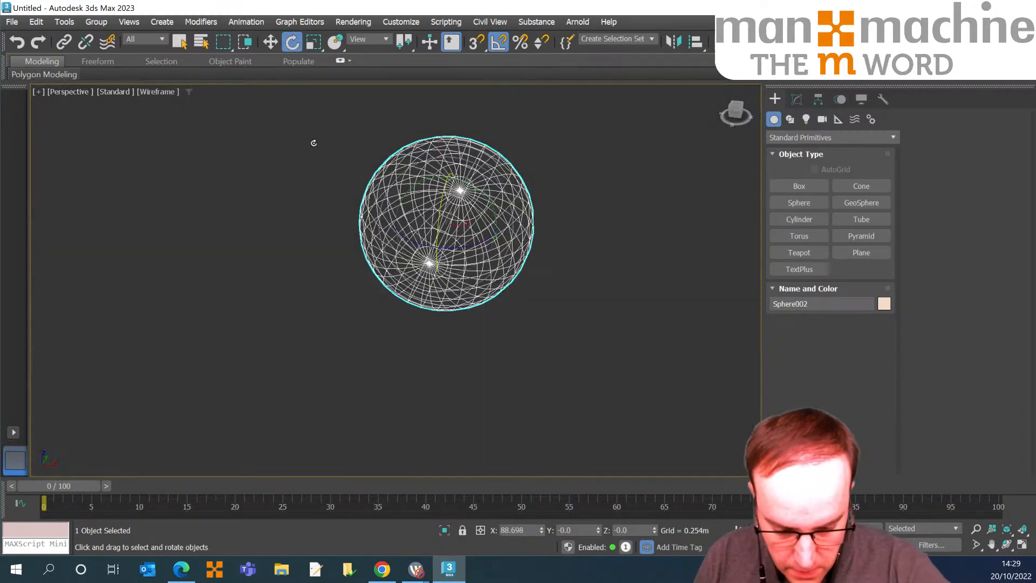
{"action": "key", "text": "F3"}
{"action": "key", "text": "F4"}
{"action": "scroll", "coordinate": [254, 141], "scroll_direction": "up", "scroll_amount": 2}
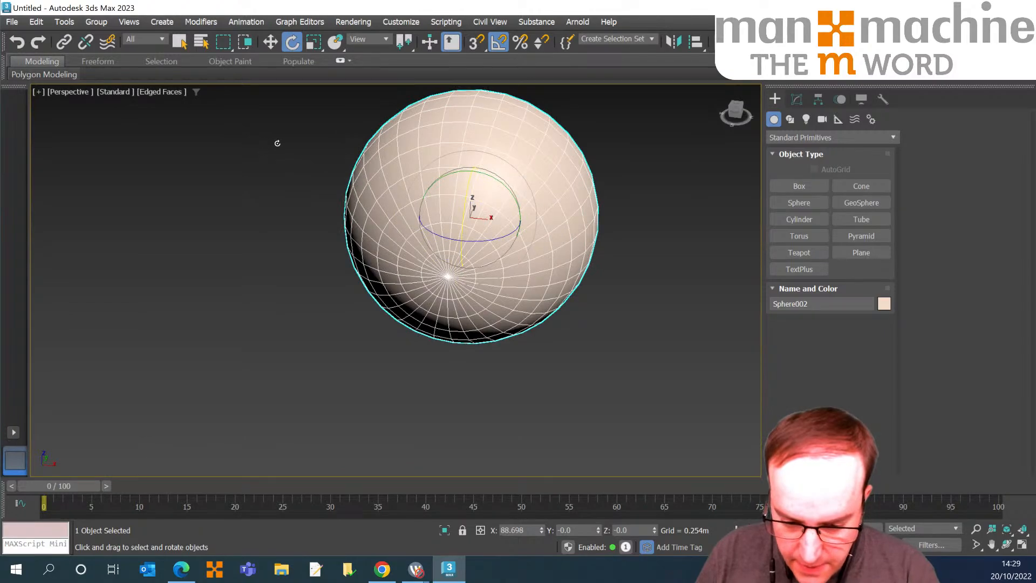
{"action": "key", "text": "1"}
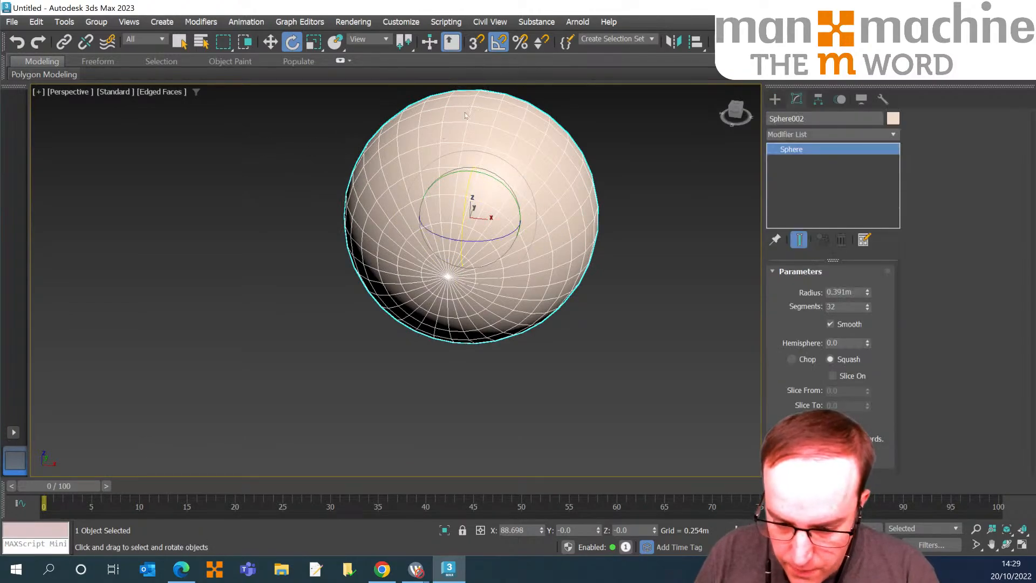
Add a new Physical Material in the Slate Material Editor and set its base color to pure white.
{"action": "key", "text": "m"}
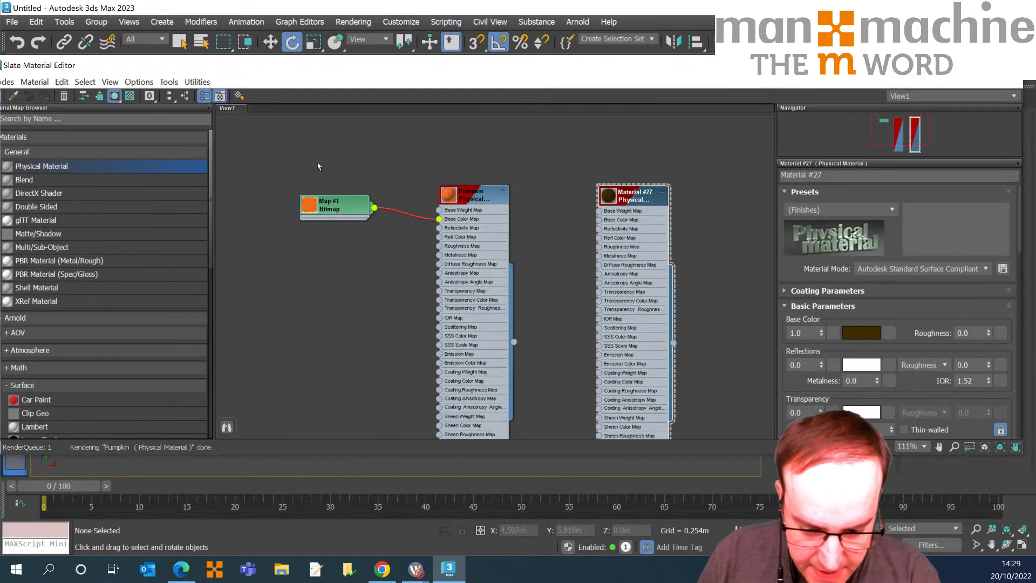
{"action": "scroll", "coordinate": [232, 173], "scroll_direction": "down", "scroll_amount": 4}
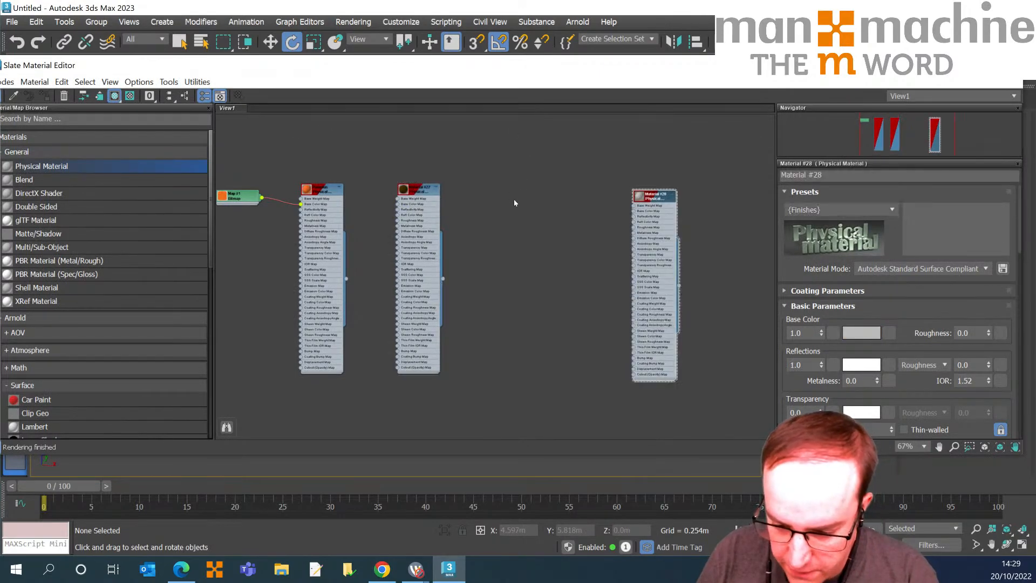
{"action": "left_click", "coordinate": [861, 333]}
{"action": "left_click_drag", "start_coordinate": [676, 243], "coordinate": [676, 294]}
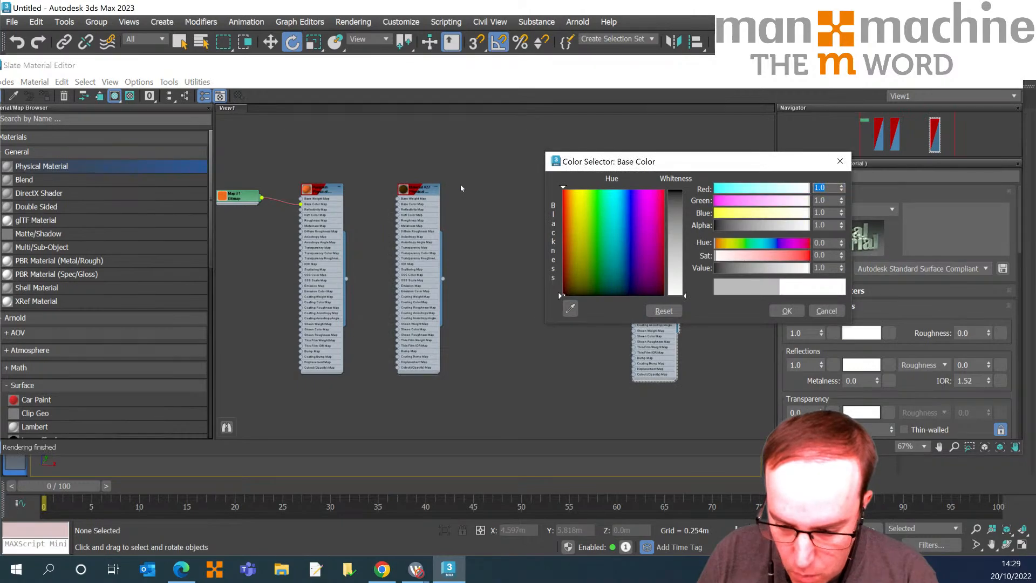
{"action": "left_click", "coordinate": [787, 310]}
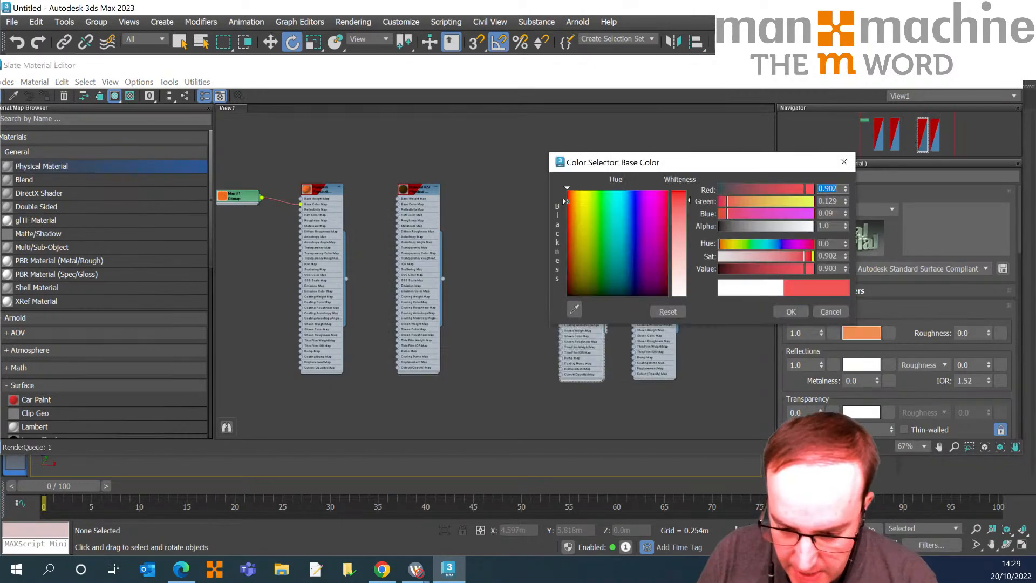
Give the second new Physical Material a dark red base color of about red 0.467, green 0.012 and blue 0.
{"action": "mouse_move", "coordinate": [566, 201]}
{"action": "left_mouse_down"}
{"action": "mouse_move", "coordinate": [645, 204]}
{"action": "mouse_move", "coordinate": [668, 191]}
{"action": "mouse_move", "coordinate": [668, 249]}
{"action": "mouse_move", "coordinate": [668, 191]}
{"action": "left_mouse_up"}
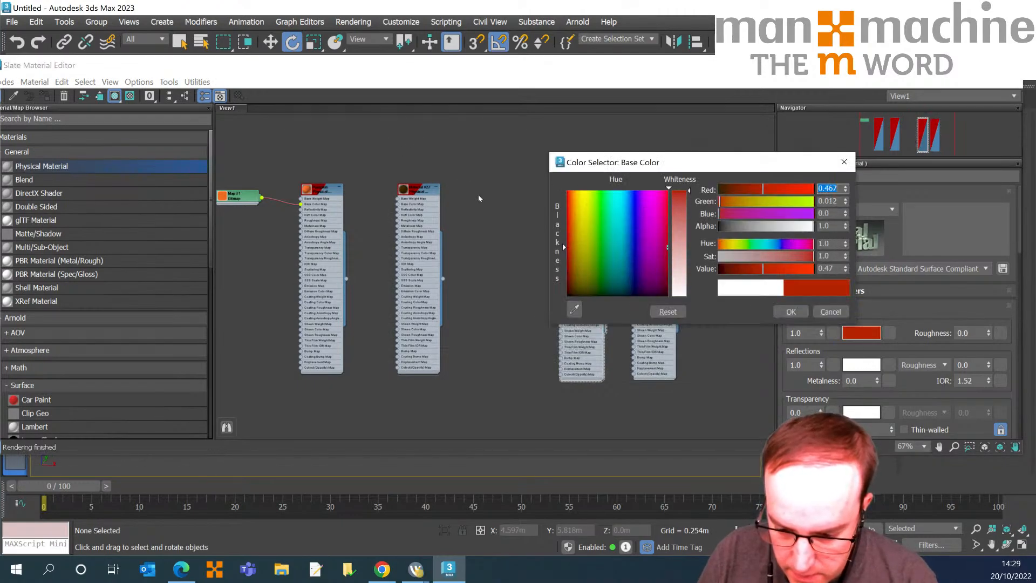
{"action": "key", "text": "Escape"}
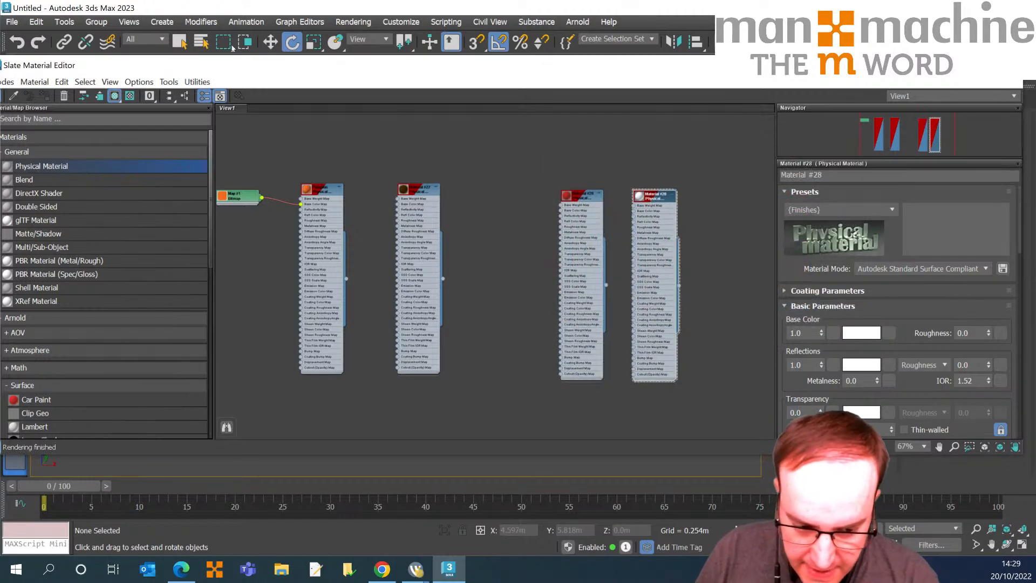
Add a Multi/Sub-Object material to the node view and reduce it to two sub-material slots.
{"action": "left_click", "coordinate": [32, 118]}
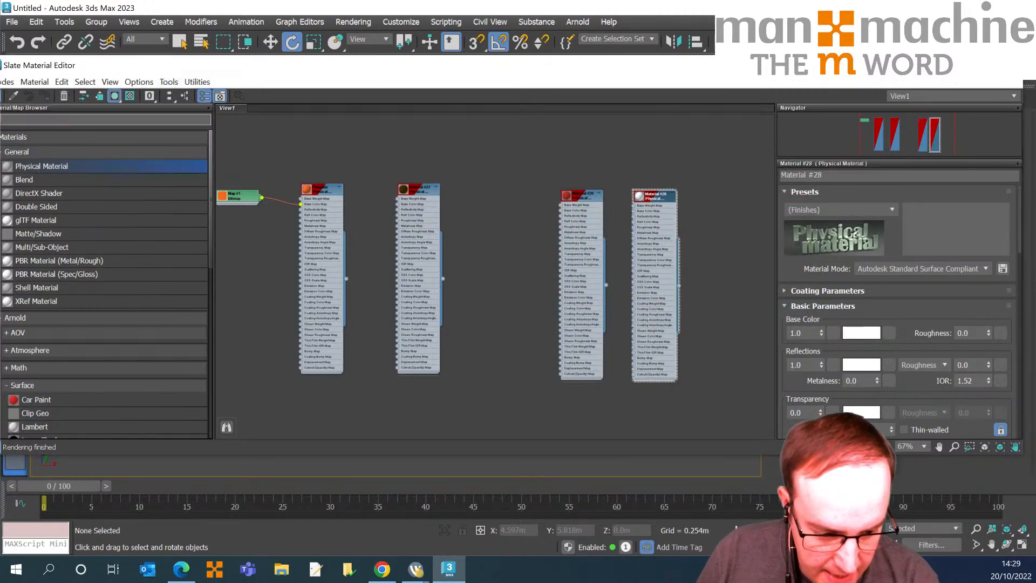
{"action": "type", "text": "multi"}
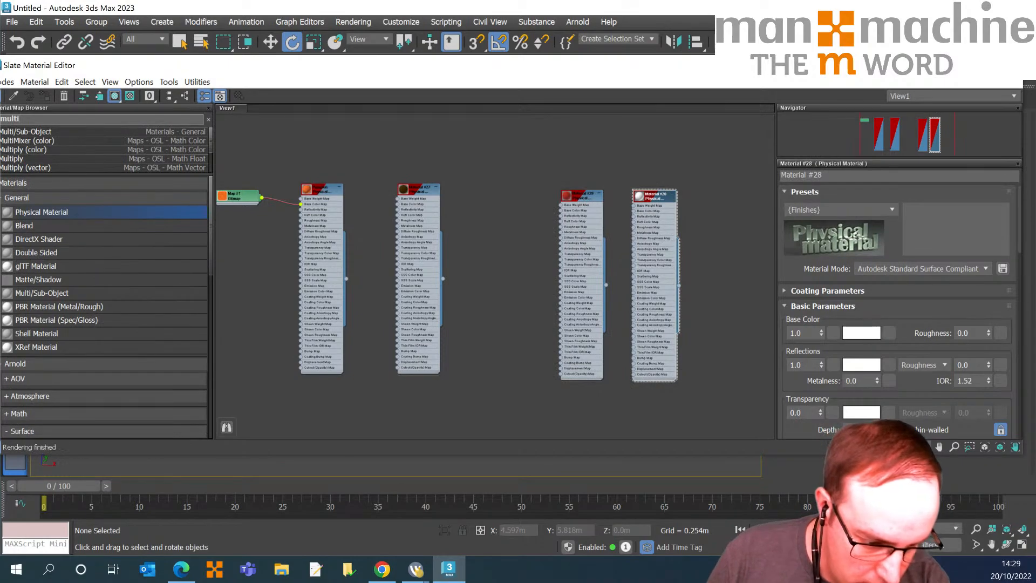
{"action": "left_click_drag", "start_coordinate": [49, 131], "coordinate": [488, 162]}
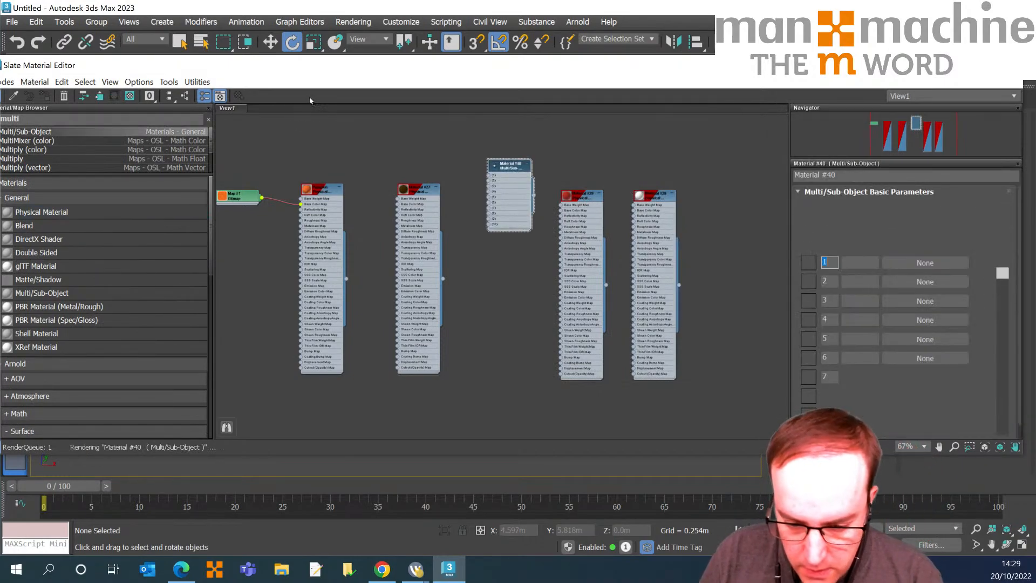
{"action": "left_click", "coordinate": [957, 214]}
{"action": "left_click", "coordinate": [956, 215]}
{"action": "left_click", "coordinate": [957, 214]}
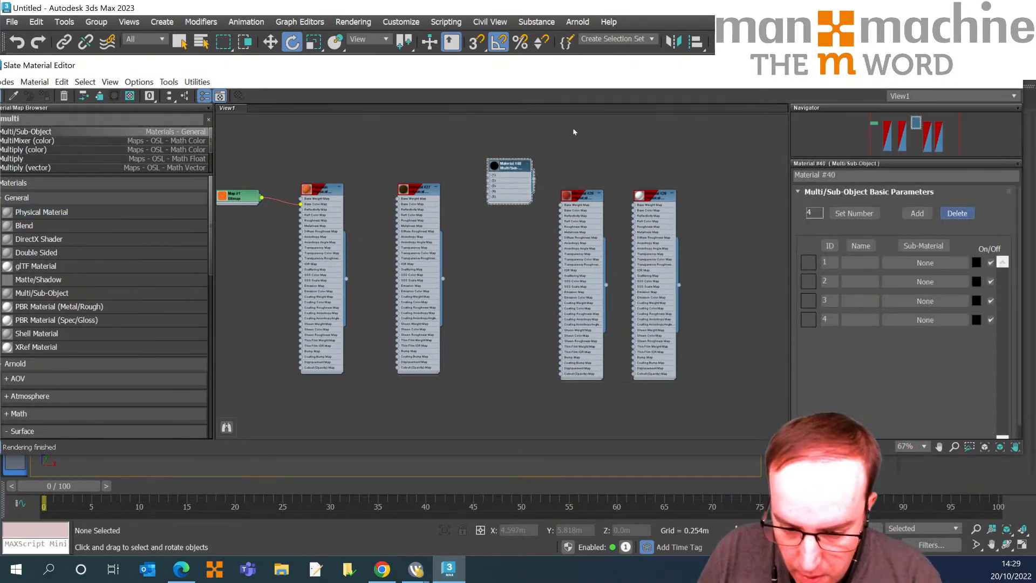
{"action": "left_click", "coordinate": [957, 215]}
{"action": "left_click", "coordinate": [956, 215]}
Wire the white material into slot 1 and the dark red material into slot 2 of the Multi/Sub-Object material, collapsing both source nodes.
{"action": "scroll", "coordinate": [585, 194], "scroll_direction": "up", "scroll_amount": 3}
{"action": "left_click_drag", "start_coordinate": [459, 145], "coordinate": [708, 145]}
{"action": "left_click_drag", "start_coordinate": [616, 343], "coordinate": [671, 171]}
{"action": "key", "text": "h"}
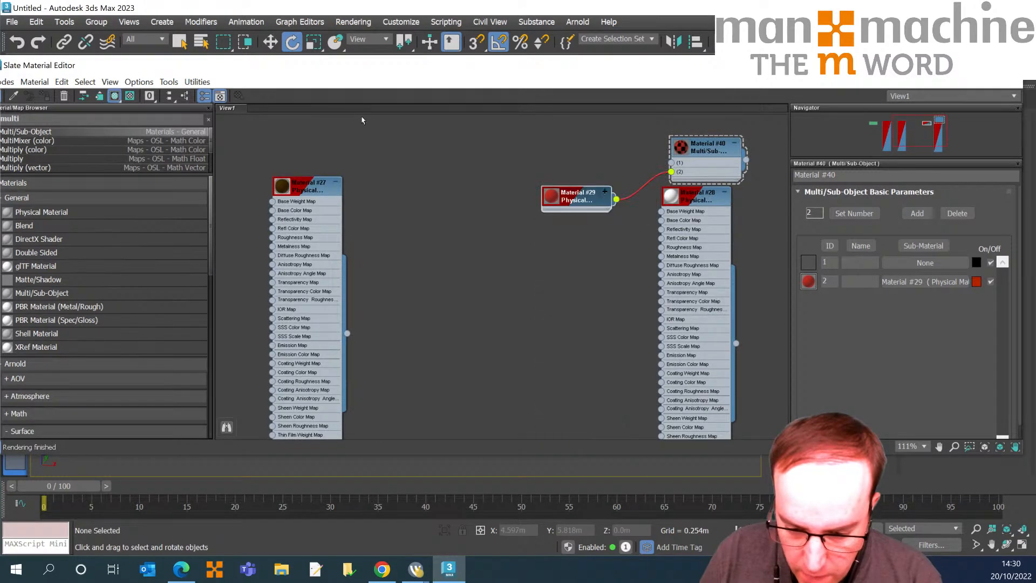
{"action": "double_click", "coordinate": [723, 192]}
{"action": "left_click_drag", "start_coordinate": [723, 192], "coordinate": [624, 163]}
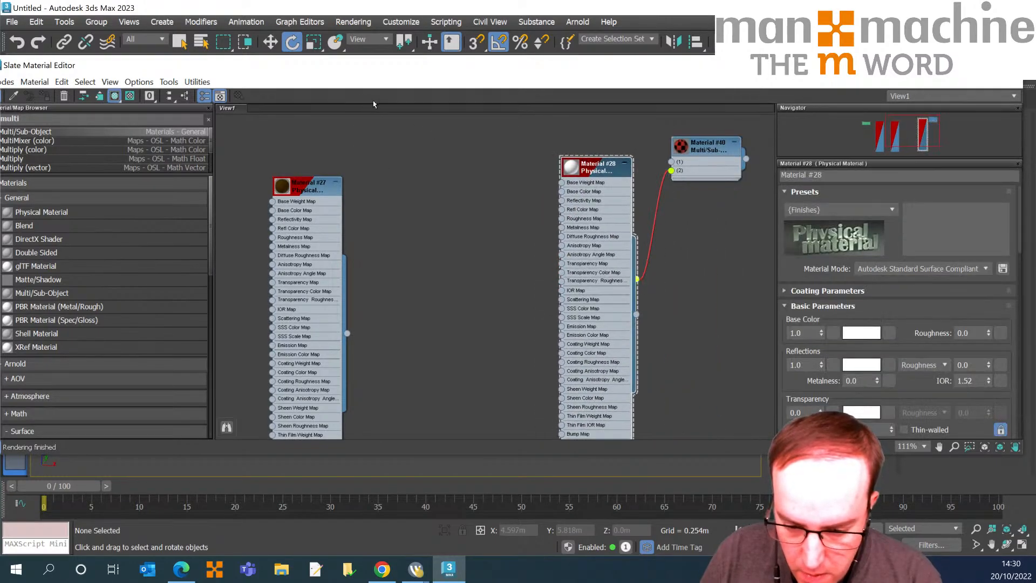
{"action": "left_click", "coordinate": [624, 163]}
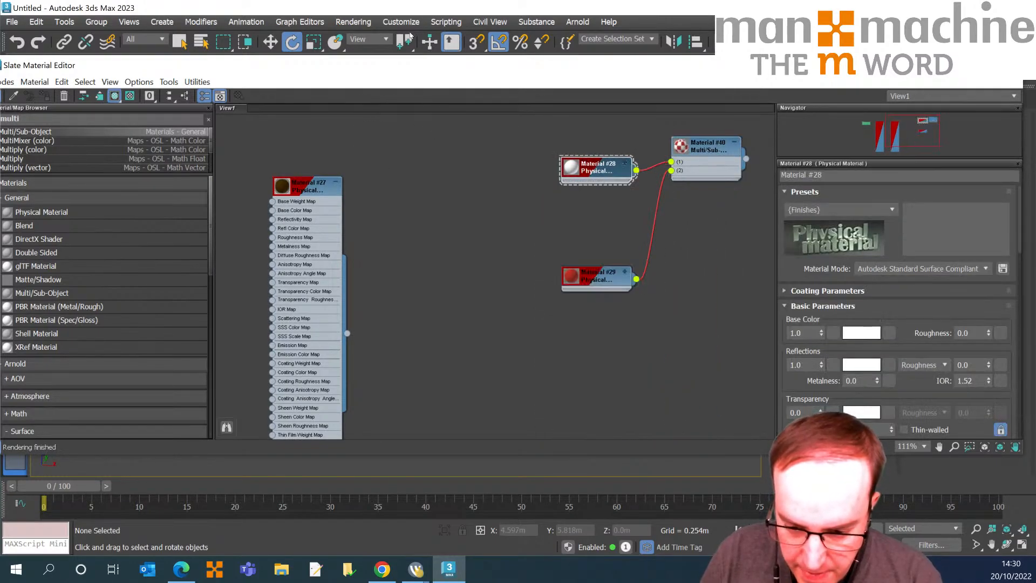
Assign the Multi/Sub-Object material to the small sphere and close the Slate Material Editor.
{"action": "left_click_drag", "start_coordinate": [412, 65], "coordinate": [510, 287]}
{"action": "left_click", "coordinate": [486, 219]}
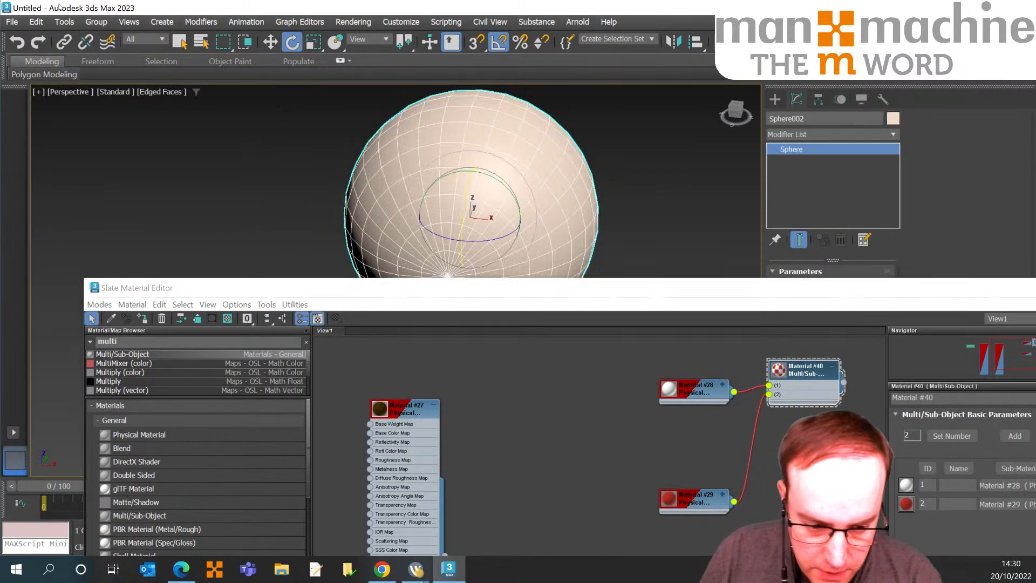
{"action": "left_click", "coordinate": [142, 319]}
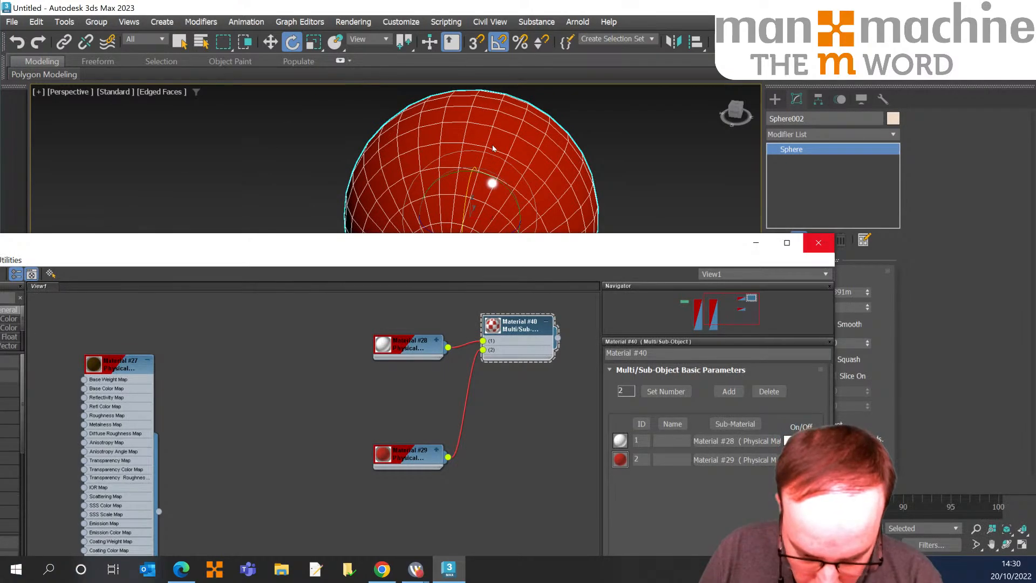
{"action": "key", "text": "m"}
Add an Edit Poly modifier to the small sphere and set all its polygons to material ID 1.
{"action": "key", "text": "e"}
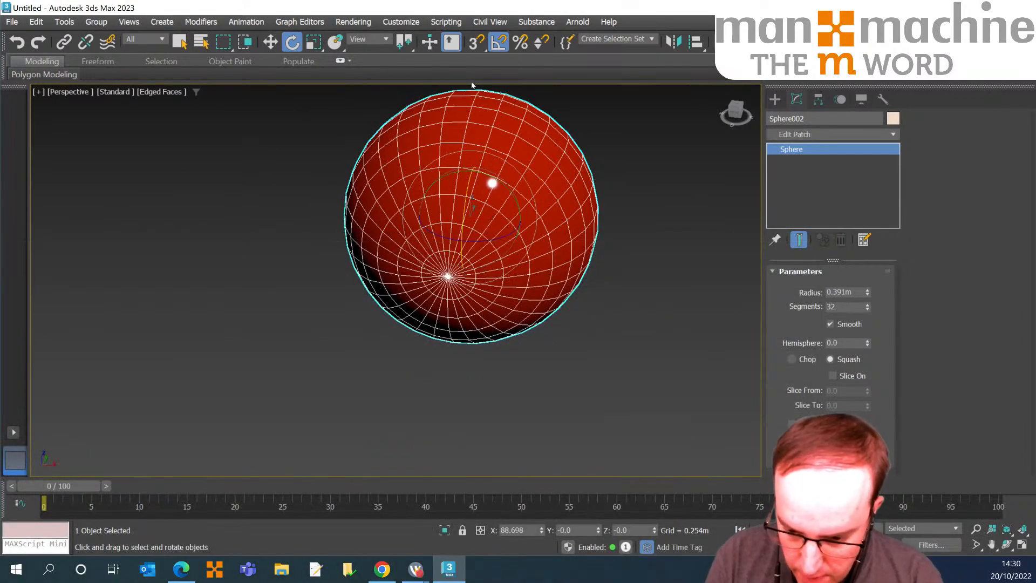
{"action": "key", "text": "Return"}
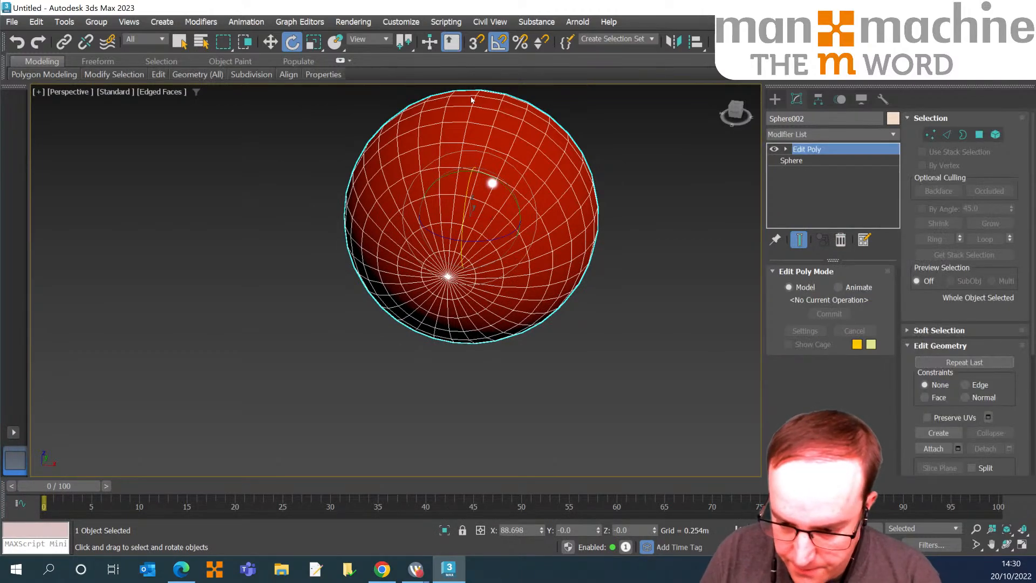
{"action": "key", "text": "4"}
{"action": "key", "text": "ctrl+a"}
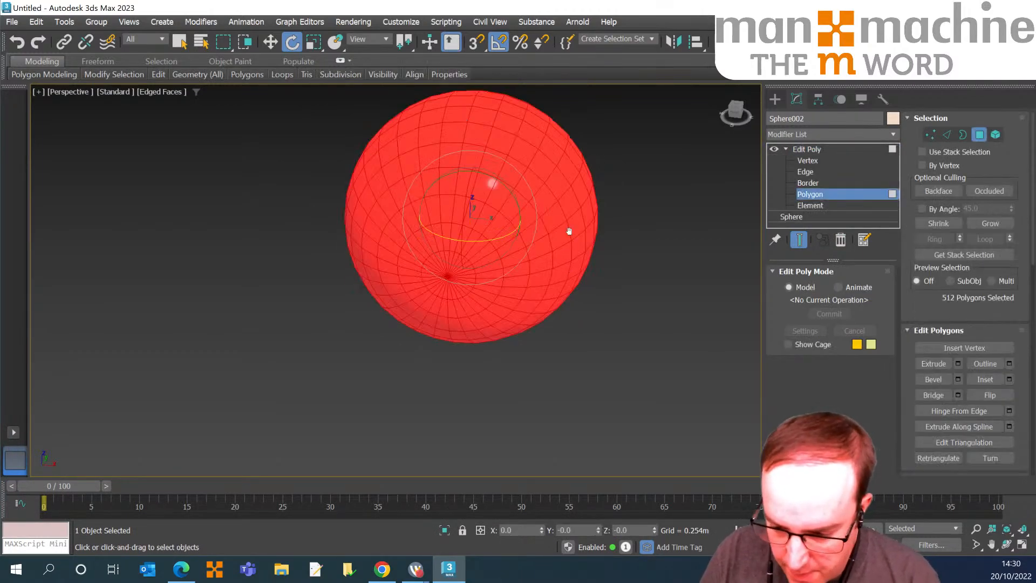
{"action": "scroll", "coordinate": [964, 297], "scroll_direction": "down", "scroll_amount": 5}
{"action": "scroll", "coordinate": [964, 297], "scroll_direction": "down", "scroll_amount": 4}
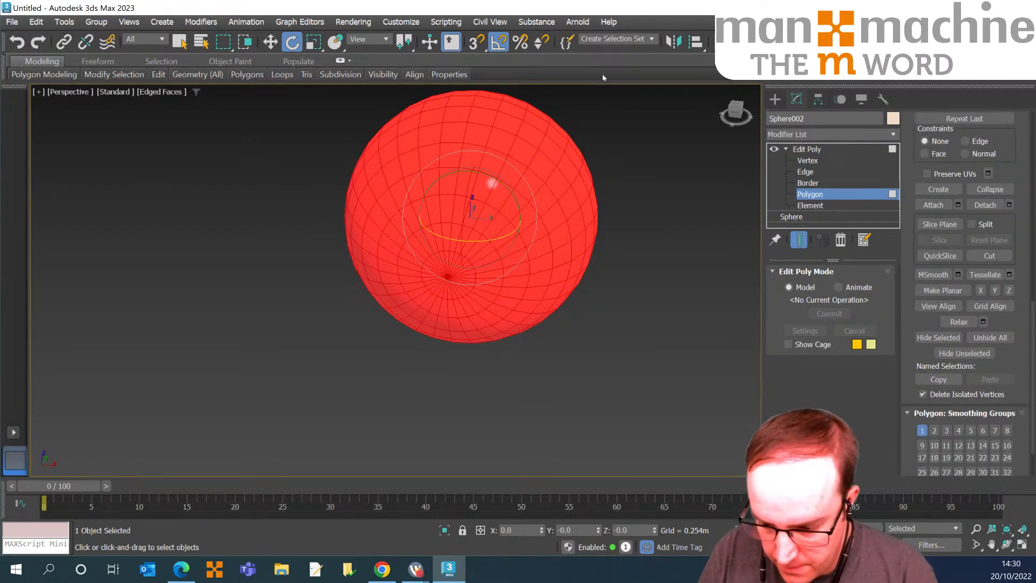
{"action": "scroll", "coordinate": [607, 207], "scroll_direction": "up", "scroll_amount": 4}
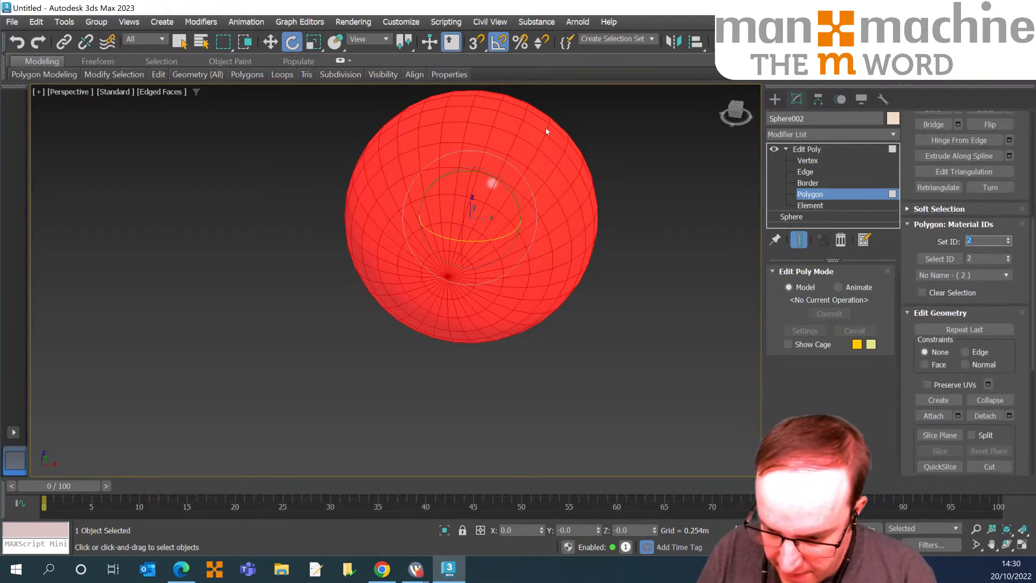
{"action": "type", "text": "1"}
{"action": "key", "text": "Return"}
{"action": "left_click", "coordinate": [269, 150]}
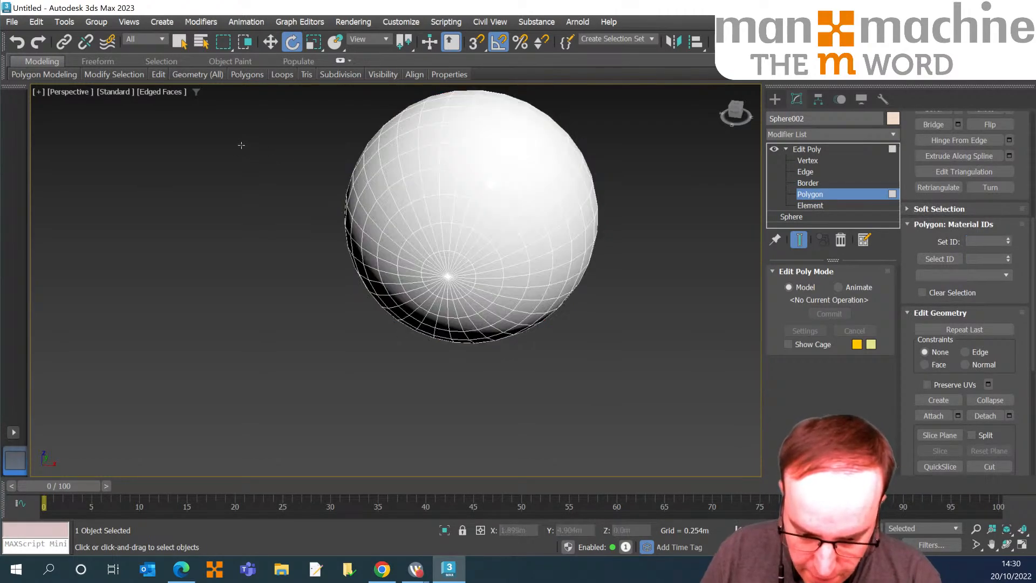
In the front view, assign material ID 2 to the two rings of polygons around the sphere's front pole.
{"action": "key", "text": "f"}
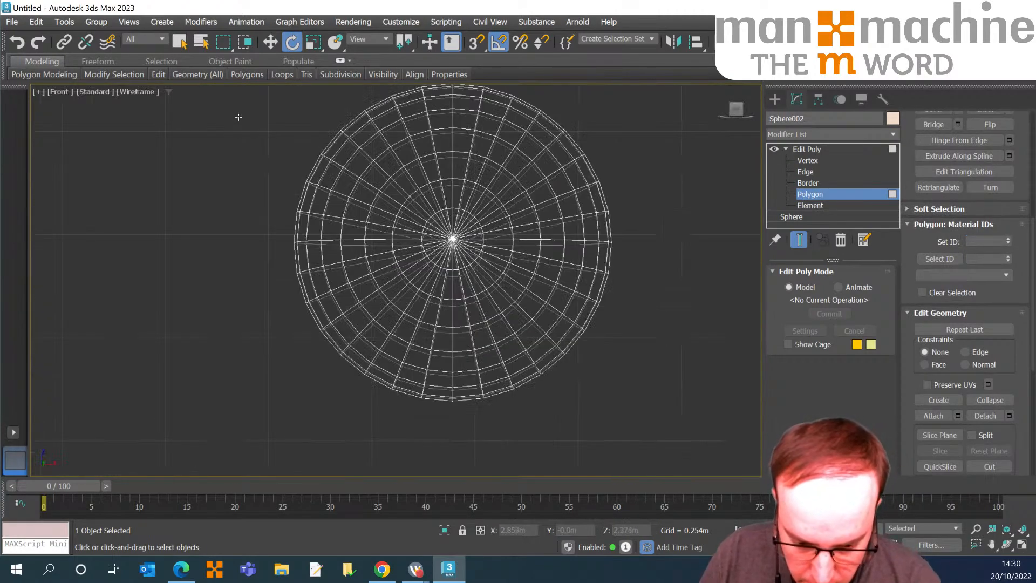
{"action": "key", "text": "ctrl+z"}
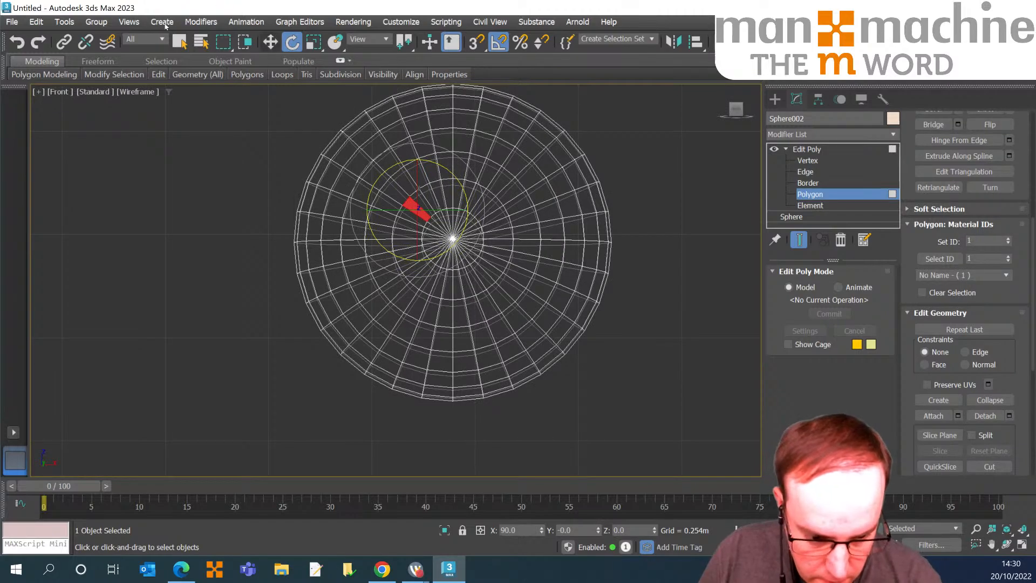
{"action": "left_click", "coordinate": [180, 42]}
{"action": "left_click", "coordinate": [371, 186]}
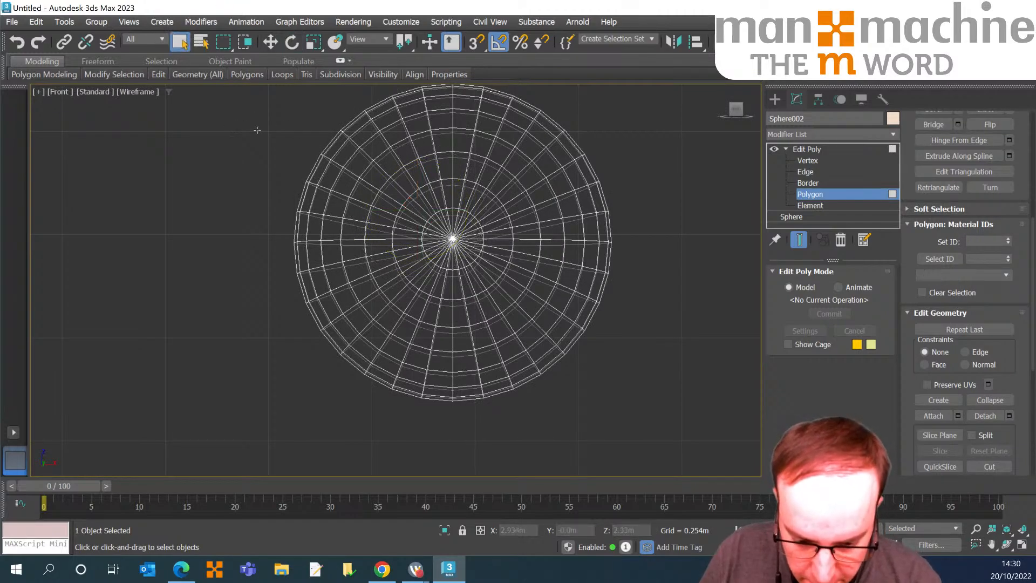
{"action": "key", "text": "ctrl+z"}
{"action": "key", "text": "ctrl+z"}
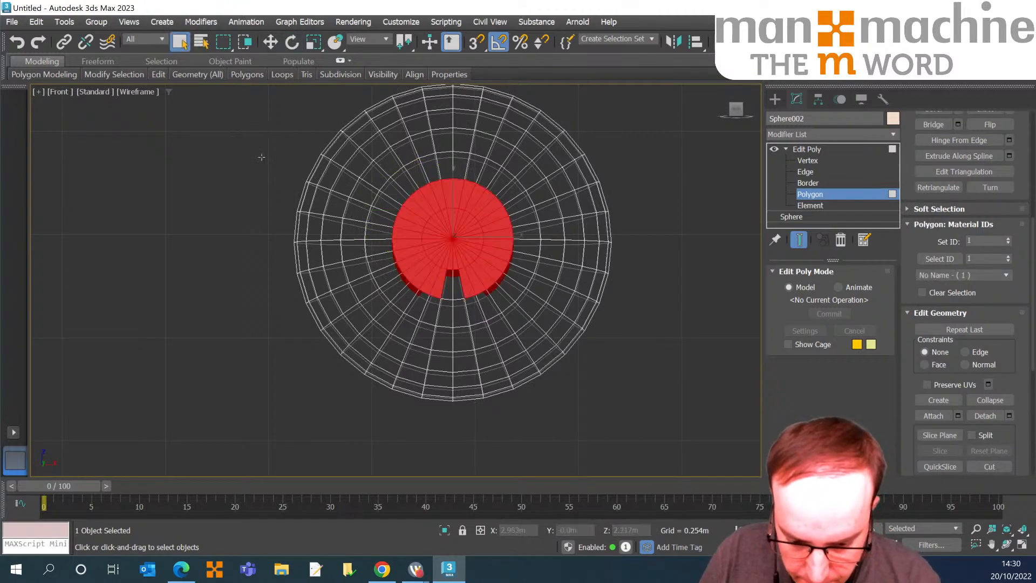
{"action": "key", "text": "ctrl+z"}
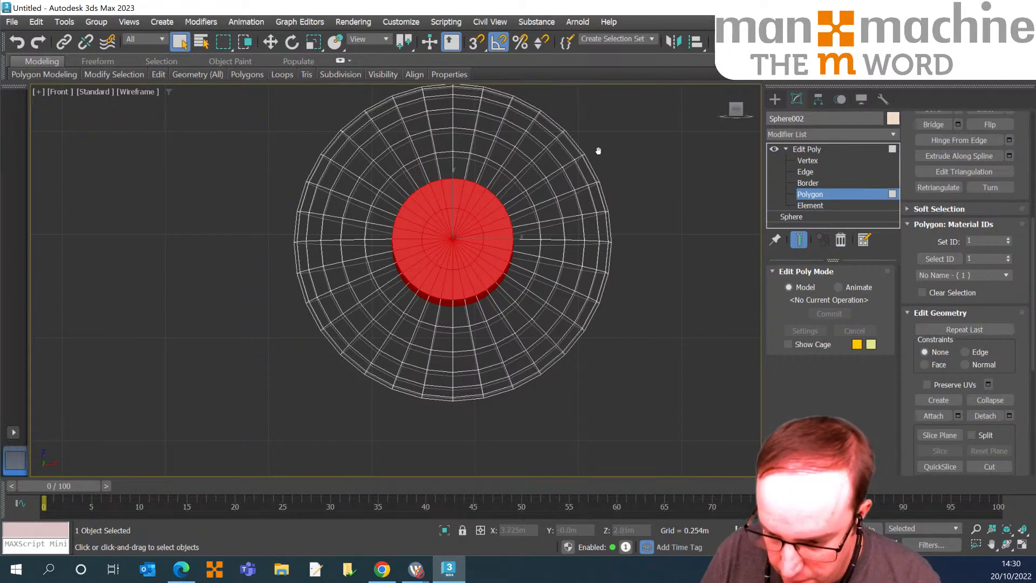
{"action": "double_click", "coordinate": [971, 241]}
{"action": "type", "text": "2"}
{"action": "key", "text": "Return"}
{"action": "left_click", "coordinate": [691, 257]}
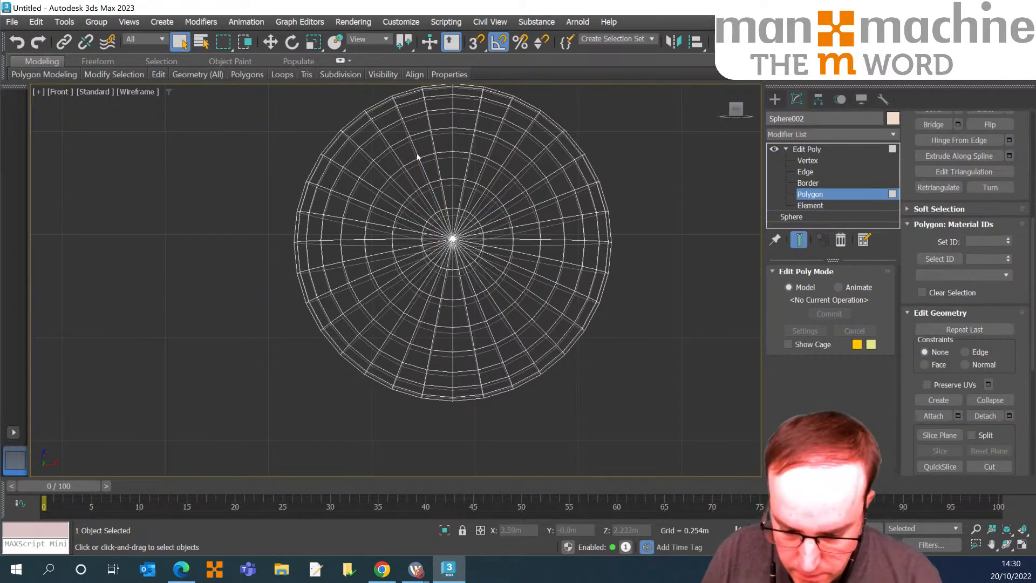
Unhide all objects and rotate the whole eyeball sphere 5 degrees about the vertical axis in the top view.
{"action": "key", "text": "p"}
{"action": "right_click", "coordinate": [637, 272]}
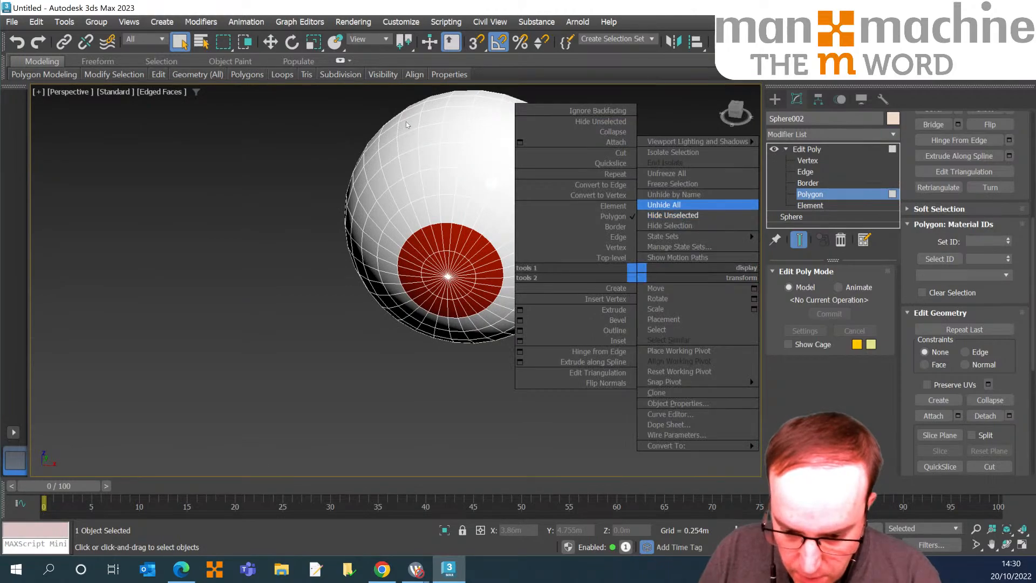
{"action": "left_click", "coordinate": [664, 204]}
{"action": "key", "text": "t"}
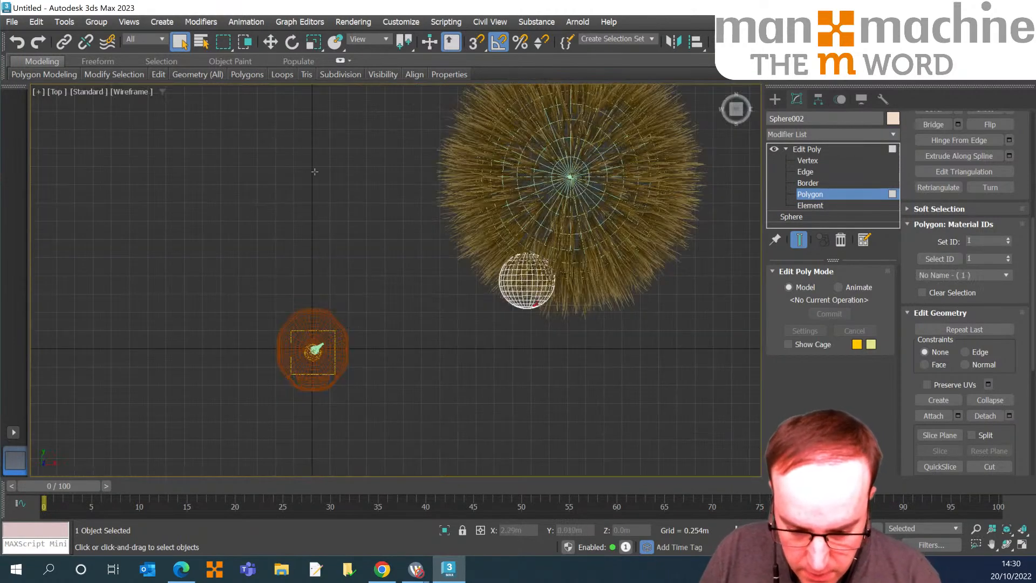
{"action": "left_click", "coordinate": [291, 42]}
{"action": "key", "text": "4"}
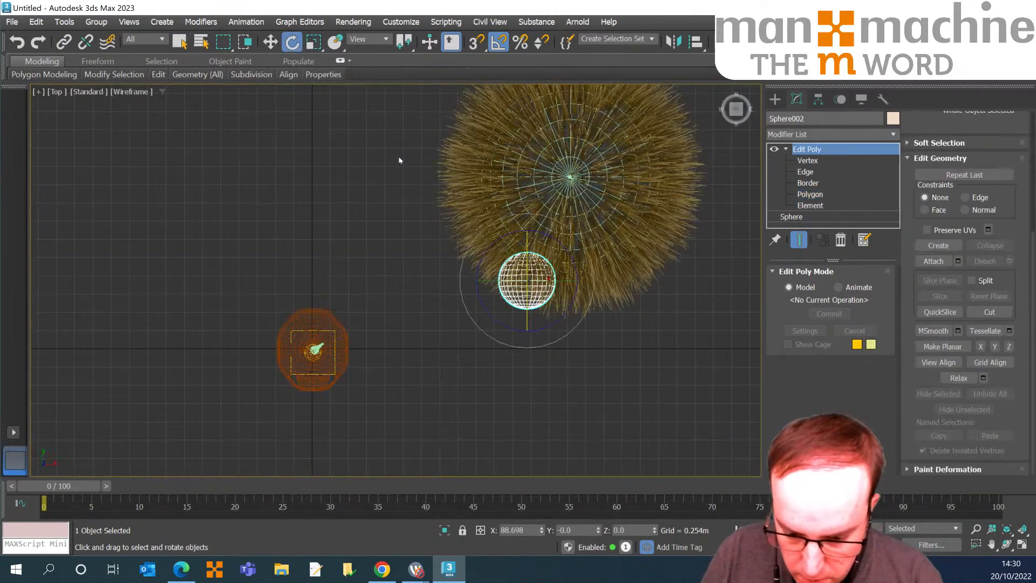
{"action": "left_click_drag", "start_coordinate": [343, 177], "coordinate": [343, 175]}
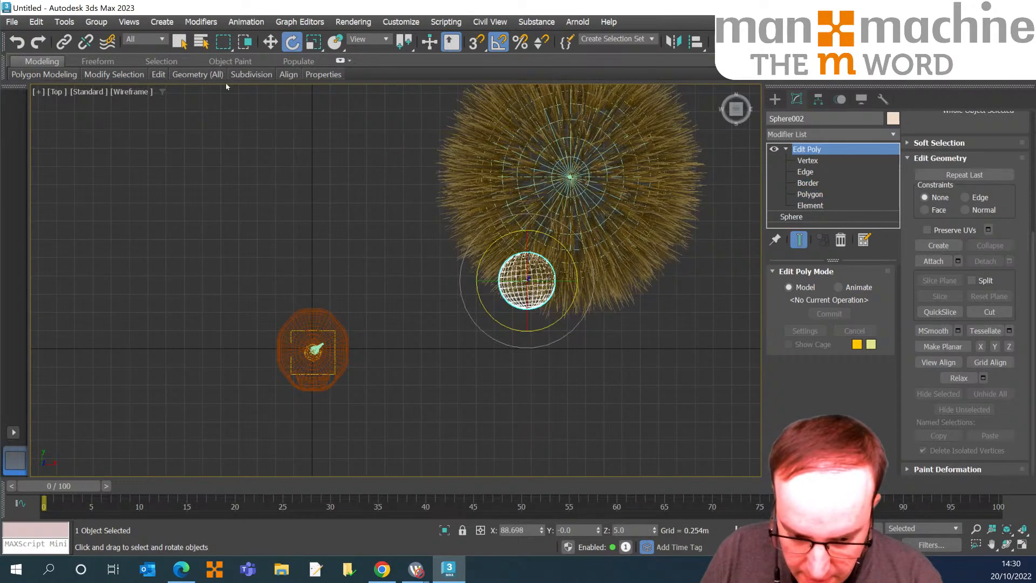
Copy the eyeball along X to the other side of the furry body and adjust the copy's rotation.
{"action": "left_click", "coordinate": [270, 42]}
{"action": "left_click_drag", "start_coordinate": [576, 281], "coordinate": [665, 280], "text": "shift"}
{"action": "key", "text": "Return"}
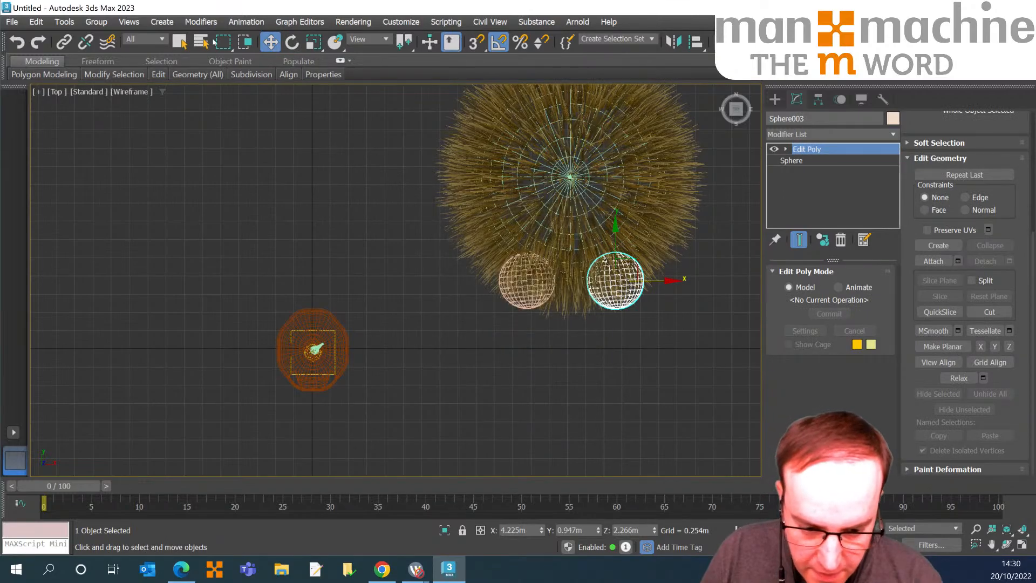
{"action": "key", "text": "e"}
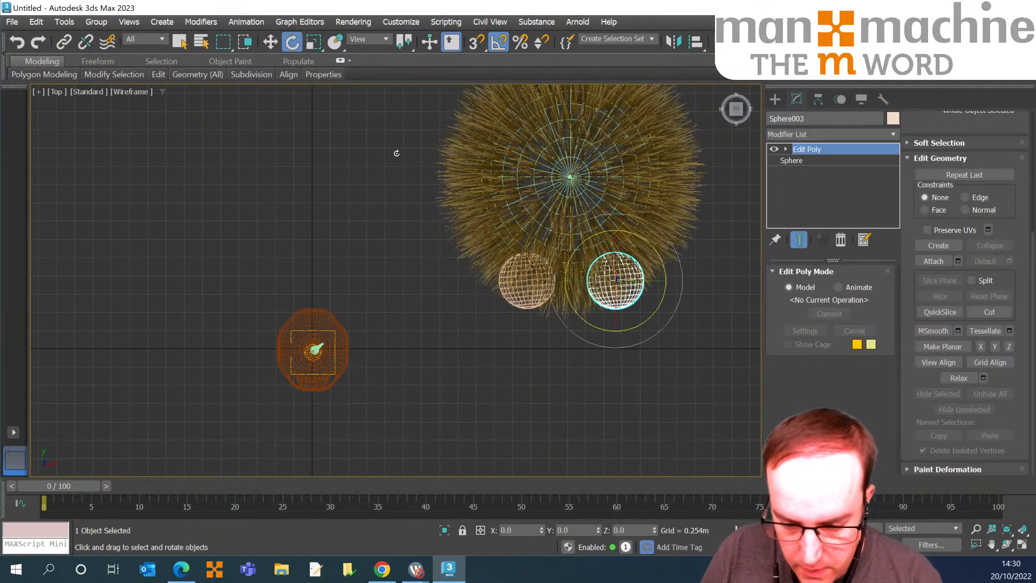
{"action": "left_click_drag", "start_coordinate": [397, 154], "coordinate": [398, 157]}
{"action": "left_click", "coordinate": [401, 229]}
Select all parts of the pumpkin and move them together closer to the furry body and slightly higher in the perspective view.
{"action": "middle_click_drag", "start_coordinate": [386, 211], "coordinate": [352, 219]}
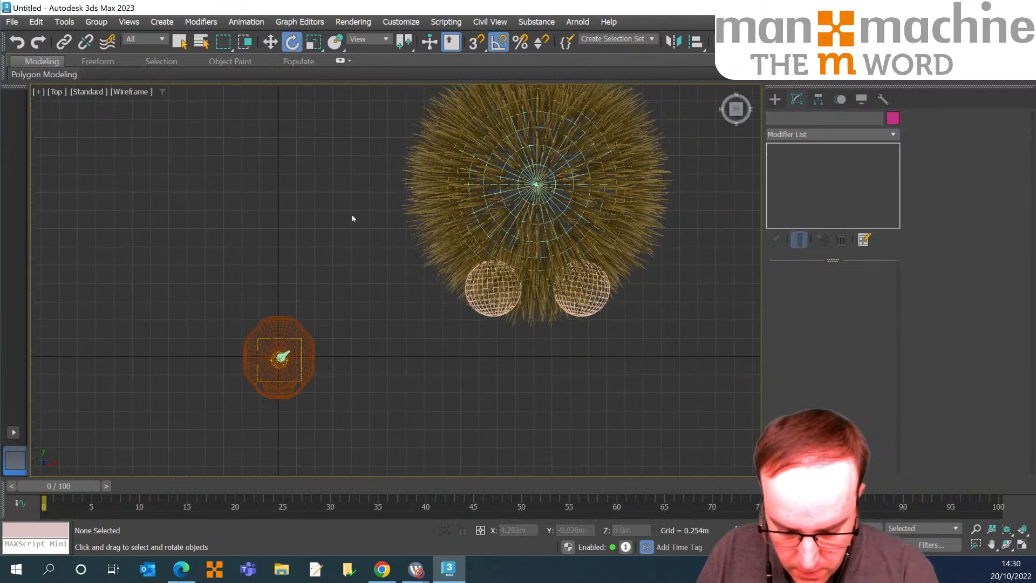
{"action": "key", "text": "p"}
{"action": "scroll", "coordinate": [331, 211], "scroll_direction": "down", "scroll_amount": 5}
{"action": "scroll", "coordinate": [351, 226], "scroll_direction": "up", "scroll_amount": 1}
{"action": "key", "text": "ctrl+r"}
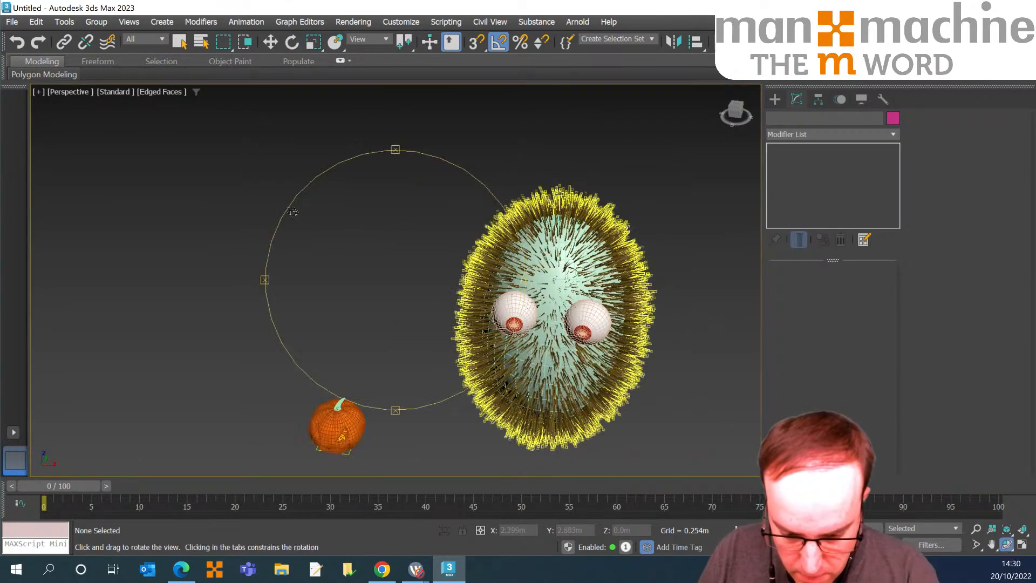
{"action": "left_click_drag", "start_coordinate": [292, 212], "coordinate": [268, 182]}
{"action": "middle_click_drag", "start_coordinate": [312, 226], "coordinate": [289, 147]}
{"action": "right_click", "coordinate": [287, 196]}
{"action": "middle_click_drag", "start_coordinate": [286, 196], "coordinate": [336, 174]}
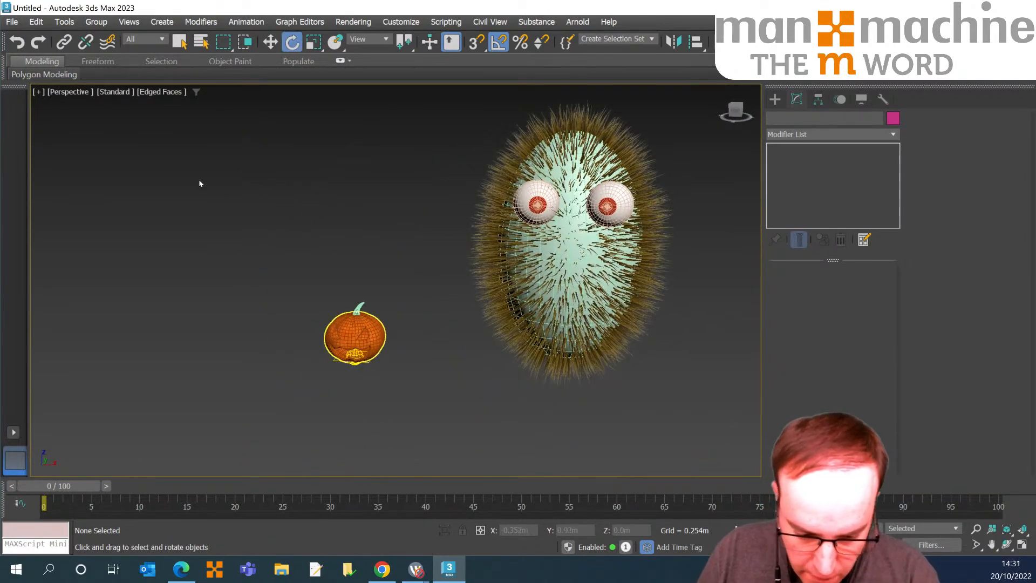
{"action": "left_click_drag", "start_coordinate": [199, 180], "coordinate": [397, 378]}
{"action": "left_click", "coordinate": [270, 41]}
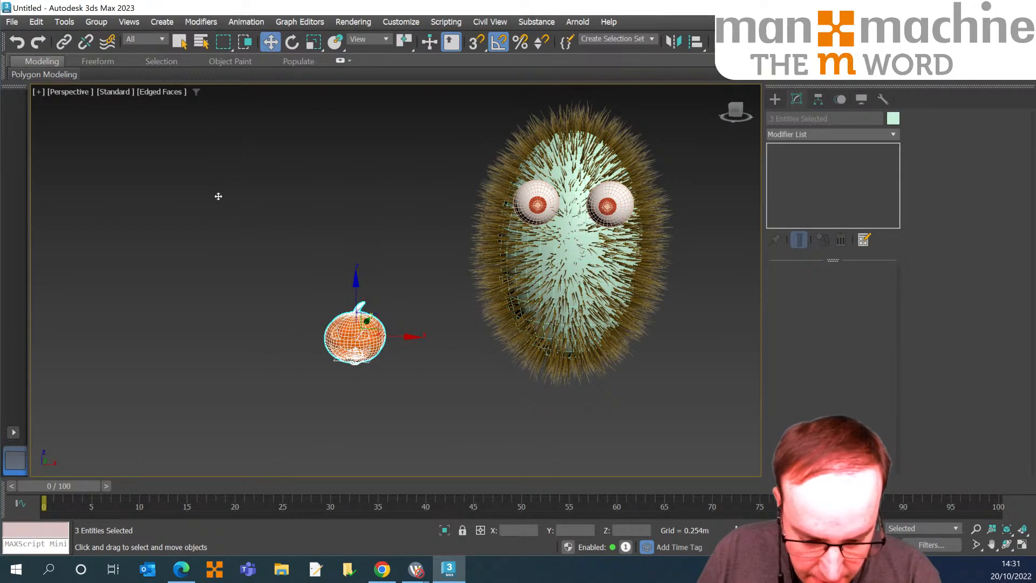
{"action": "left_click_drag", "start_coordinate": [241, 175], "coordinate": [266, 171]}
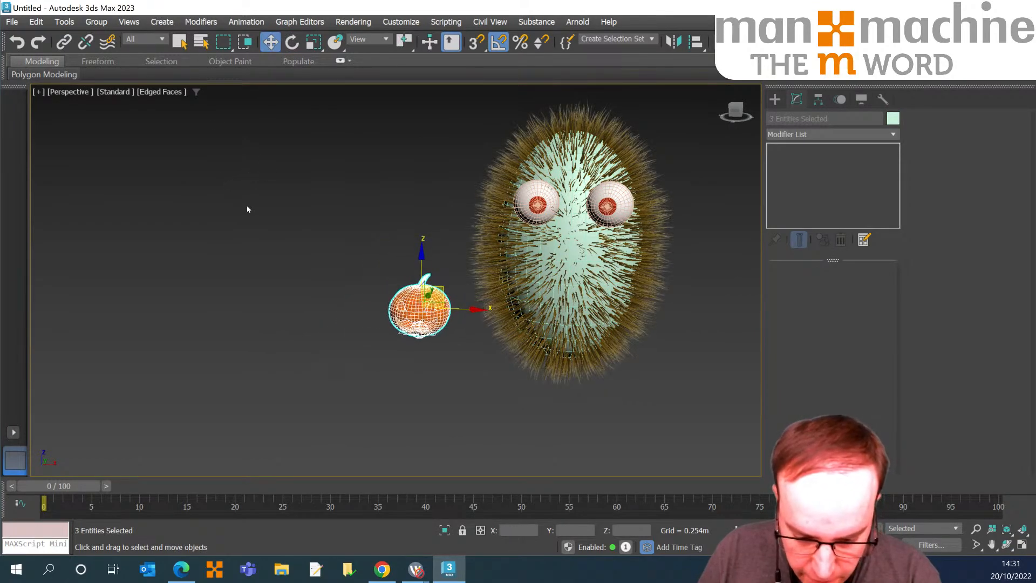
Create a quad Arnold Light above the furry creature pointing down at it in the front view, and turn off its Targeted option.
{"action": "left_click", "coordinate": [775, 99]}
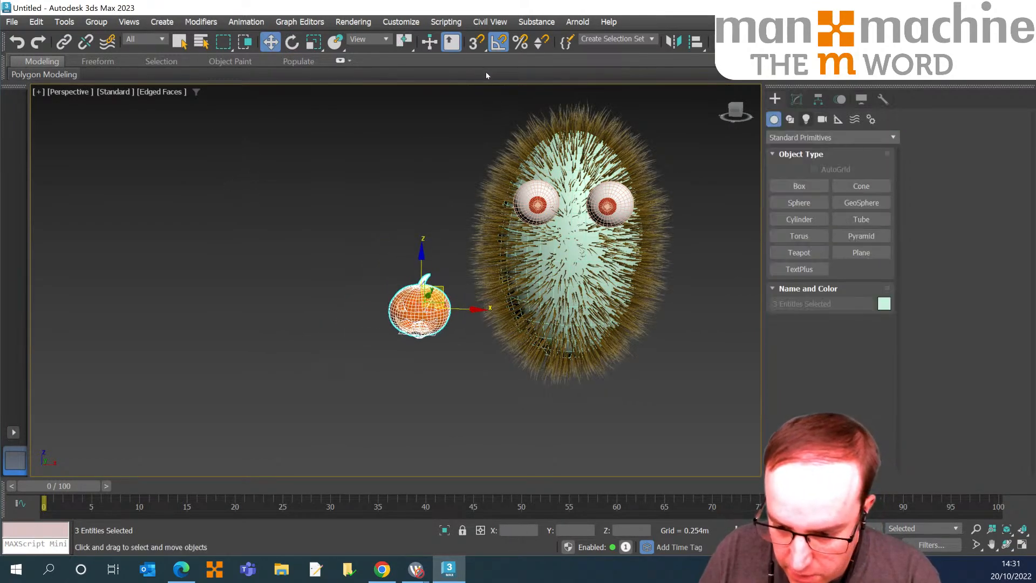
{"action": "key", "text": "t"}
{"action": "scroll", "coordinate": [370, 187], "scroll_direction": "down", "scroll_amount": 7}
{"action": "middle_click_drag", "start_coordinate": [370, 187], "coordinate": [318, 183]}
{"action": "scroll", "coordinate": [312, 188], "scroll_direction": "up", "scroll_amount": 2}
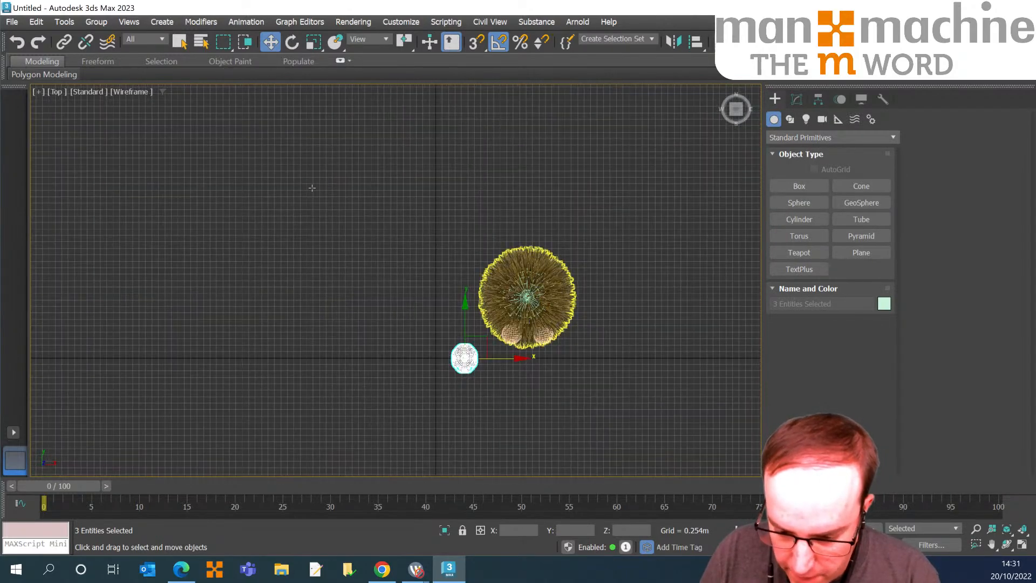
{"action": "left_click", "coordinate": [806, 120]}
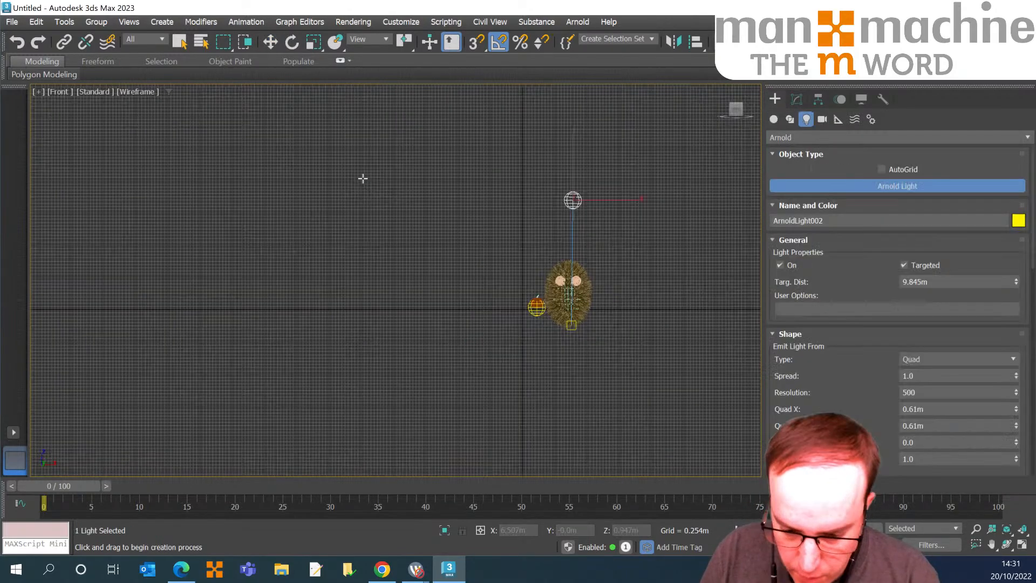
{"action": "scroll", "coordinate": [363, 178], "scroll_direction": "up", "scroll_amount": 3}
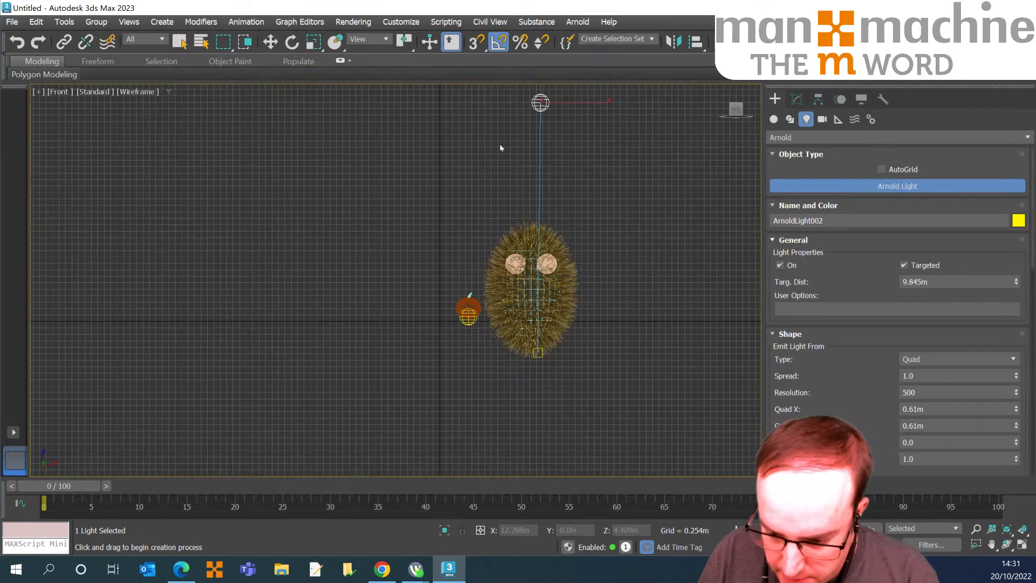
{"action": "key", "text": "ctrl+z"}
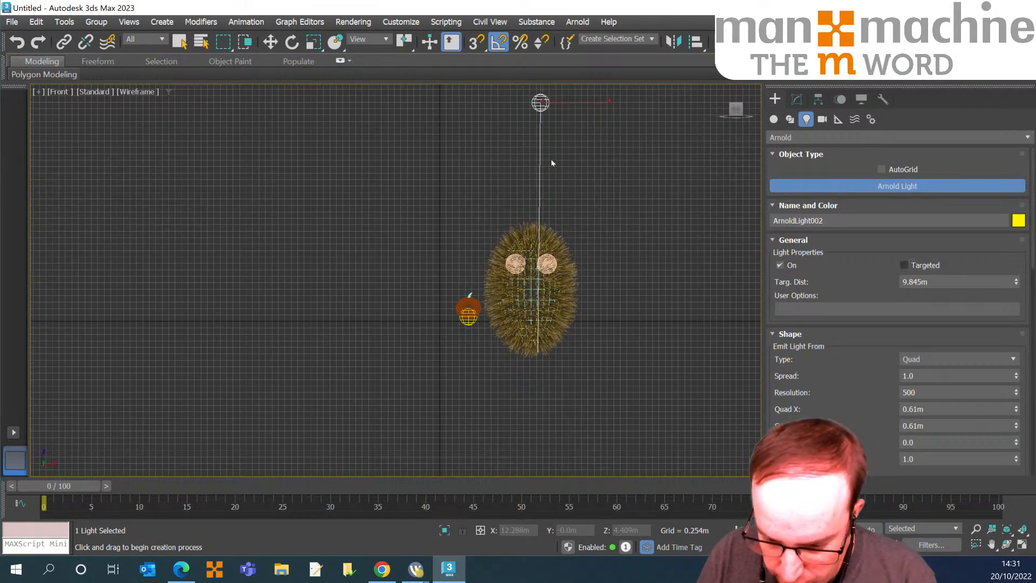
{"action": "middle_click_drag", "start_coordinate": [532, 194], "coordinate": [537, 174]}
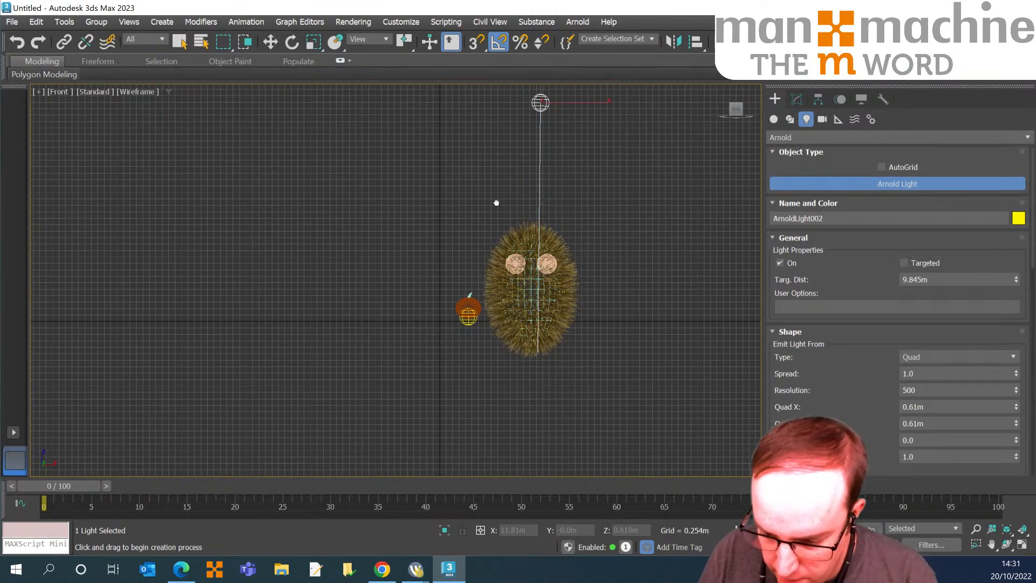
Set the new light's color preset to CIE F5 - Fluorescent Daylight.
{"action": "scroll", "coordinate": [874, 324], "scroll_direction": "down", "scroll_amount": 7}
{"action": "left_click_drag", "start_coordinate": [512, 202], "coordinate": [510, 64]}
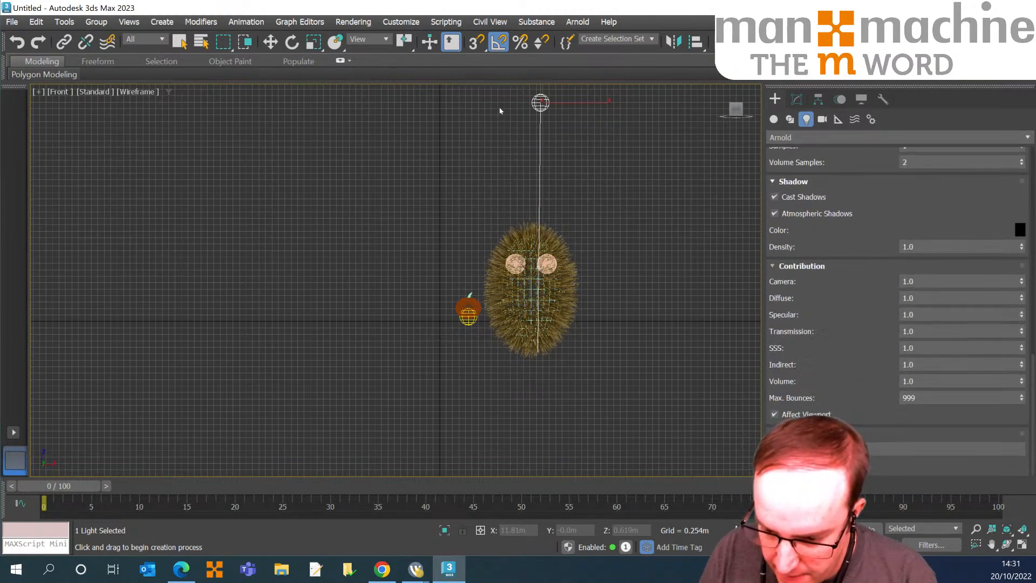
{"action": "right_click", "coordinate": [498, 154]}
{"action": "left_click_drag", "start_coordinate": [499, 107], "coordinate": [515, 227]}
{"action": "left_click", "coordinate": [507, 260]}
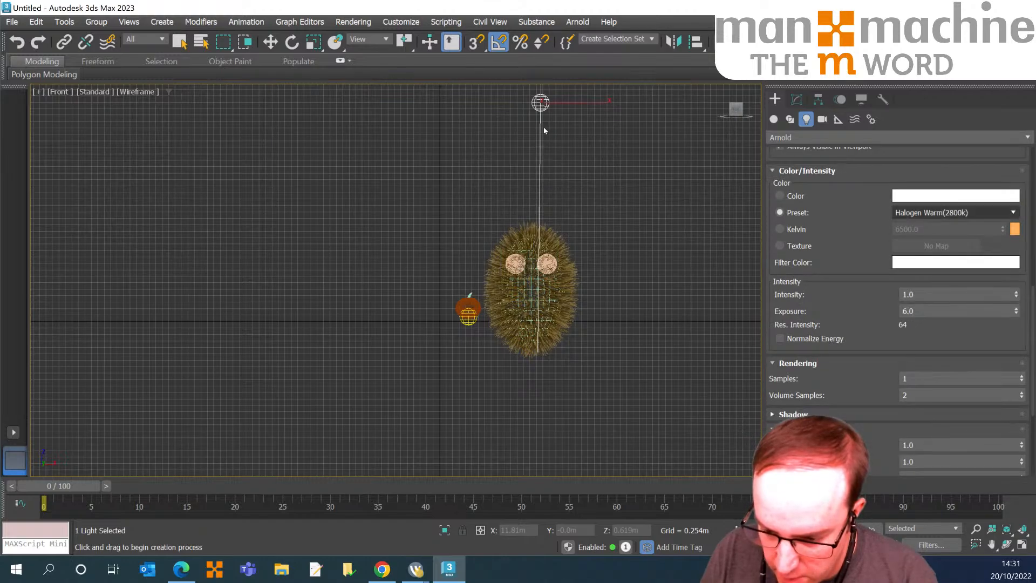
{"action": "left_click", "coordinate": [905, 212]}
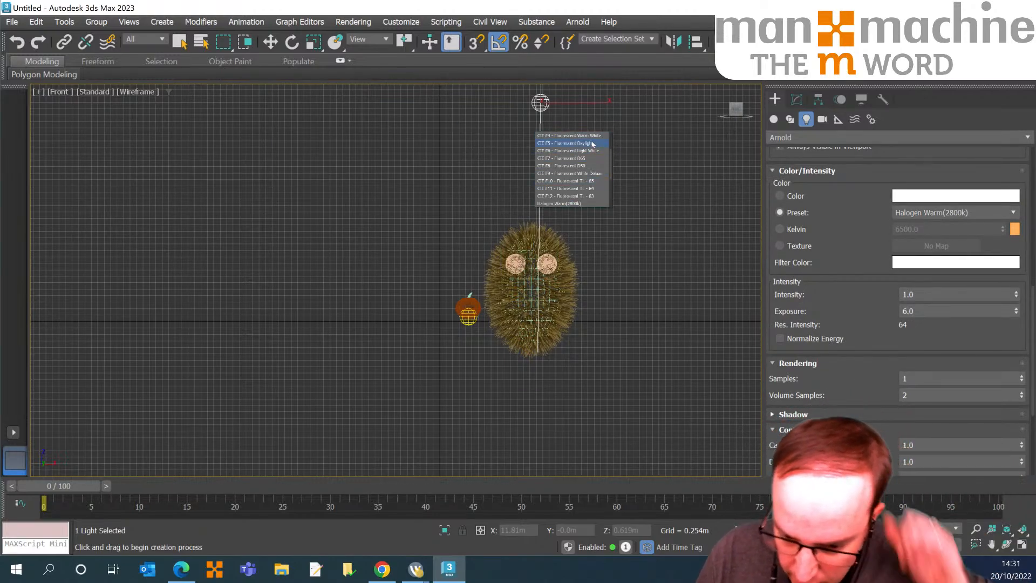
{"action": "left_click", "coordinate": [571, 143]}
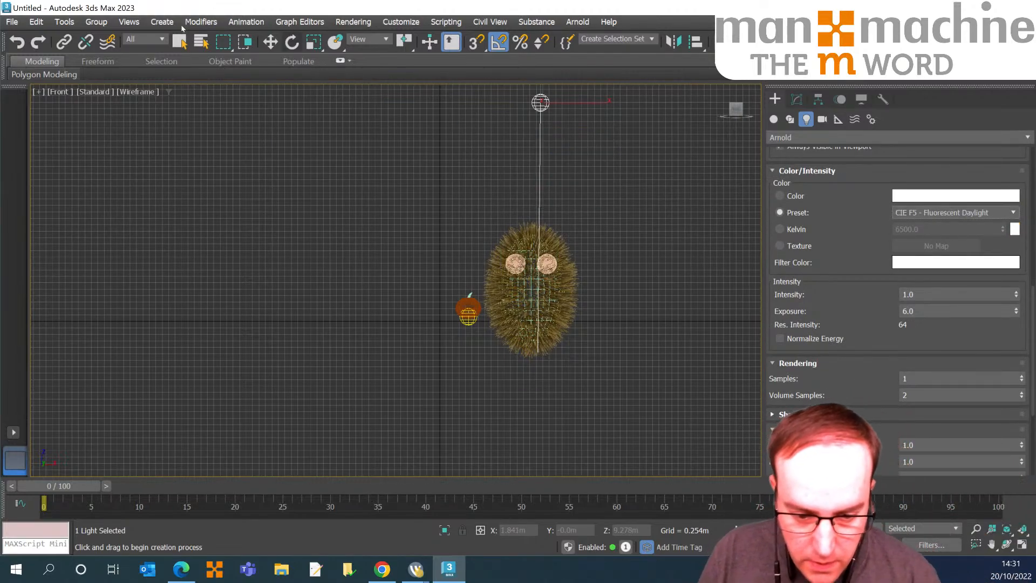
{"action": "left_click", "coordinate": [270, 41]}
{"action": "middle_click_drag", "start_coordinate": [354, 107], "coordinate": [354, 136]}
Frame the pumpkin and furry creature in the perspective view, check the exposure preview, and render the frame.
{"action": "key", "text": "c"}
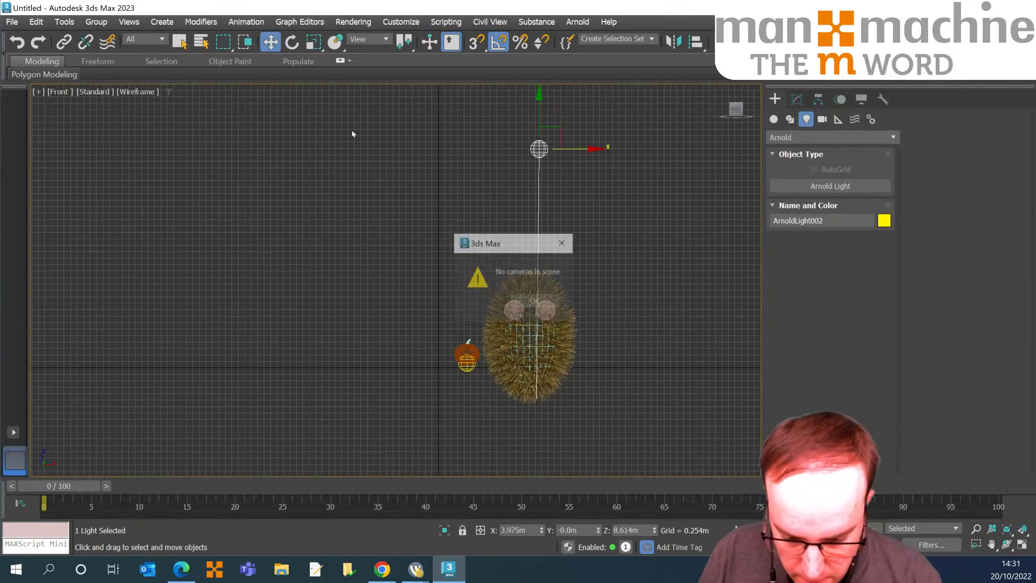
{"action": "key", "text": "Return"}
{"action": "key", "text": "p"}
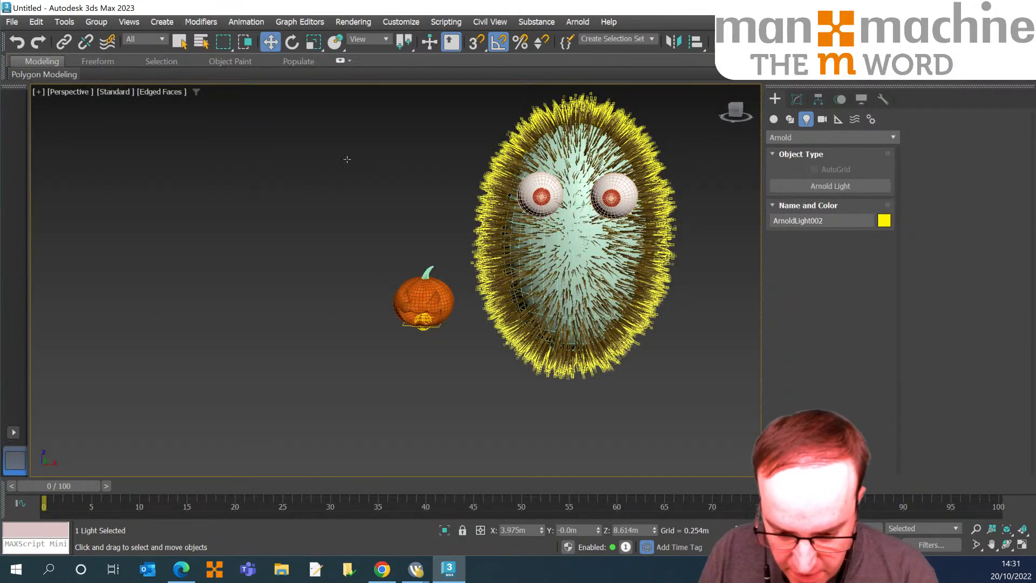
{"action": "middle_click_drag", "start_coordinate": [347, 159], "coordinate": [337, 196]}
{"action": "scroll", "coordinate": [335, 183], "scroll_direction": "up", "scroll_amount": 3}
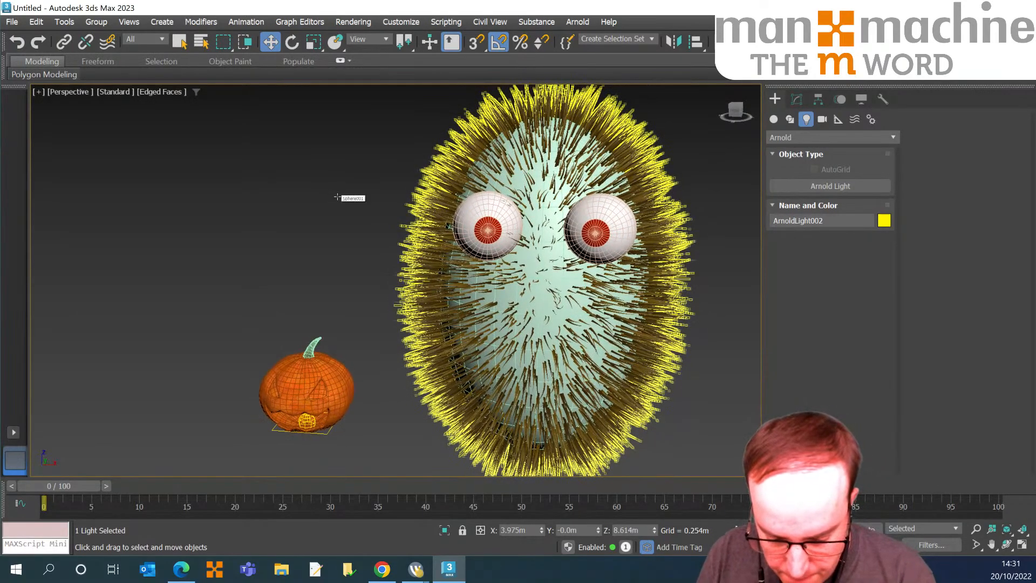
{"action": "key", "text": "8"}
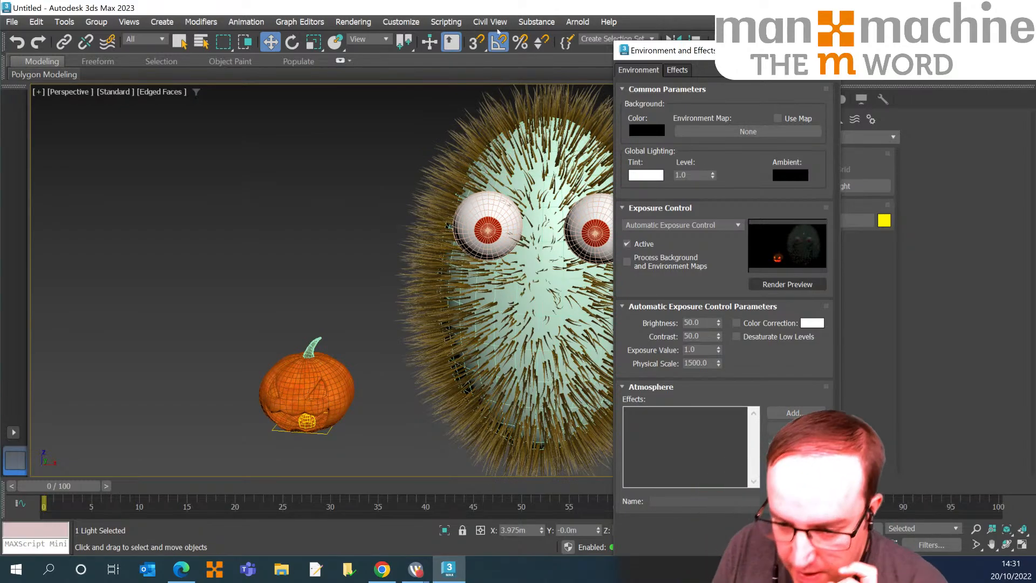
{"action": "key", "text": "8"}
{"action": "left_click", "coordinate": [353, 21]}
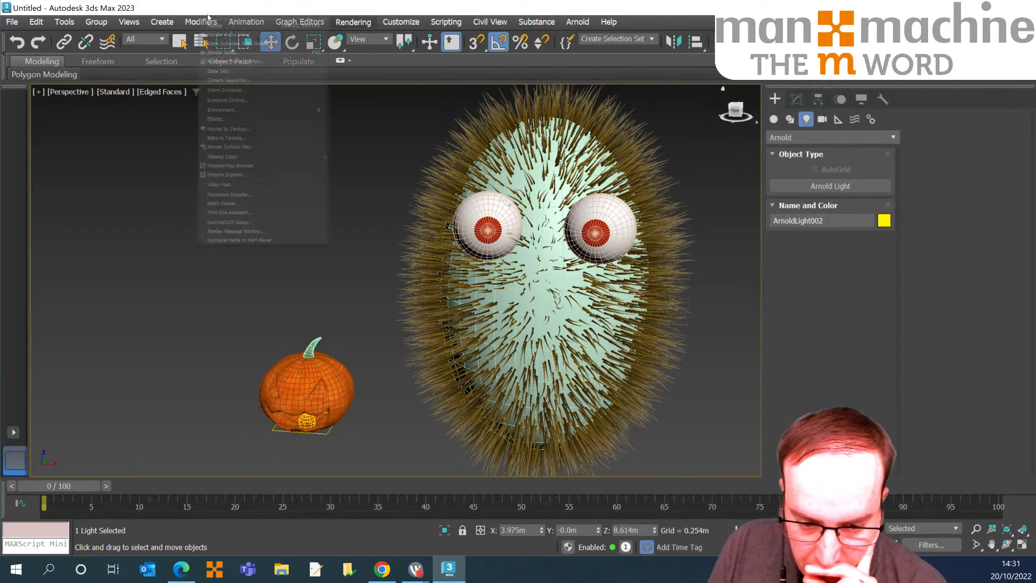
{"action": "left_click", "coordinate": [227, 26]}
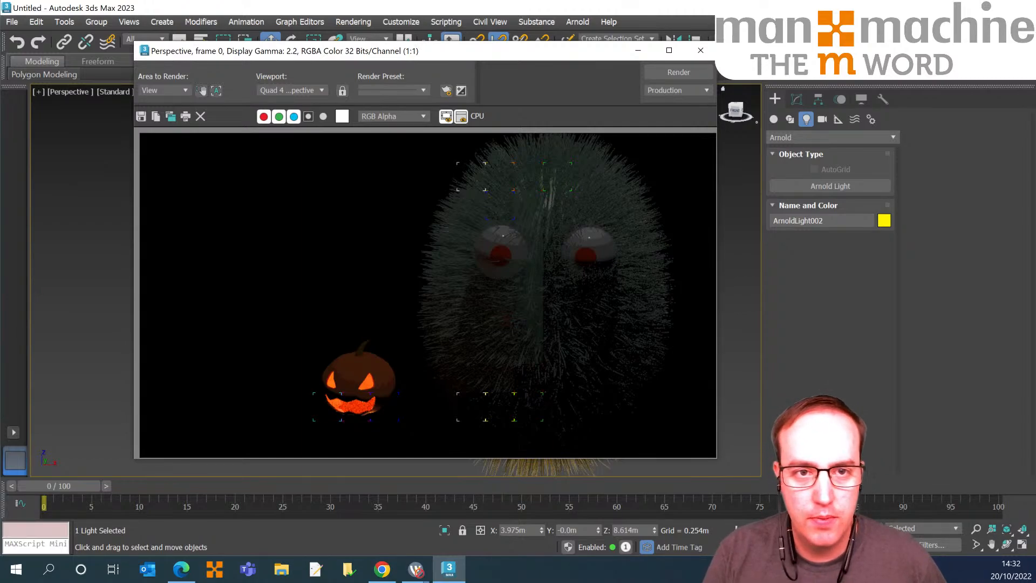
Close the rendered frame and delete the Arnold lights from the scene.
{"action": "left_click", "coordinate": [700, 50]}
{"action": "scroll", "coordinate": [377, 240], "scroll_direction": "down", "scroll_amount": 10}
{"action": "left_click", "coordinate": [248, 95]}
{"action": "key", "text": "ctrl+z"}
{"action": "key", "text": "Delete"}
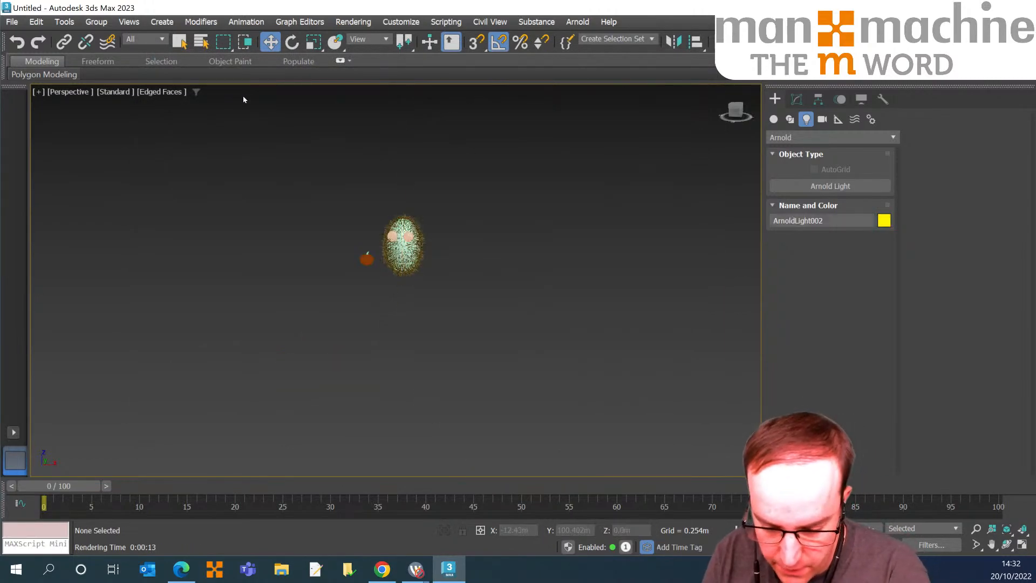
Add a photometric Sun Positioner near the origin in the top view, with a compass radius of about 3.57 m, and return to the perspective view.
{"action": "key", "text": "t"}
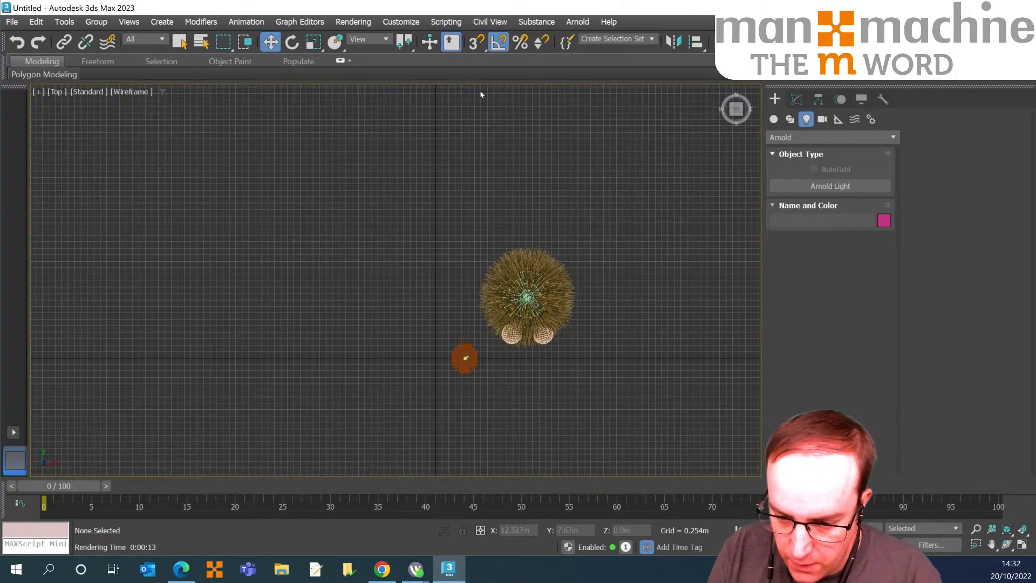
{"action": "left_click", "coordinate": [494, 82]}
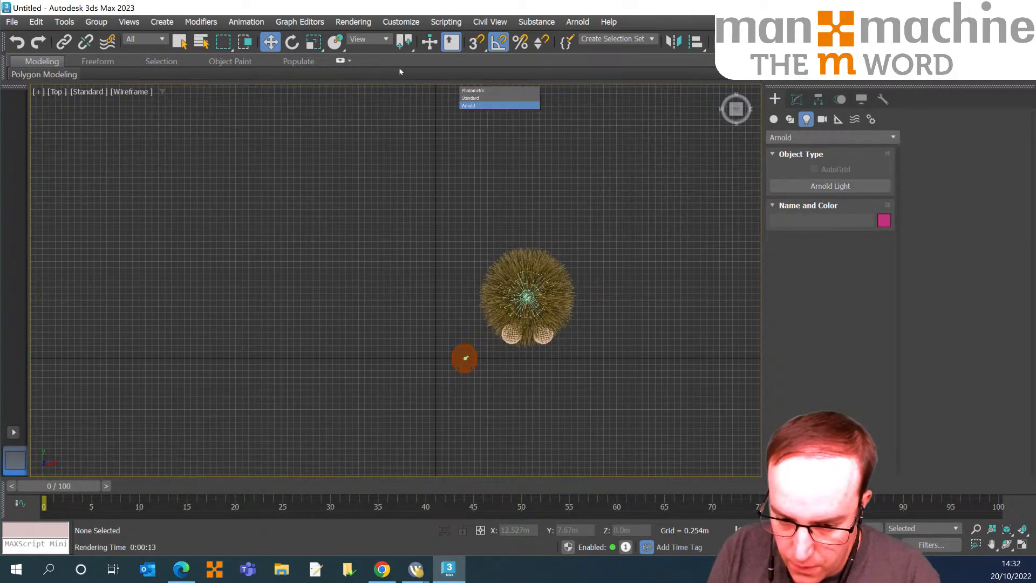
{"action": "left_click", "coordinate": [488, 90]}
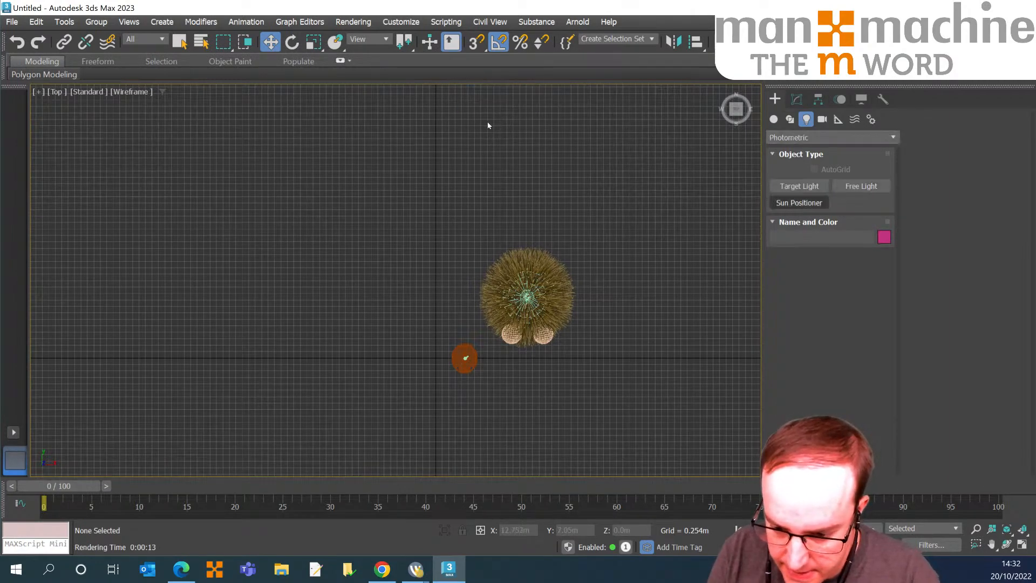
{"action": "left_click", "coordinate": [487, 126]}
{"action": "scroll", "coordinate": [275, 211], "scroll_direction": "down", "scroll_amount": 5}
{"action": "left_click_drag", "start_coordinate": [272, 211], "coordinate": [417, 161]}
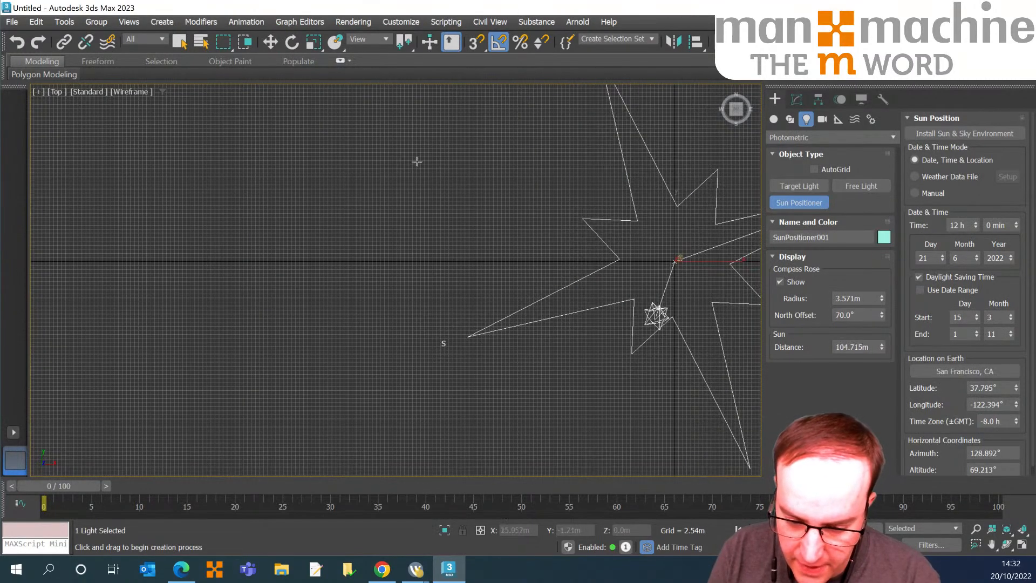
{"action": "left_click", "coordinate": [423, 81]}
{"action": "key", "text": "c"}
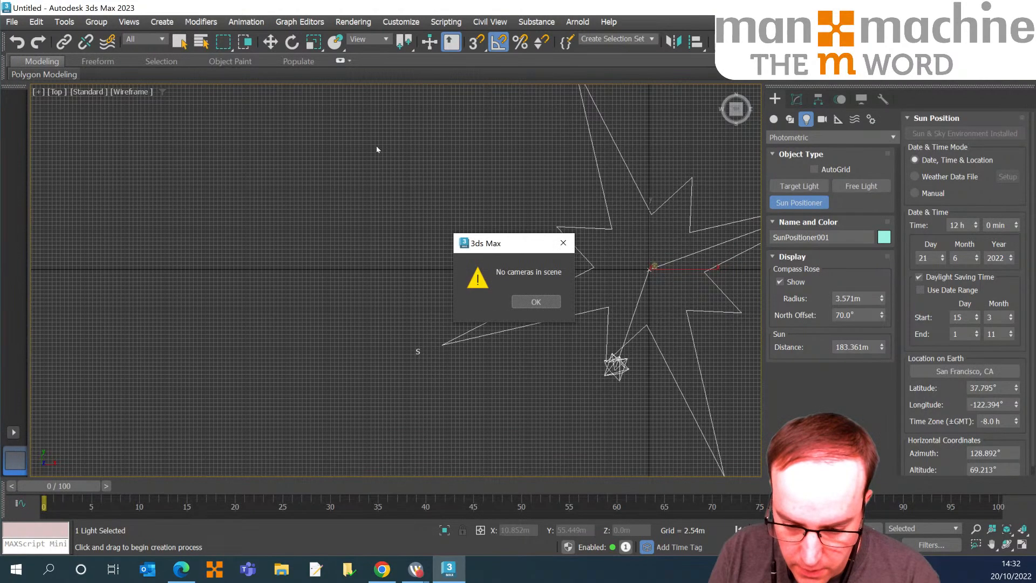
{"action": "key", "text": "Return"}
{"action": "key", "text": "w"}
{"action": "key", "text": "p"}
{"action": "scroll", "coordinate": [236, 167], "scroll_direction": "up", "scroll_amount": 5}
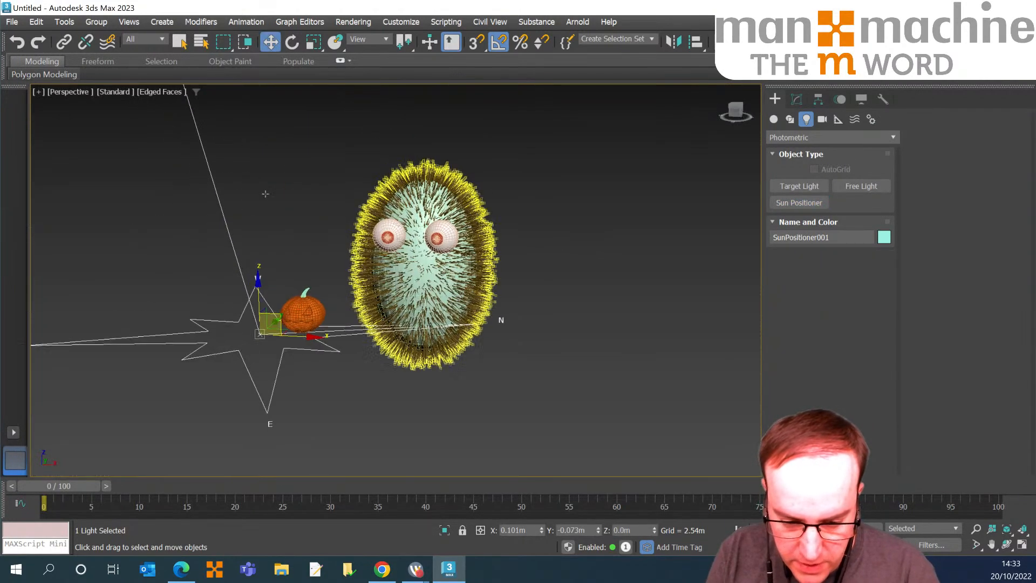
{"action": "scroll", "coordinate": [302, 197], "scroll_direction": "up", "scroll_amount": 4}
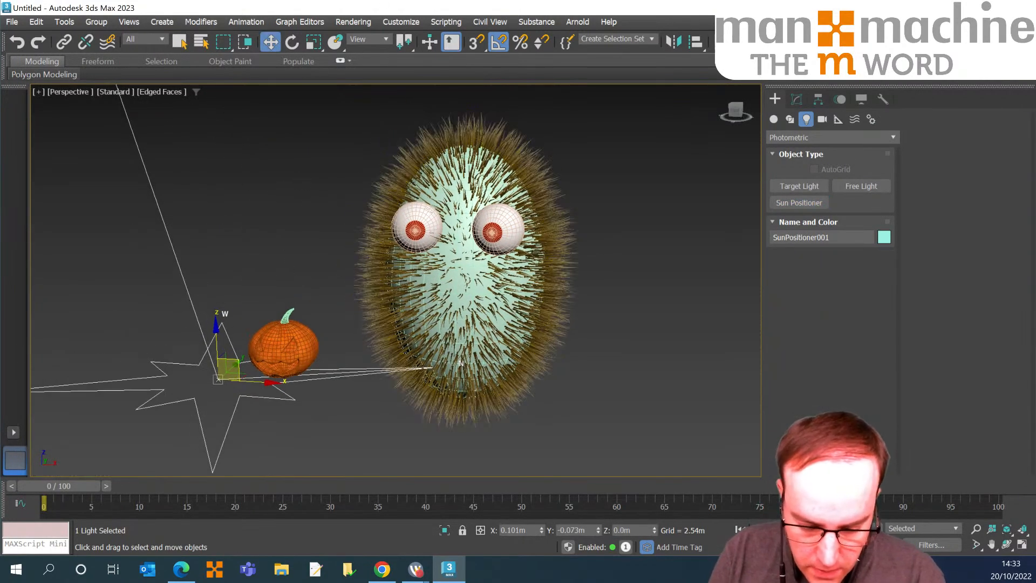
In the environment settings, try exposure values of 0 and 5 for the Automatic Exposure Control.
{"action": "key", "text": "8"}
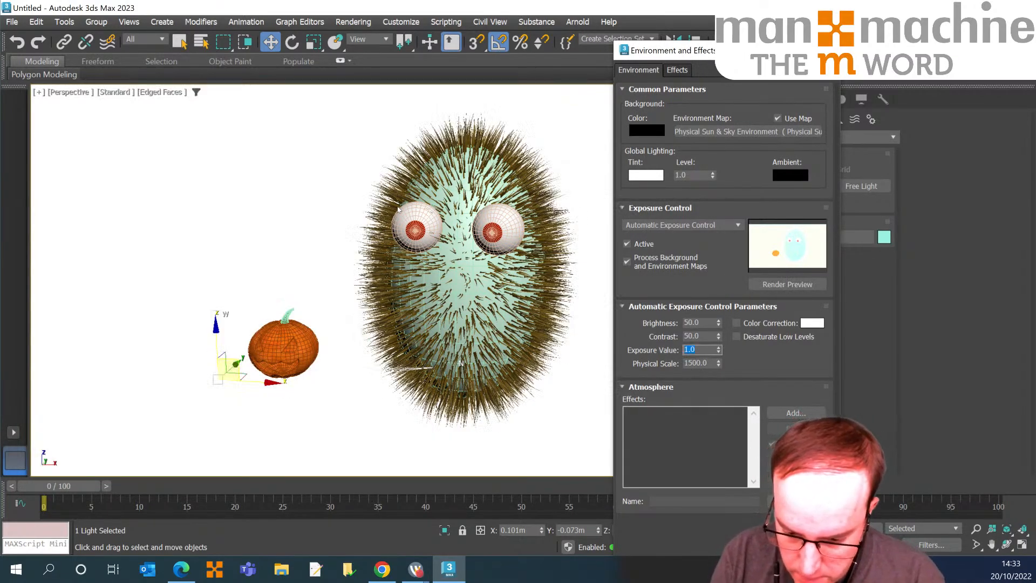
{"action": "type", "text": "0"}
{"action": "key", "text": "Return"}
{"action": "type", "text": "5"}
{"action": "key", "text": "Return"}
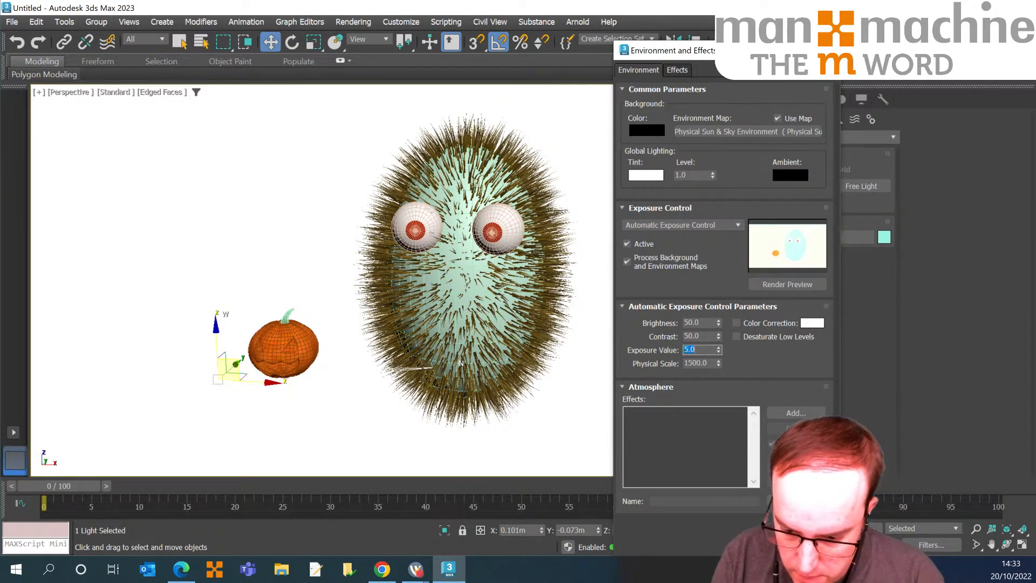
Switch the scene's exposure control to Linear Exposure Control and close the environment settings.
{"action": "left_click", "coordinate": [676, 225]}
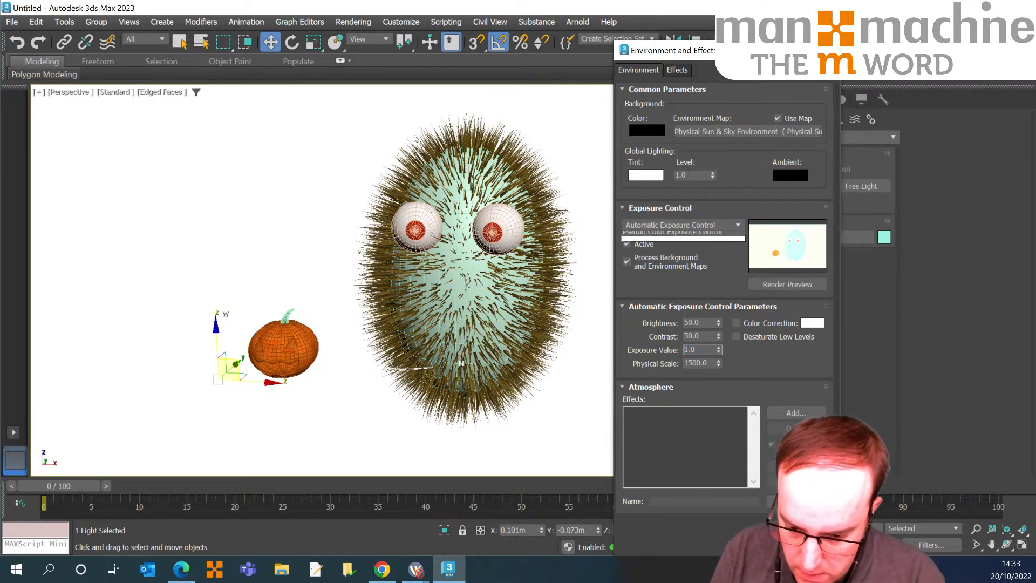
{"action": "key", "text": "Return"}
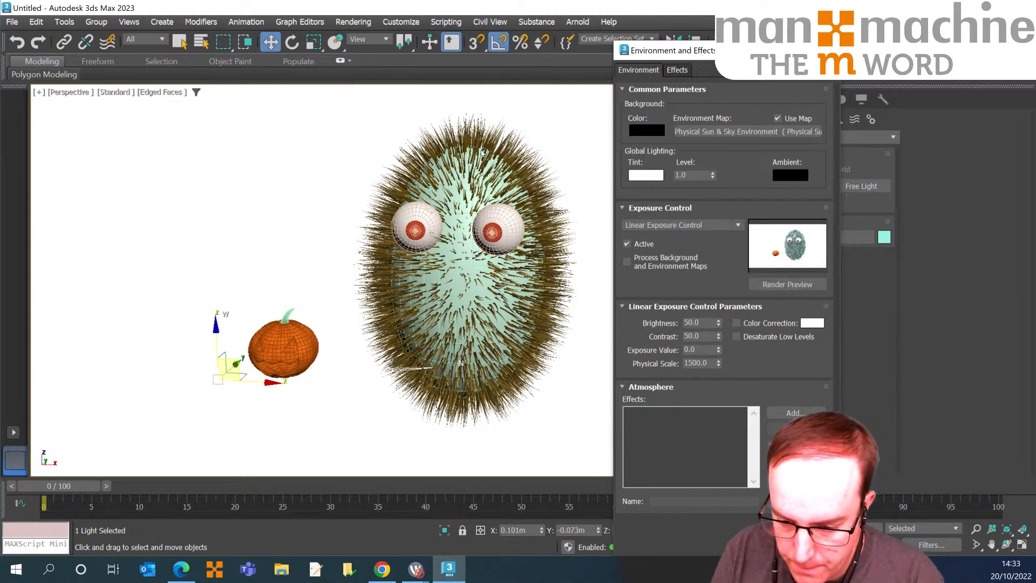
{"action": "key", "text": "8"}
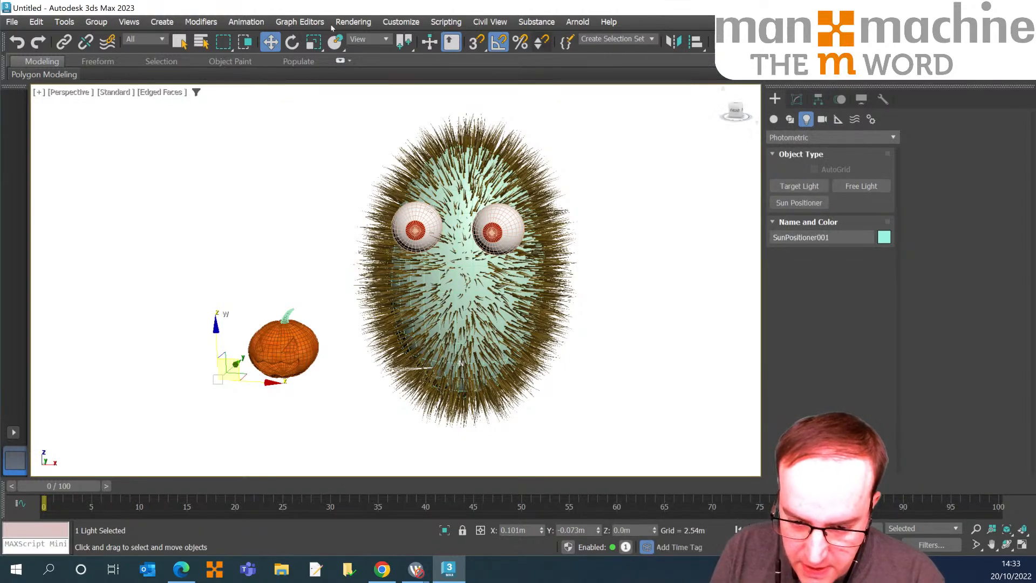
Set the Hair Count to 20000 in the Hair and Fur modifier of the furry creature's body.
{"action": "left_click", "coordinate": [276, 93]}
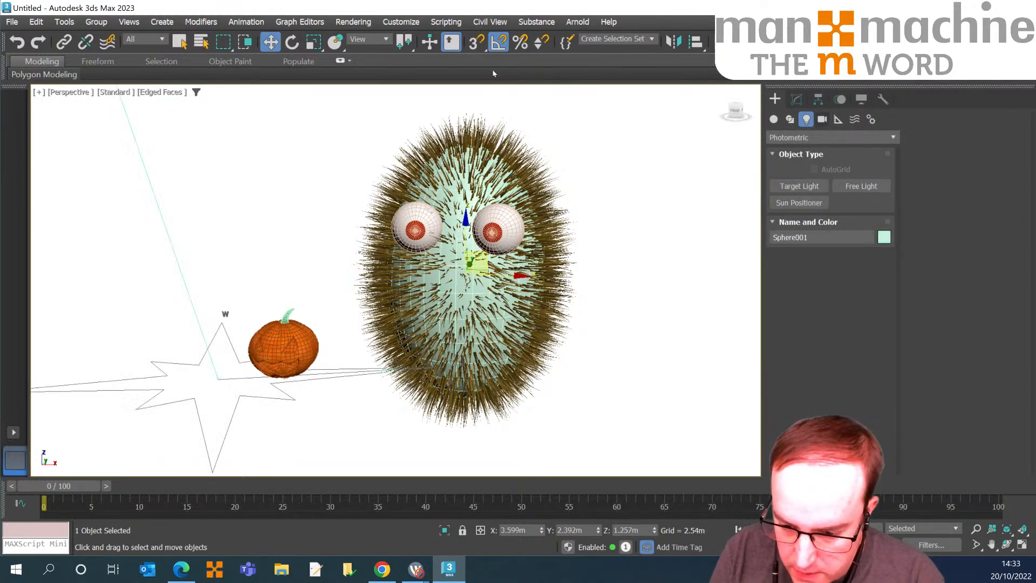
{"action": "left_click", "coordinate": [796, 99]}
{"action": "key", "text": "2"}
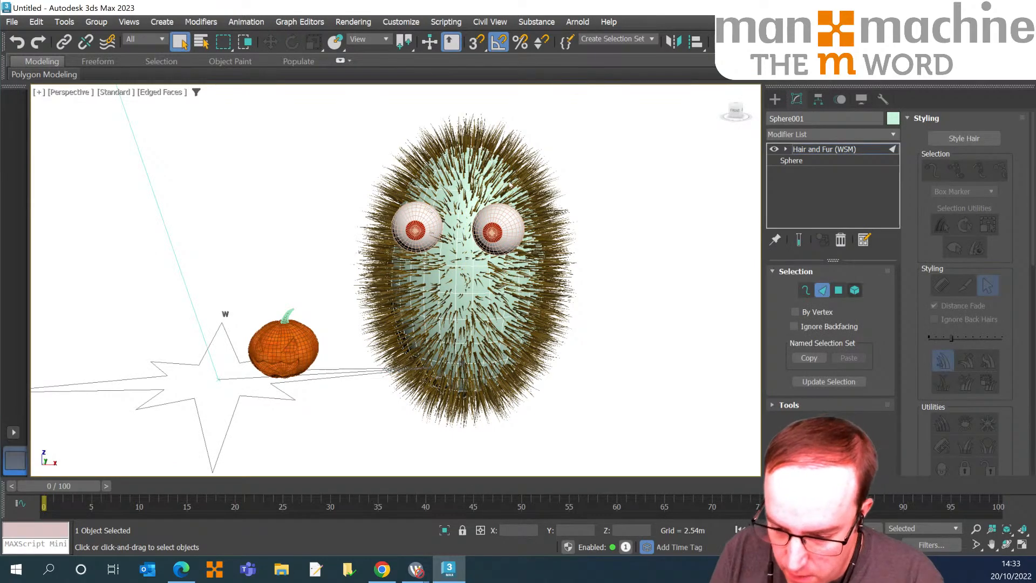
{"action": "left_click_drag", "start_coordinate": [910, 313], "coordinate": [907, 260]}
{"action": "scroll", "coordinate": [908, 260], "scroll_direction": "down", "scroll_amount": 5}
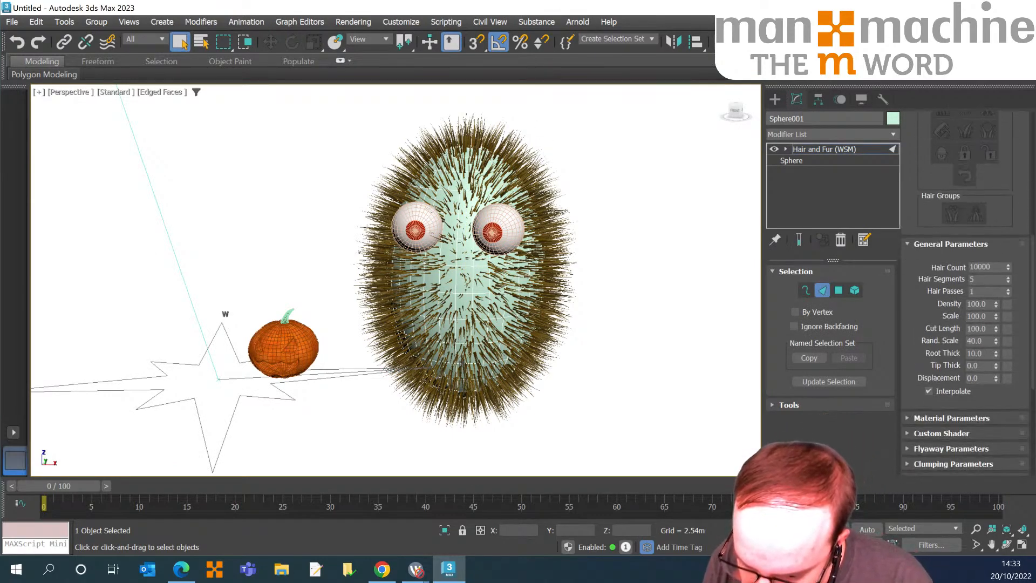
{"action": "double_click", "coordinate": [981, 267]}
{"action": "type", "text": "20000"}
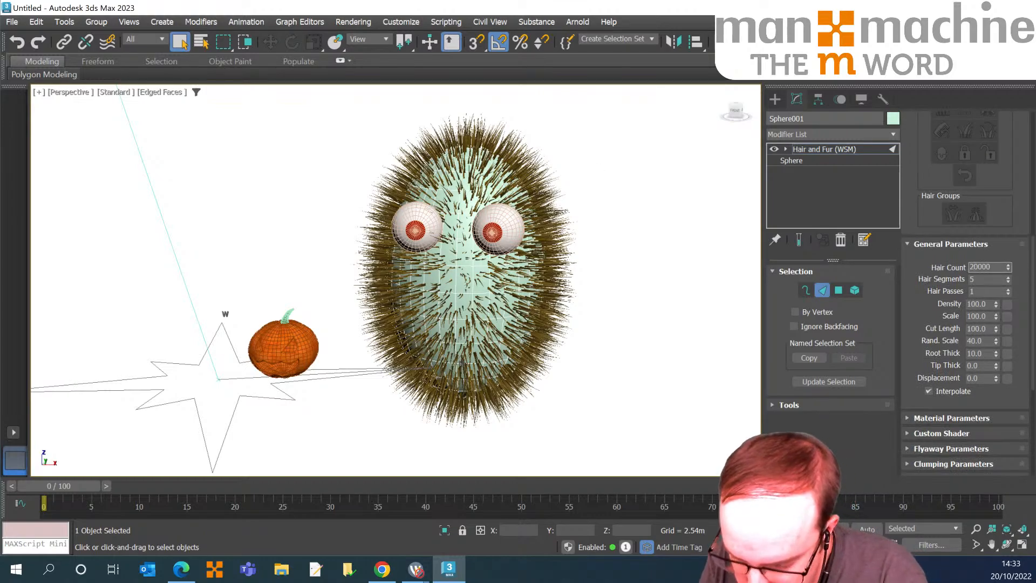
{"action": "key", "text": "Return"}
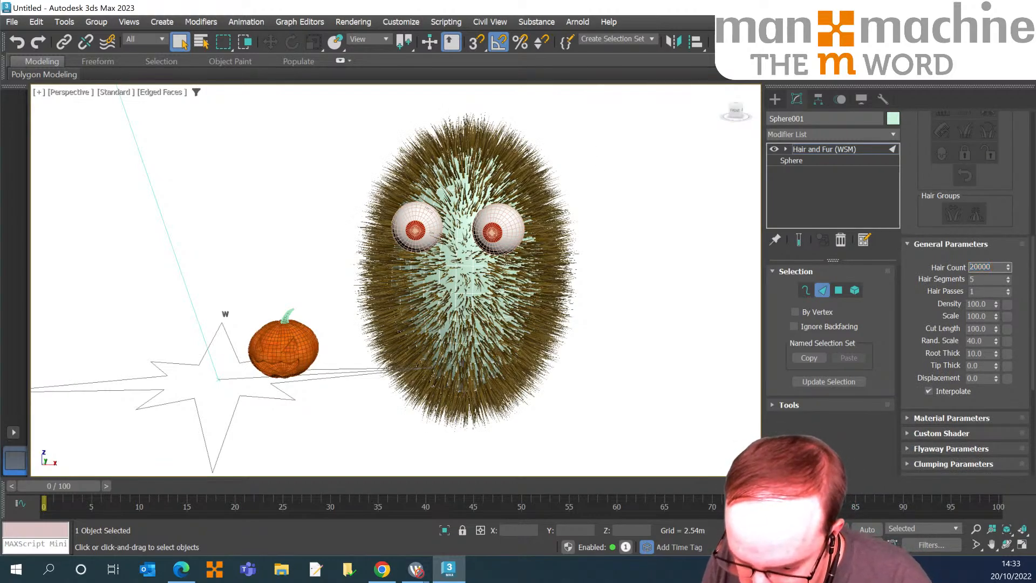
{"action": "key", "text": "Tab"}
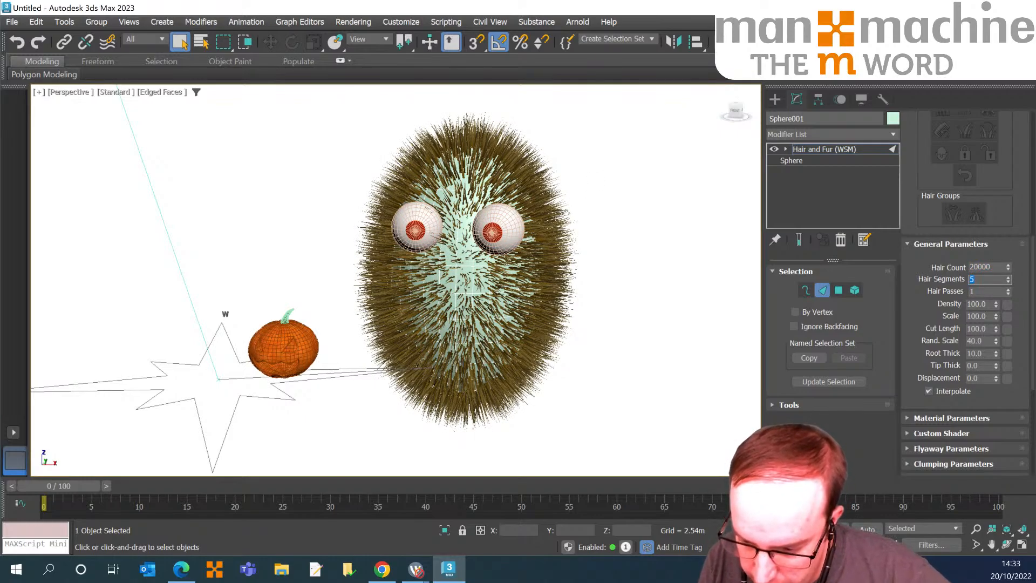
In the fur's general parameters, set the Cut Length to 75 and the Root Thick to 5.
{"action": "key", "text": "Tab"}
{"action": "type", "text": "75"}
{"action": "key", "text": "Return"}
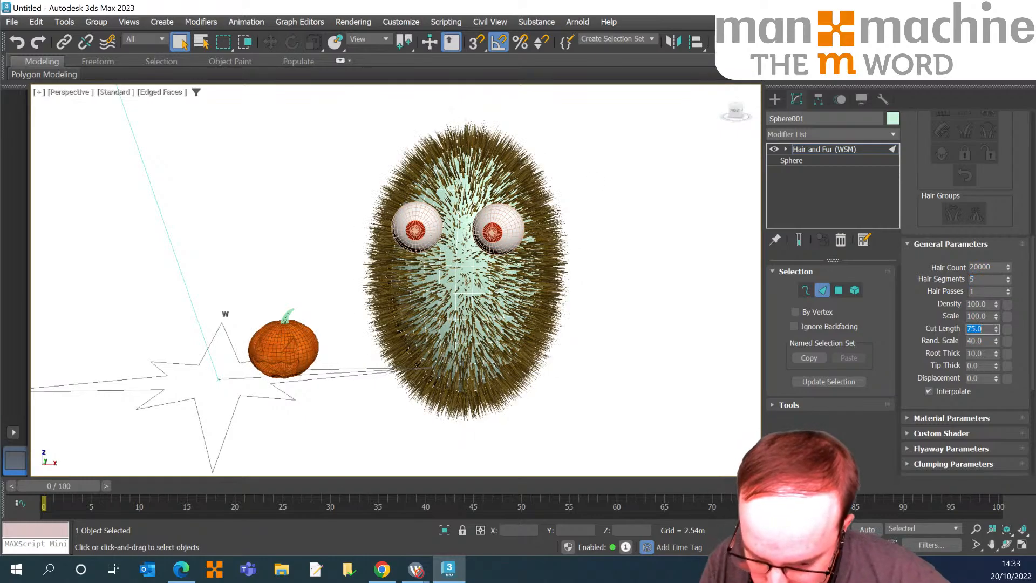
{"action": "key", "text": "Tab"}
{"action": "key", "text": "Tab"}
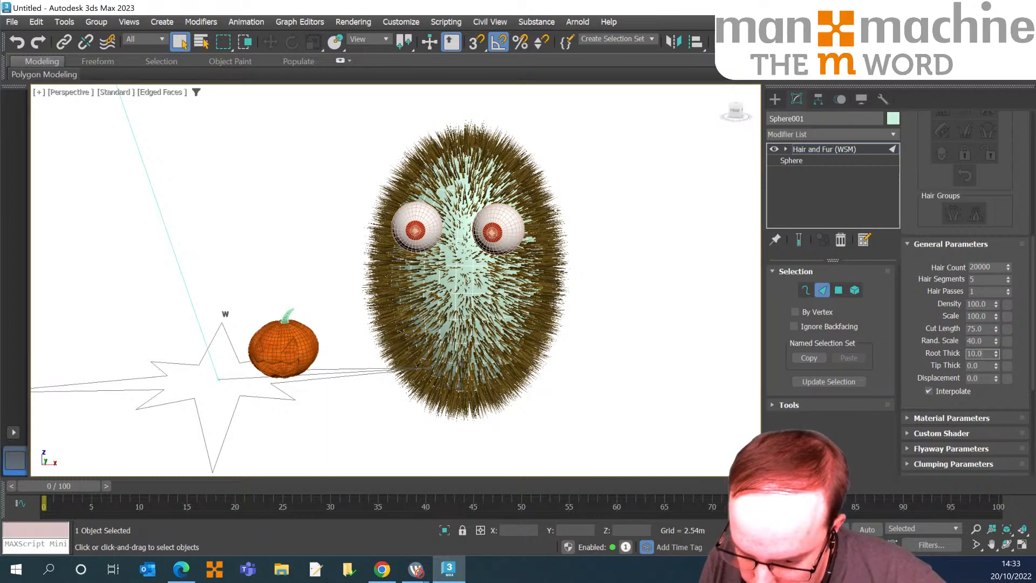
{"action": "type", "text": "5"}
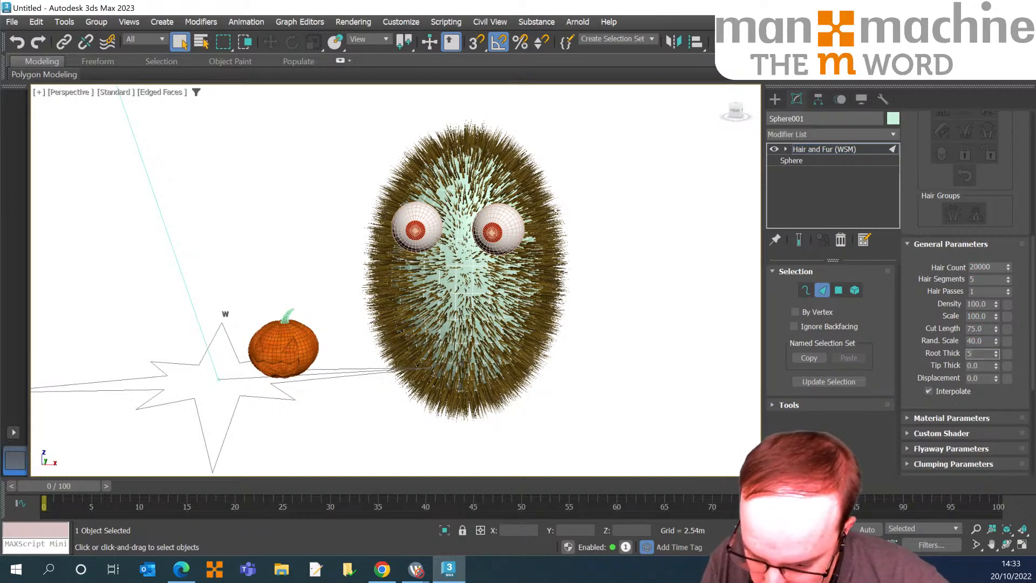
{"action": "key", "text": "Return"}
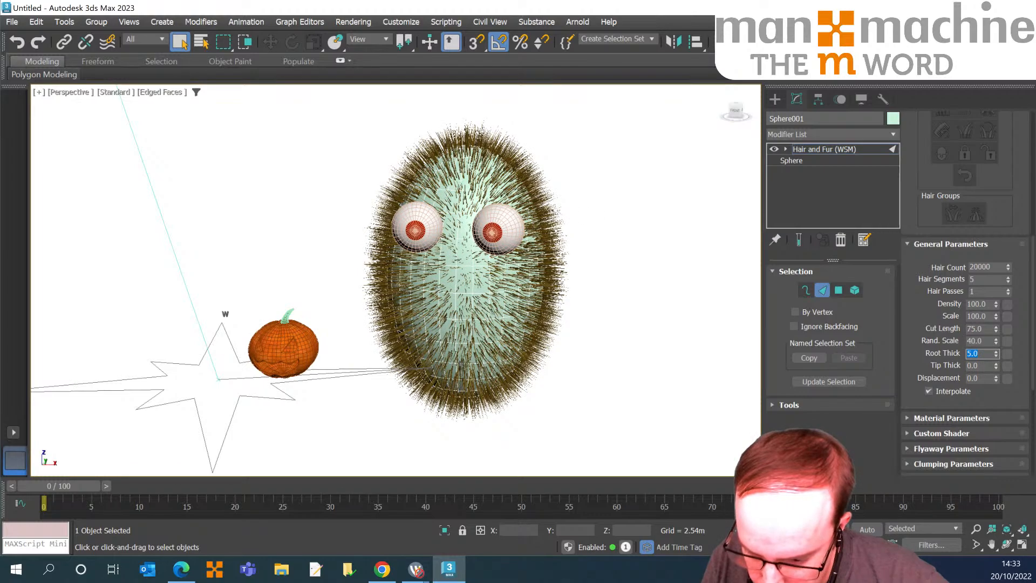
Set the fur's Displacement to 1 in the Hair and Fur modifier.
{"action": "key", "text": "Tab"}
{"action": "key", "text": "Tab"}
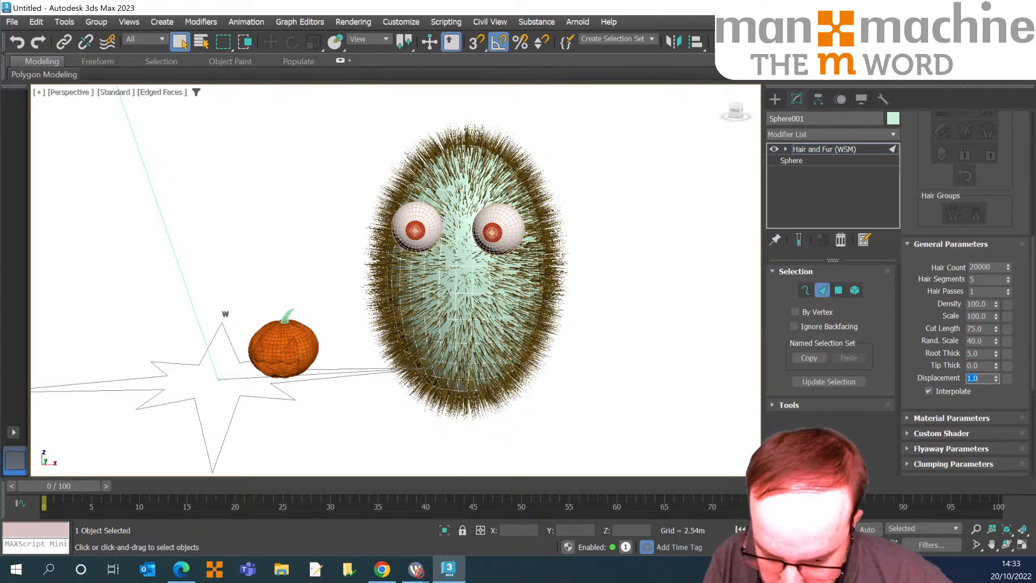
{"action": "type", "text": "1"}
{"action": "key", "text": "Return"}
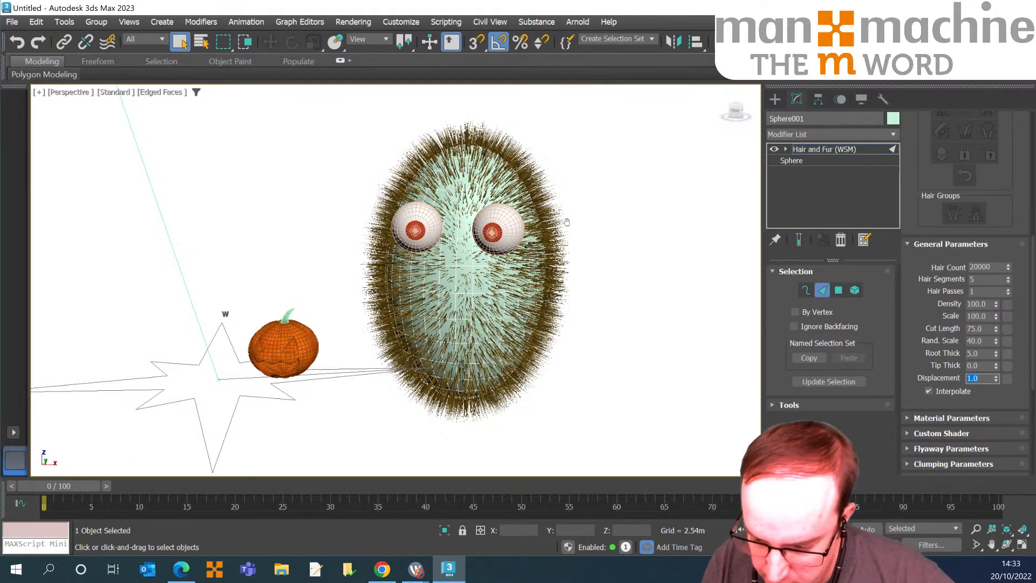
Check the fur's material and display parameters, then render the perspective view and close the rendered frame.
{"action": "scroll", "coordinate": [926, 409], "scroll_direction": "down", "scroll_amount": 1}
{"action": "left_click", "coordinate": [911, 390]}
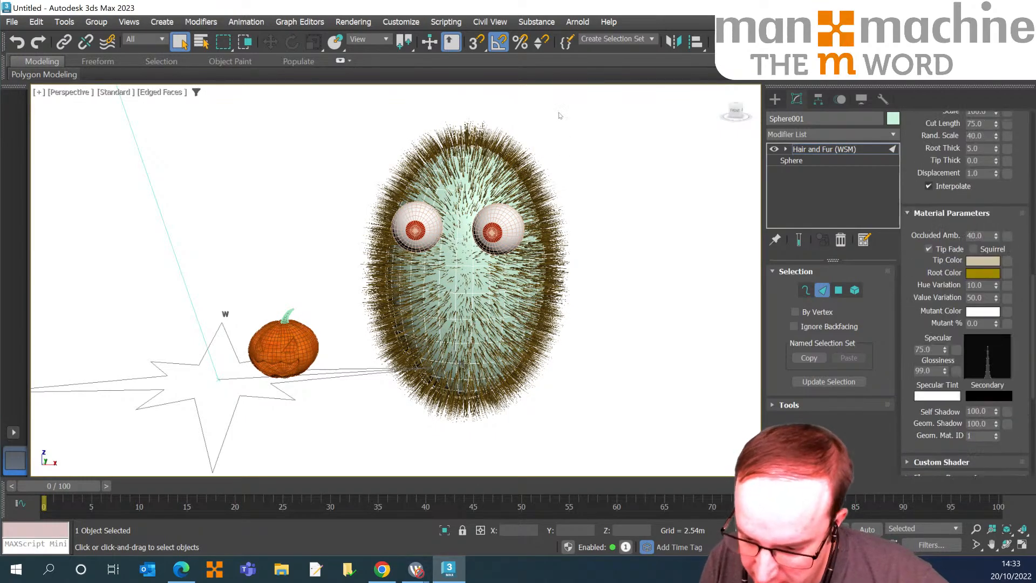
{"action": "left_click", "coordinate": [913, 214]}
{"action": "scroll", "coordinate": [935, 280], "scroll_direction": "down", "scroll_amount": 1}
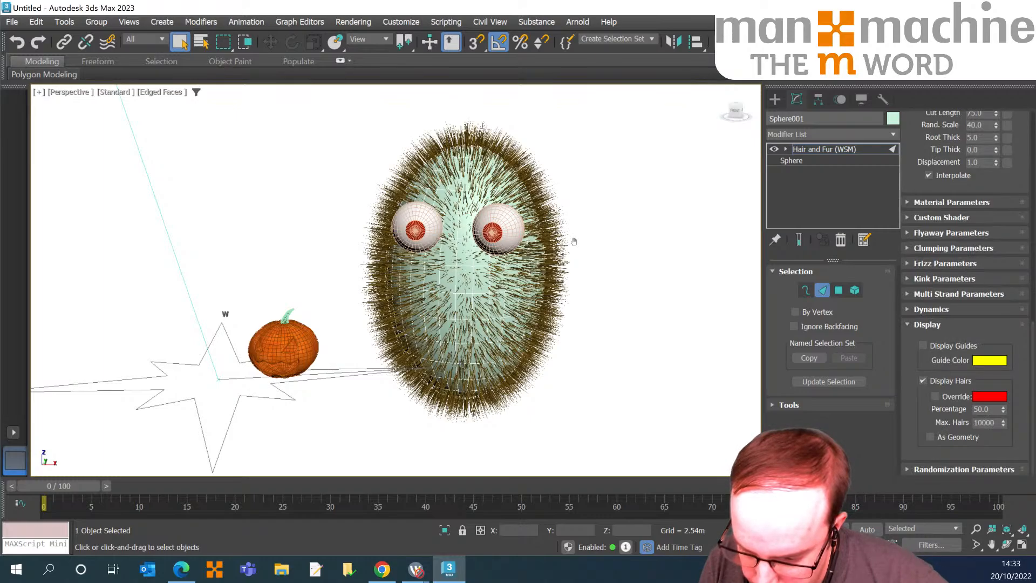
{"action": "key", "text": "shift+q"}
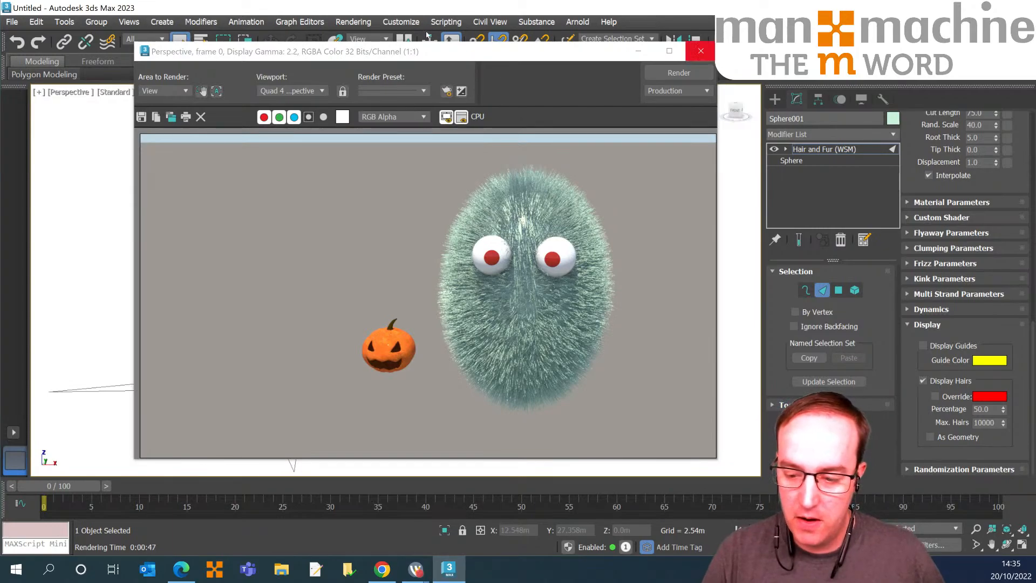
{"action": "left_click", "coordinate": [700, 51]}
Leave the polygon sub-object level of the Hair and Fur modifier and start styling the creature's hair.
{"action": "key", "text": "2"}
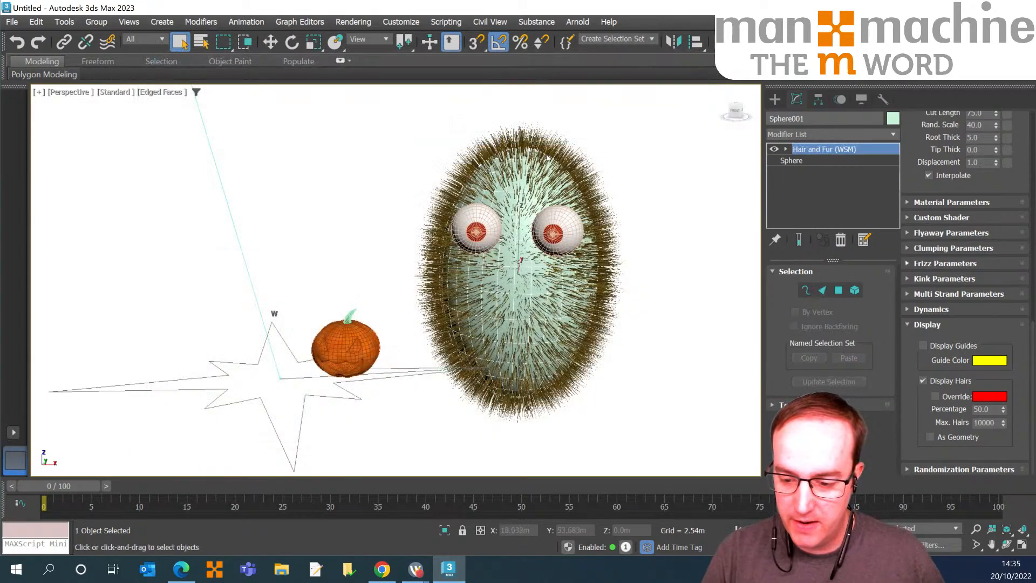
{"action": "scroll", "coordinate": [547, 203], "scroll_direction": "up", "scroll_amount": 10}
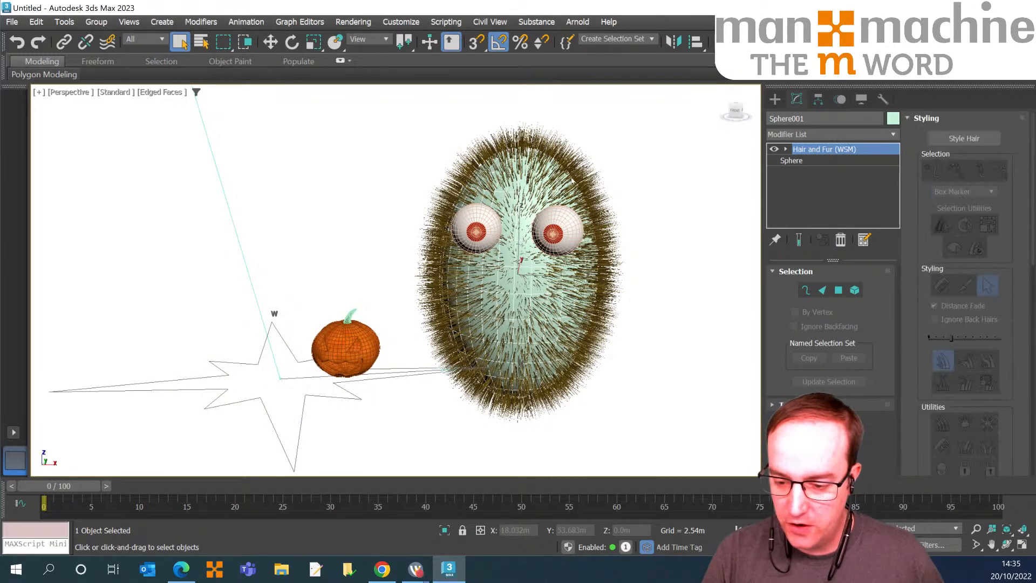
{"action": "left_click", "coordinate": [964, 138]}
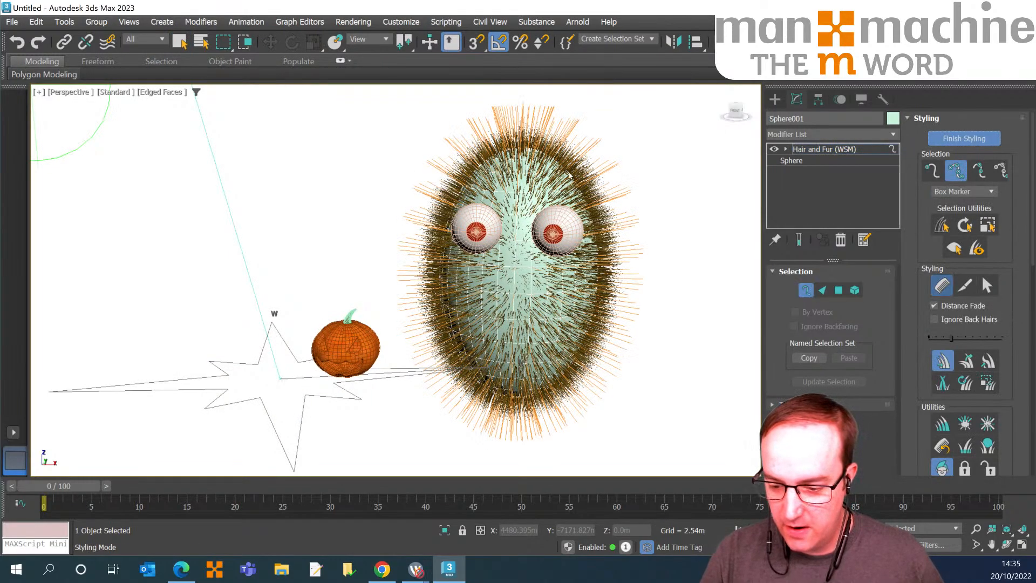
{"action": "key", "text": "q"}
{"action": "left_click", "coordinate": [330, 86]}
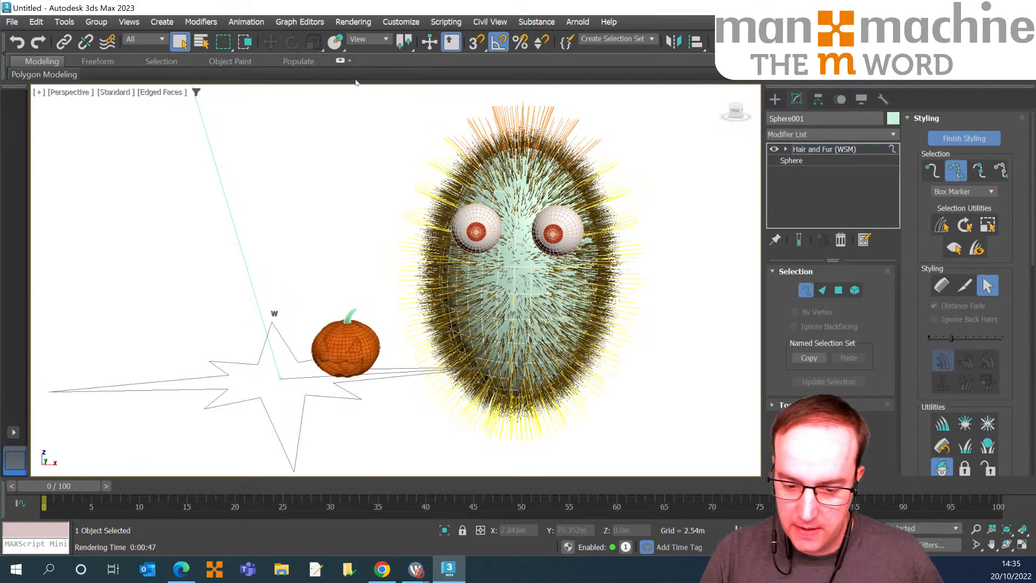
{"action": "left_click", "coordinate": [941, 285]}
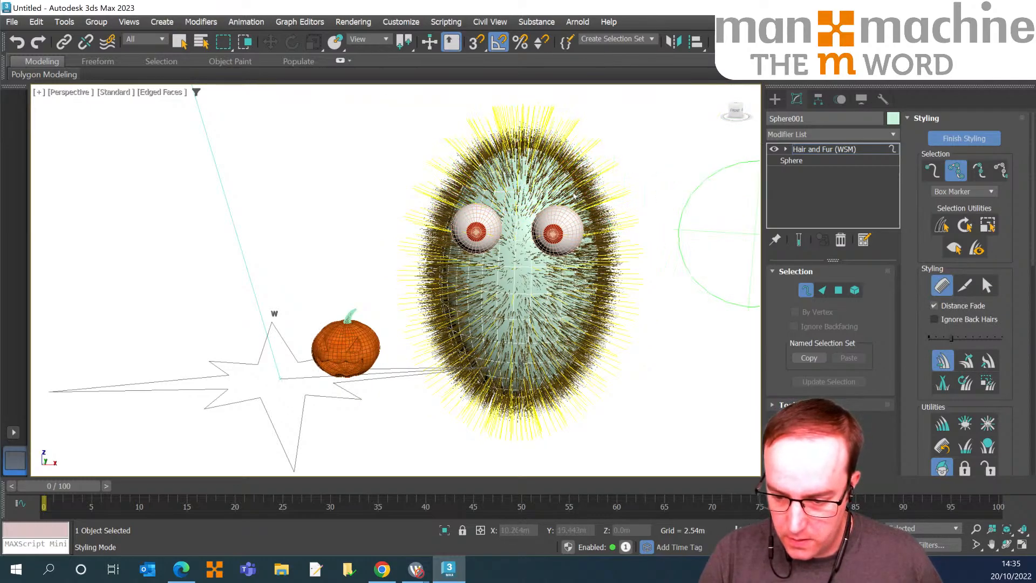
{"action": "left_click", "coordinate": [934, 306]}
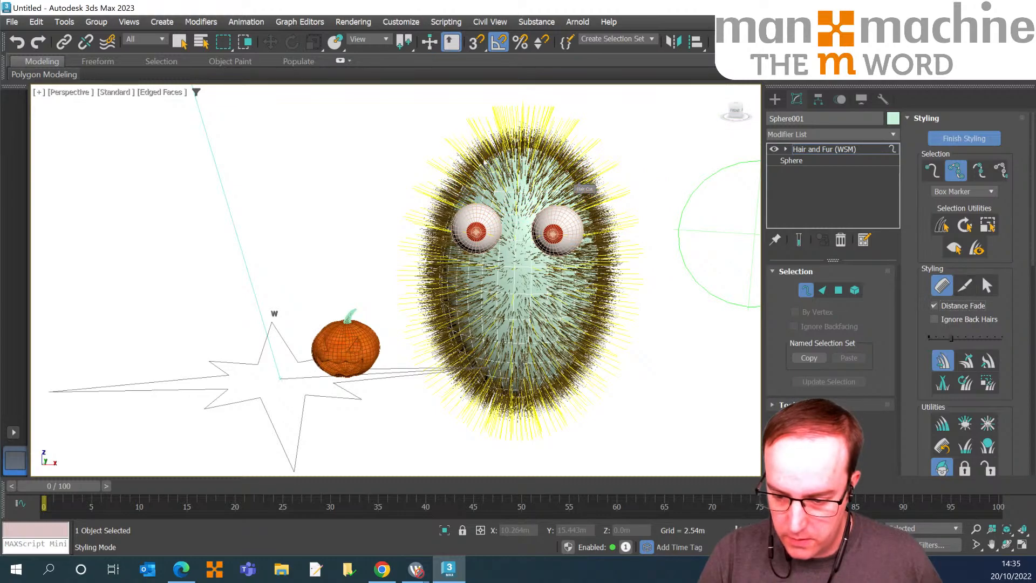
{"action": "left_click", "coordinate": [965, 361]}
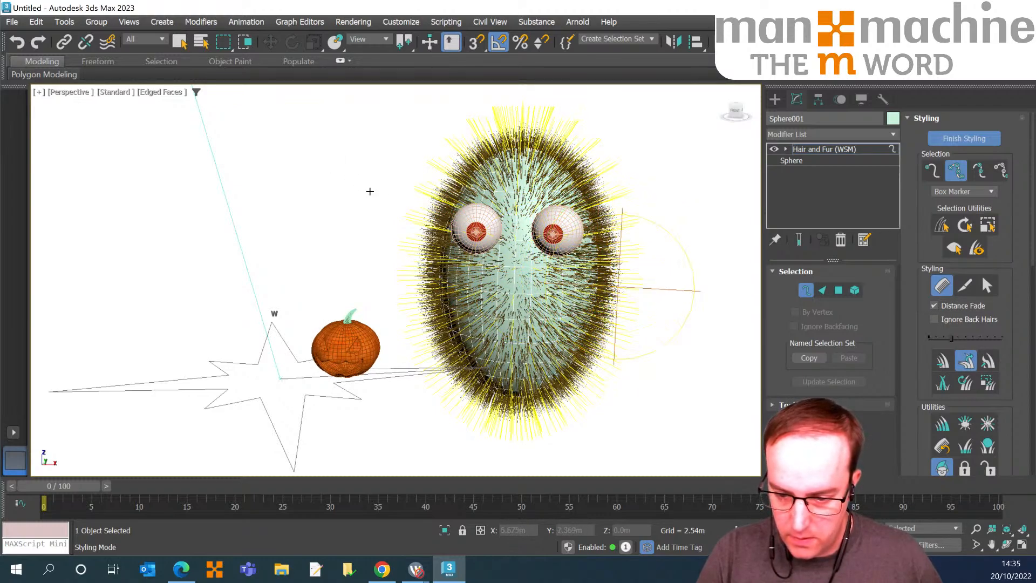
{"action": "left_click", "coordinate": [953, 139]}
{"action": "left_click", "coordinate": [954, 139]}
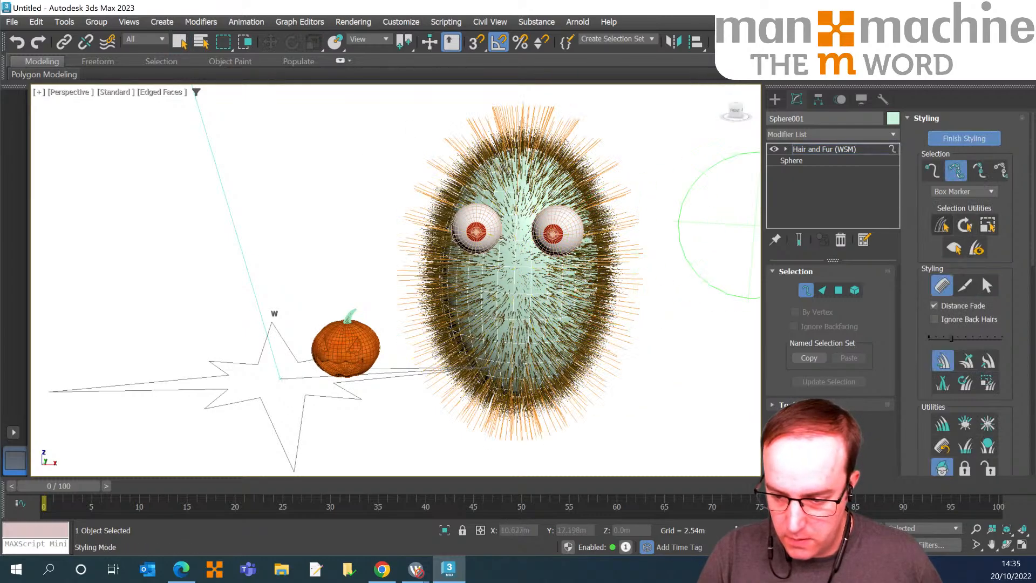
Recomb the creature's guide hairs so the fur lies down along the body, and render the perspective view.
{"action": "scroll", "coordinate": [963, 345], "scroll_direction": "down", "scroll_amount": 7}
{"action": "left_click", "coordinate": [942, 351]}
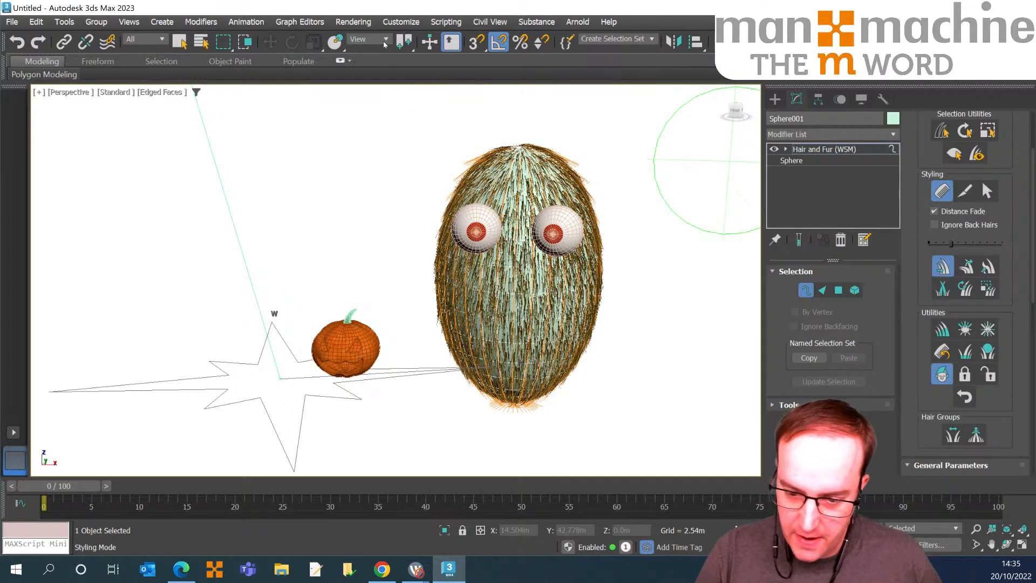
{"action": "left_click", "coordinate": [354, 21]}
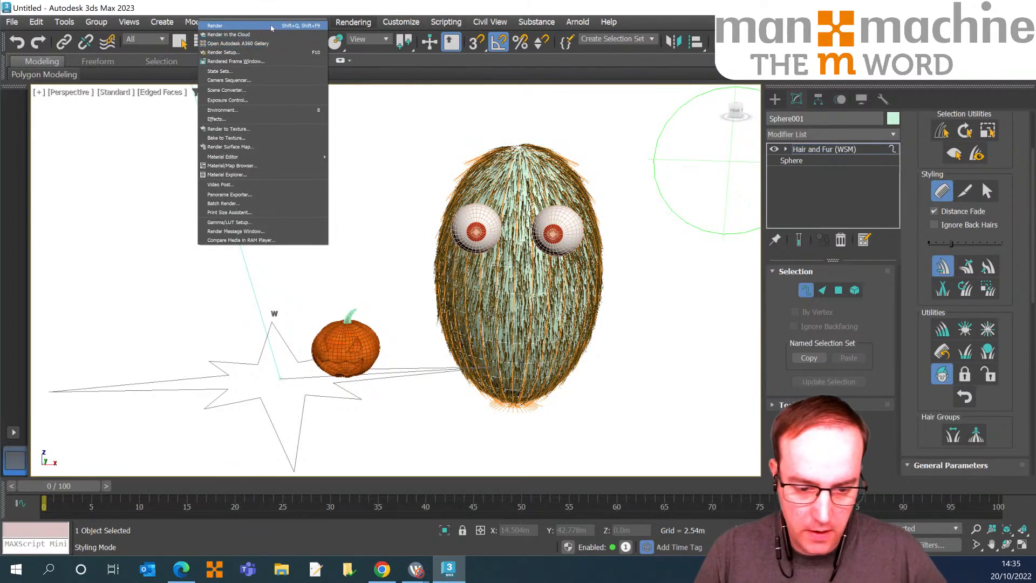
{"action": "left_click", "coordinate": [271, 27]}
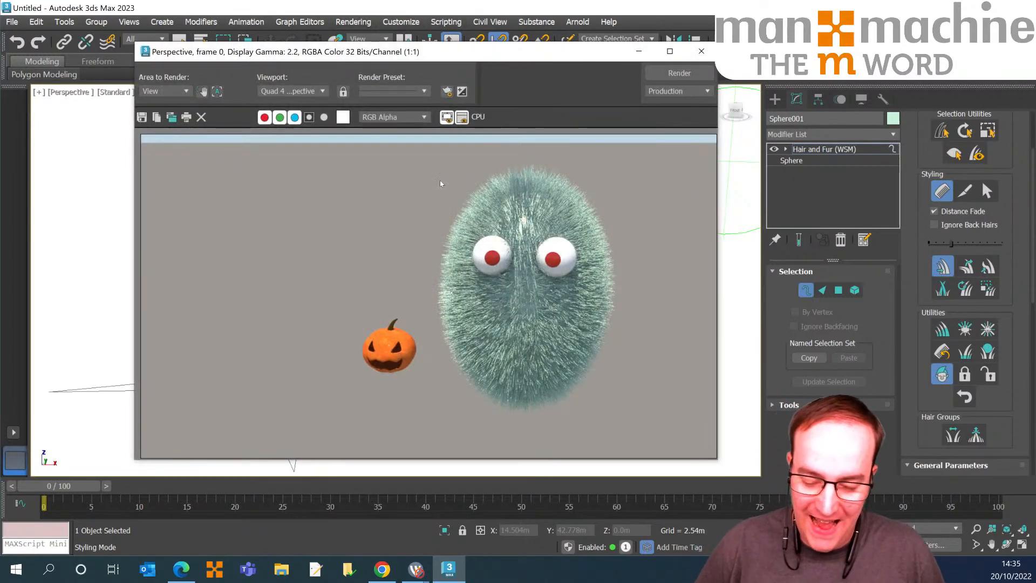